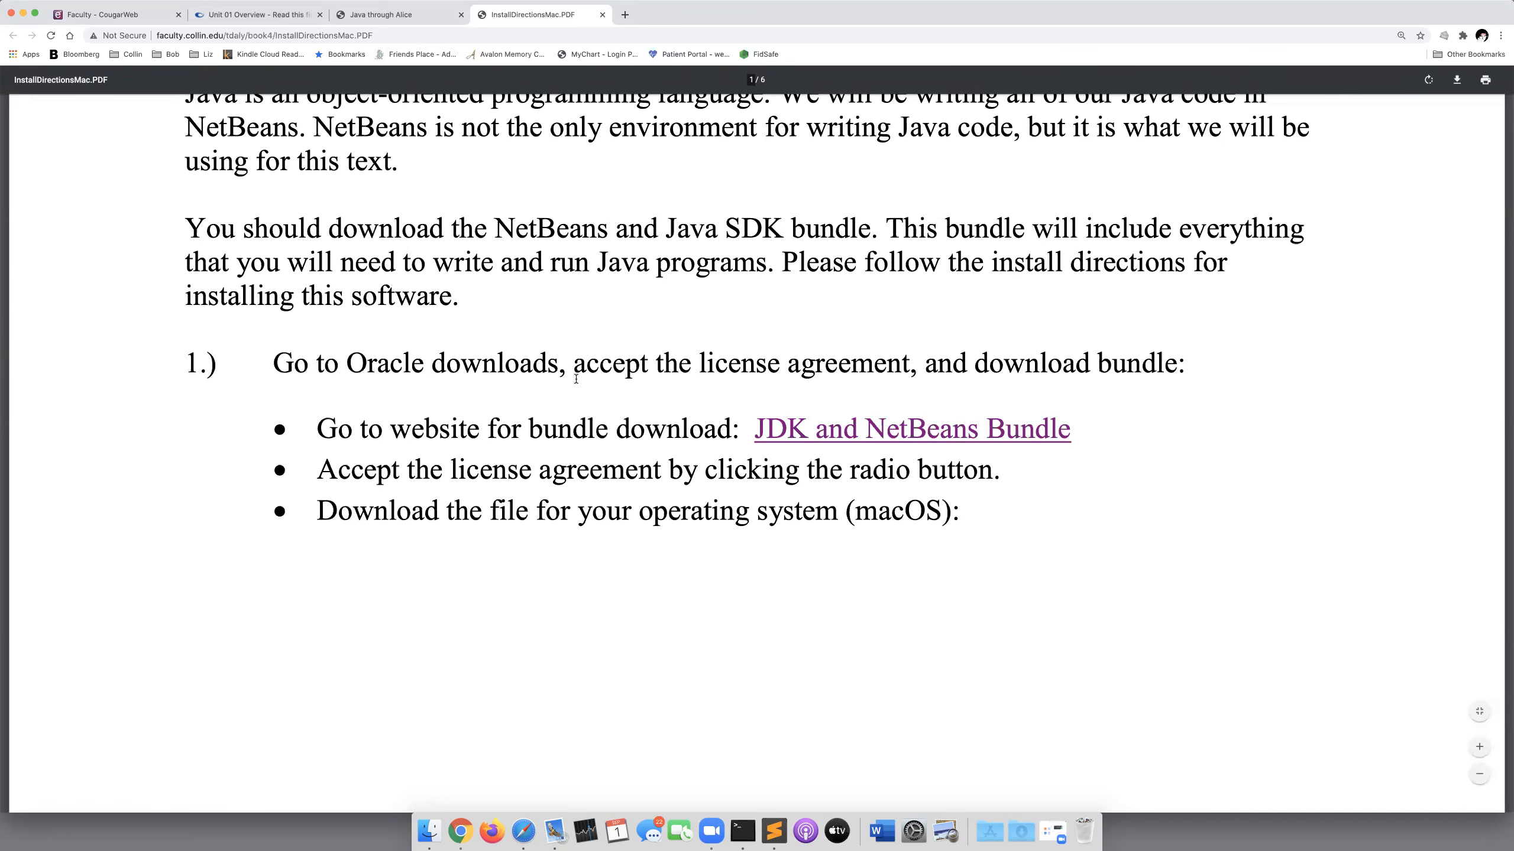
Open the JDK and NetBeans Bundle download page linked in step 1 of the Mac install directions.
scroll(576, 370, "up", 5)
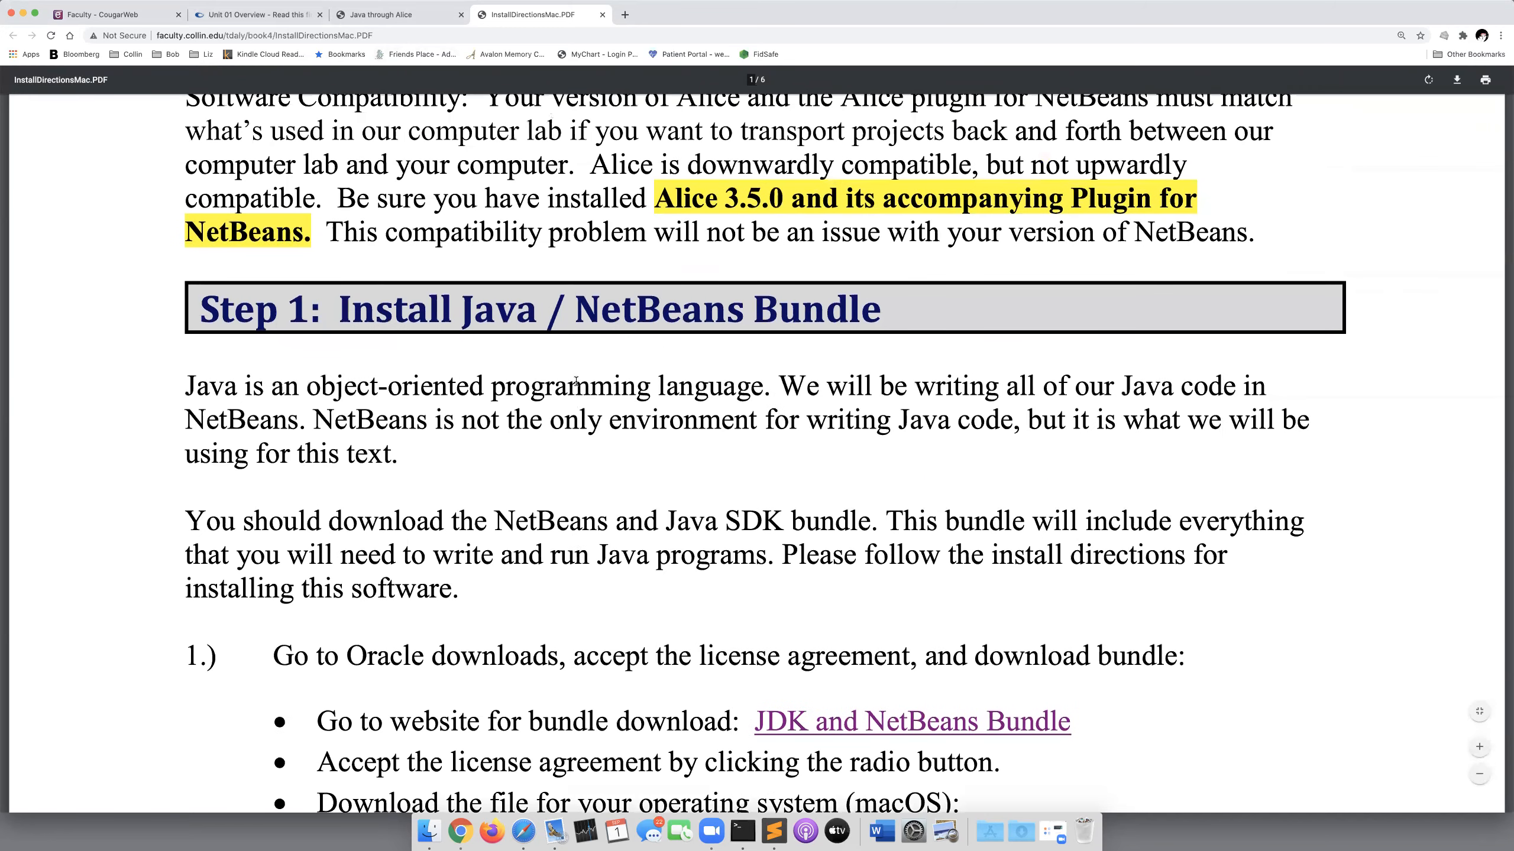
scroll(576, 382, "down", 1)
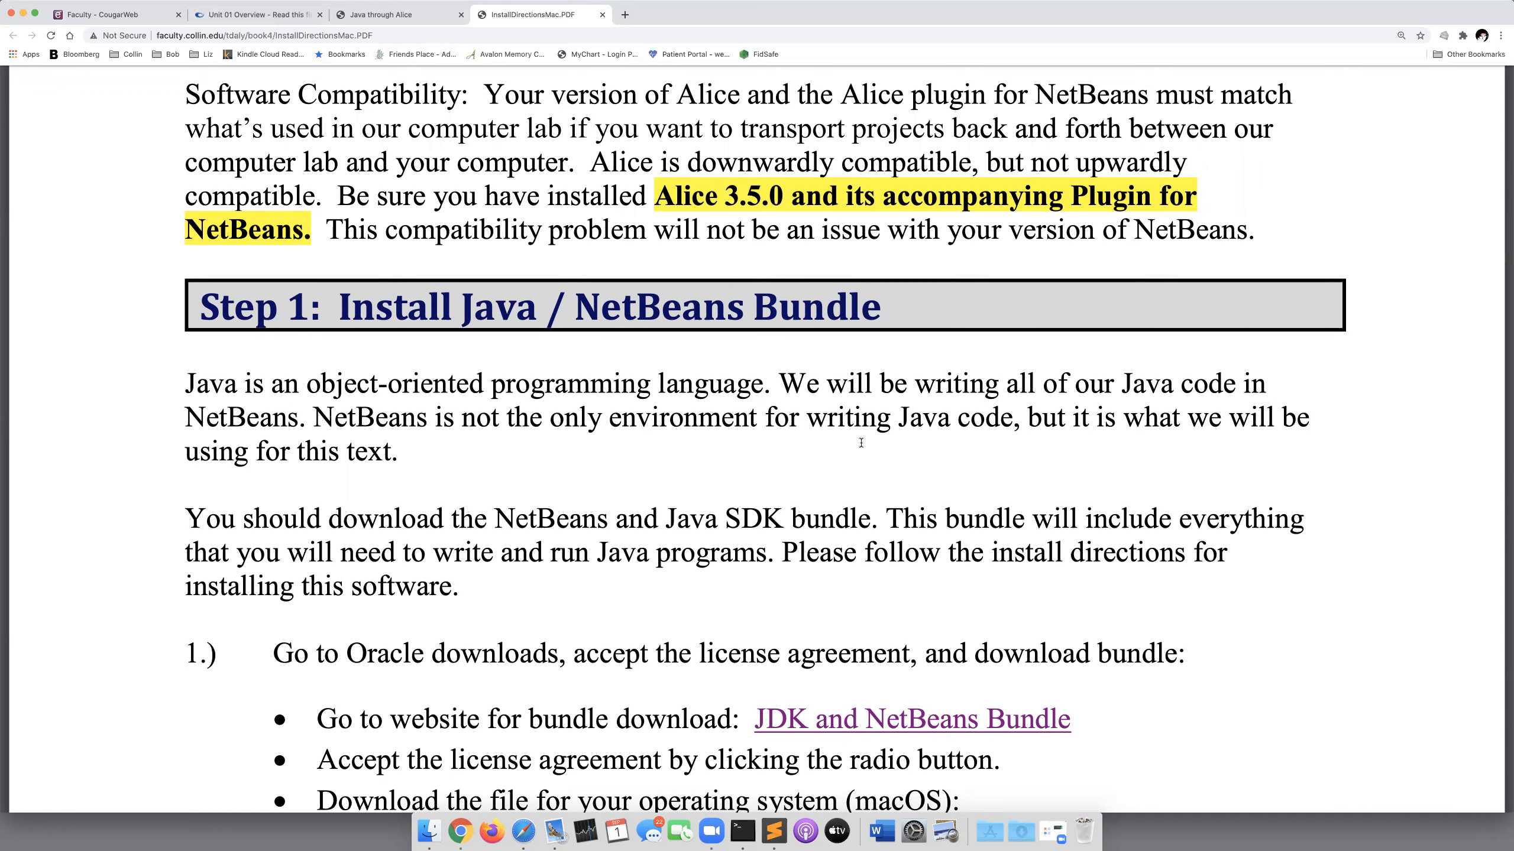
scroll(874, 540, "down", 5)
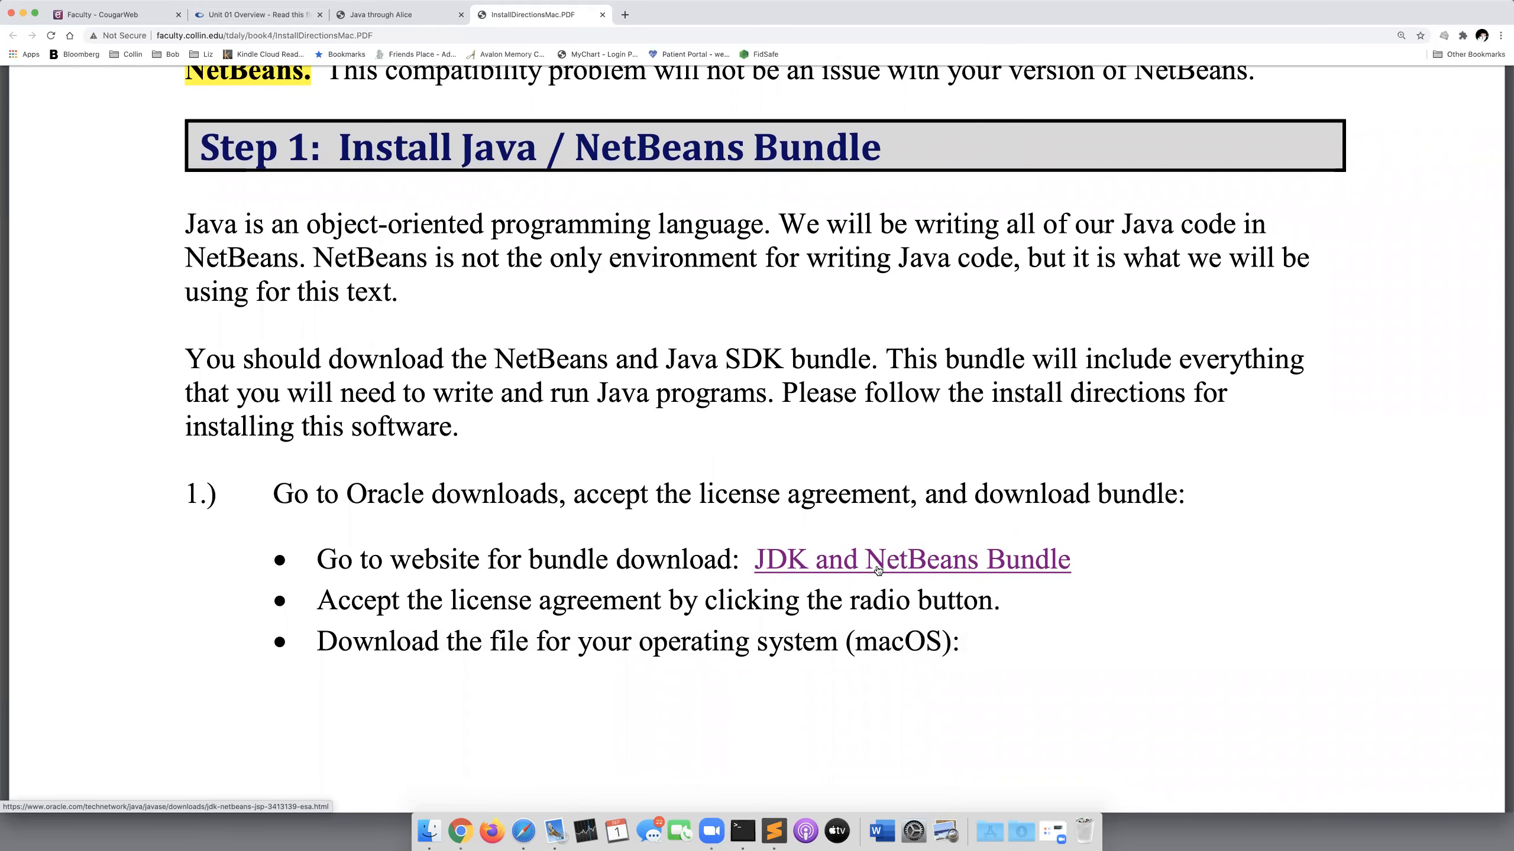
left_click(863, 569)
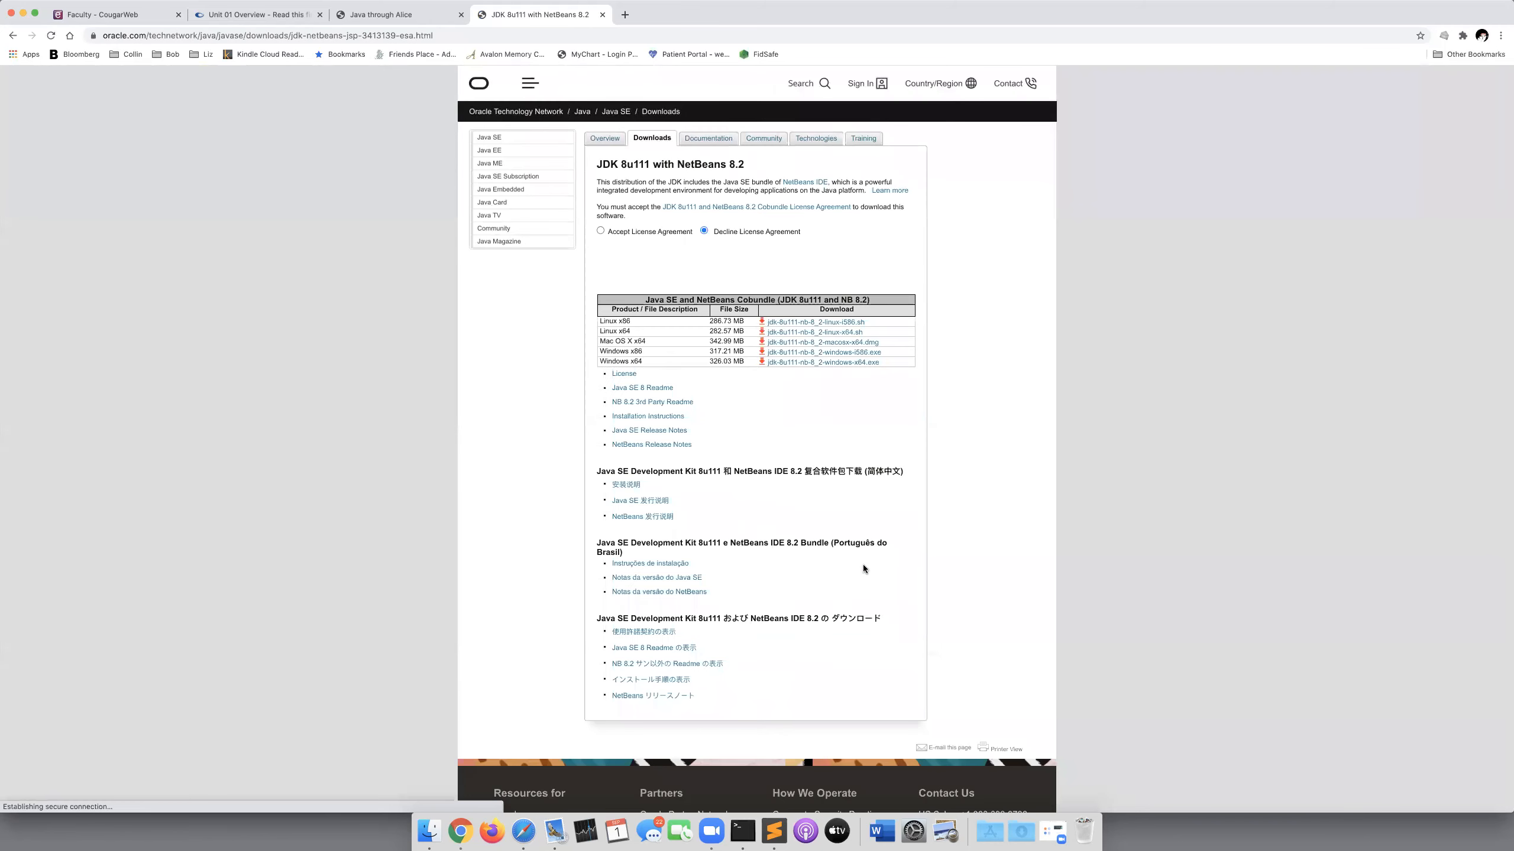
Accept the JDK 8u111 and NetBeans 8.2 Cobundle License Agreement to allow the Mac OS X x64 download.
key("super+plus")
key("super+plus")
key("super+plus")
key("super+plus")
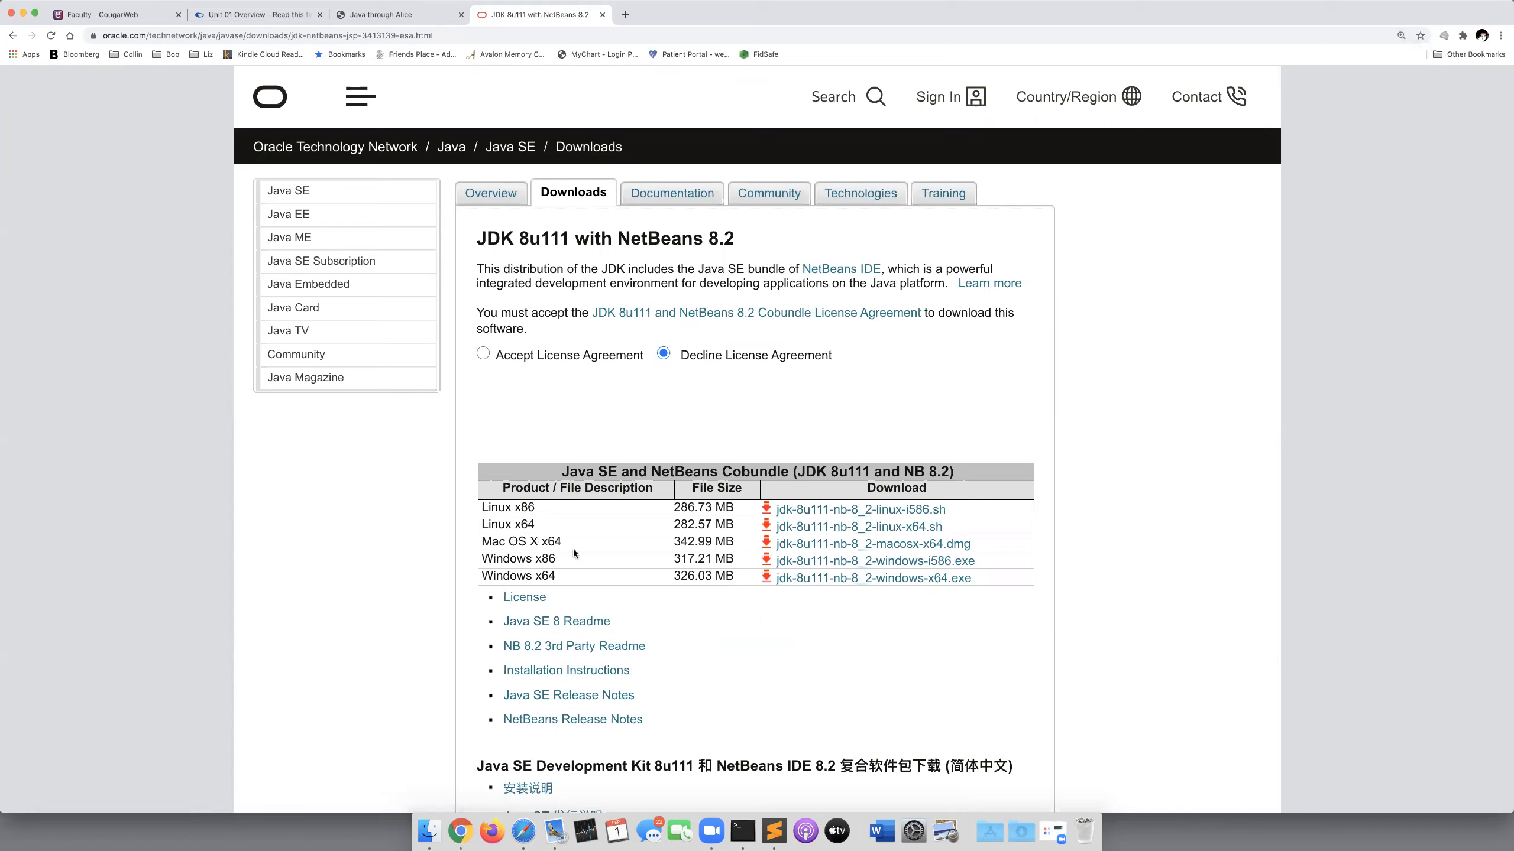
left_click(847, 544)
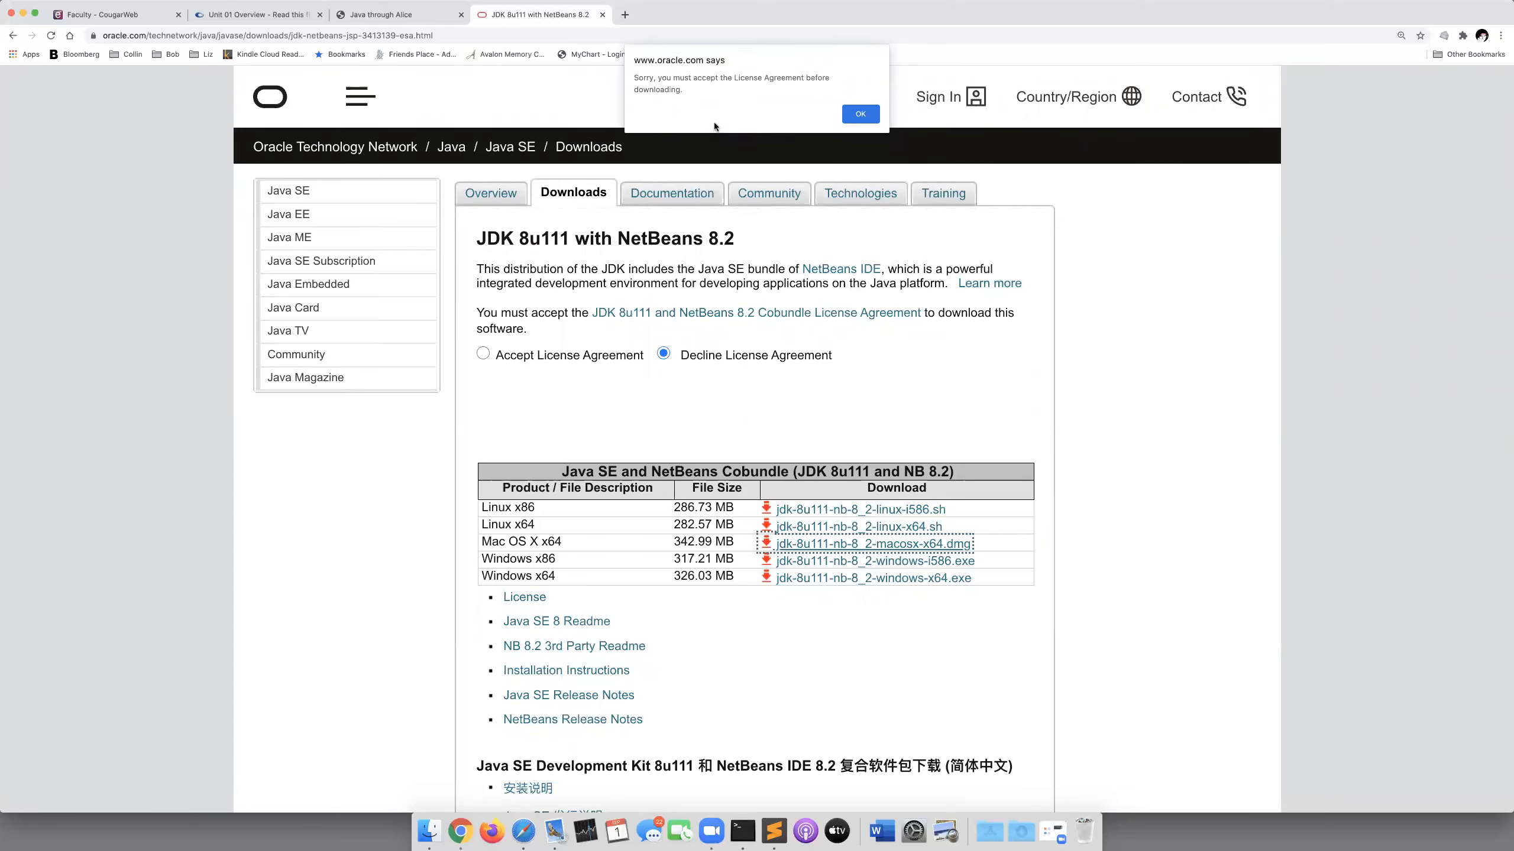
left_click(857, 118)
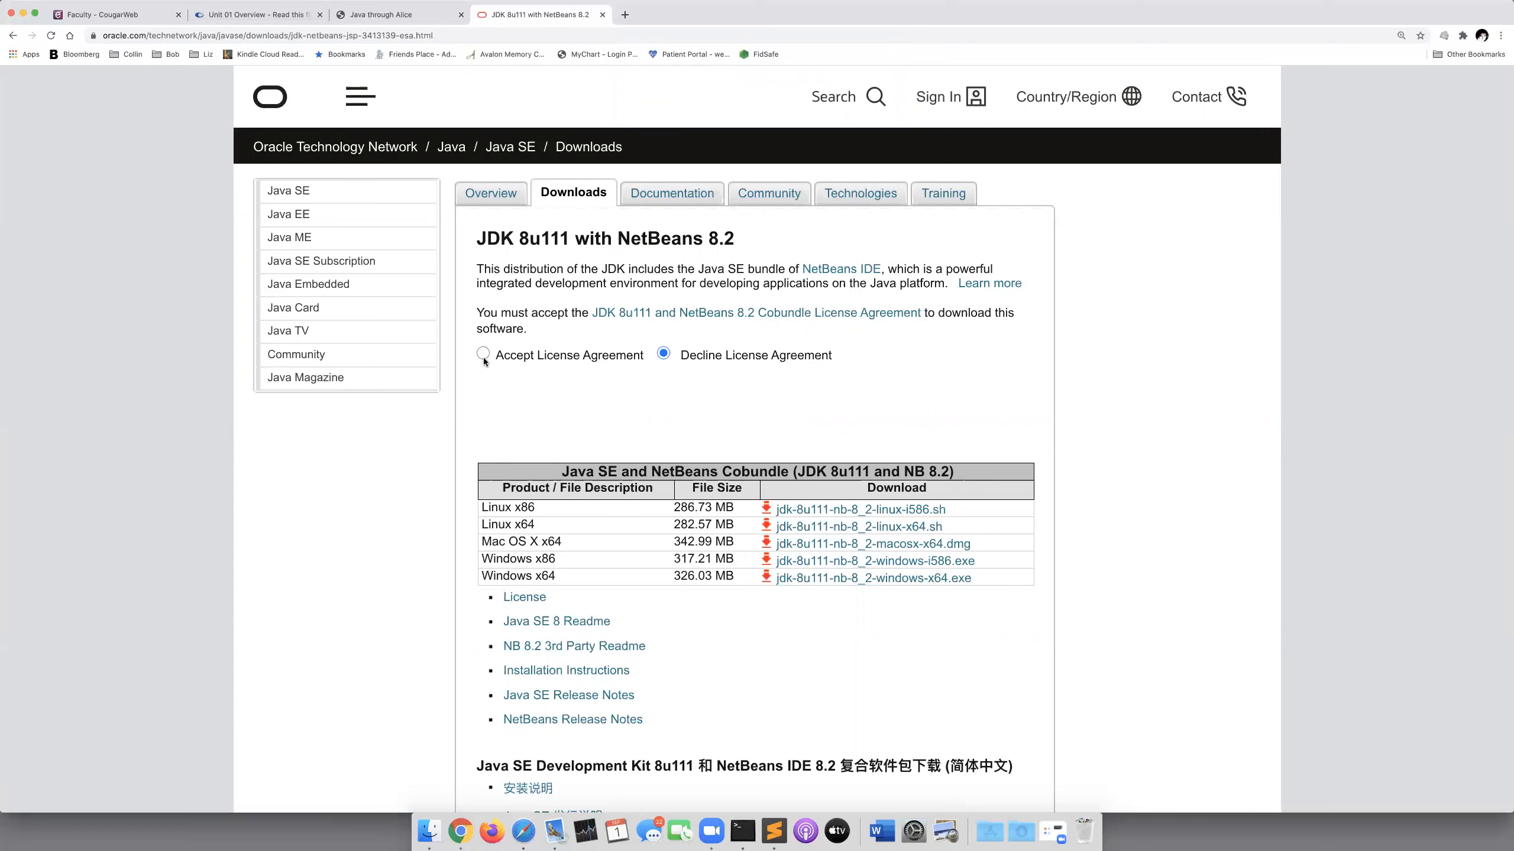
left_click(483, 356)
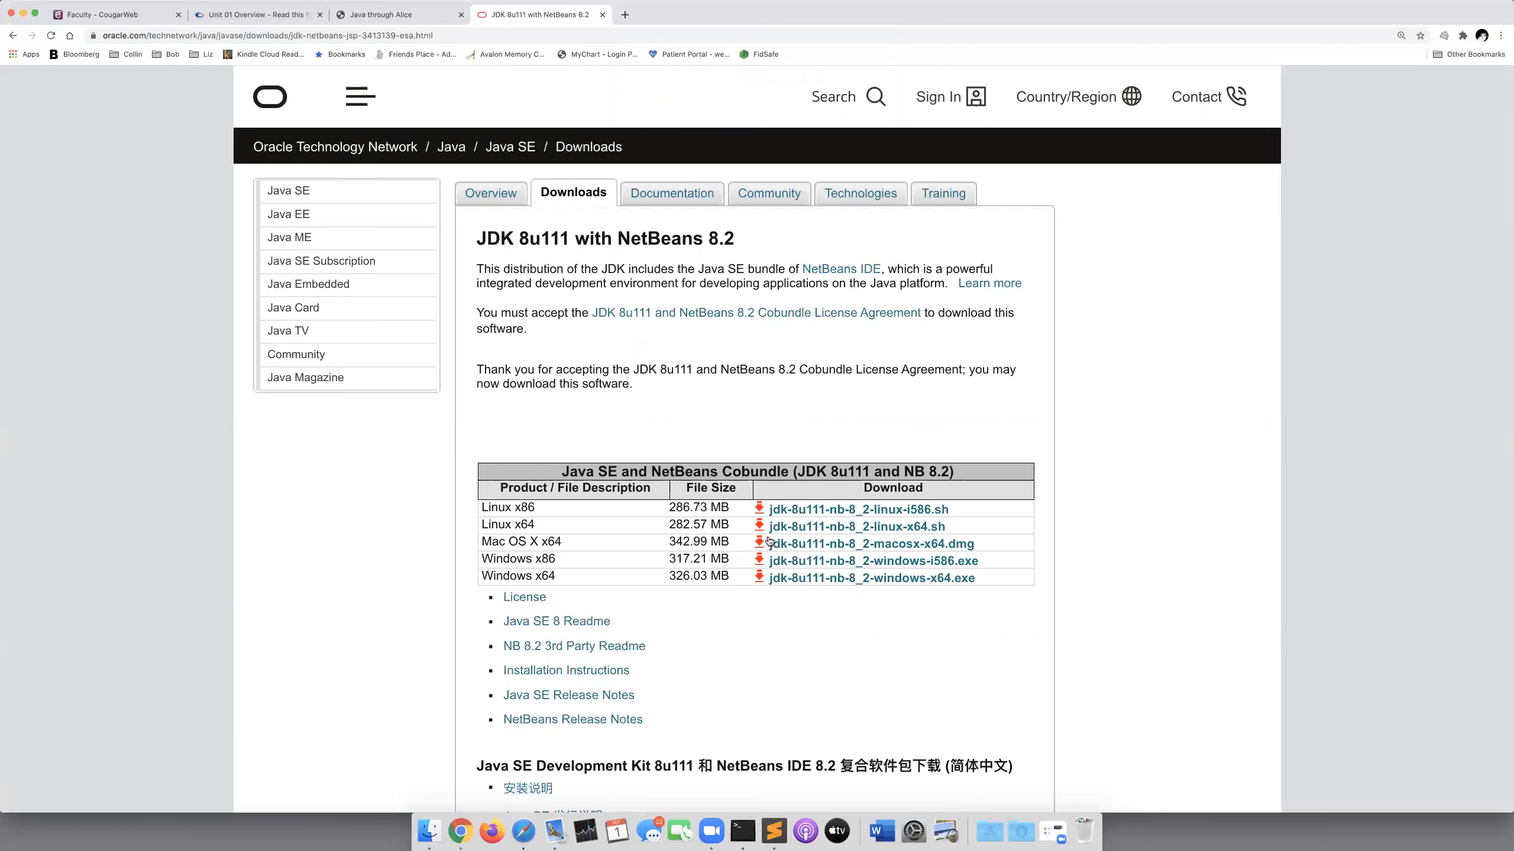
Download jdk-8u111-nb-8_2-macosx-x64.dmg to the Downloads folder and keep the file despite the security warning.
left_click(827, 546)
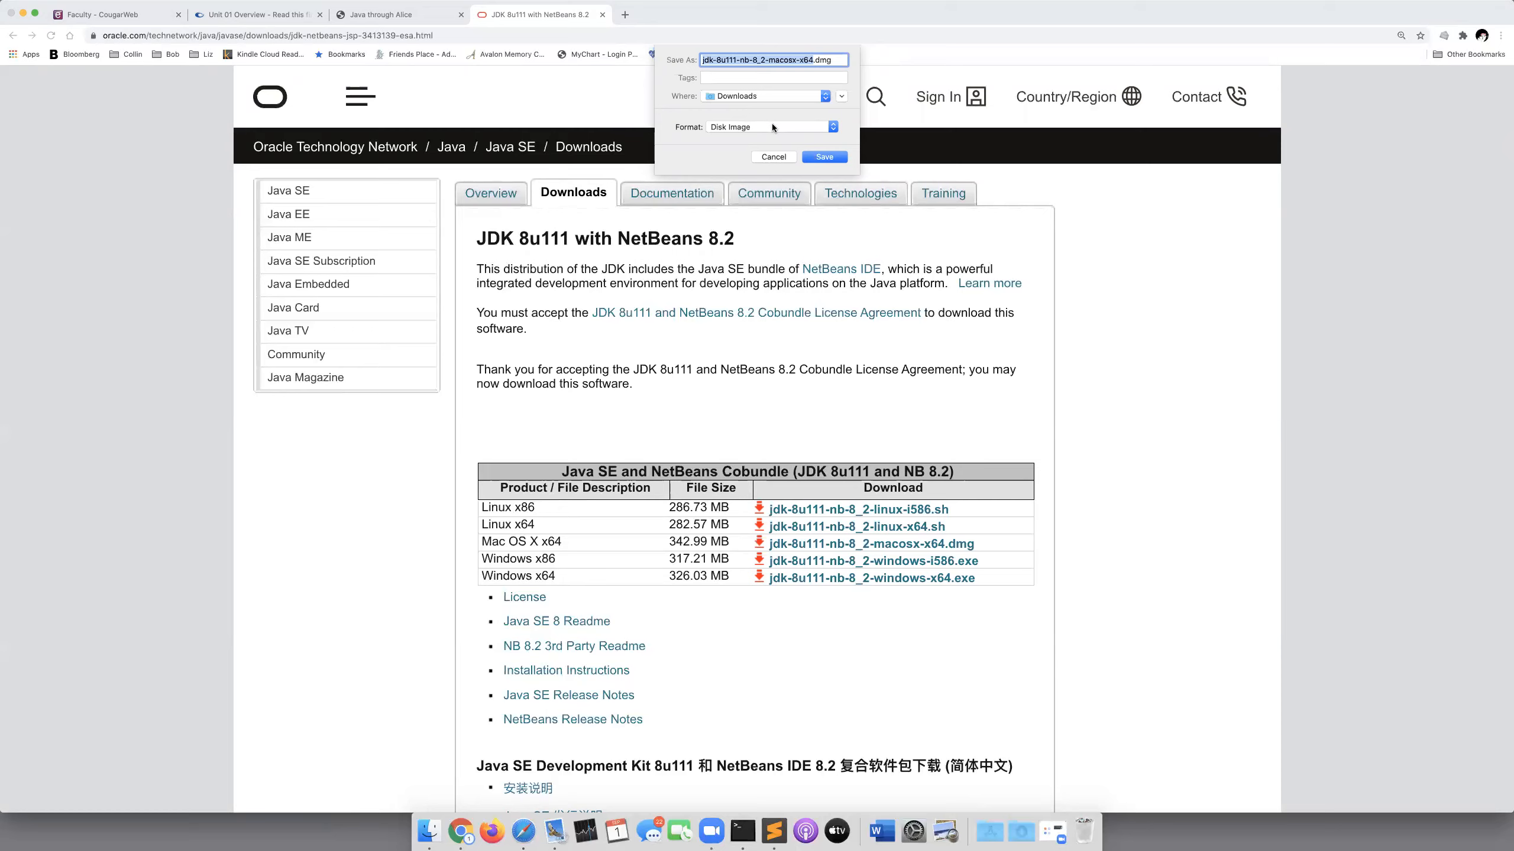
left_click(823, 157)
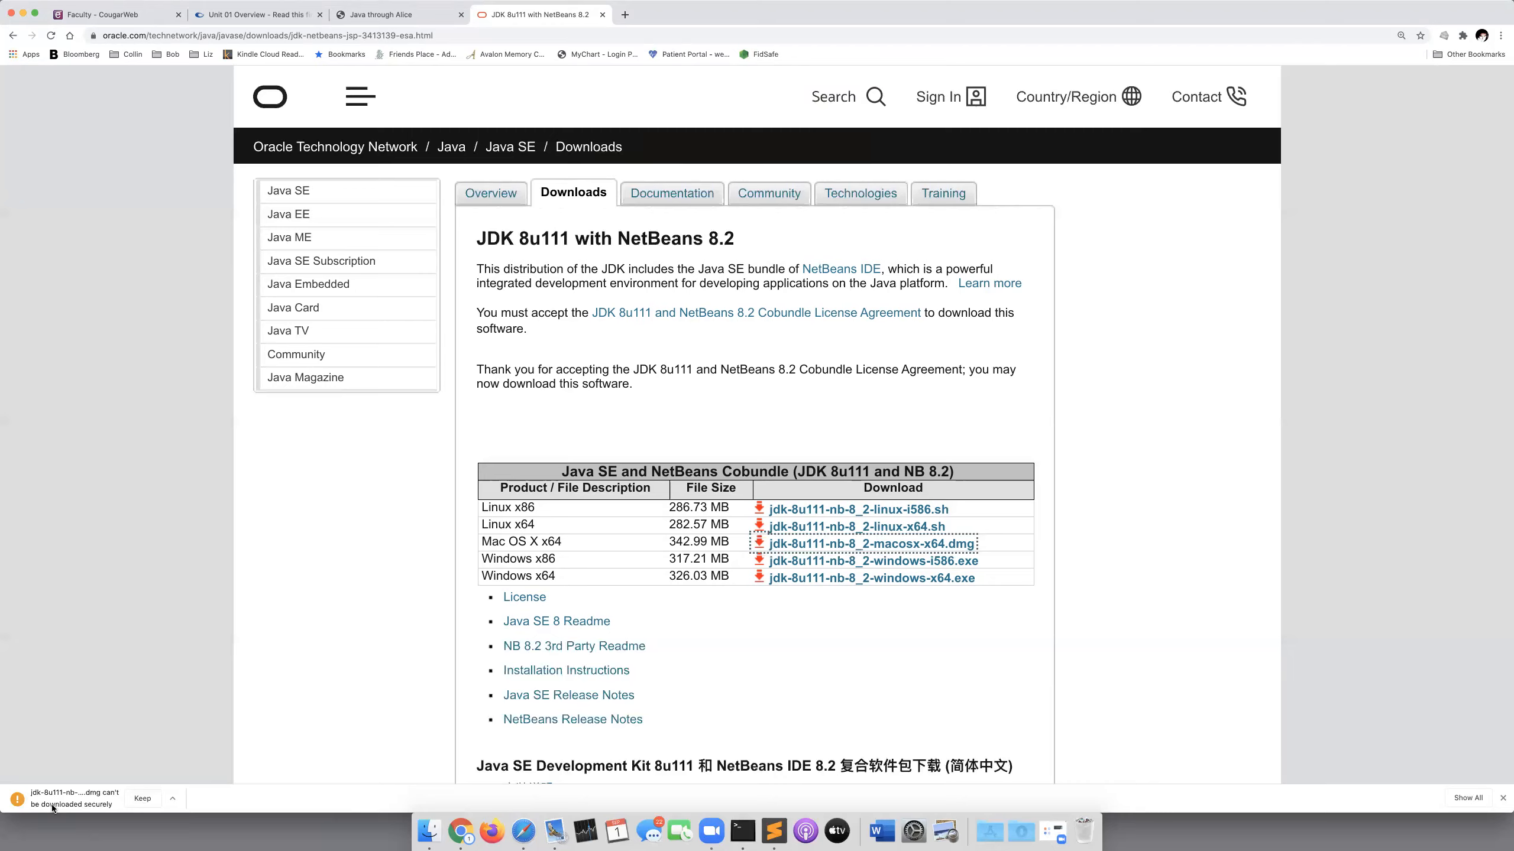
left_click(141, 799)
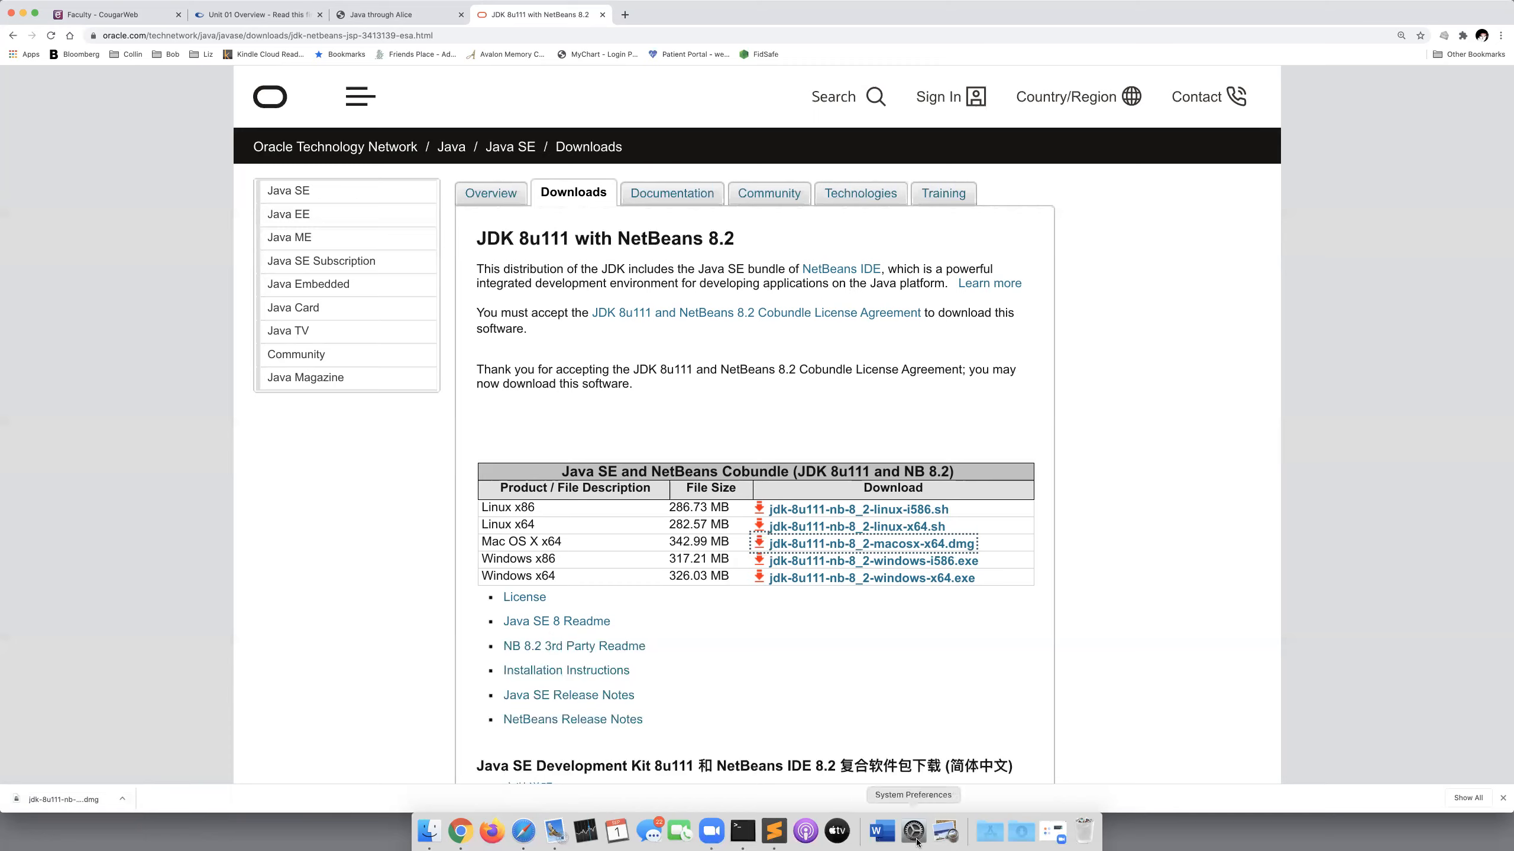
Open the Downloads folder in Finder and move the COSC 1315 Software Installation folder and WordMod1Sol.PNG to the Trash.
left_click(1021, 833)
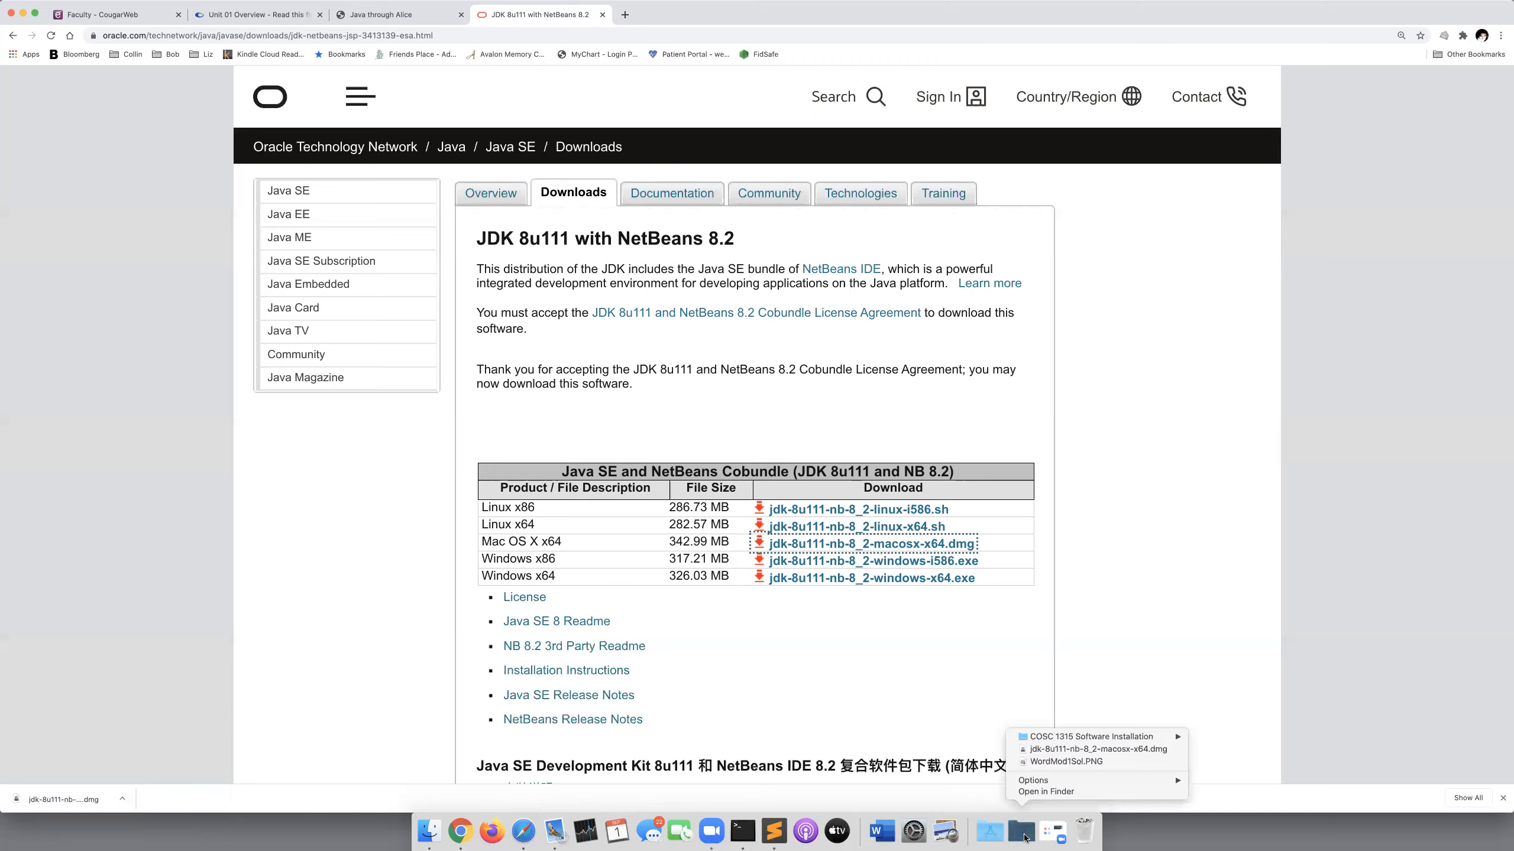
left_click(1041, 795)
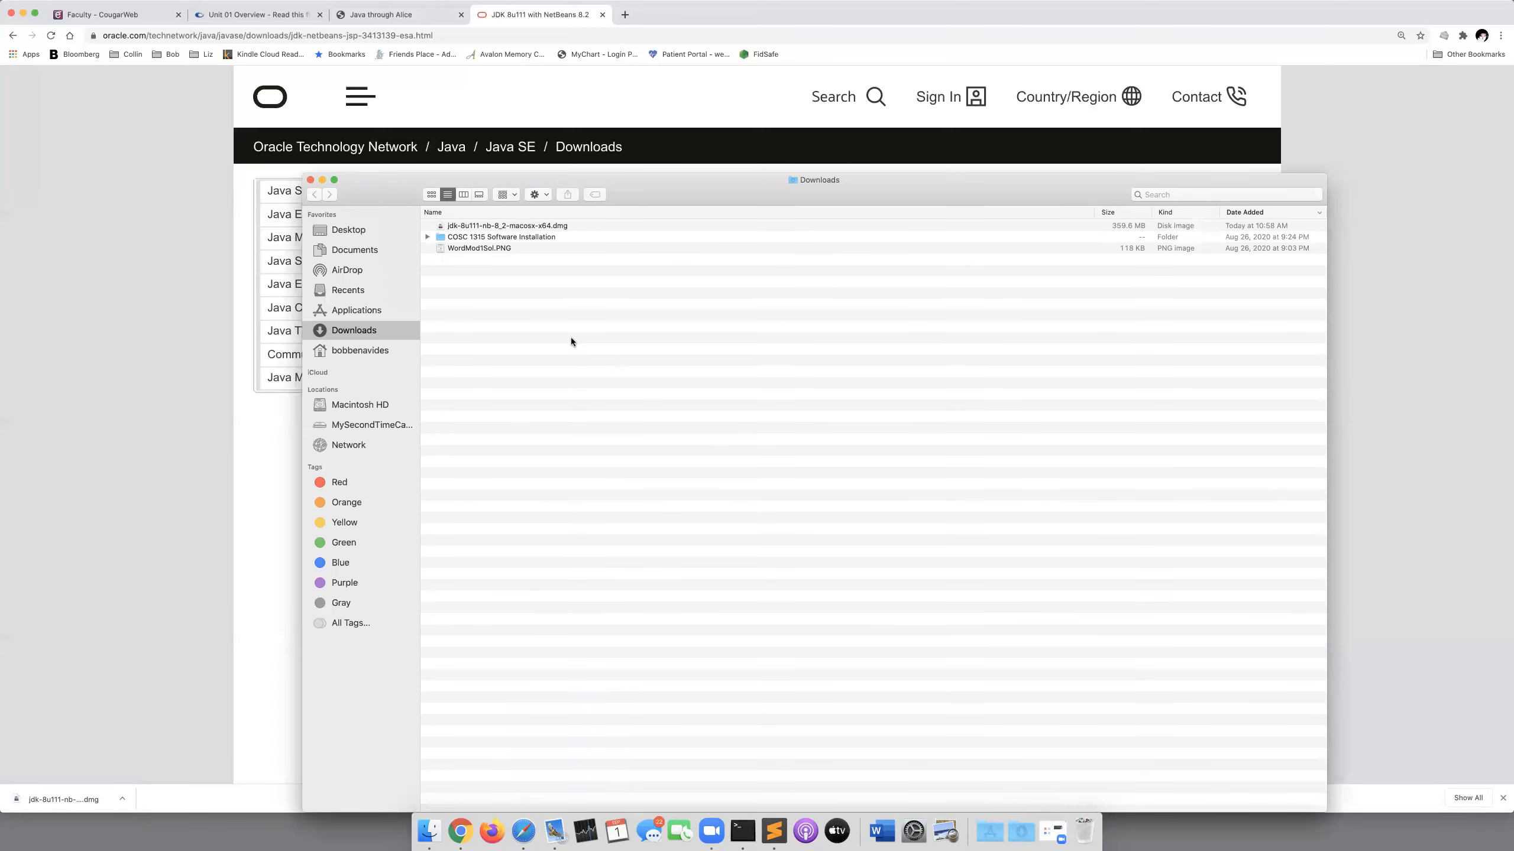
left_click(507, 237)
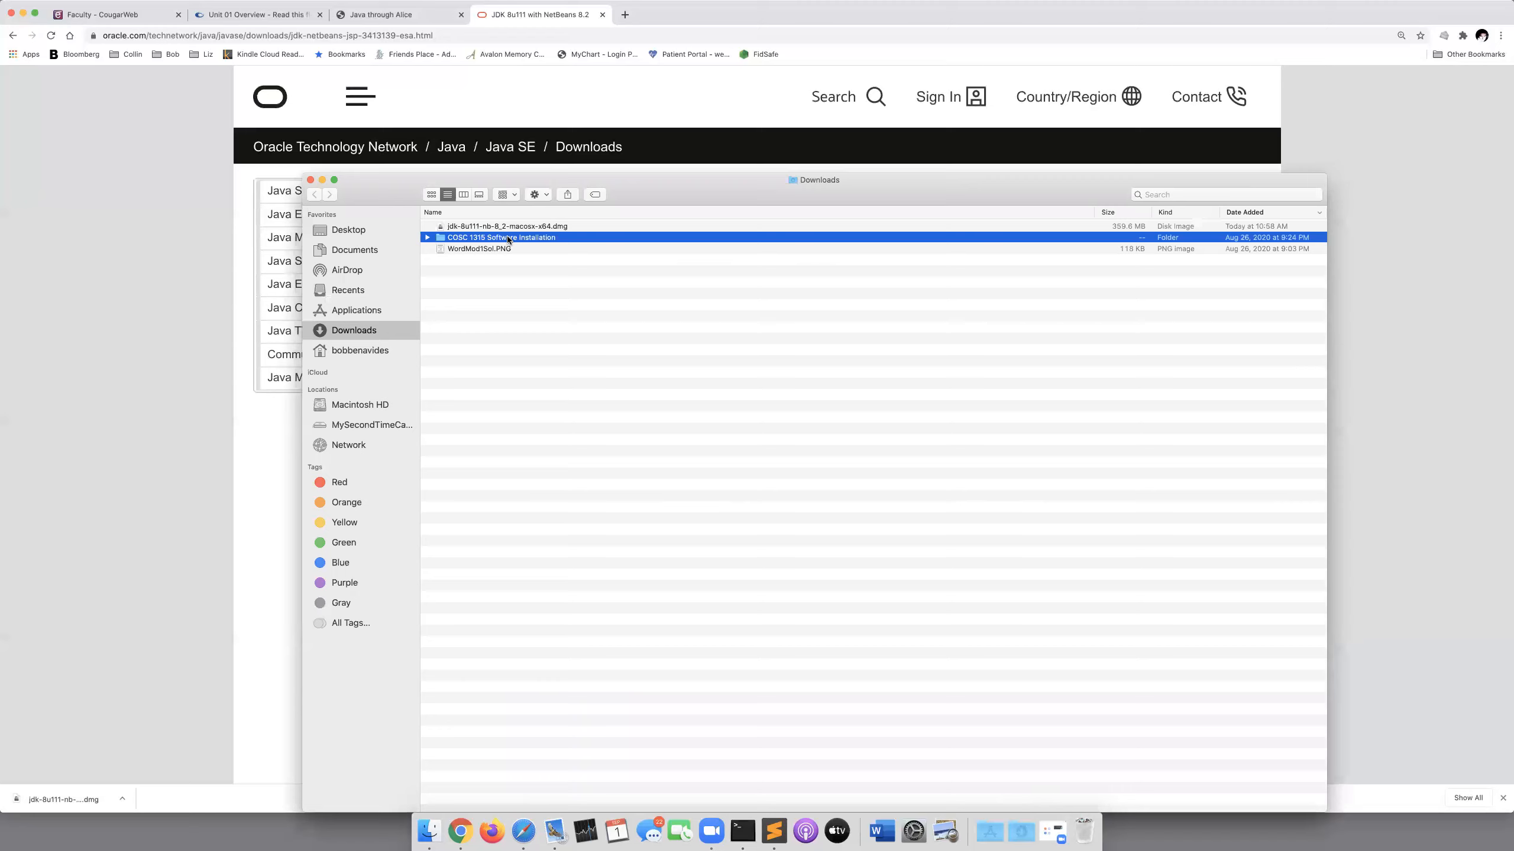
left_click(495, 249, "shift")
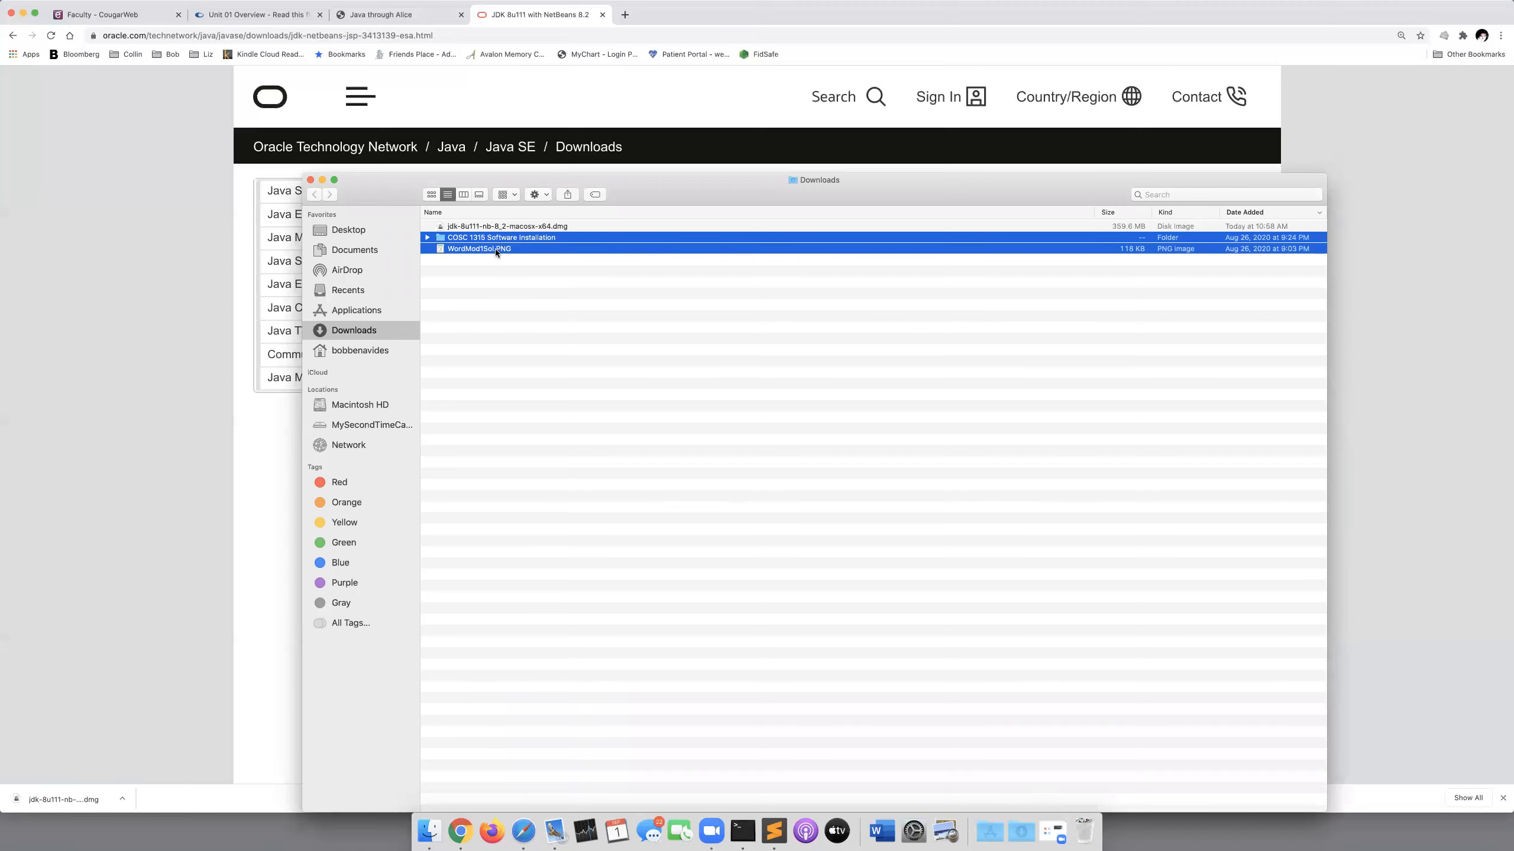
right_click(527, 249)
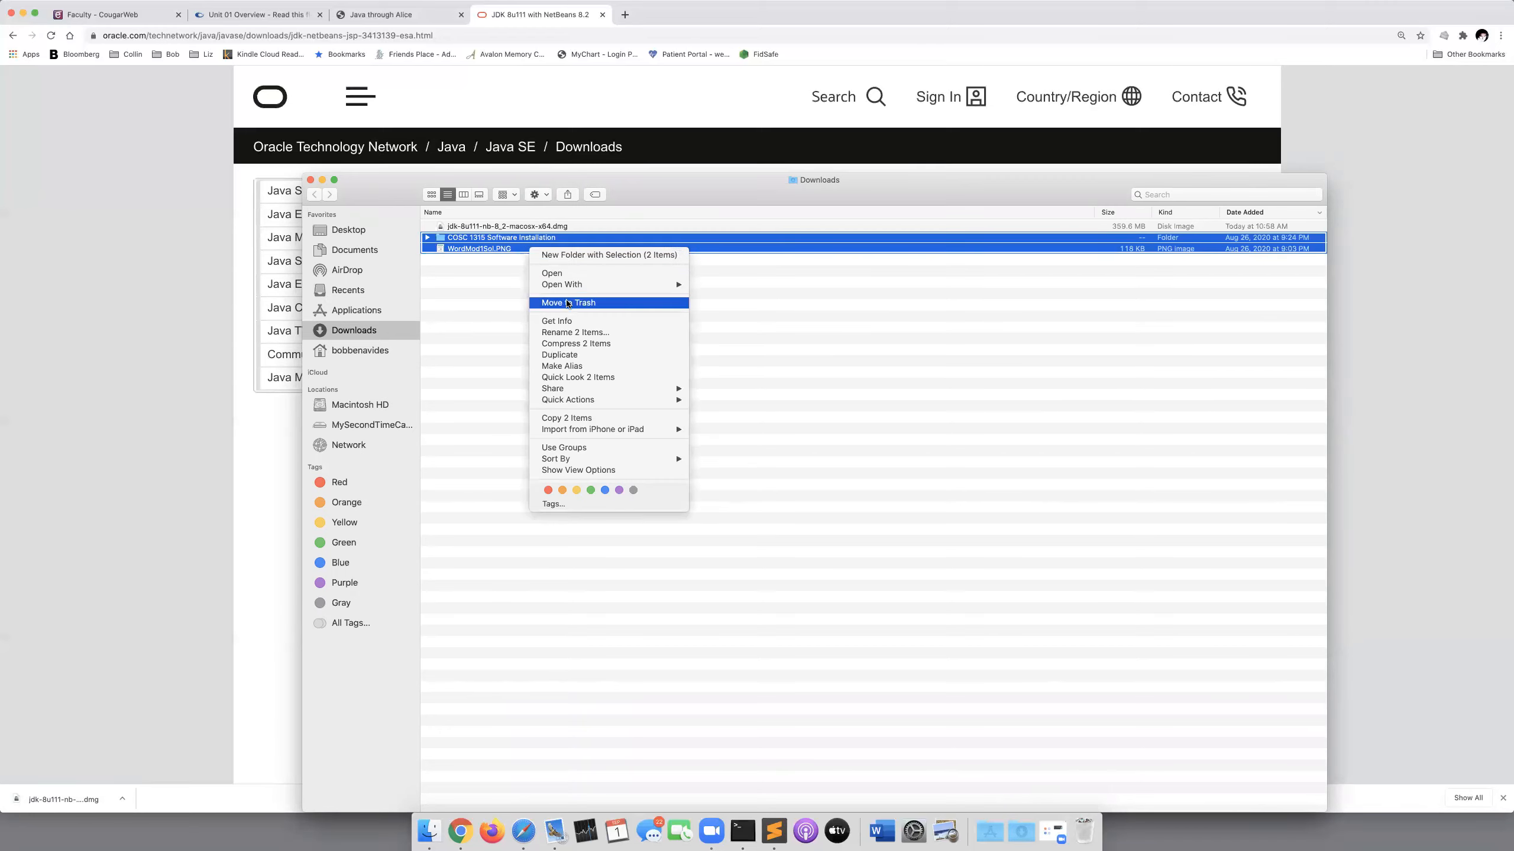
left_click(567, 302)
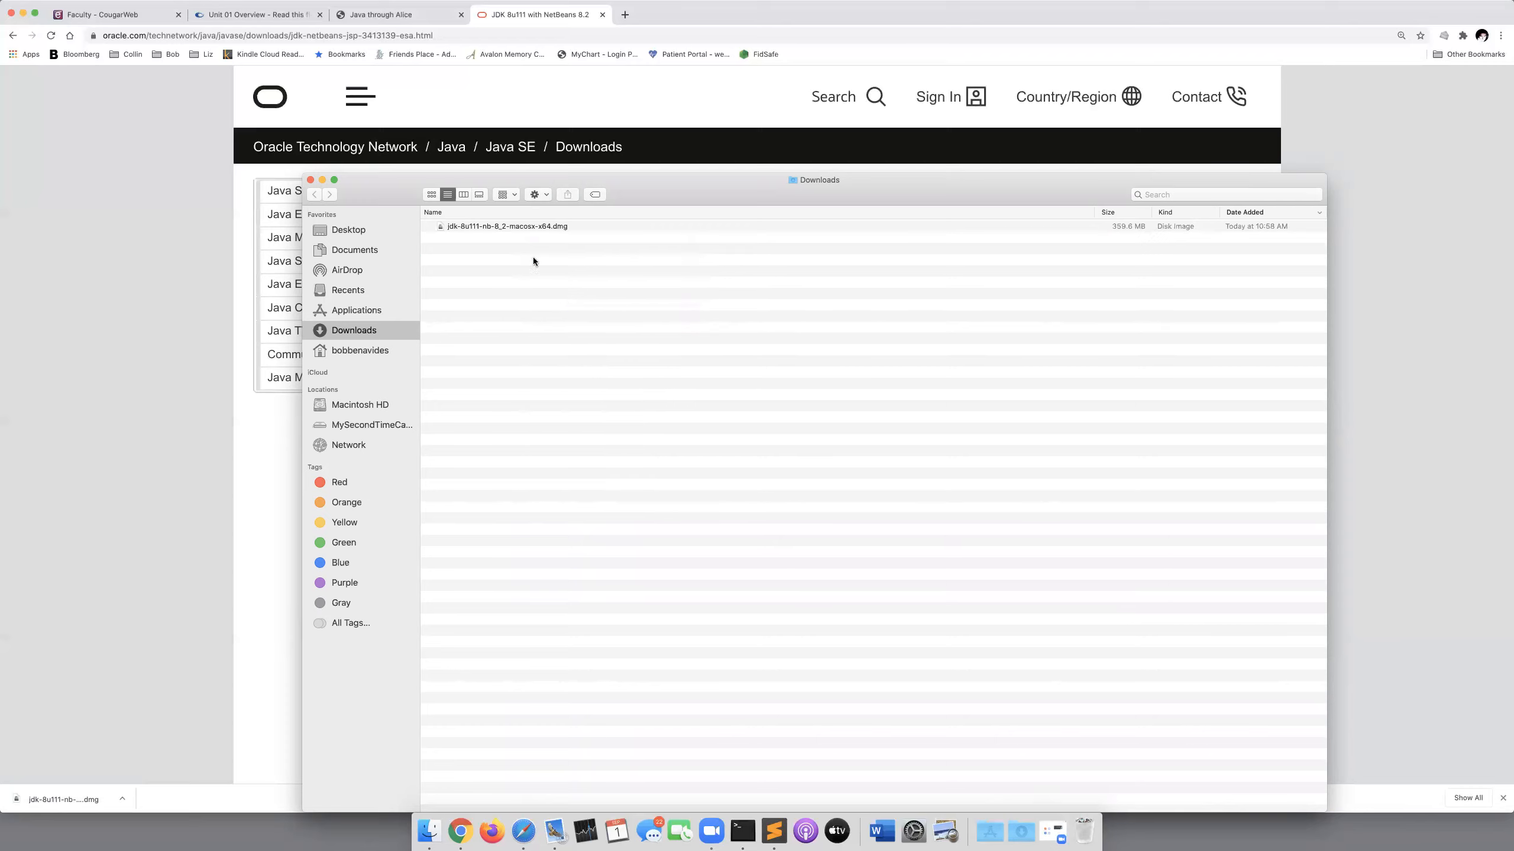
Open the downloaded JDK and NetBeans disk image and launch its NetBeans 8.2 with JDK 8 Update 111 package installer.
left_click(532, 226)
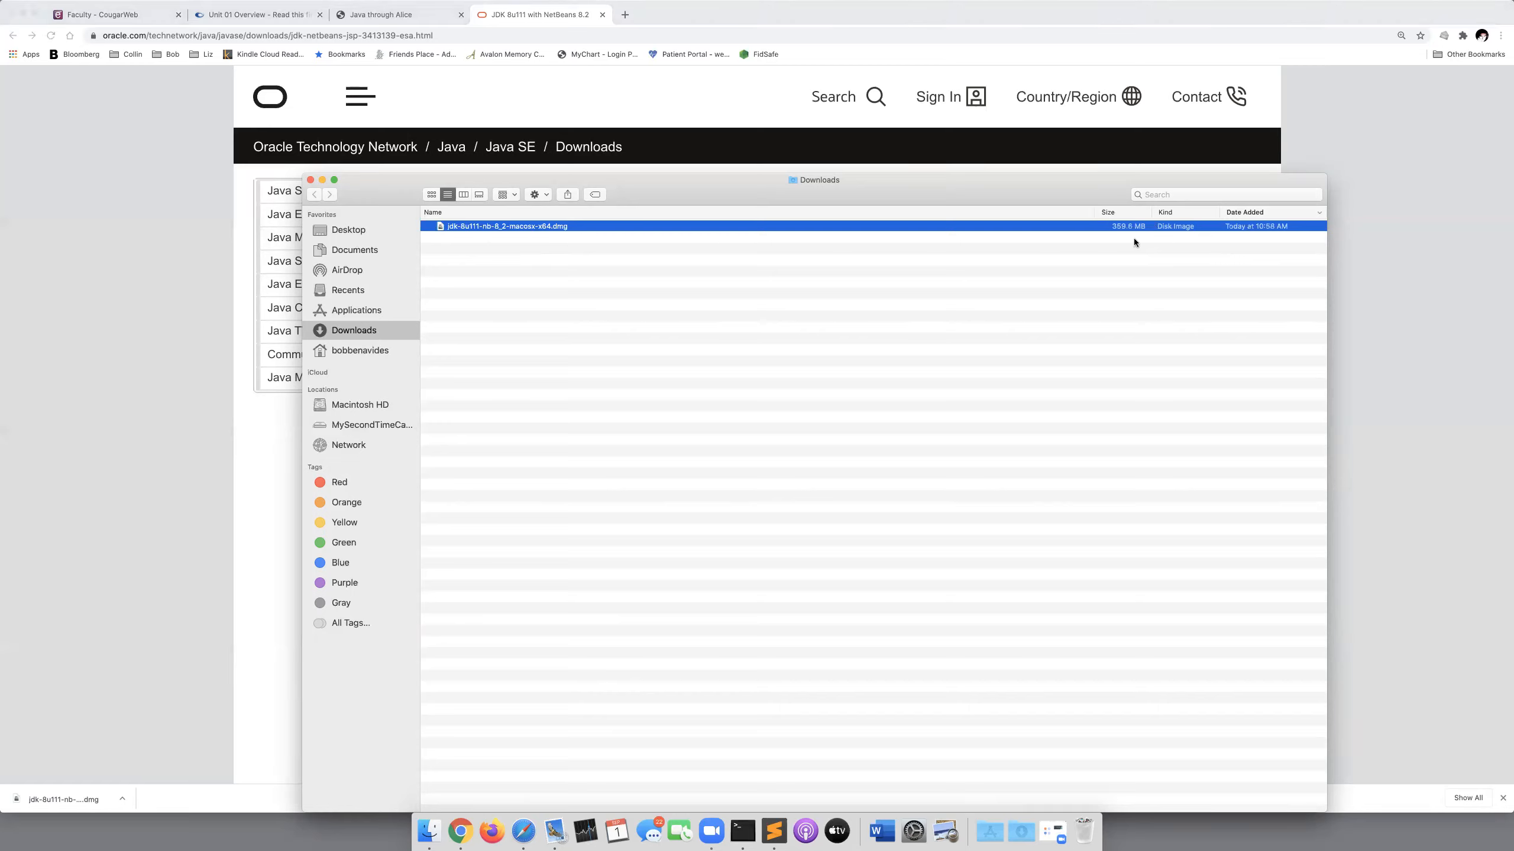
double_click(534, 226)
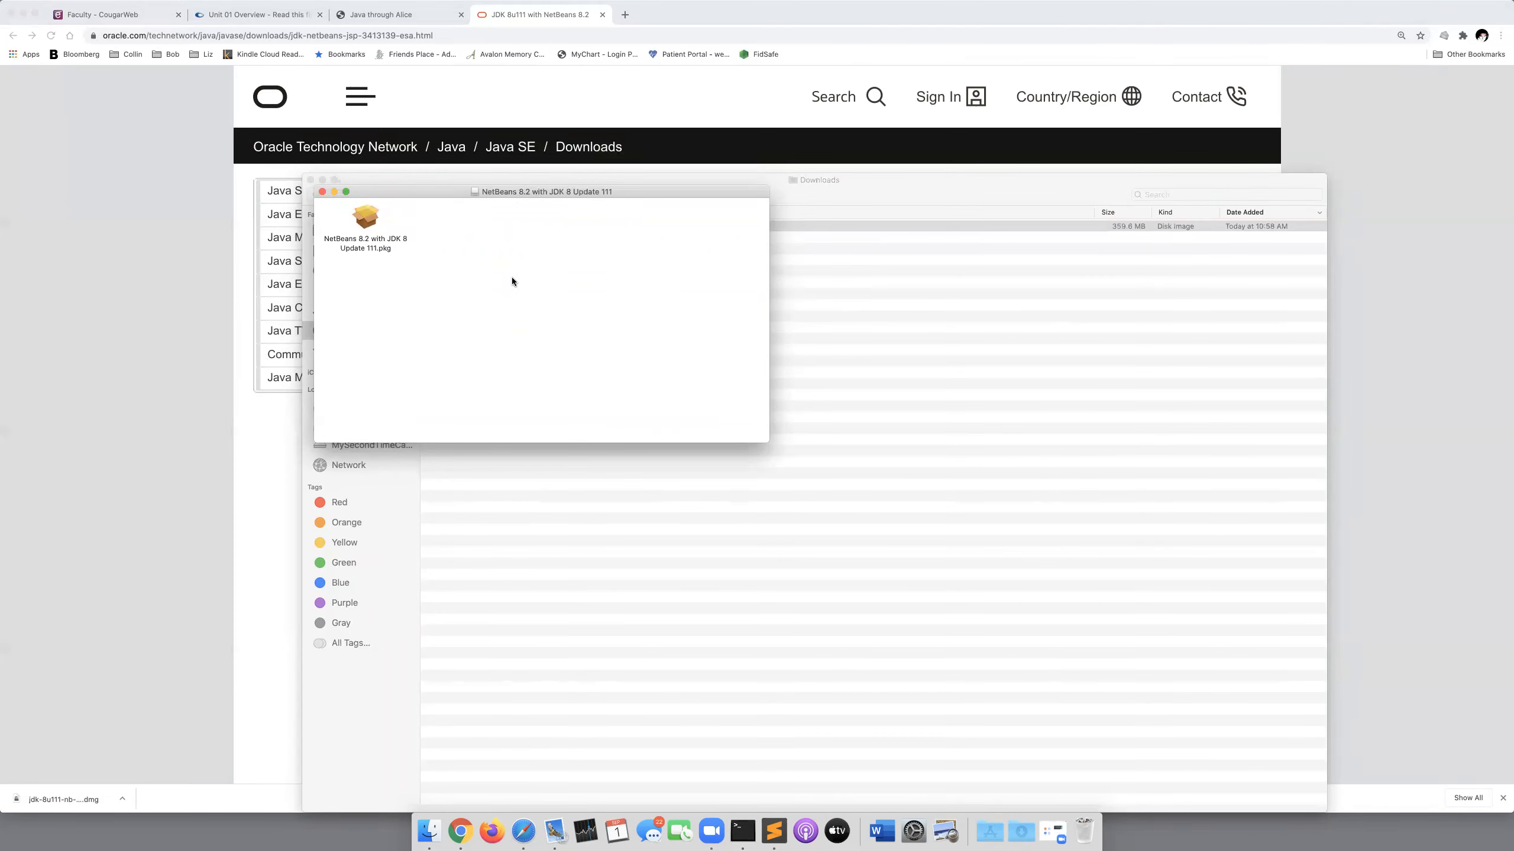
left_click(366, 217)
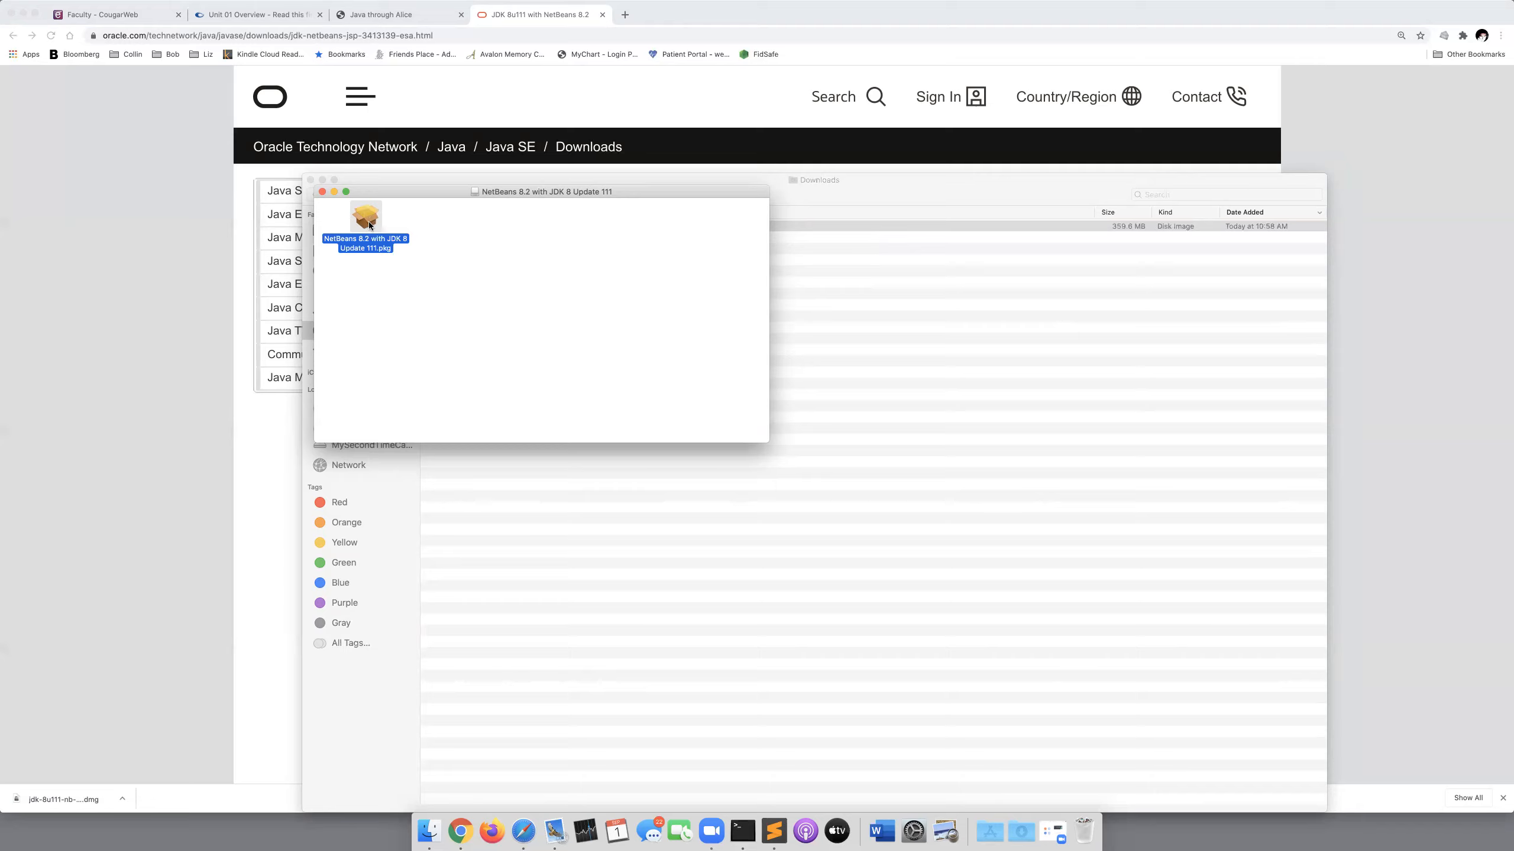
double_click(369, 224)
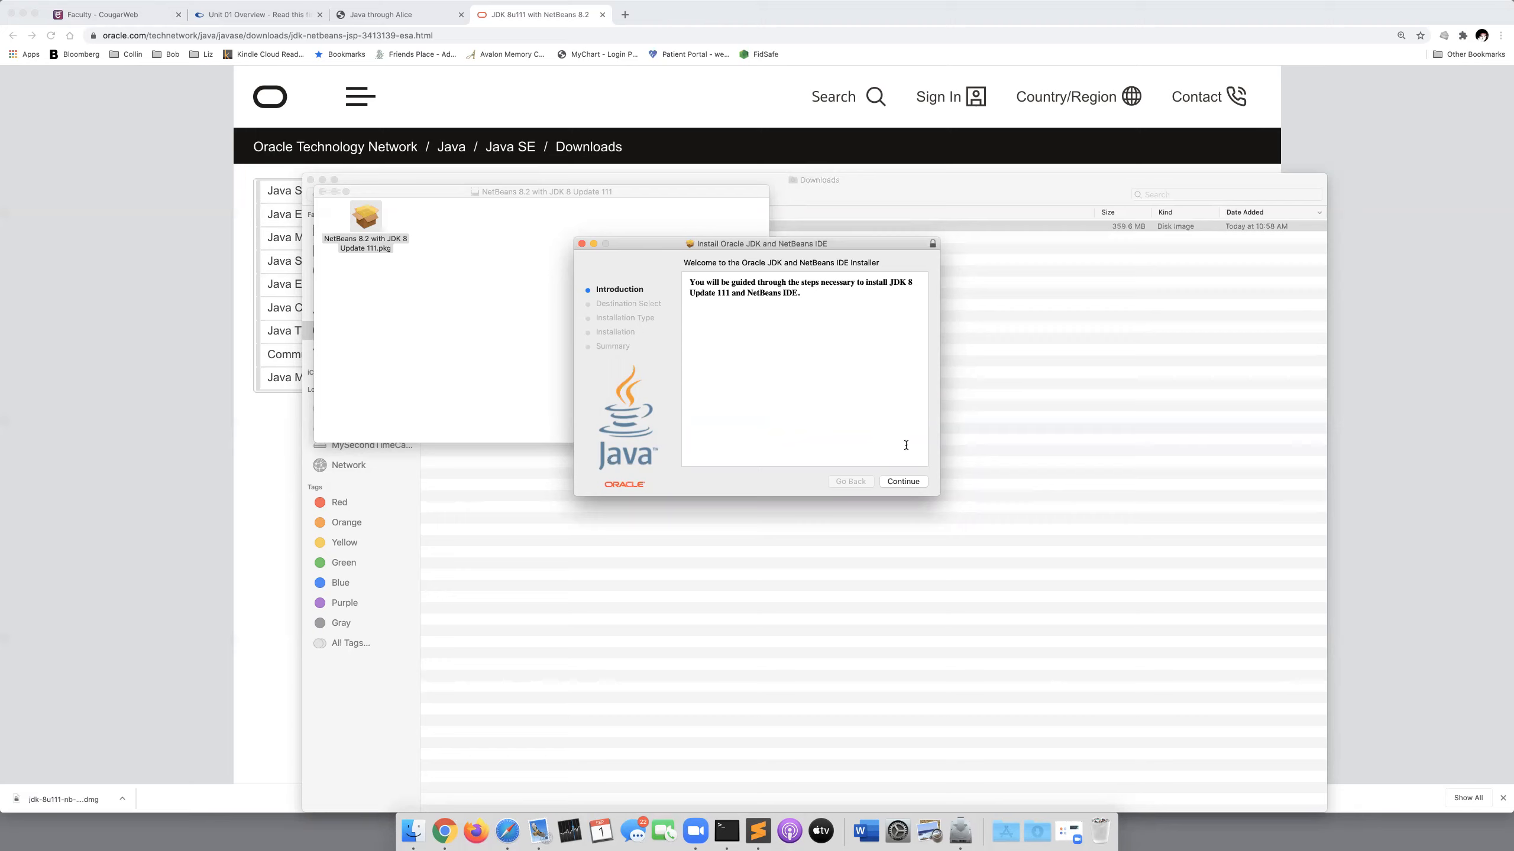
Run the standard installation of Oracle JDK and NetBeans IDE on Macintosh HD, authorizing it with the account password.
left_click(909, 482)
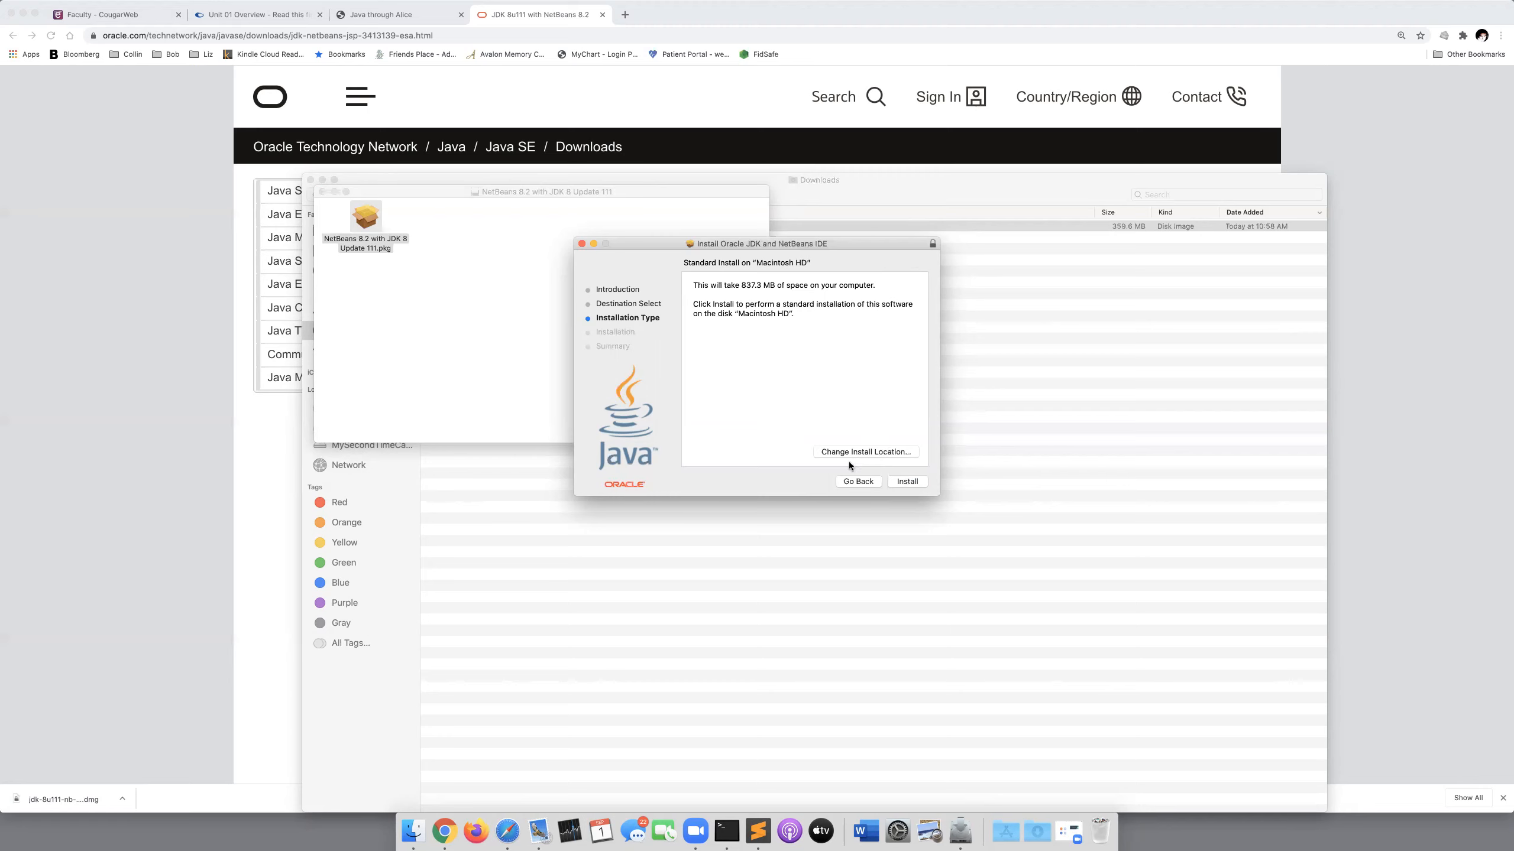
left_click(908, 481)
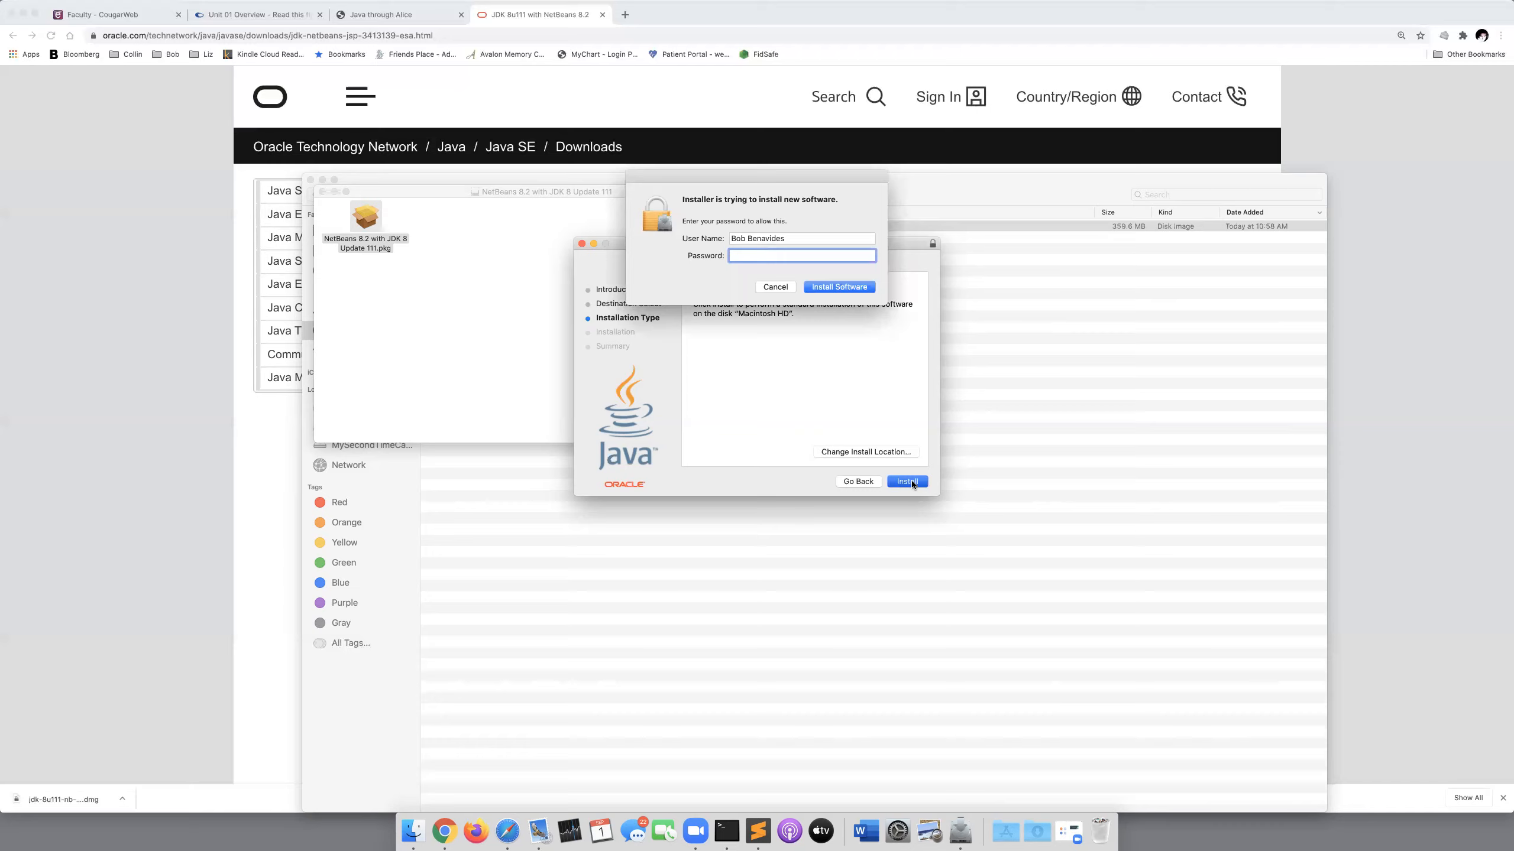
type("•••••••")
left_click(840, 287)
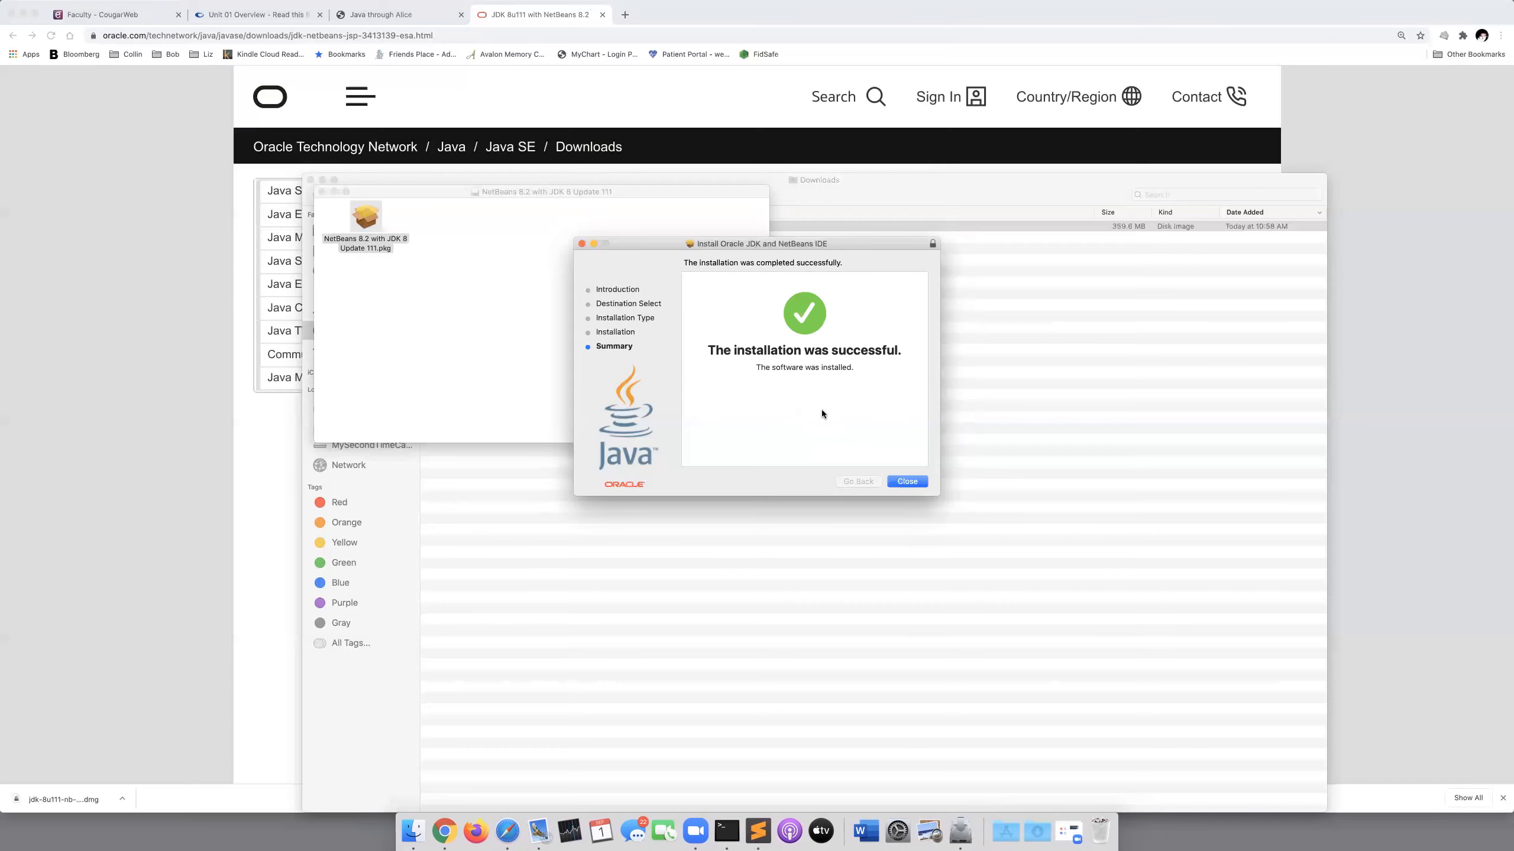
Close the finished installer, move its package and disk image to the Trash, and close the Downloads window.
left_click(903, 482)
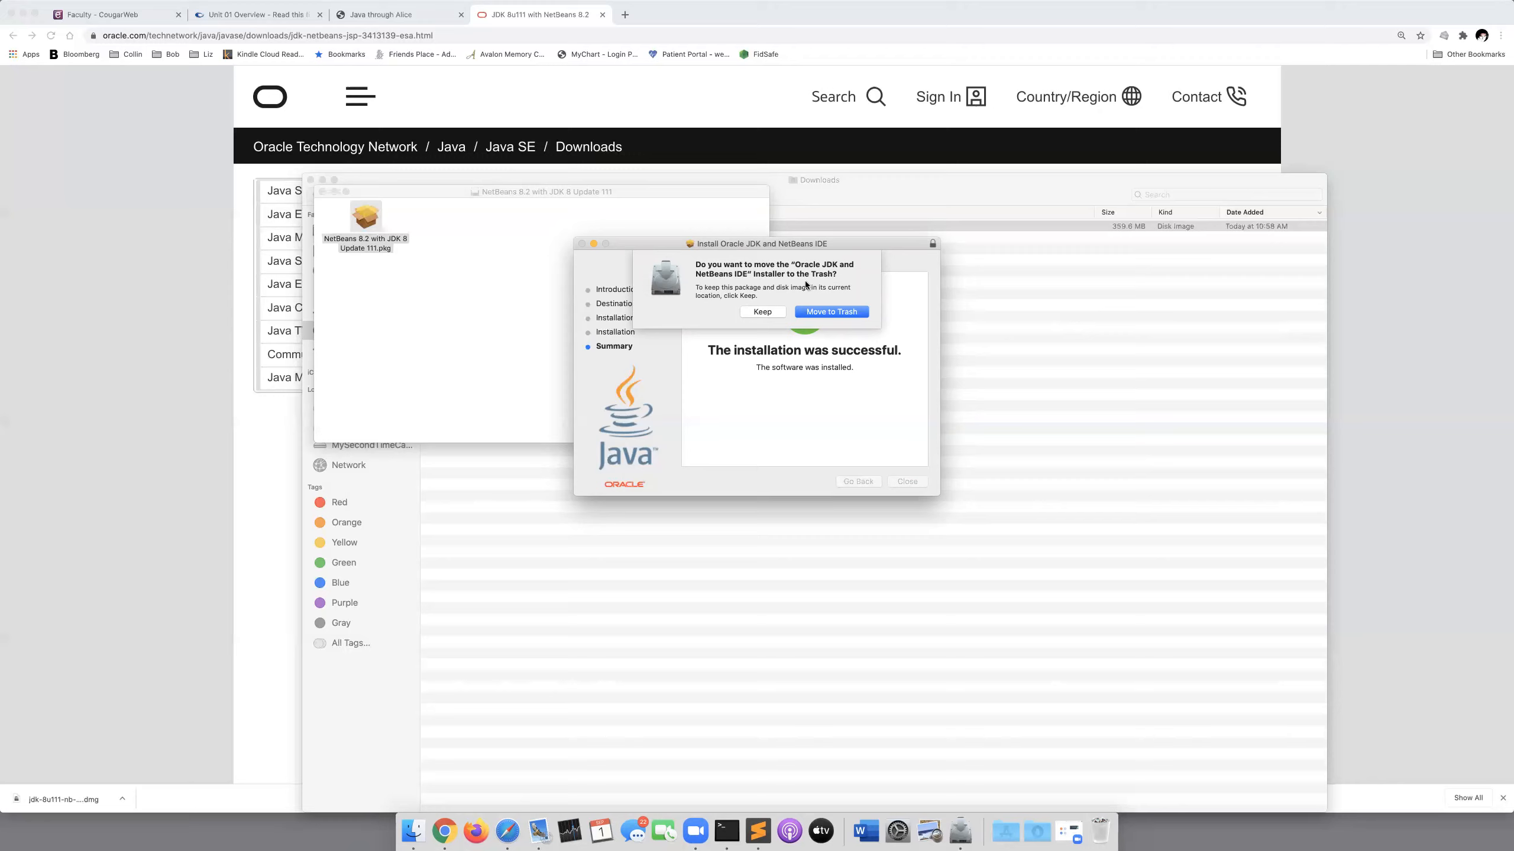
left_click(831, 311)
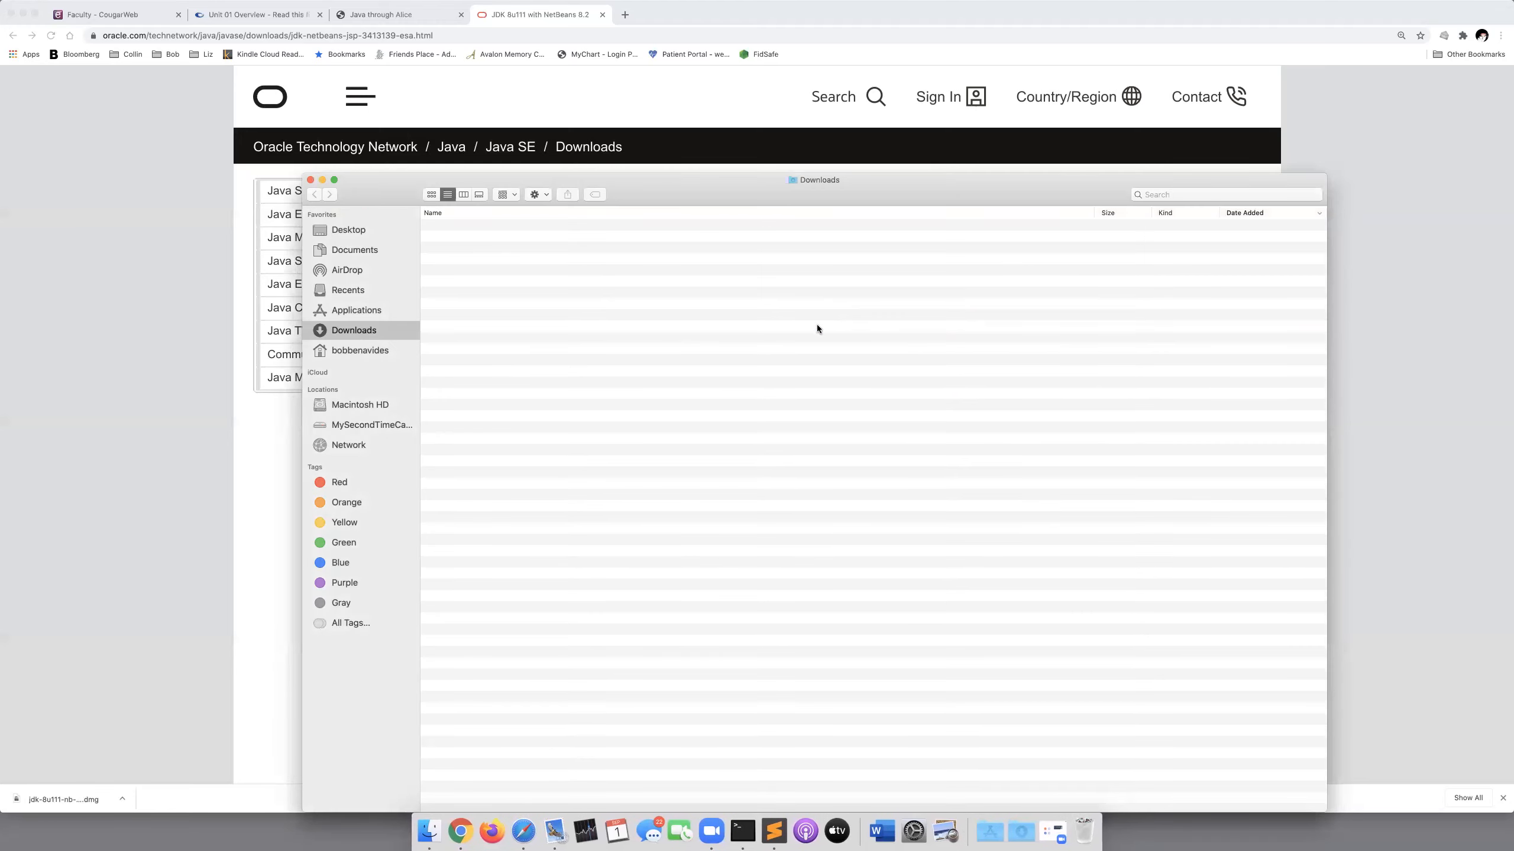
left_click(309, 180)
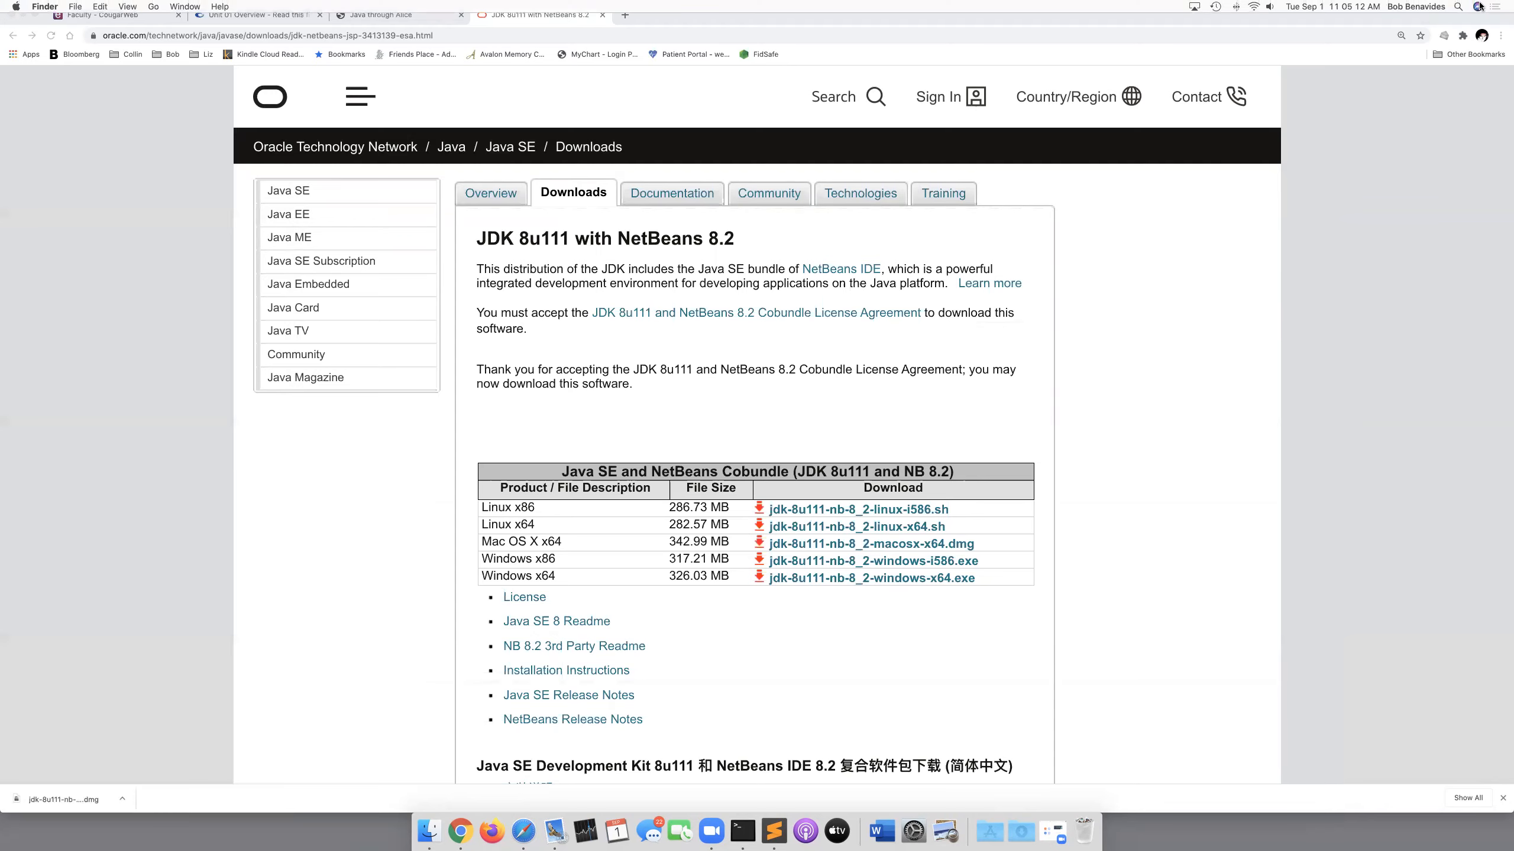
Find NetBeans 8.2 with a Spotlight search for "net" and launch it.
left_click(1459, 6)
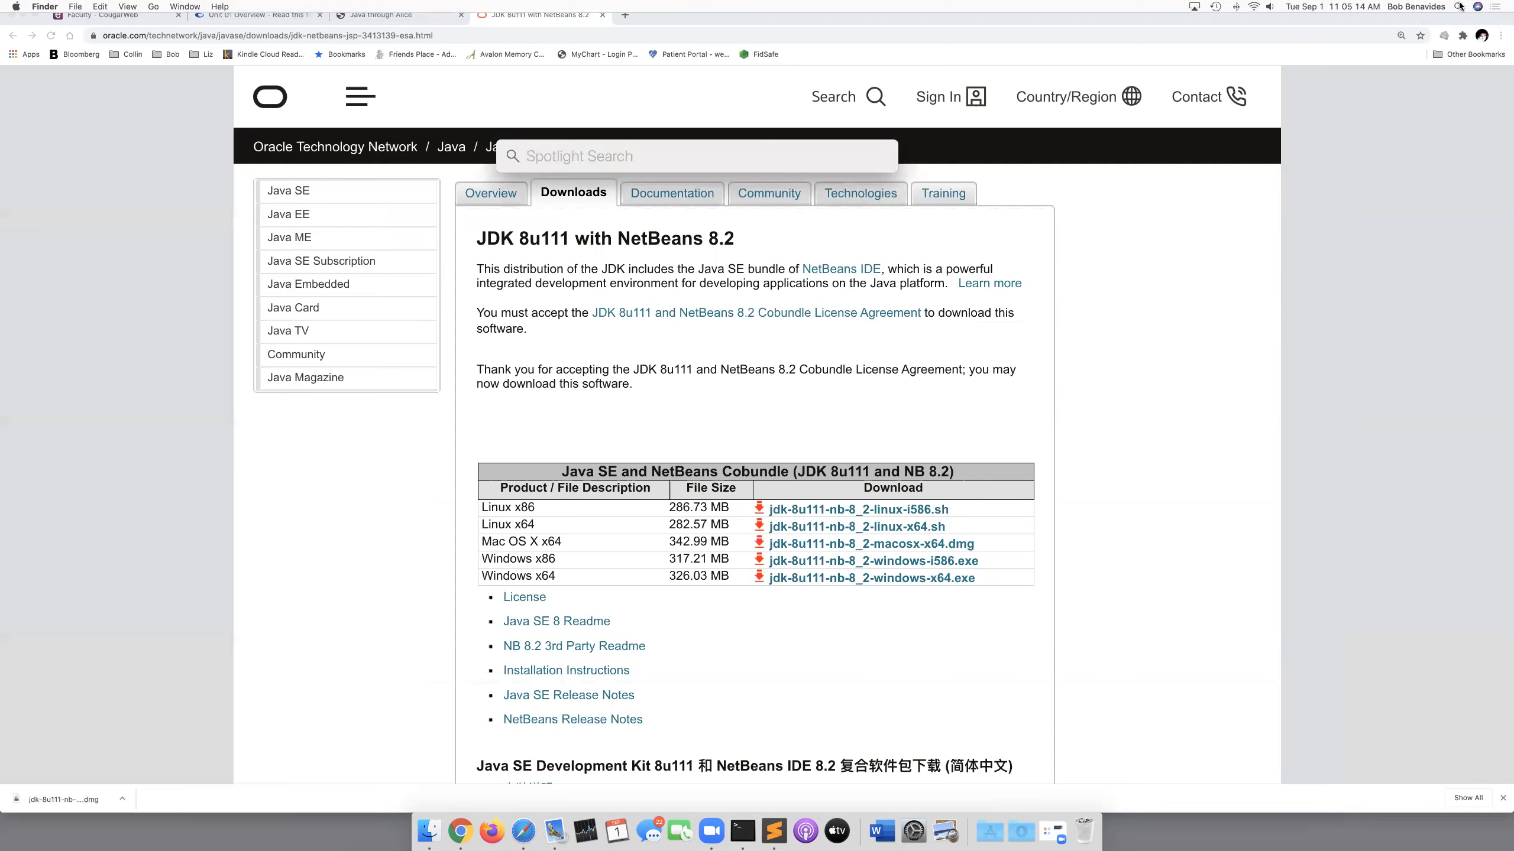
type("net")
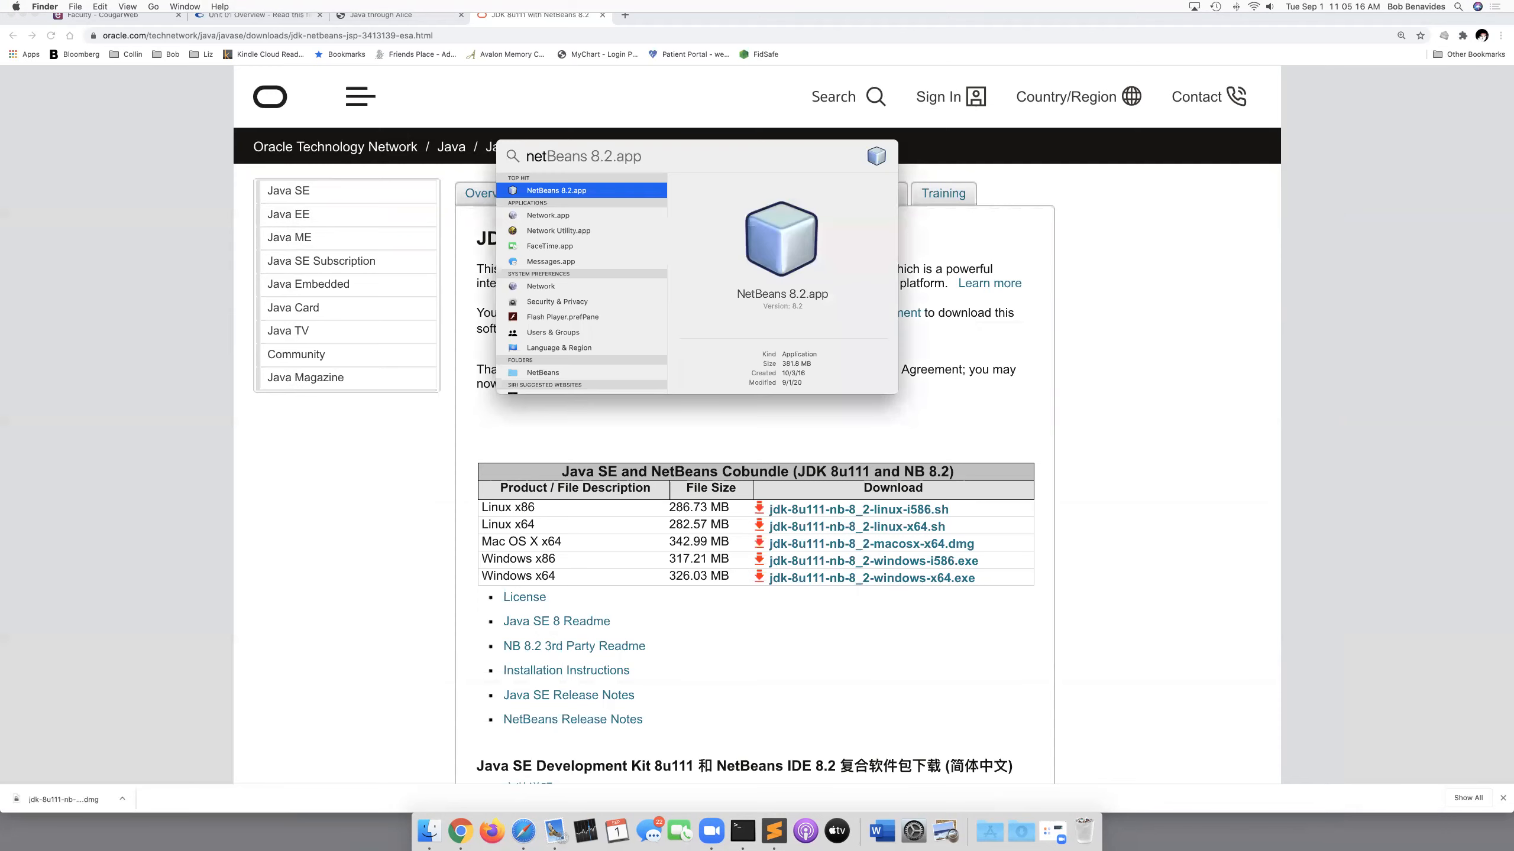
key("Return")
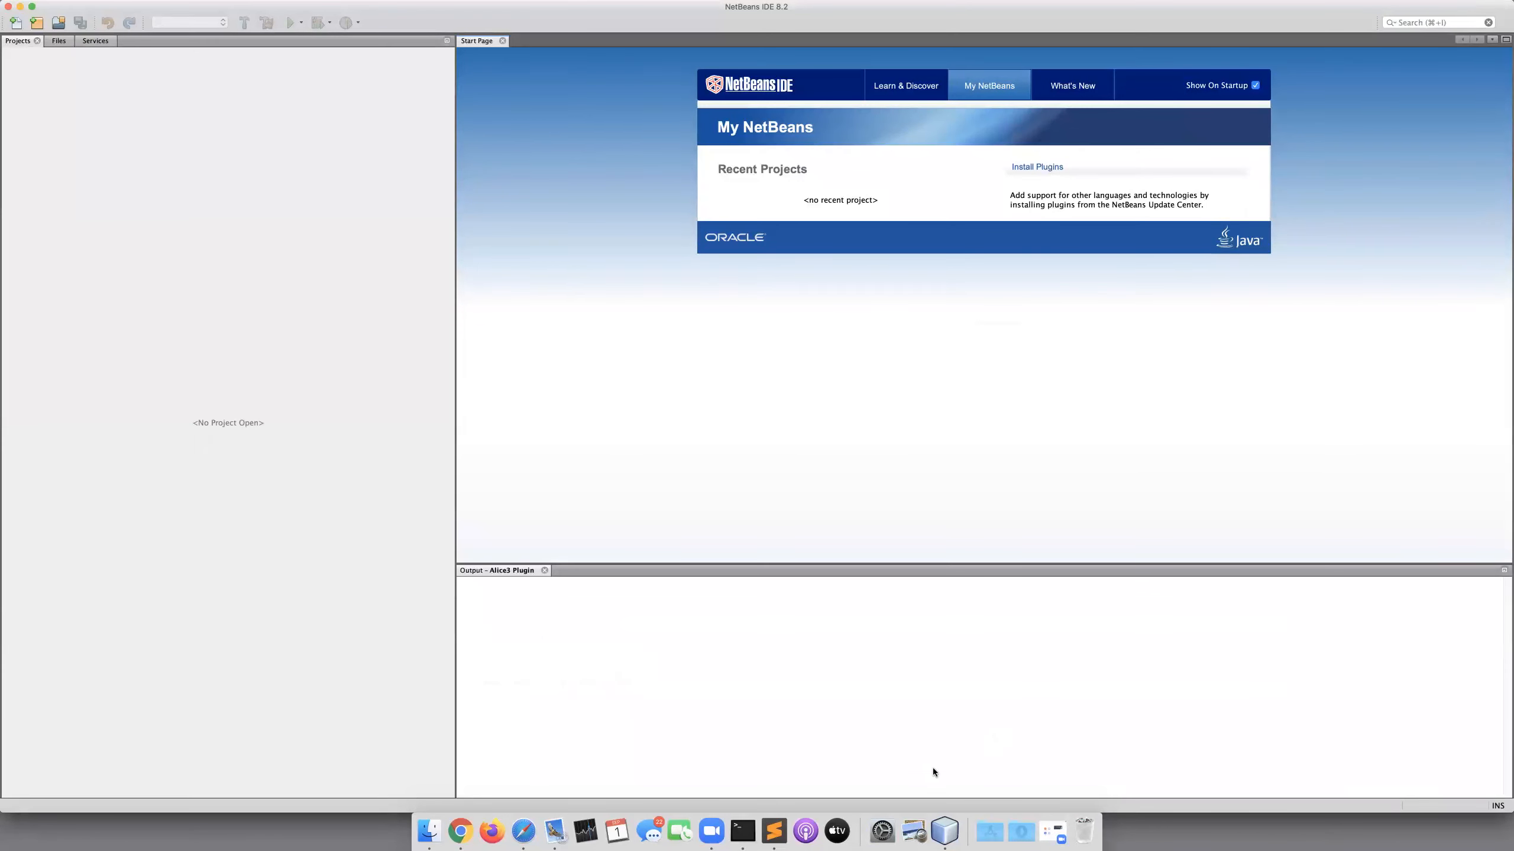
Set NetBeans IDE 8.2 to stay permanently in the Dock.
right_click(941, 832)
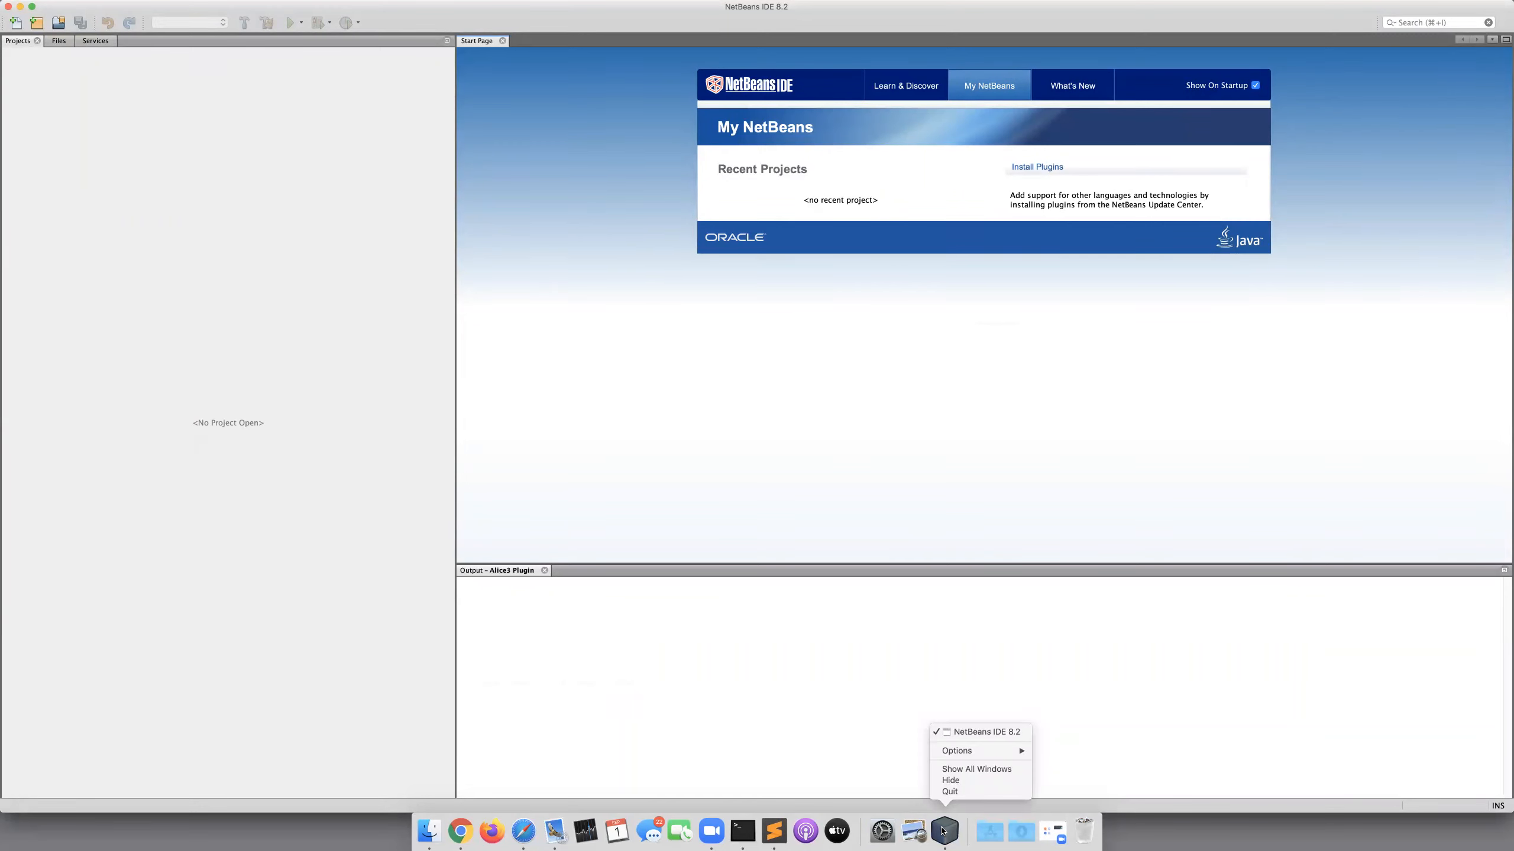
mouse_move(1005, 756)
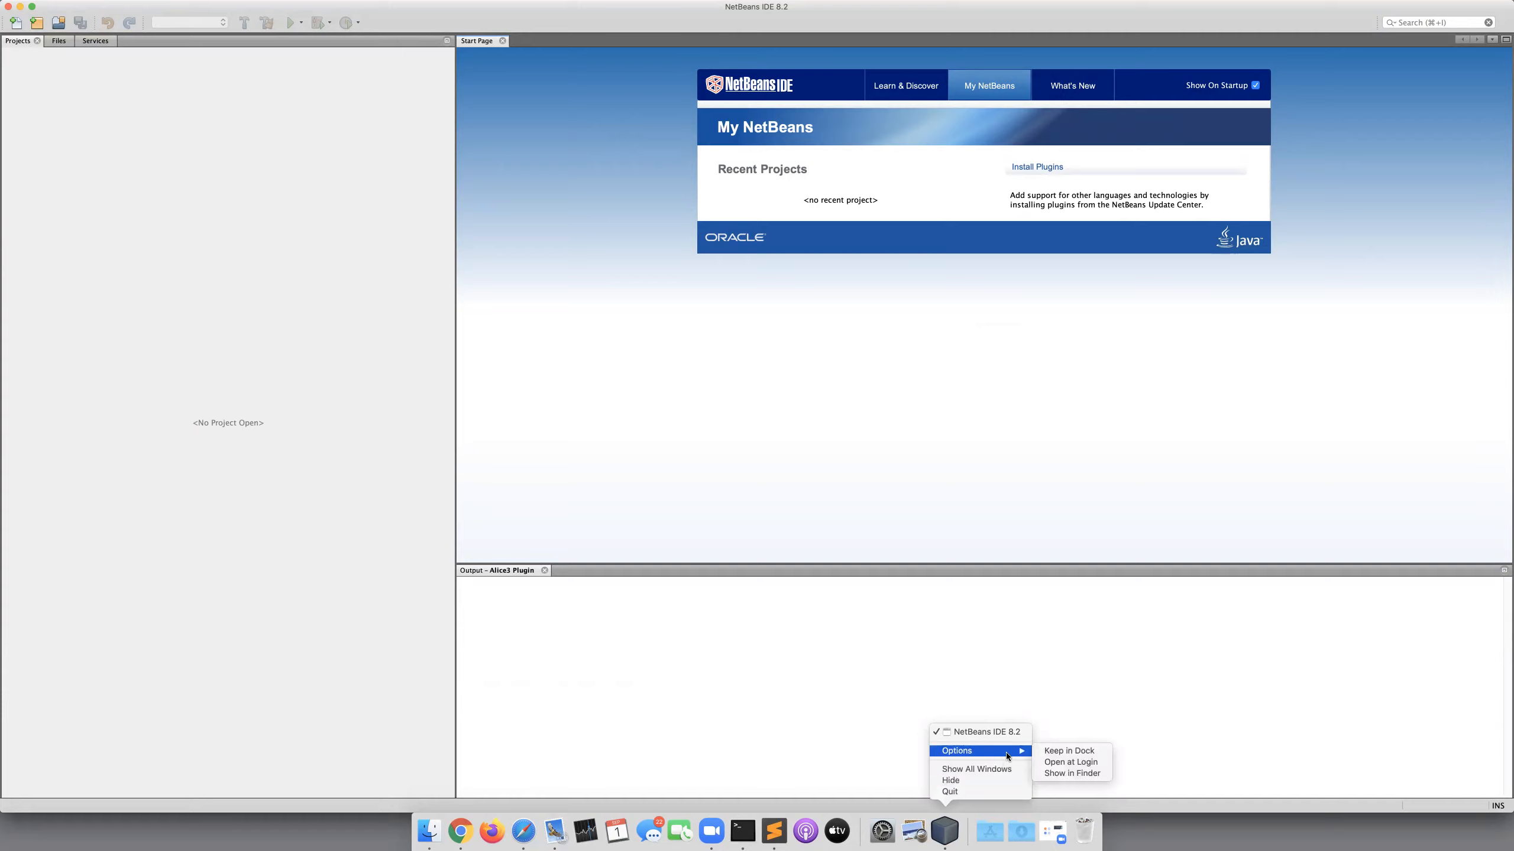
left_click(1059, 753)
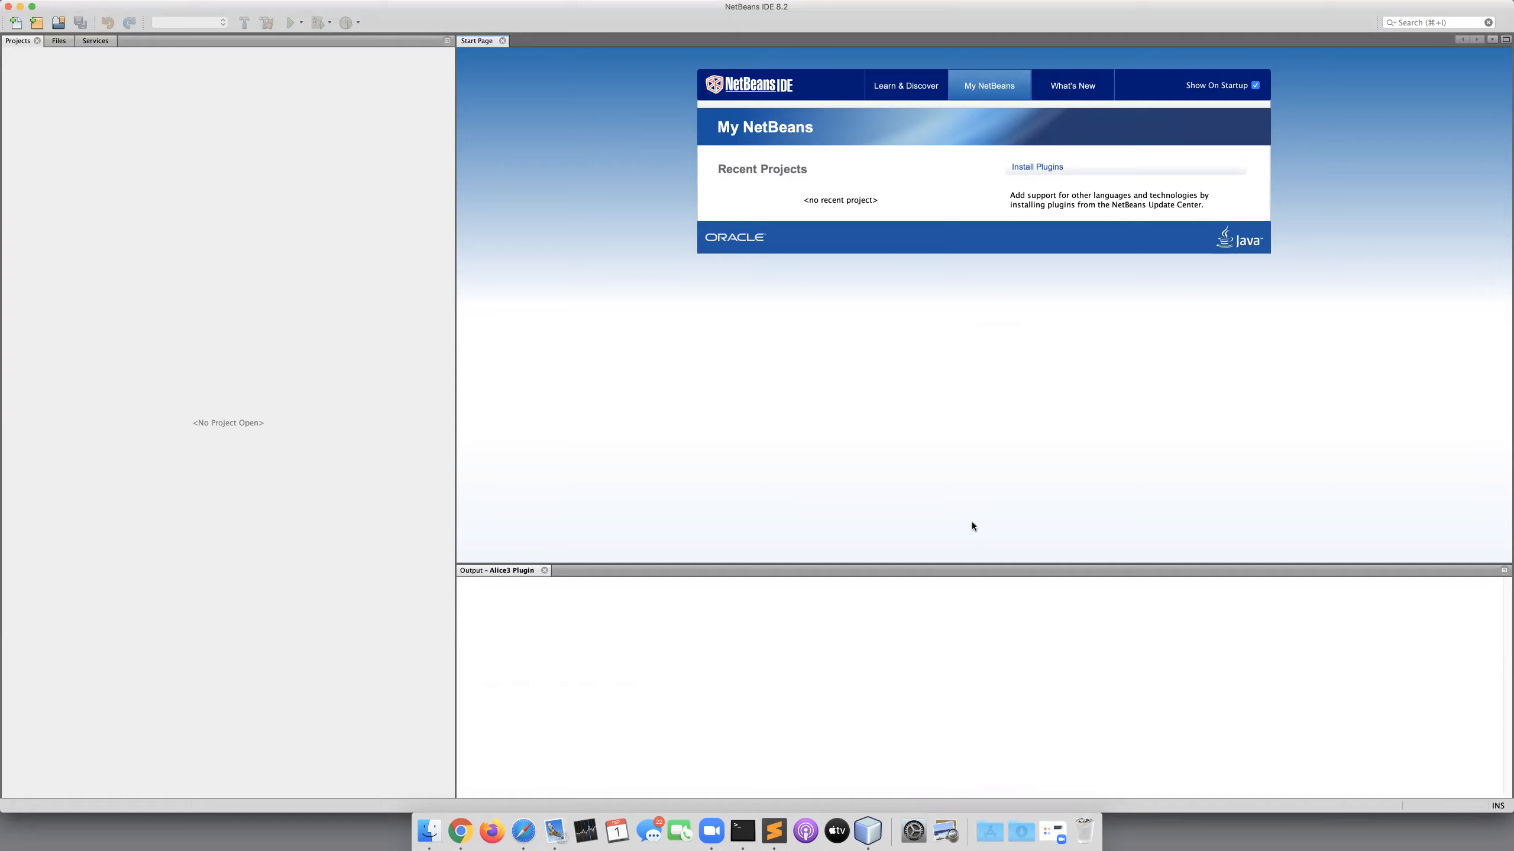
Close NetBeans and return to the Java through Alice course software page in the browser.
left_click(9, 7)
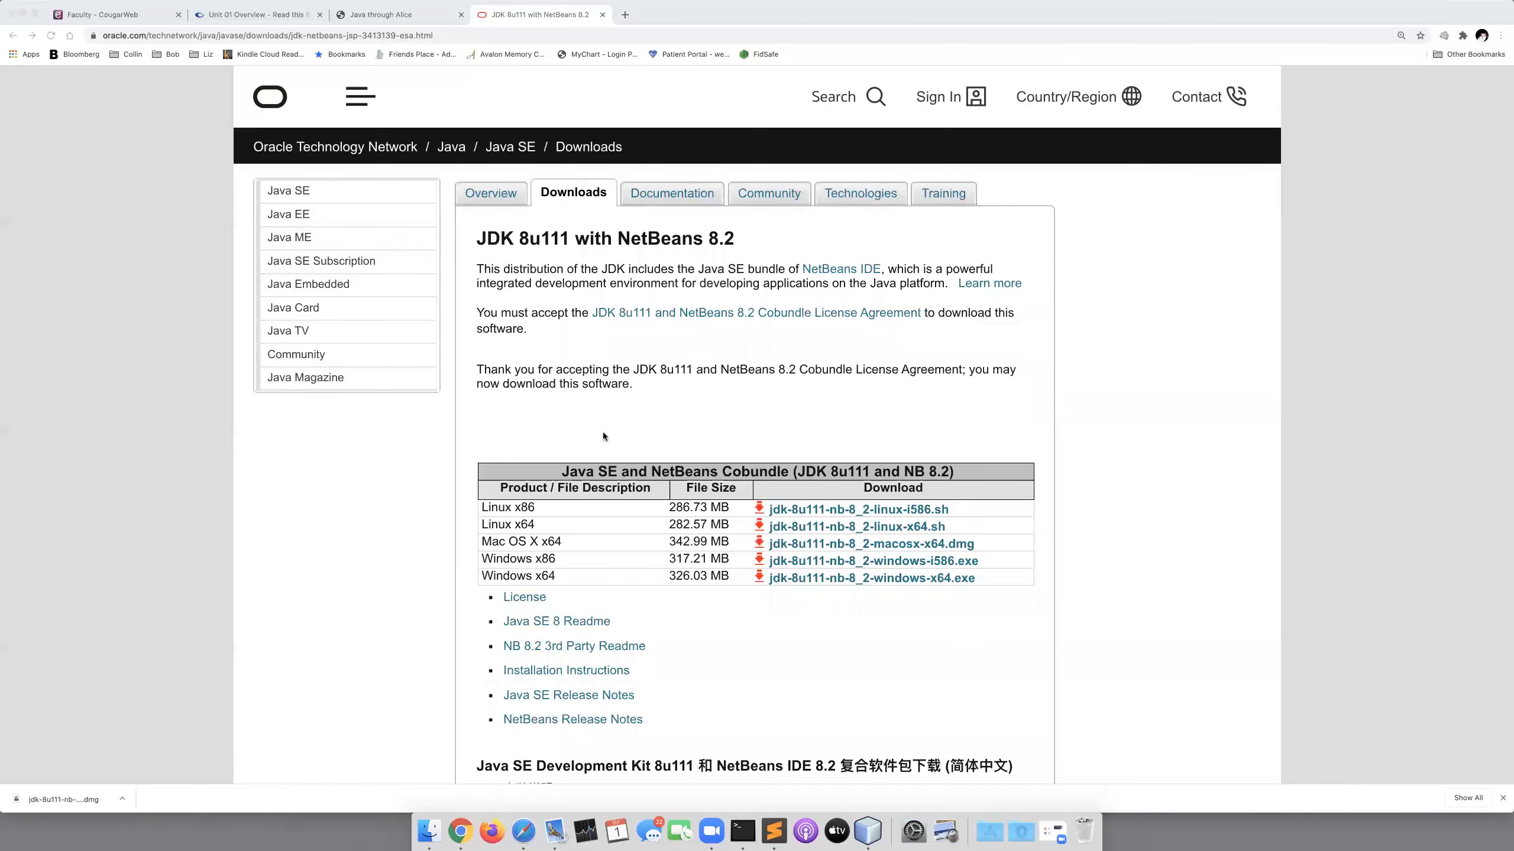
left_click(376, 16)
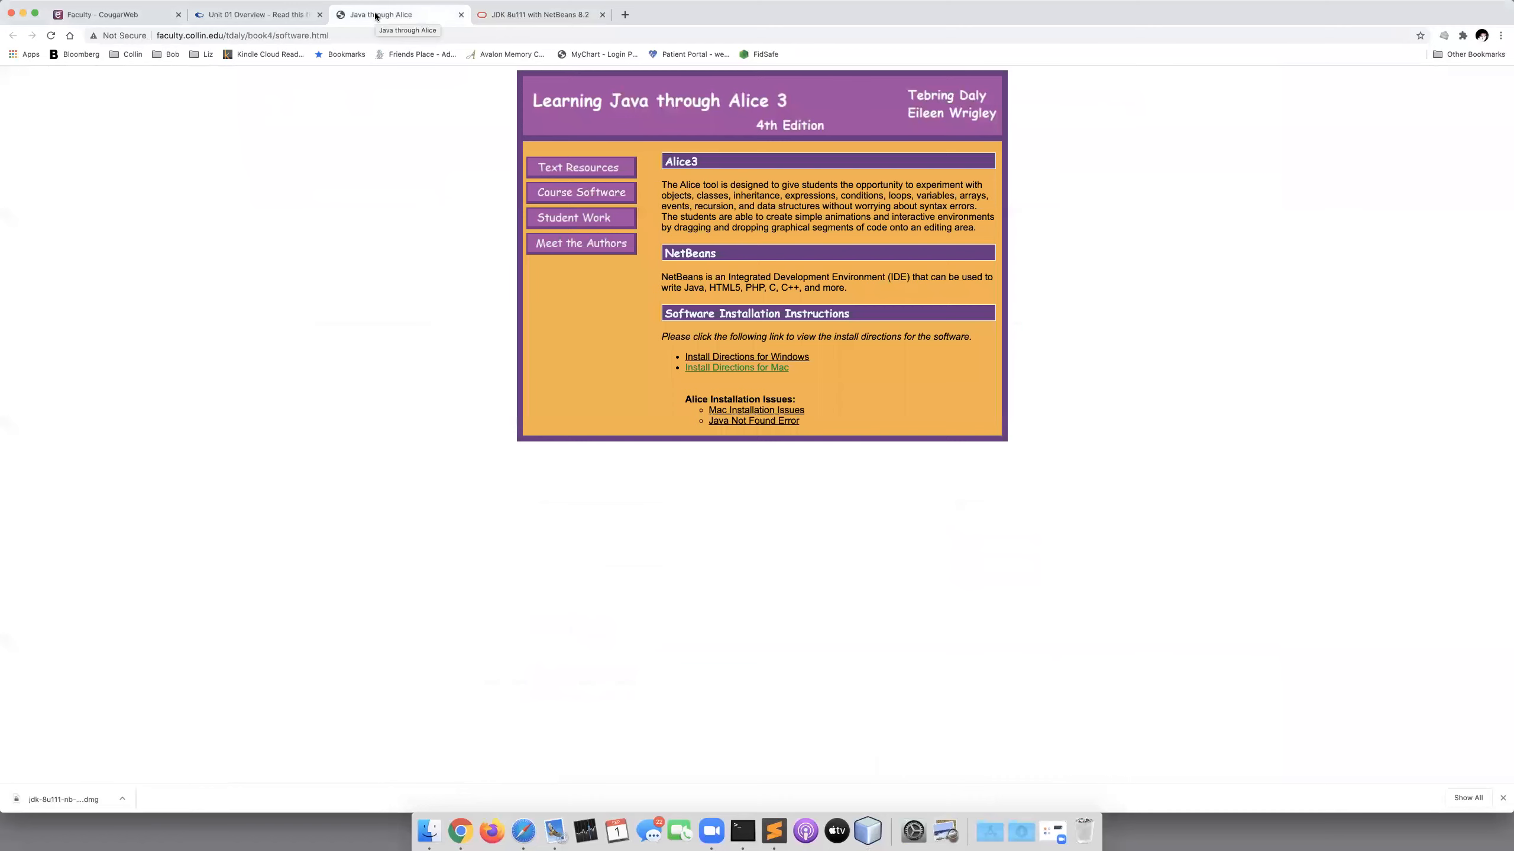
Open the Install Directions for Mac PDF from the Java through Alice course software page and enlarge it to 200%.
left_click(513, 16)
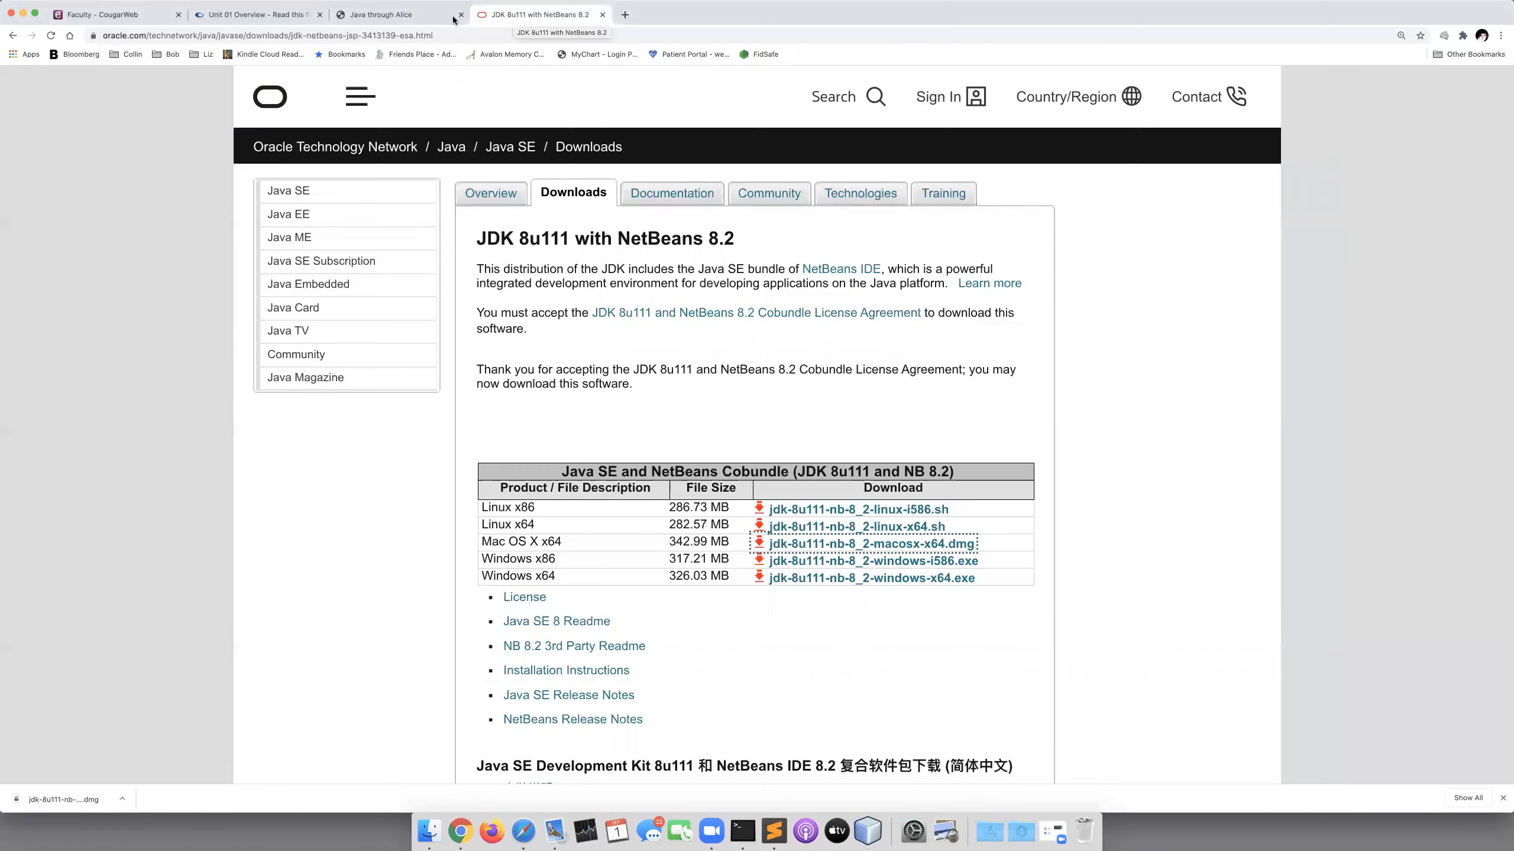
left_click(418, 17)
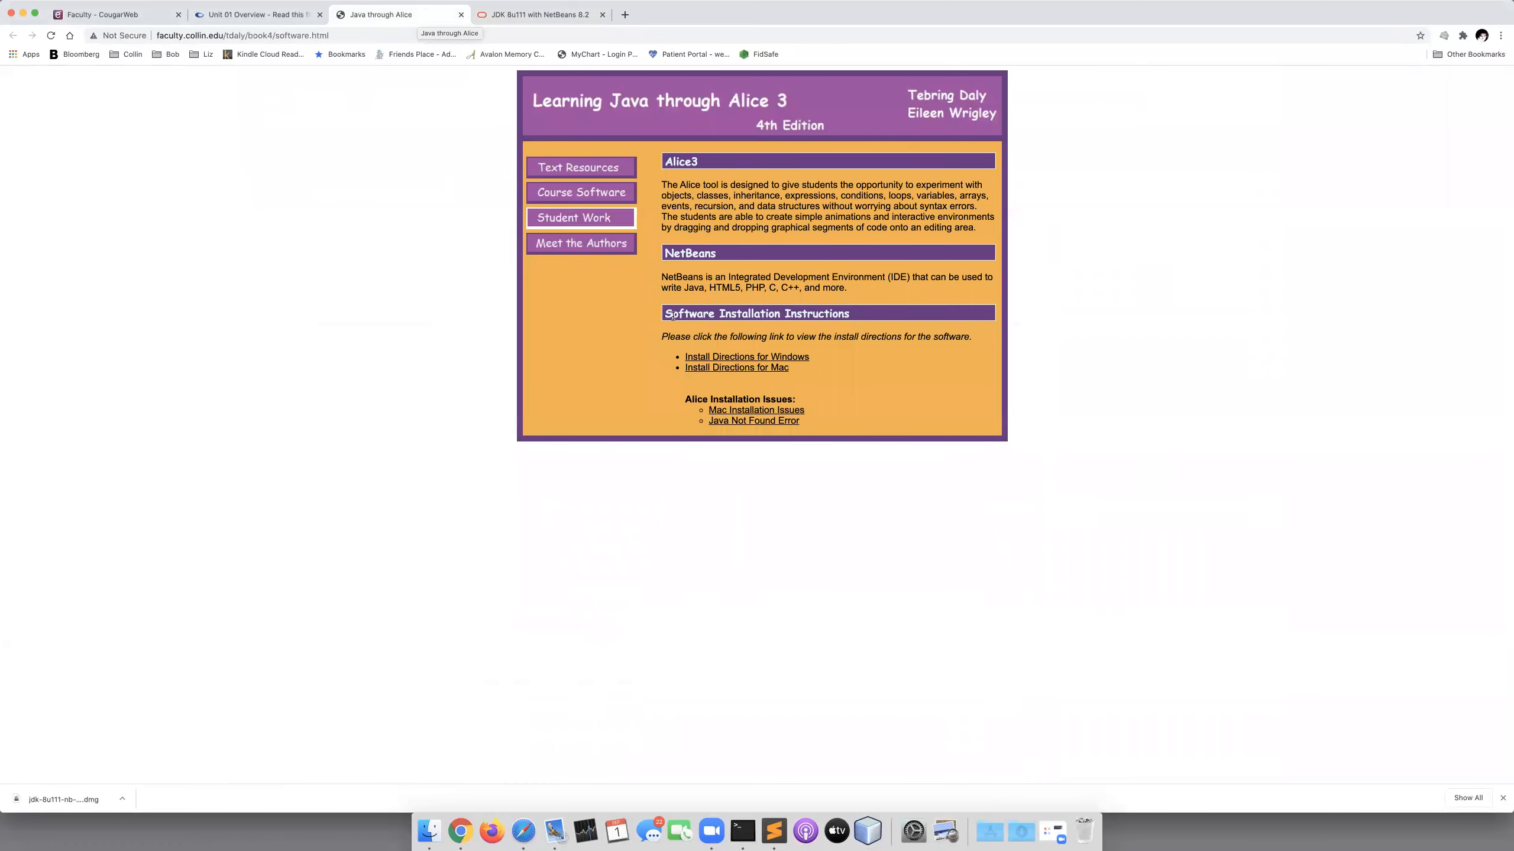
left_click(759, 368)
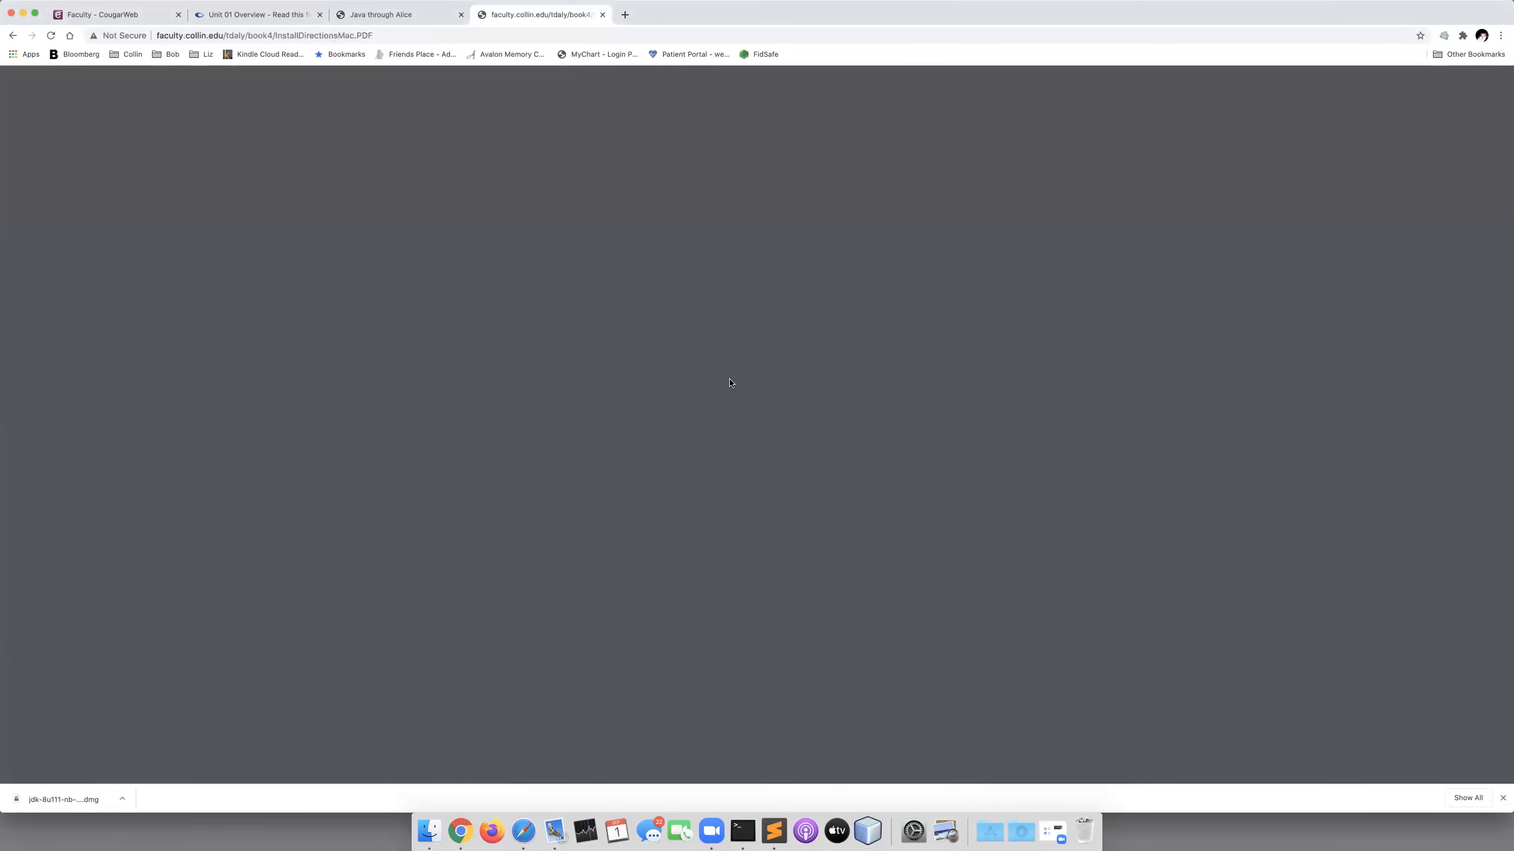
scroll(732, 414, "down", 10)
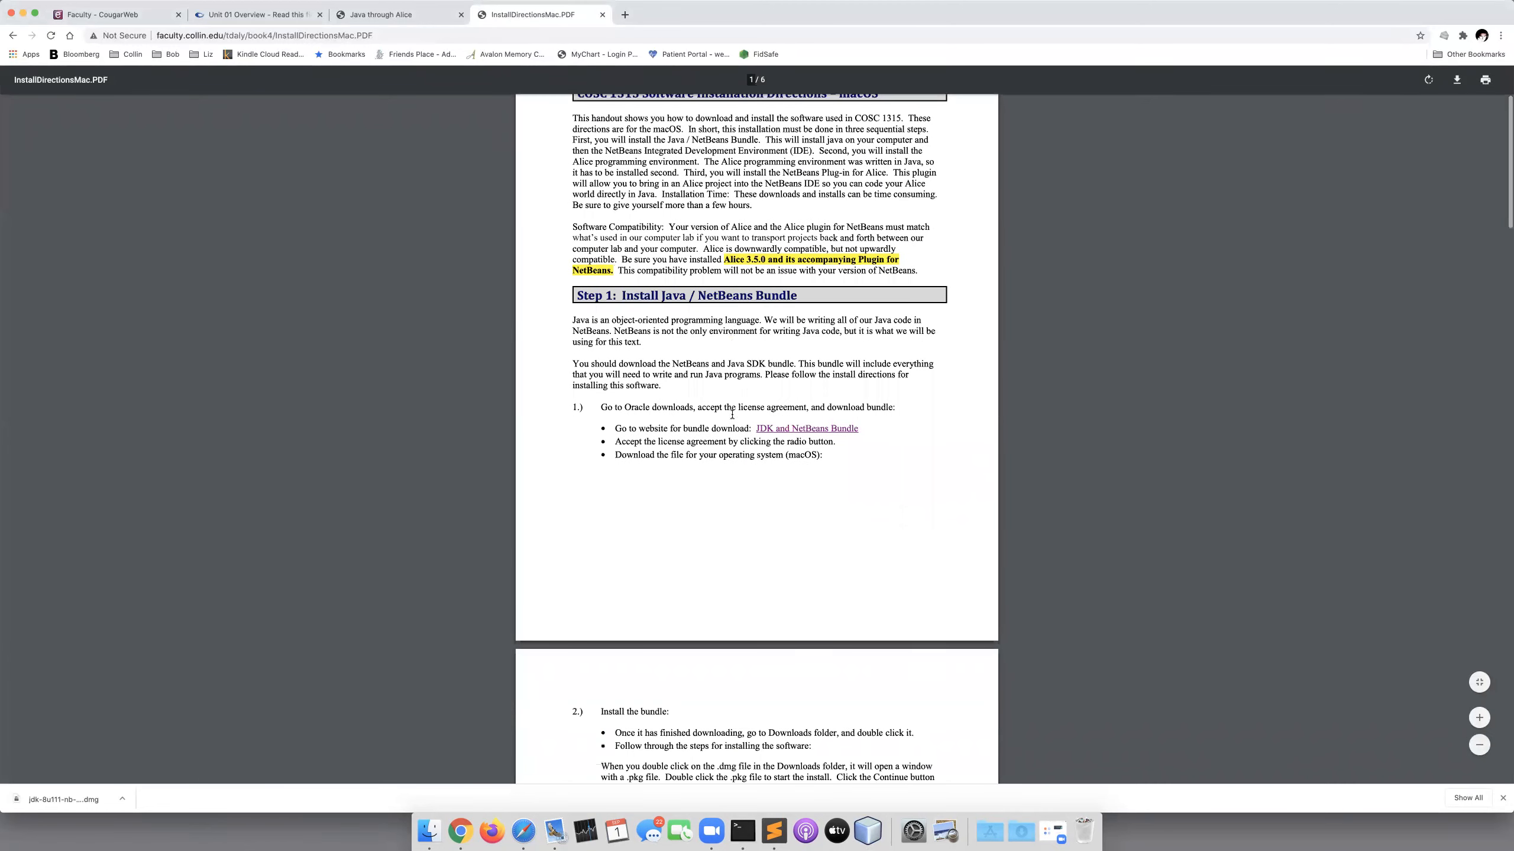
scroll(732, 415, "down", 5)
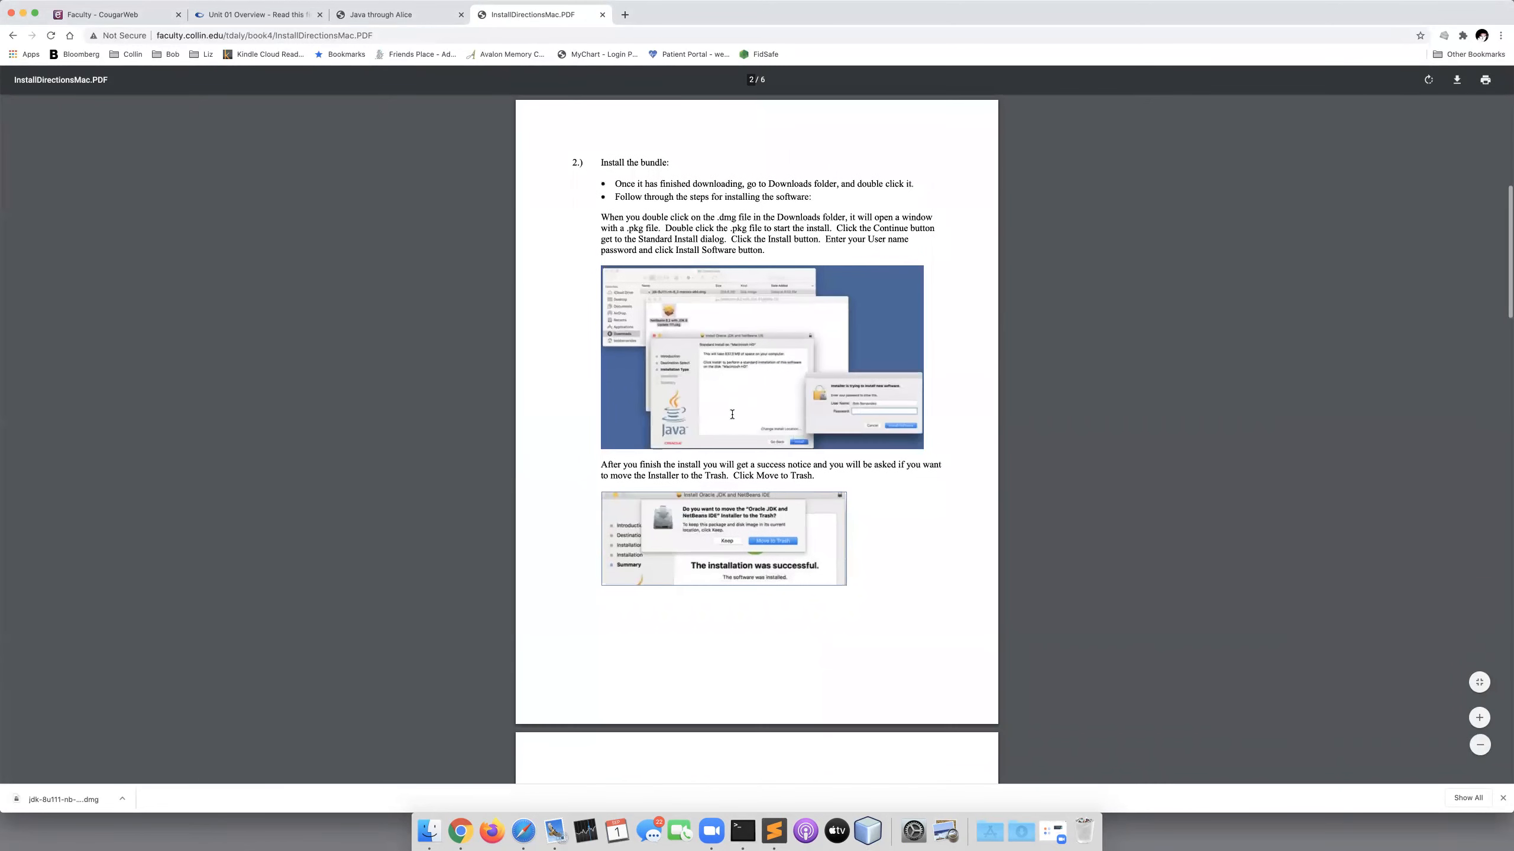
scroll(732, 415, "down", 2)
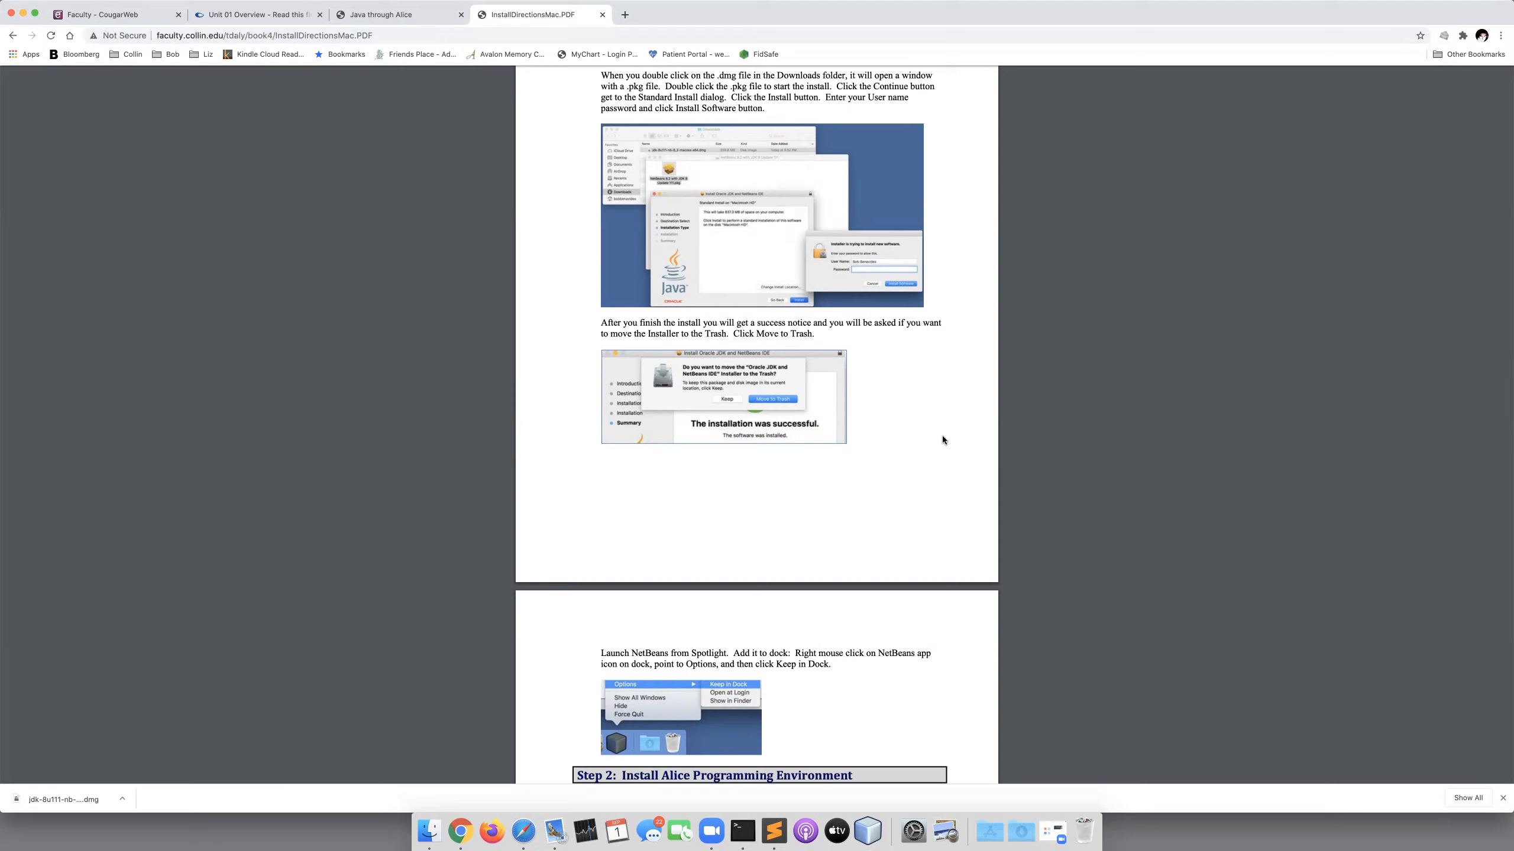
key("super+equal")
key("super+equal")
key("super+equal")
key("super+equal")
key("super+equal")
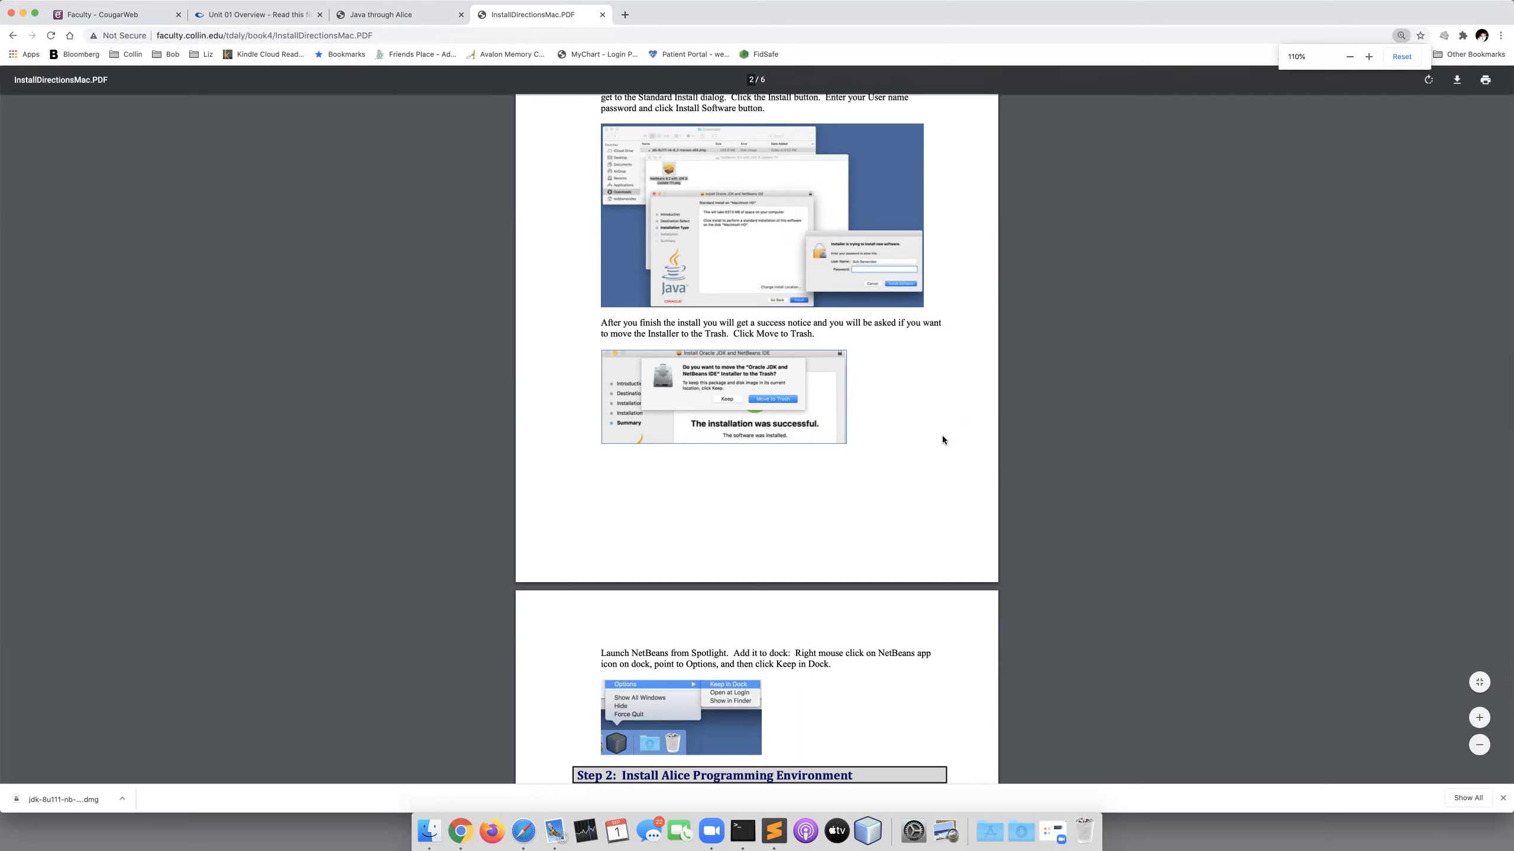
Read the install directions from the software compatibility note through Step 2 on installing the Alice programming environment.
scroll(673, 406, "up", 15)
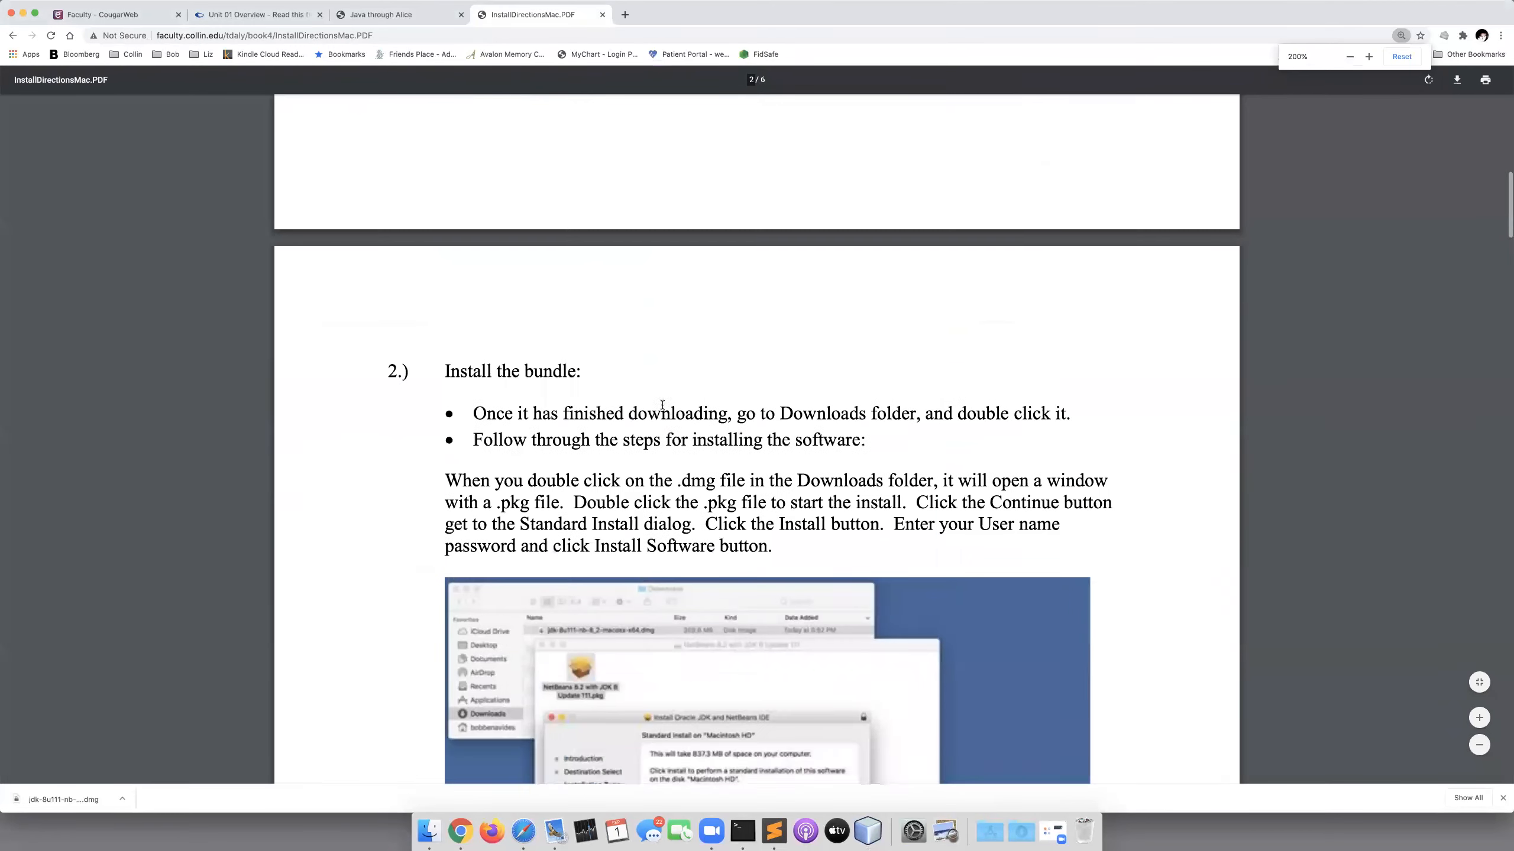
scroll(663, 407, "up", 5)
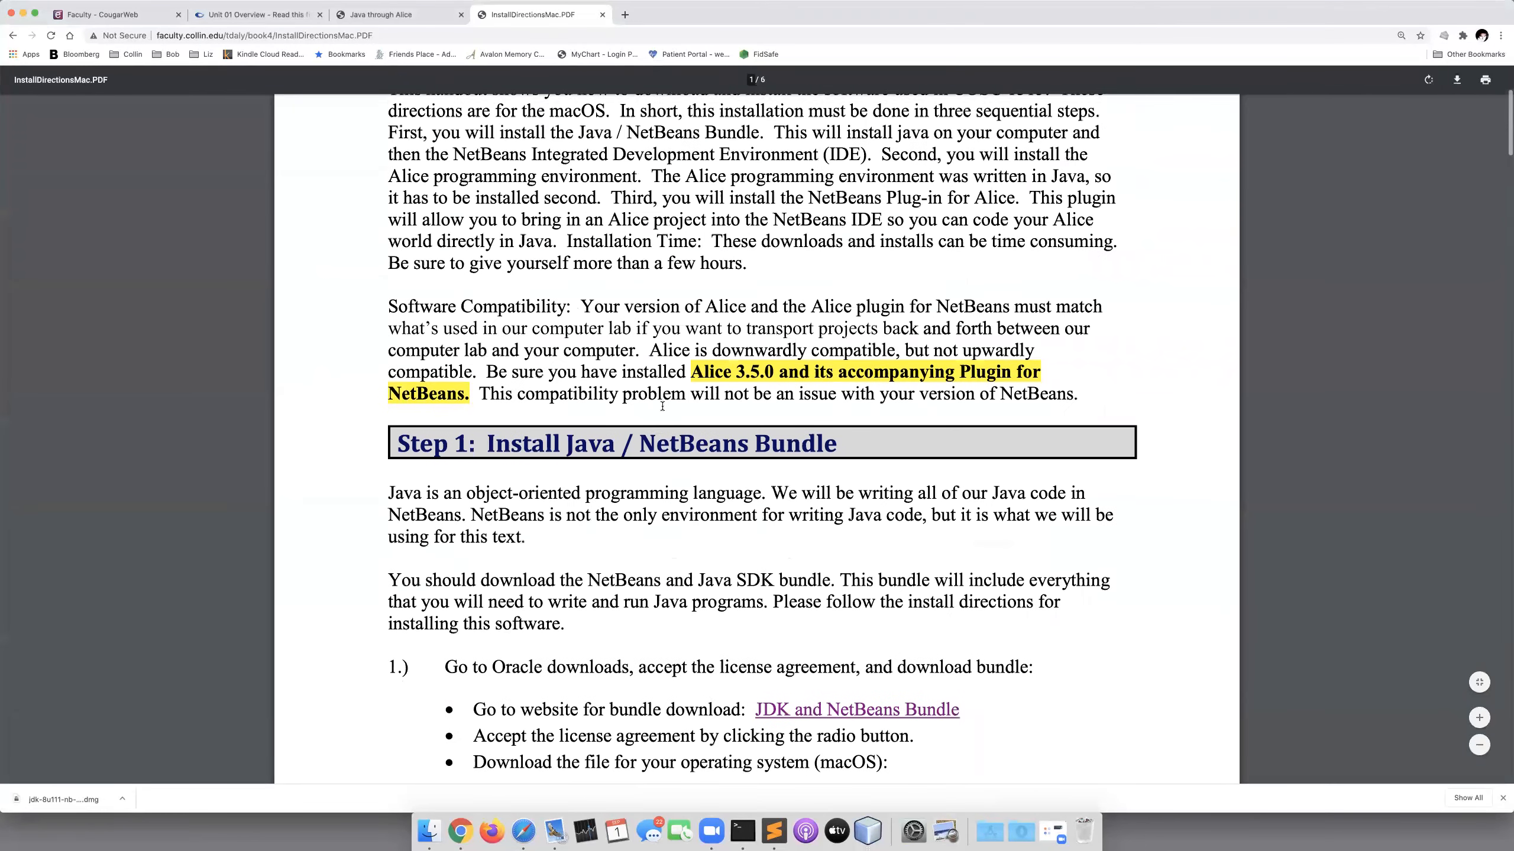
scroll(662, 406, "down", 15)
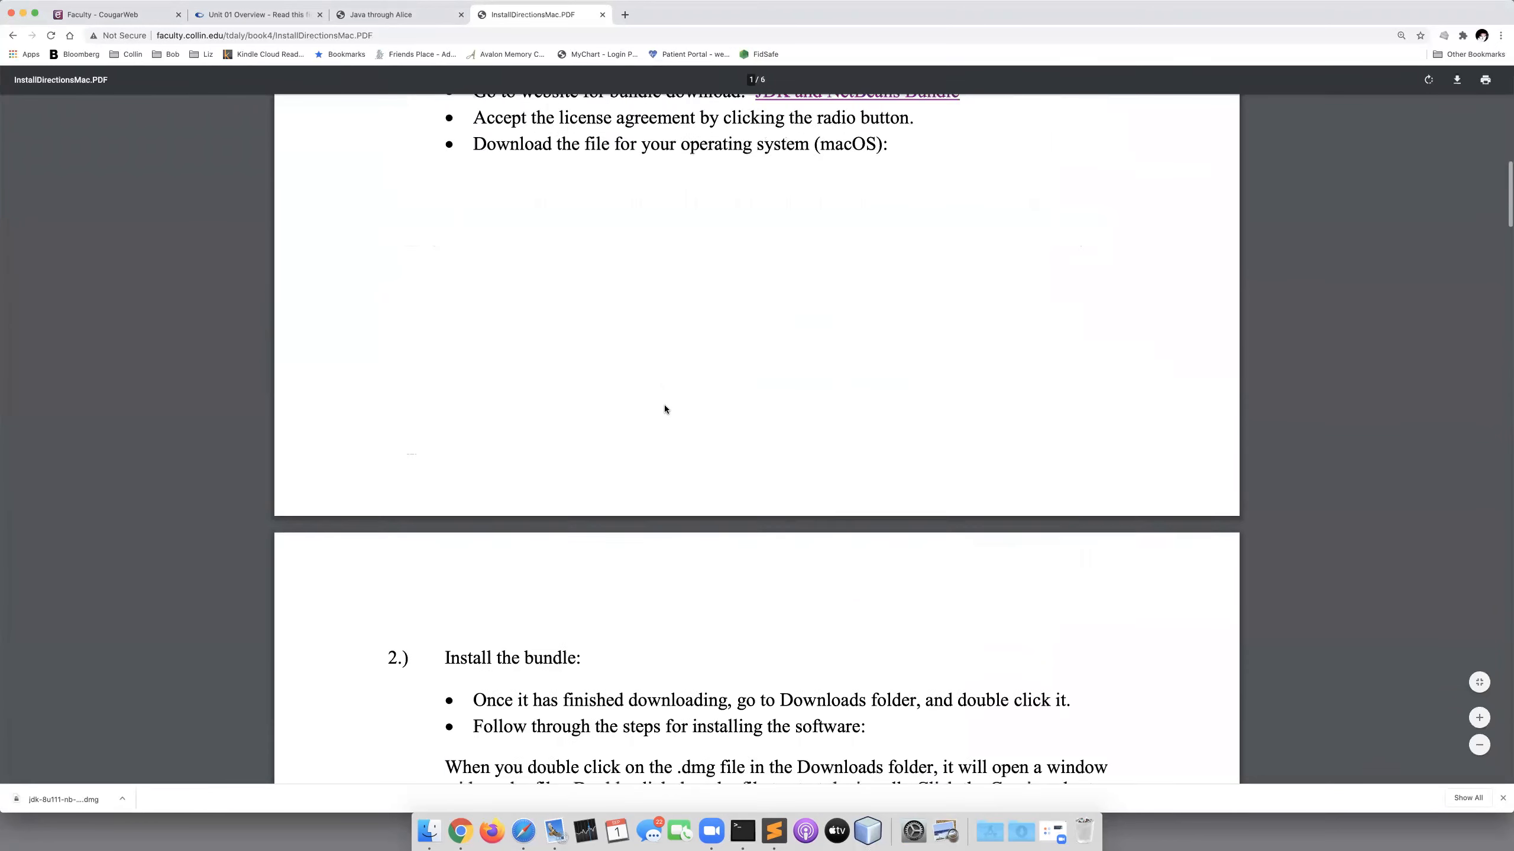
scroll(664, 406, "down", 7)
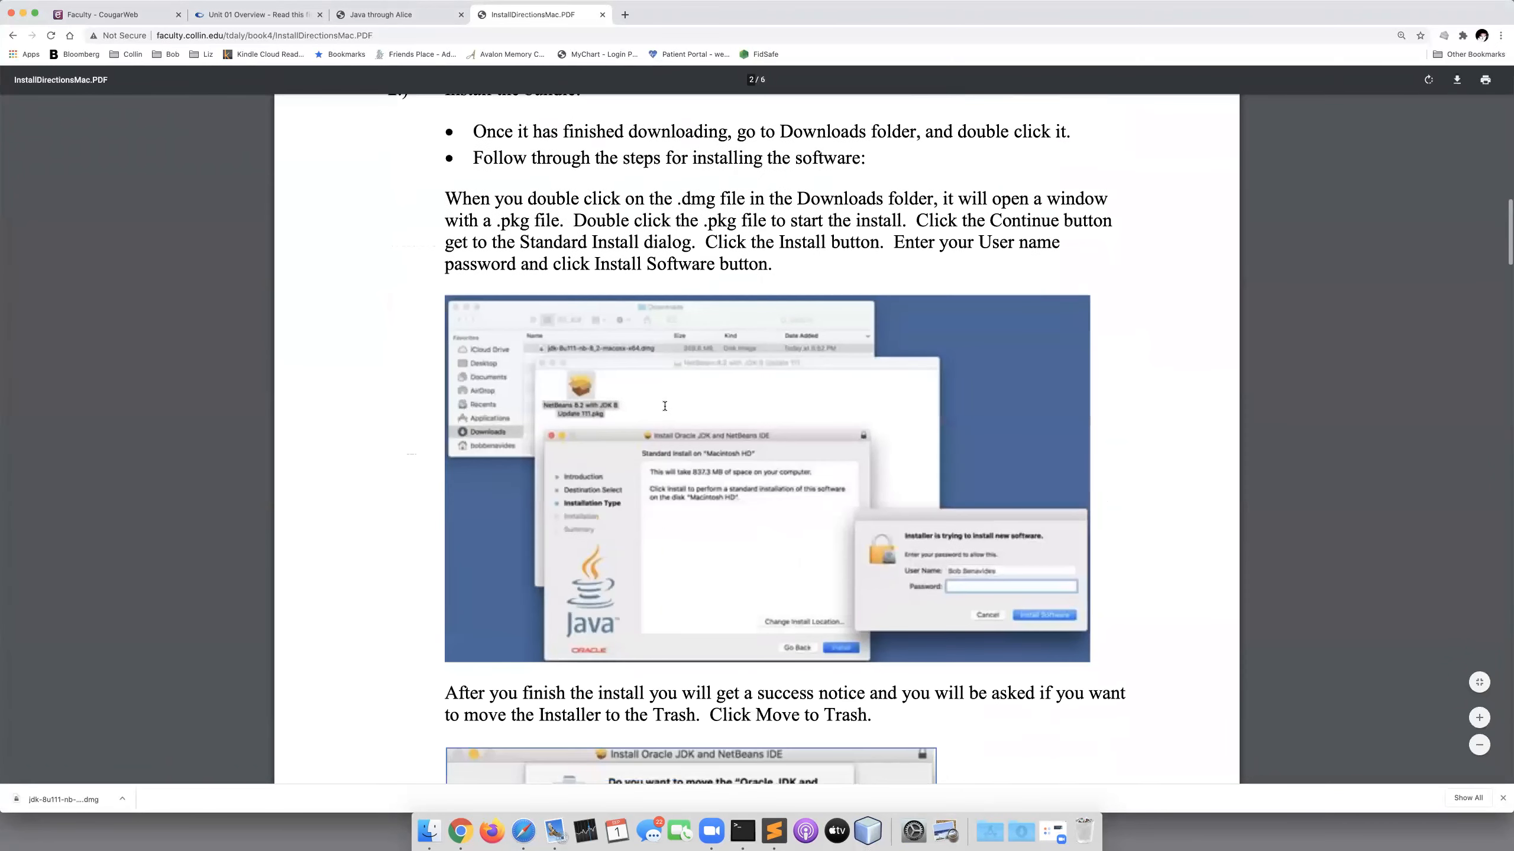
scroll(664, 406, "down", 15)
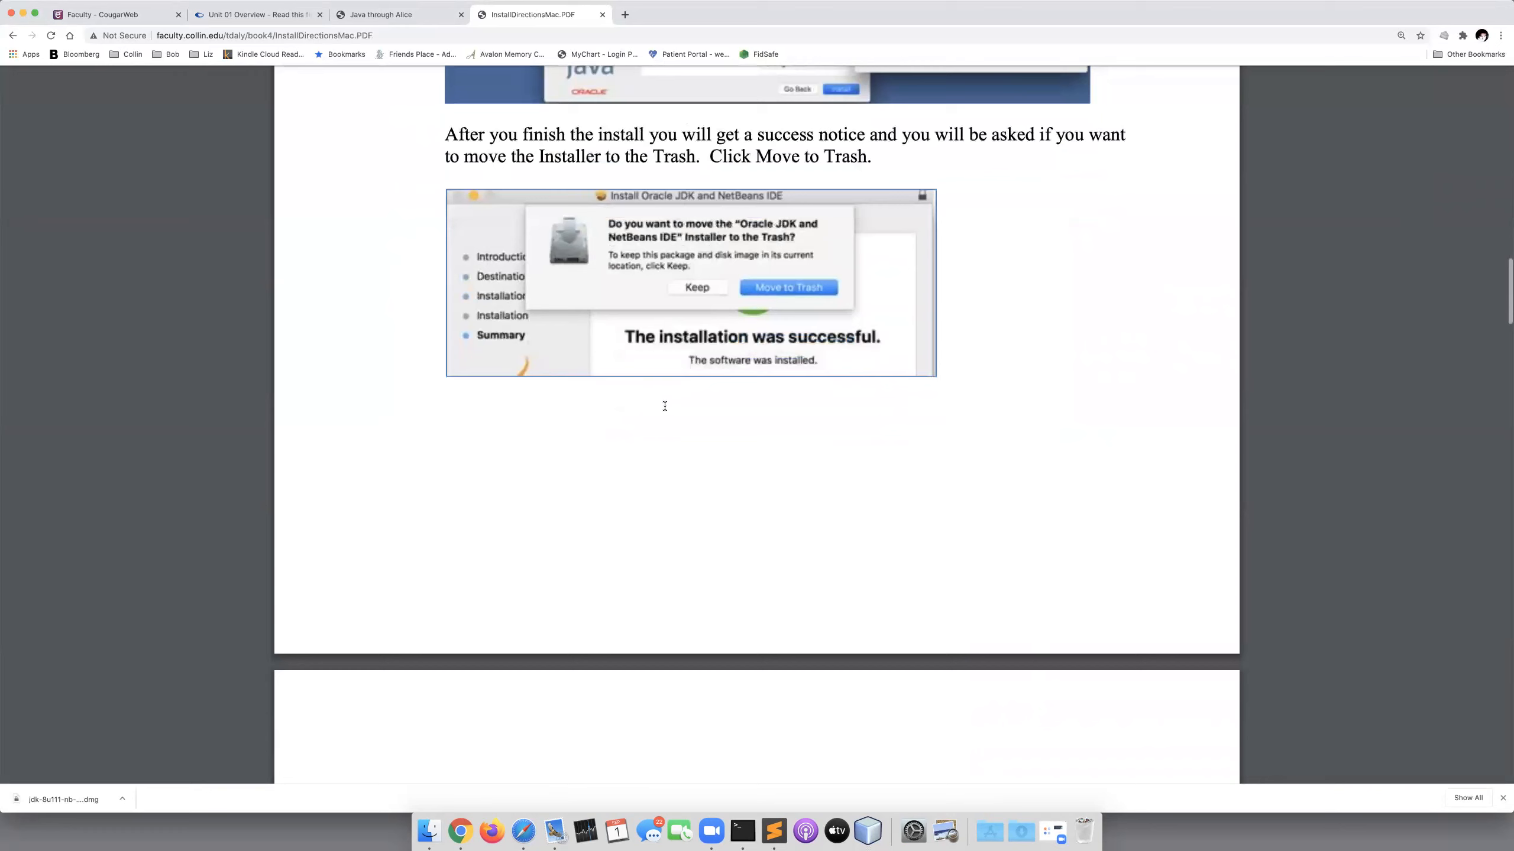
scroll(664, 406, "down", 5)
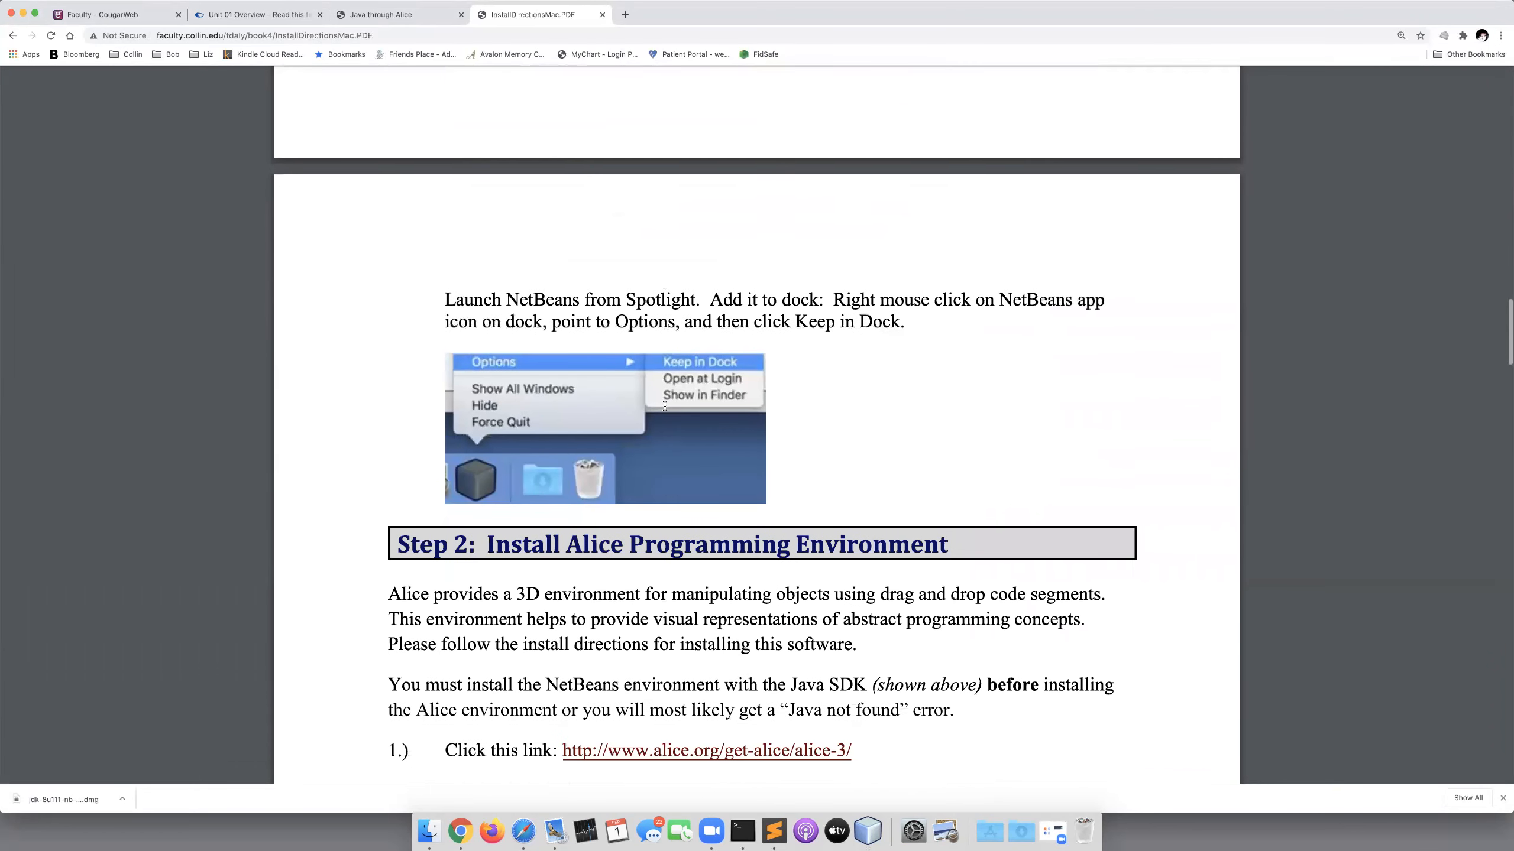
scroll(665, 406, "down", 9)
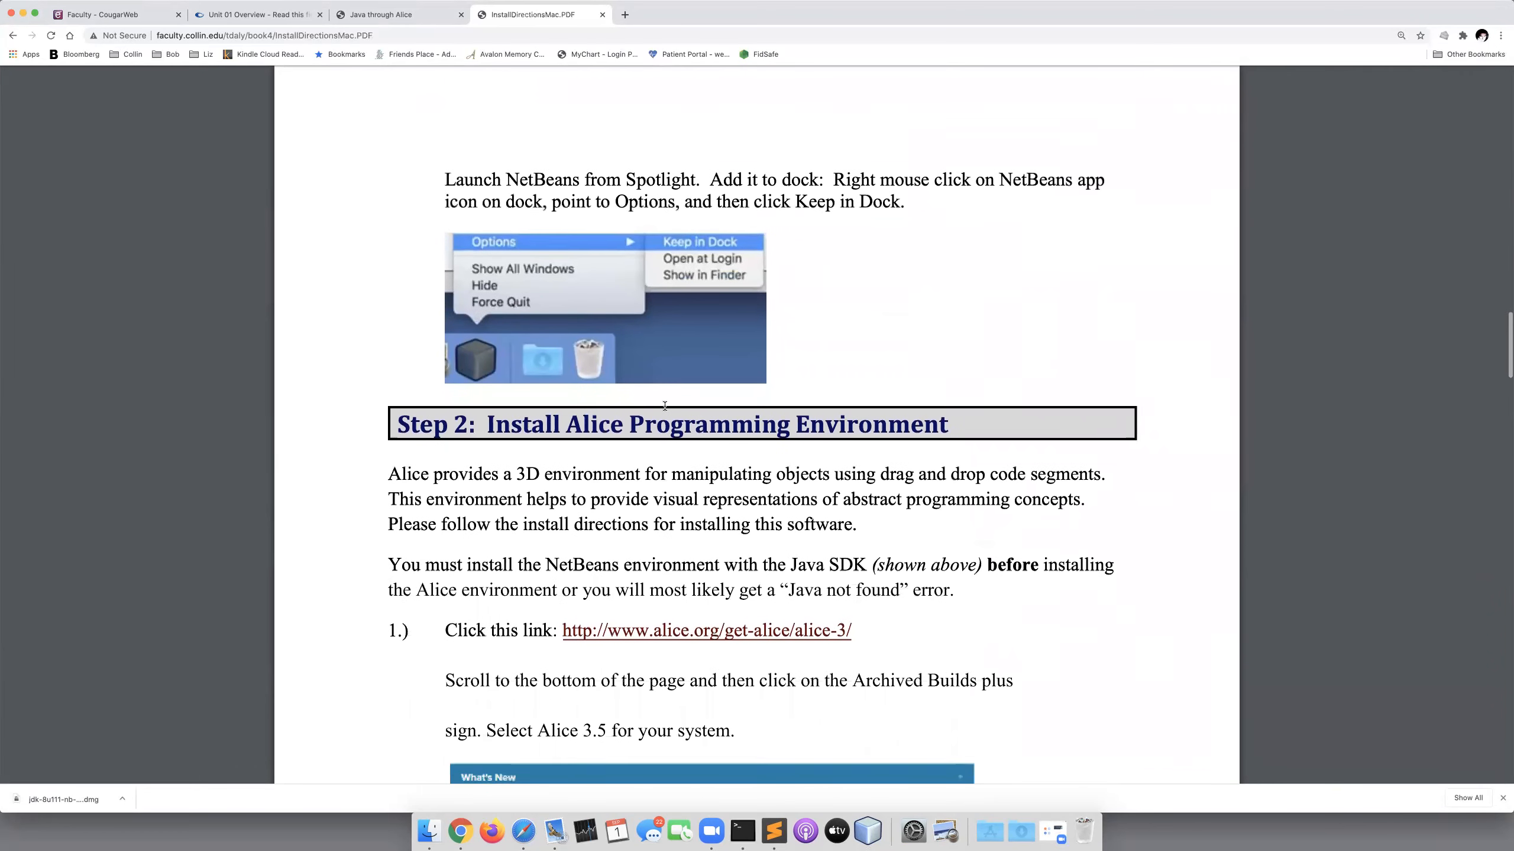
scroll(665, 406, "down", 6)
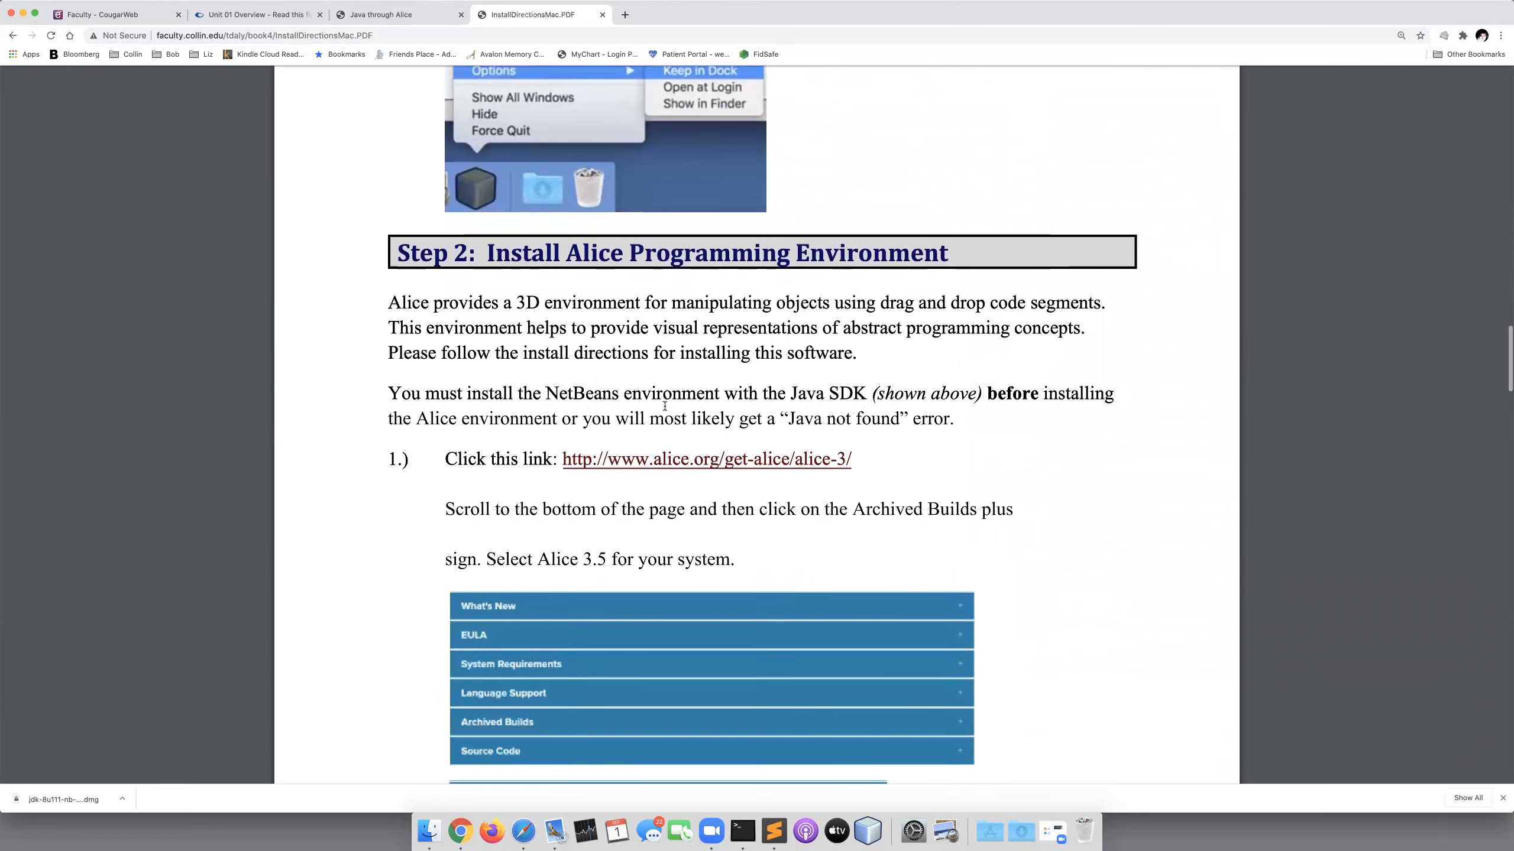
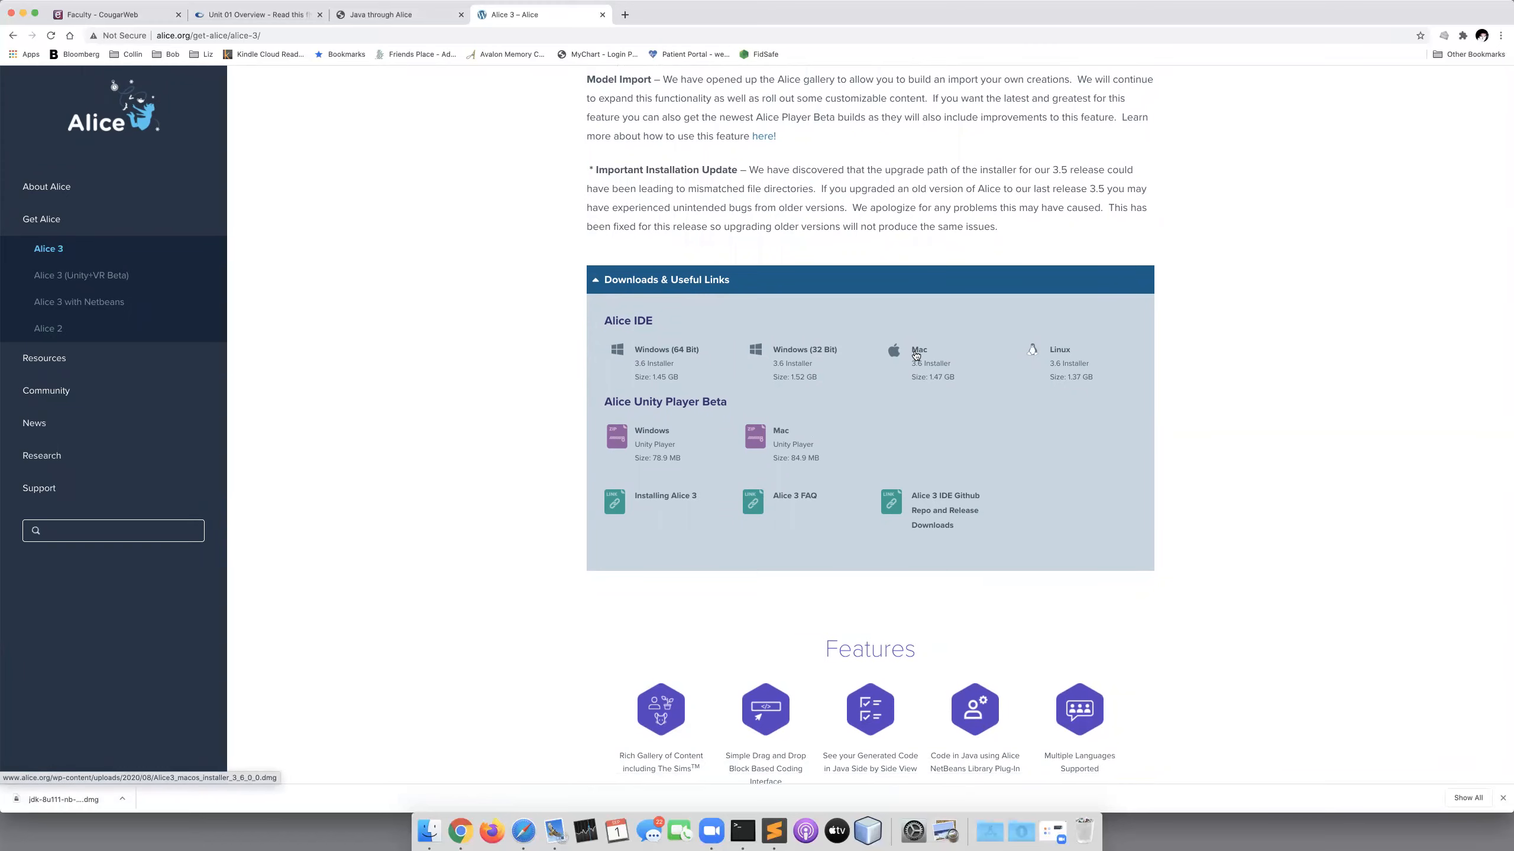
Expand the Archived Builds section of the Alice 3 page and locate the Alice 3.5 installer for Mac.
scroll(941, 402, "down", 5)
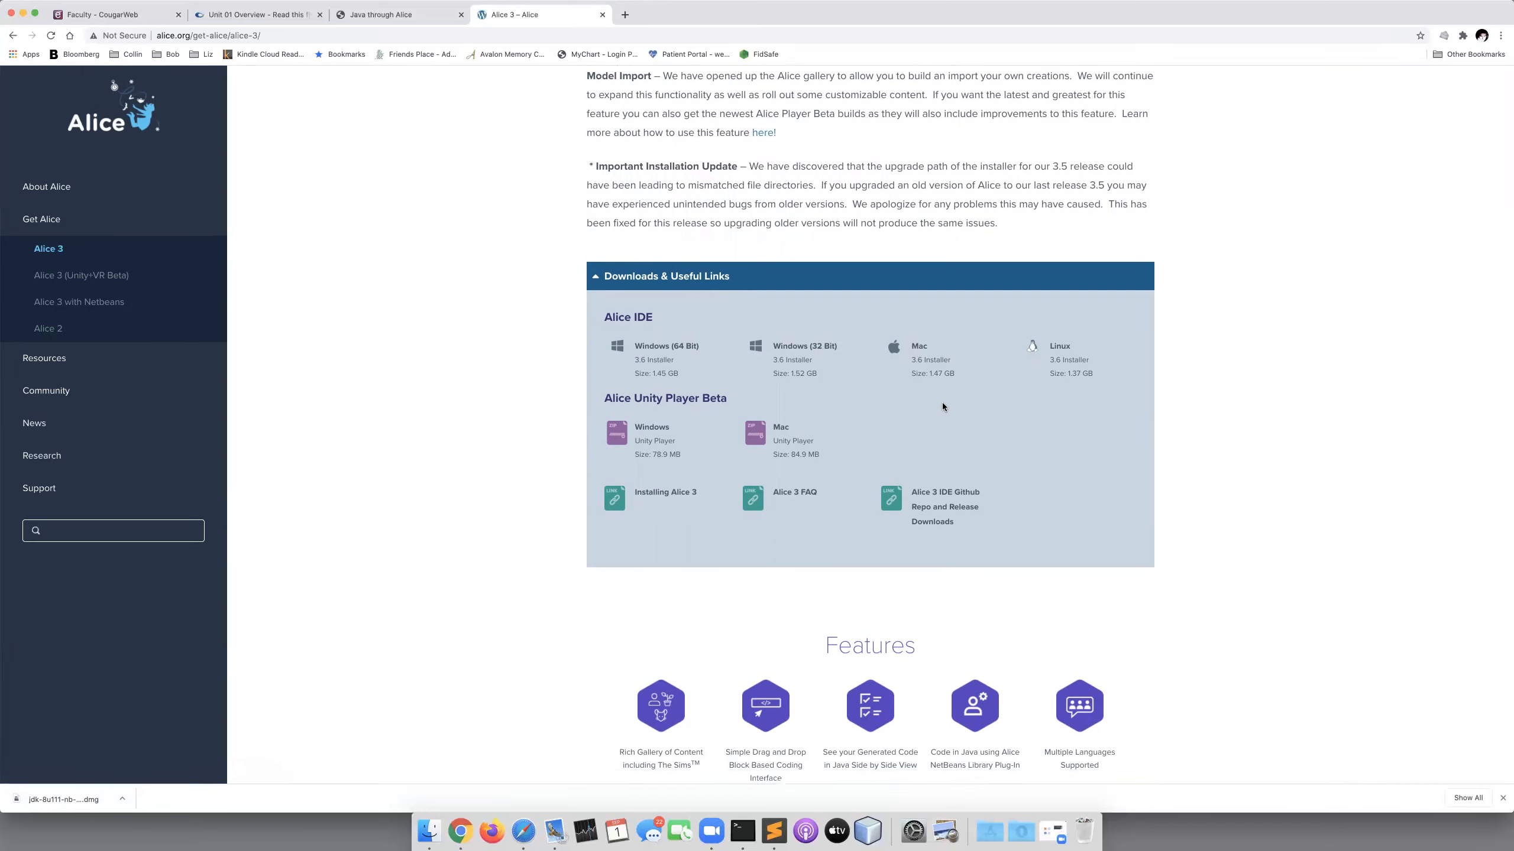
scroll(941, 403, "down", 4)
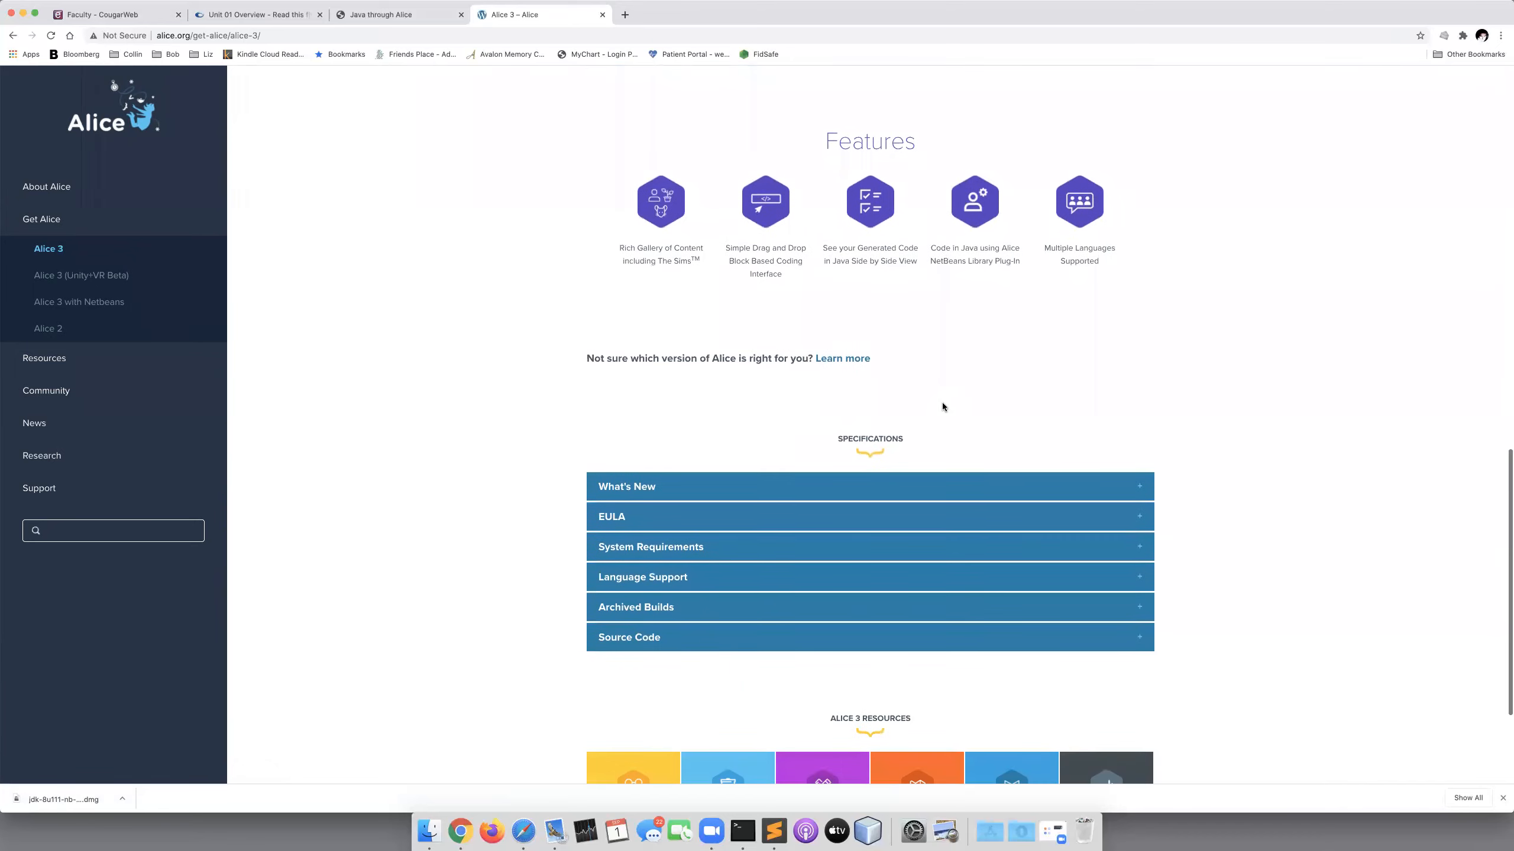
scroll(575, 536, "down", 3)
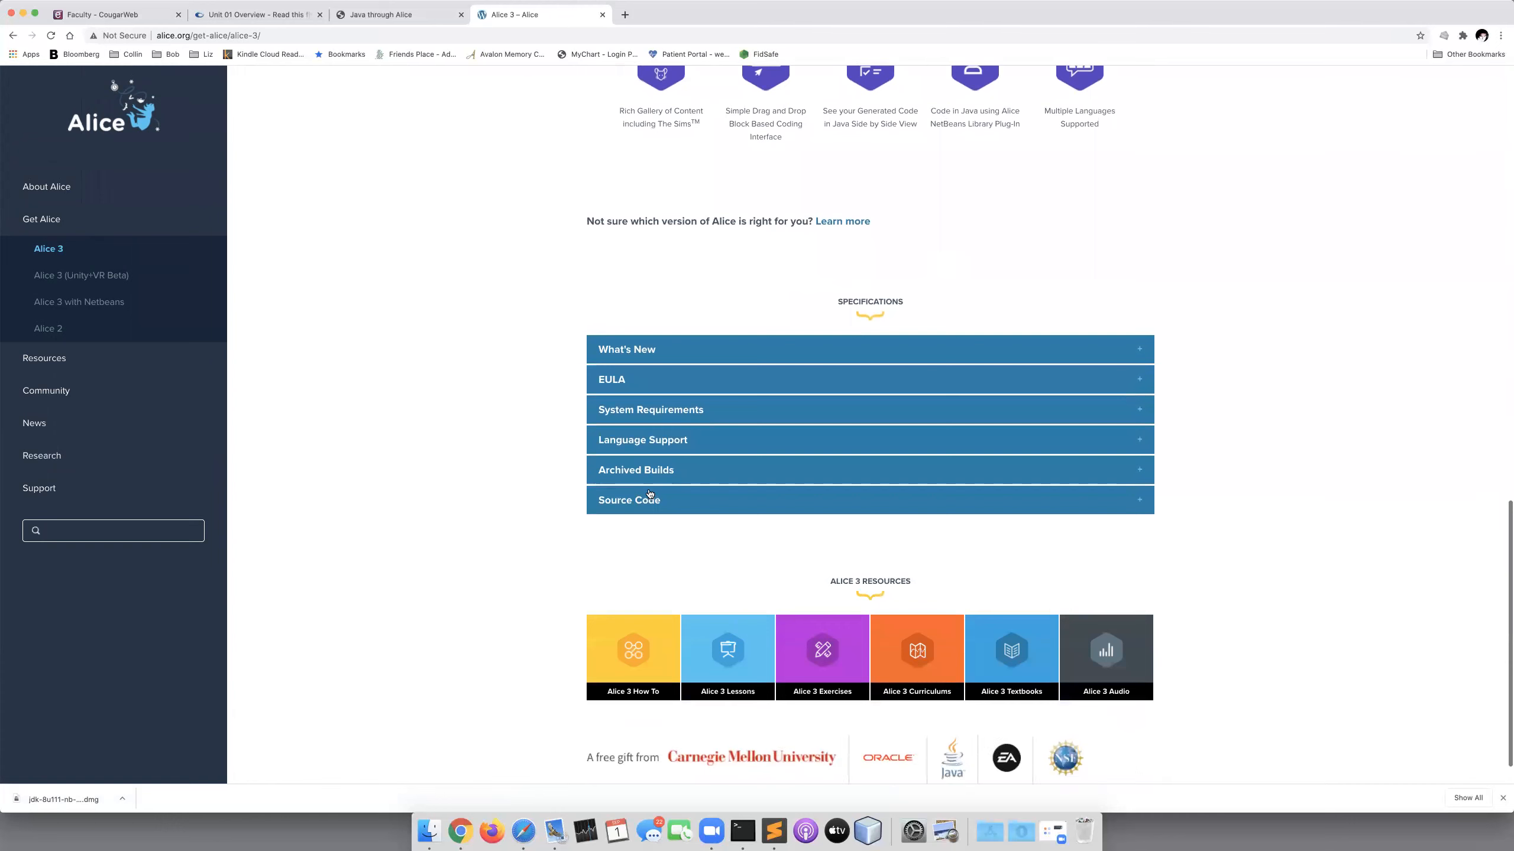
left_click(656, 460)
scroll(675, 476, "down", 6)
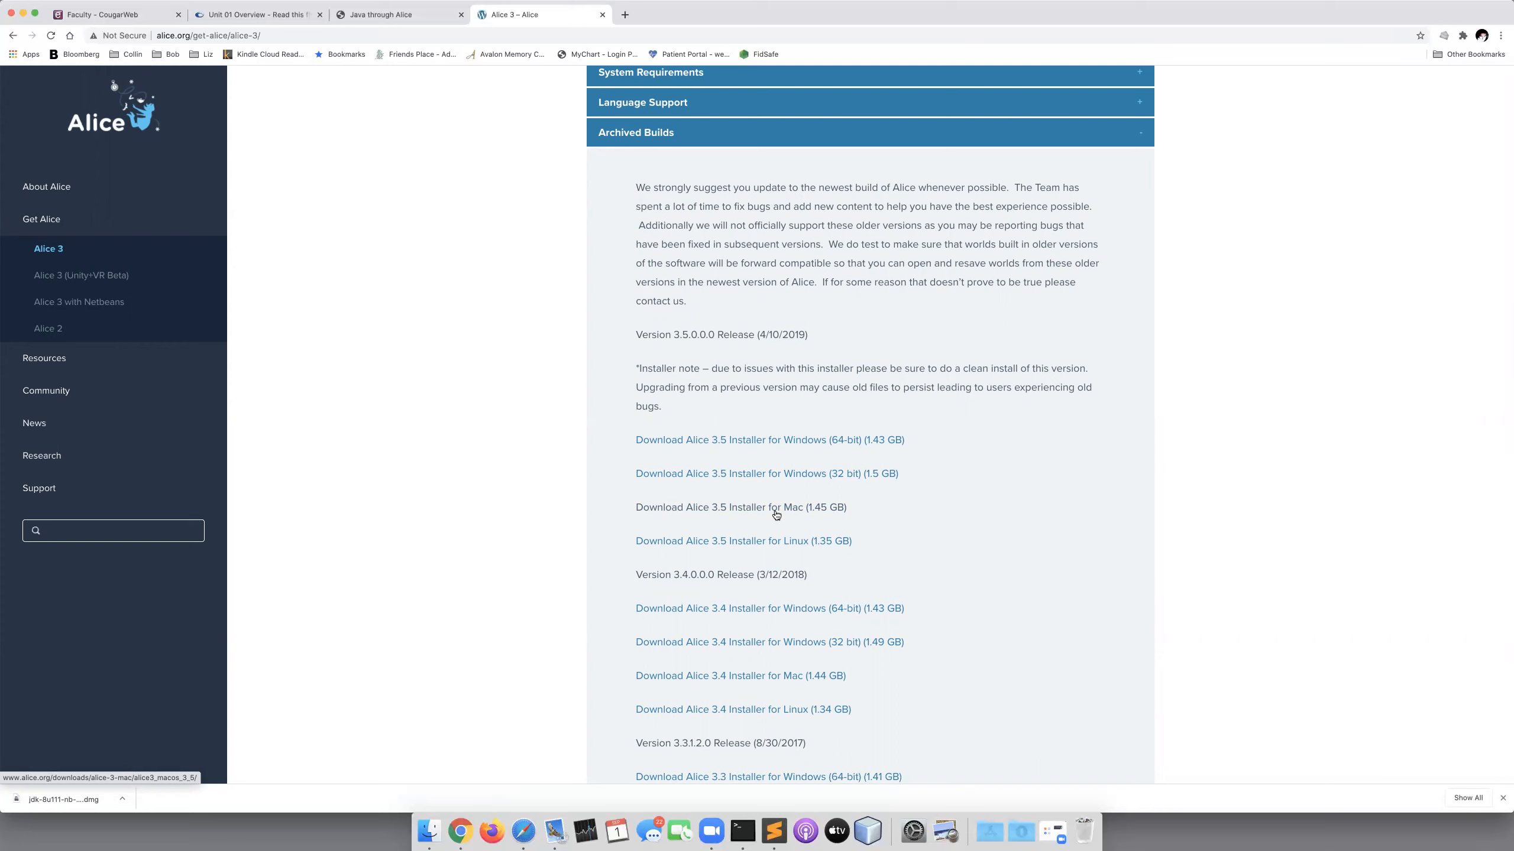
Download the Alice IDE 3.6 installer for Mac, saving Alice3_macos_installer_3_6_0_0.dmg in the Downloads folder.
scroll(776, 515, "up", 15)
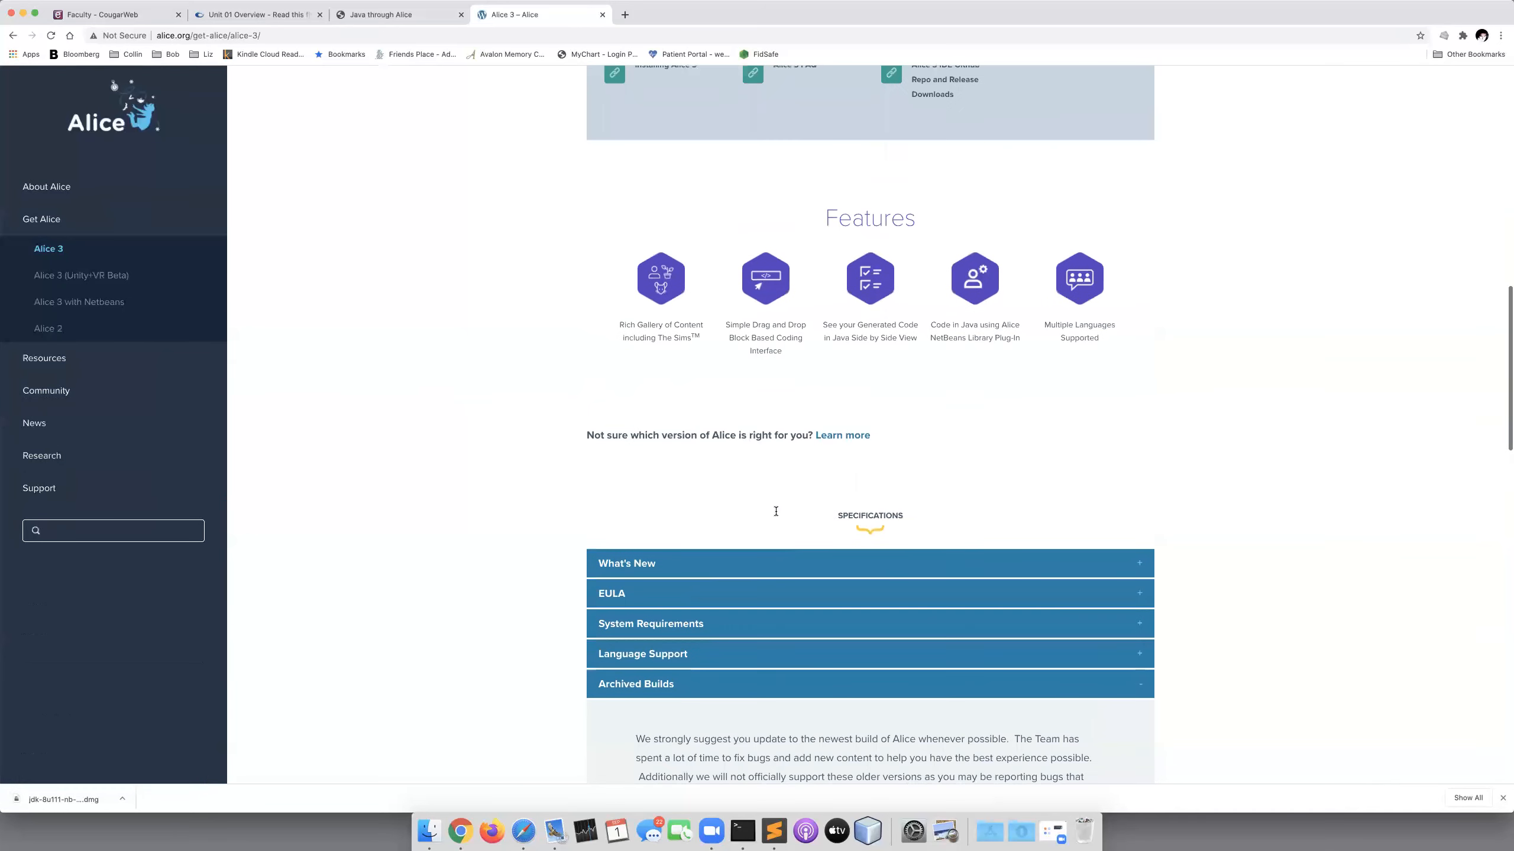
scroll(808, 500, "up", 1)
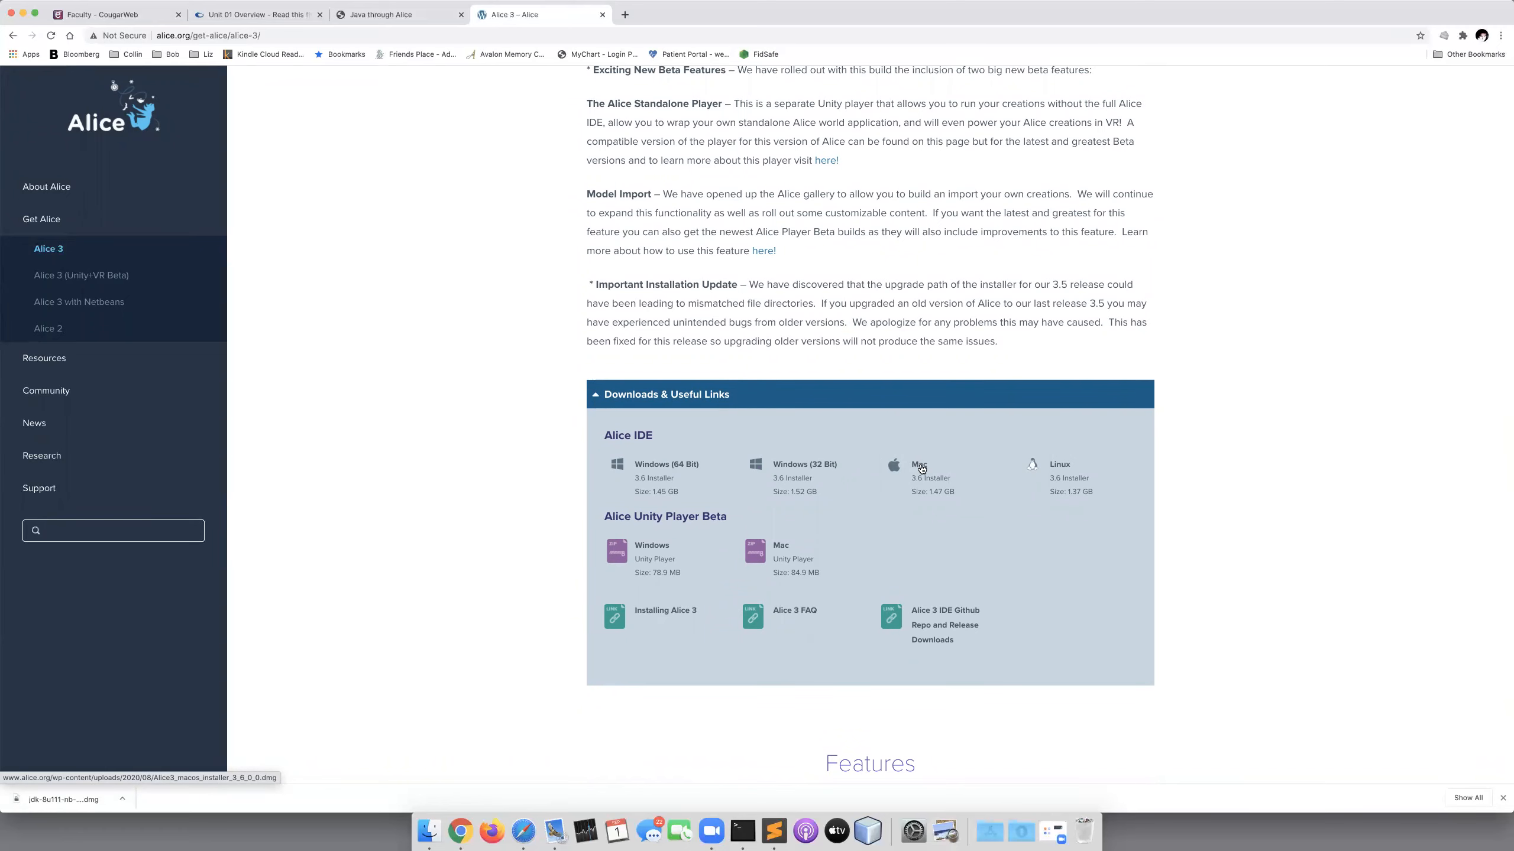
left_click(920, 467)
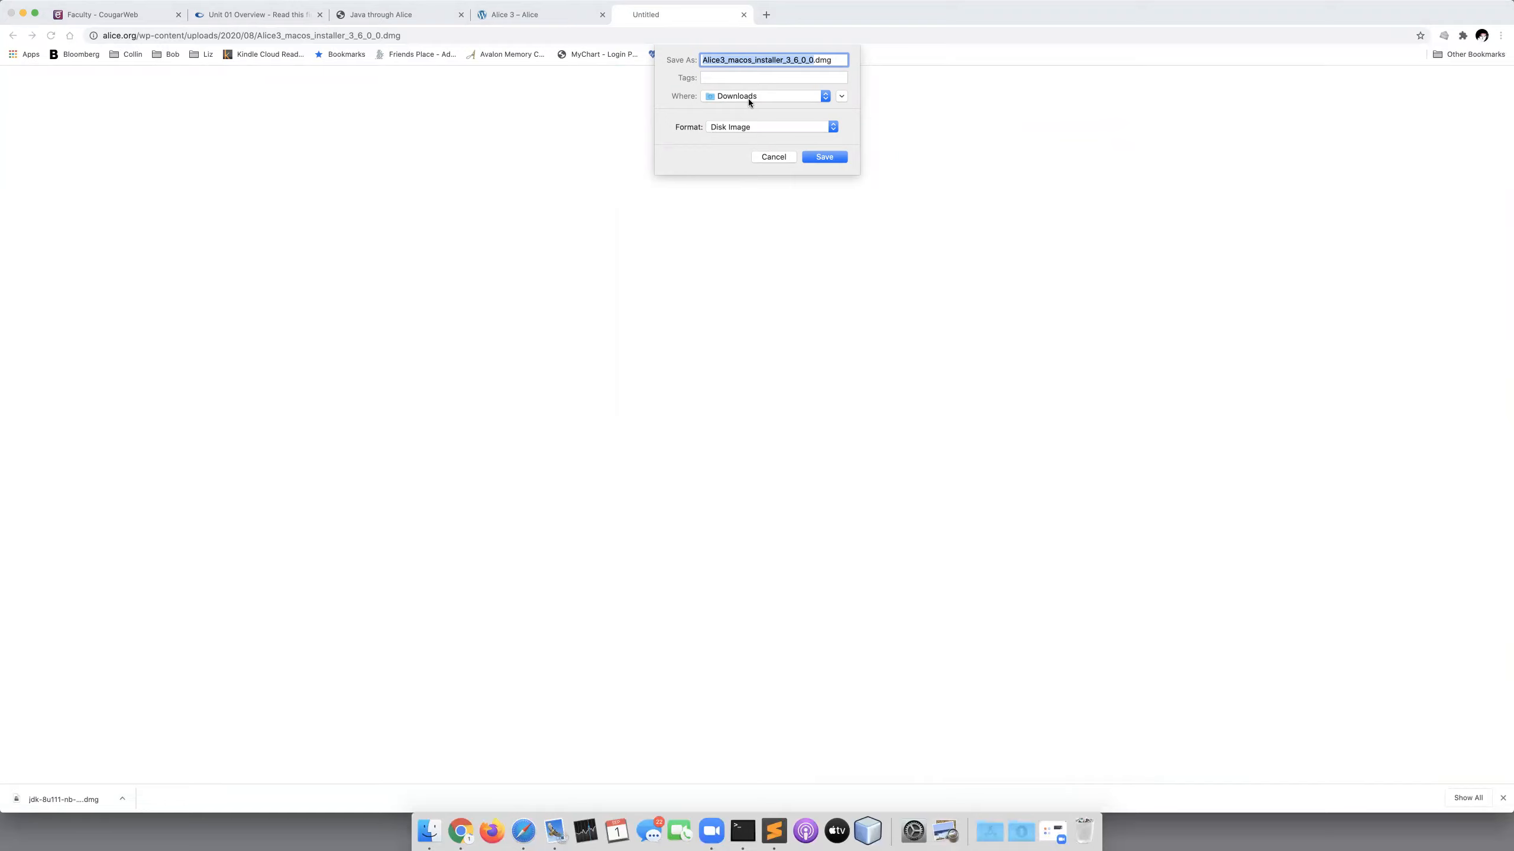
left_click(825, 157)
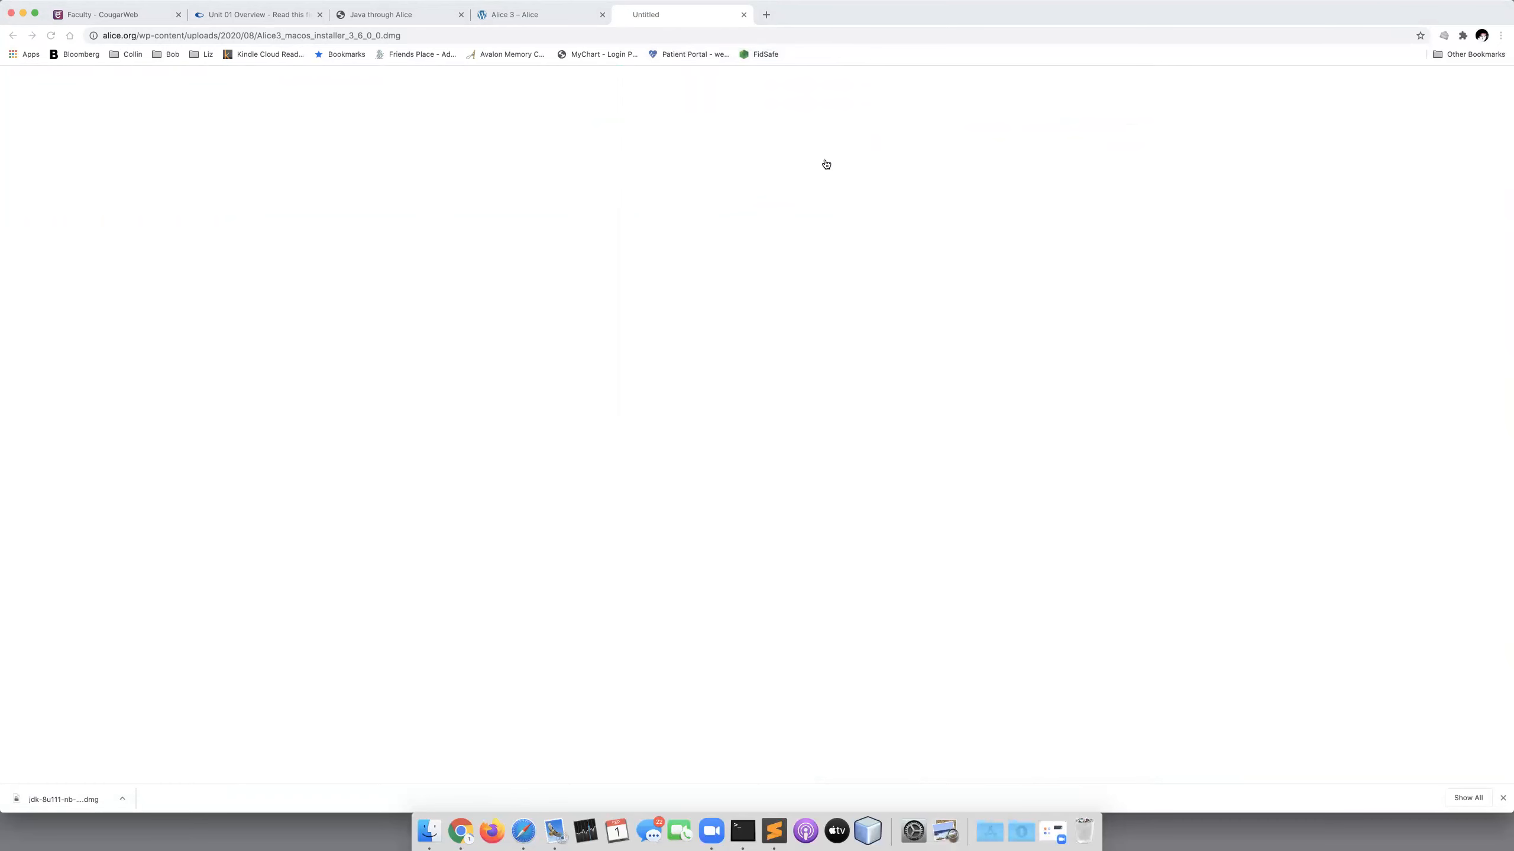
scroll(322, 493, "up", 1)
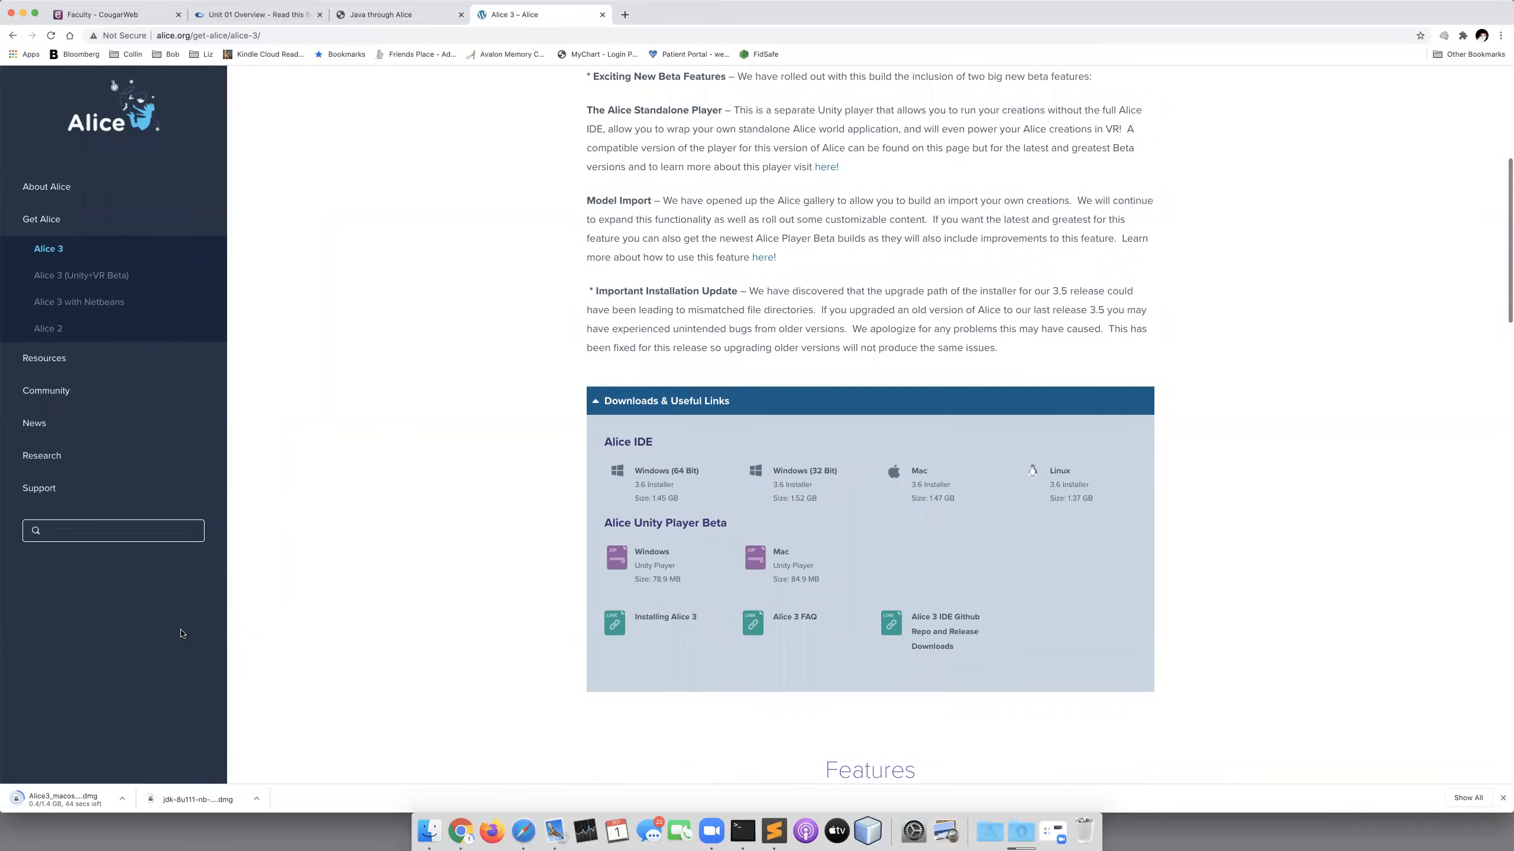
scroll(140, 655, "down", 1)
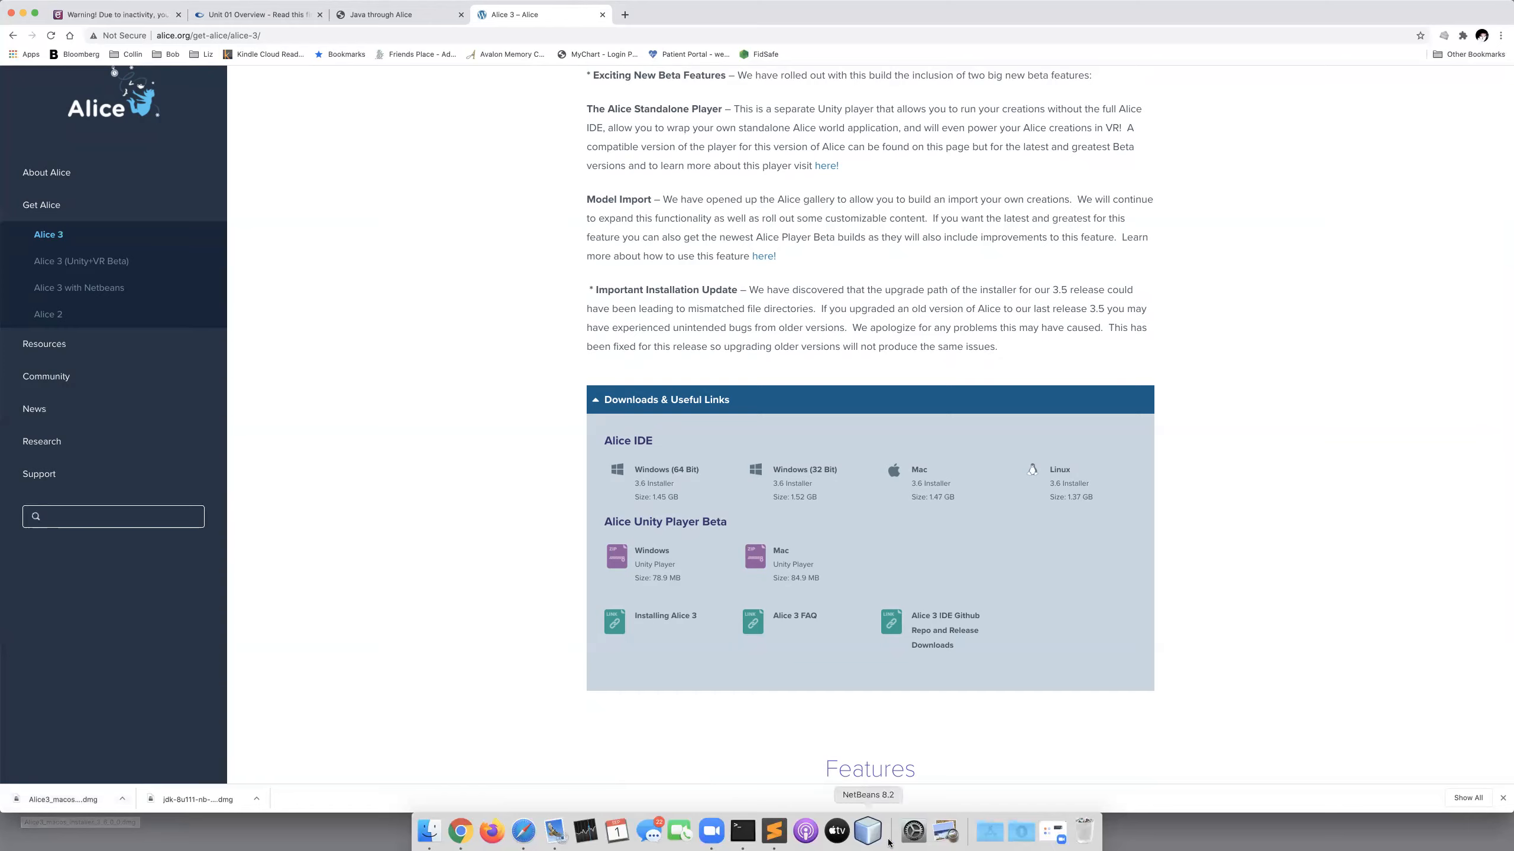
Show the Downloads folder in Finder and open the Alice3_macos_installer_3_6_0_0.dmg disk image.
left_click(1022, 834)
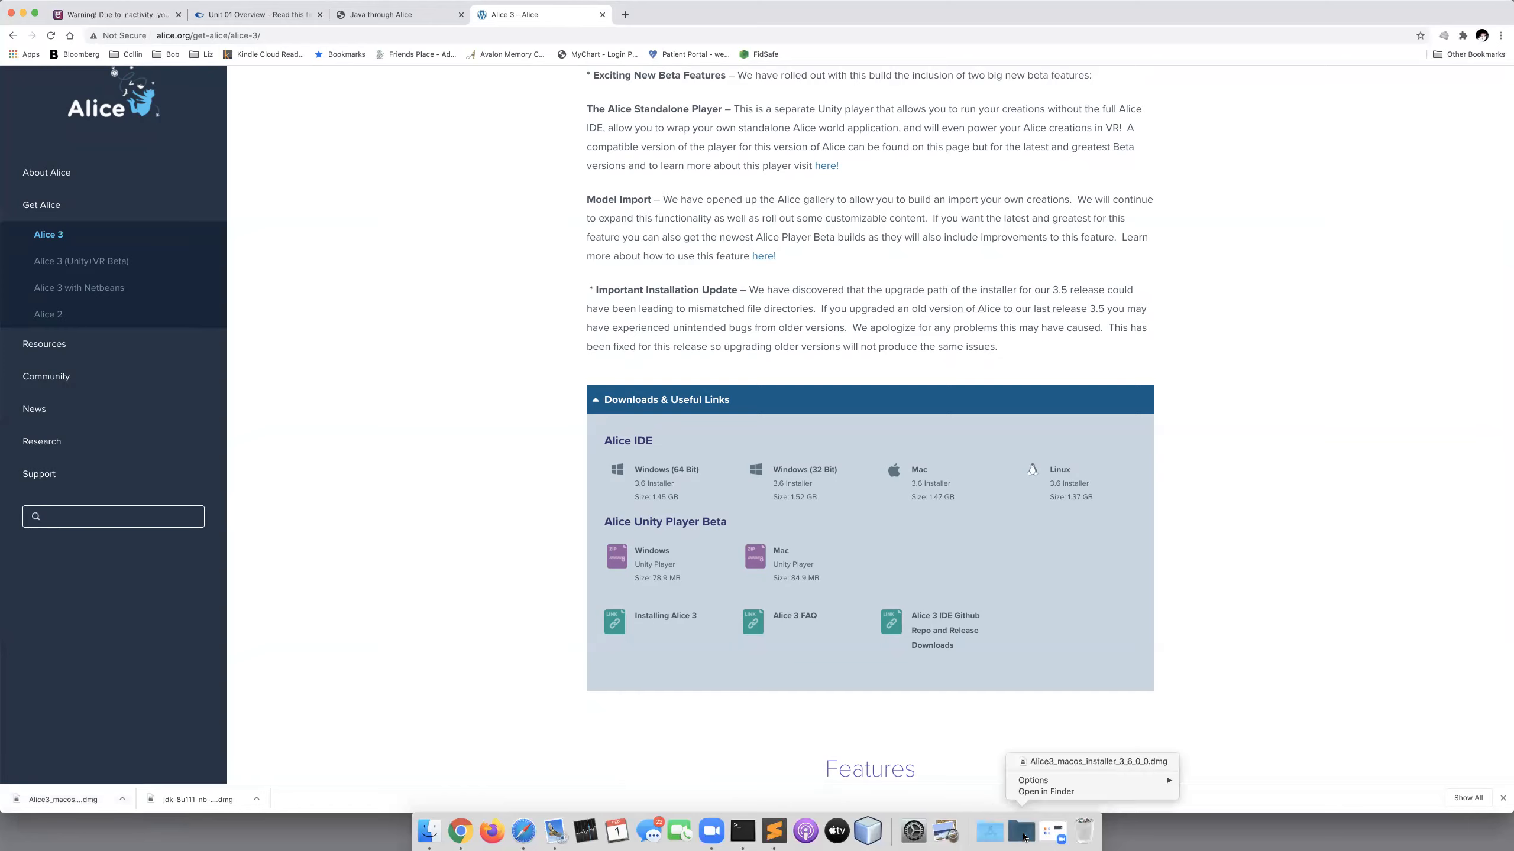
left_click(1024, 794)
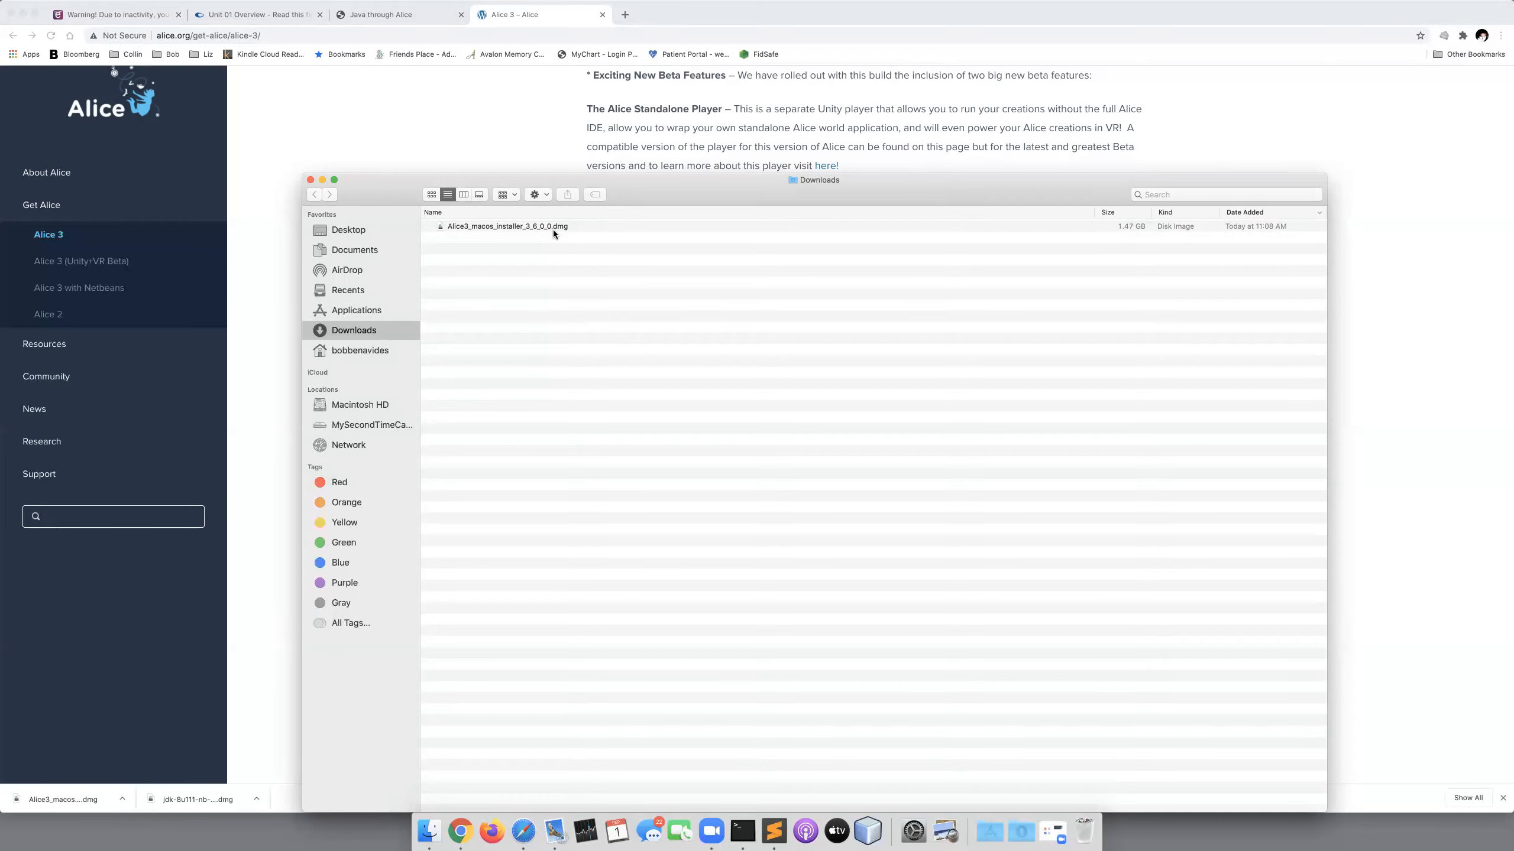
double_click(513, 226)
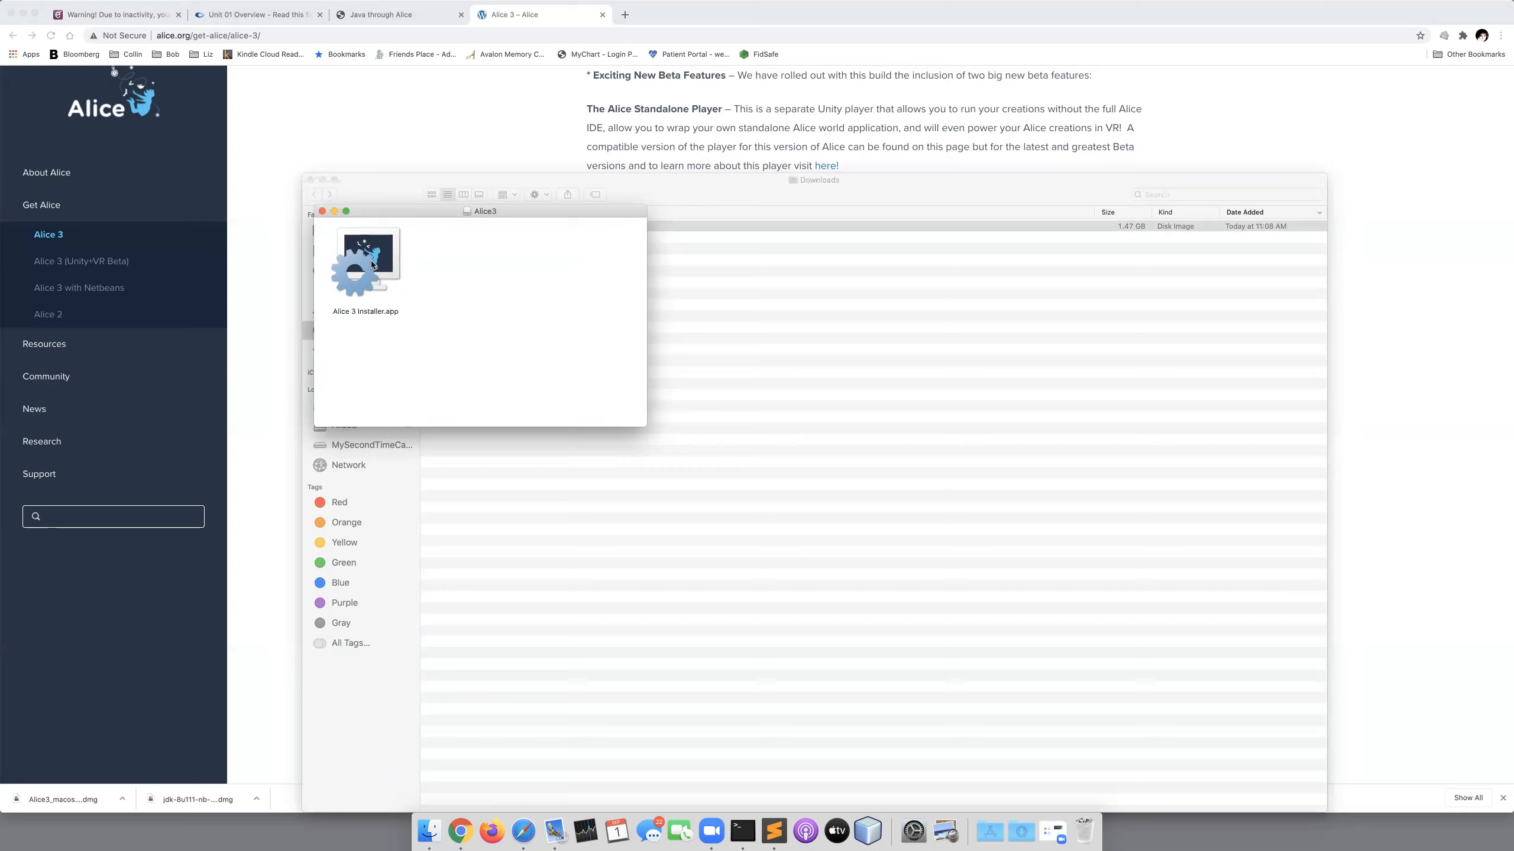
Try to launch Alice 3 Installer.app from the Alice3 disk image and choose to show it in Finder.
left_click(367, 262)
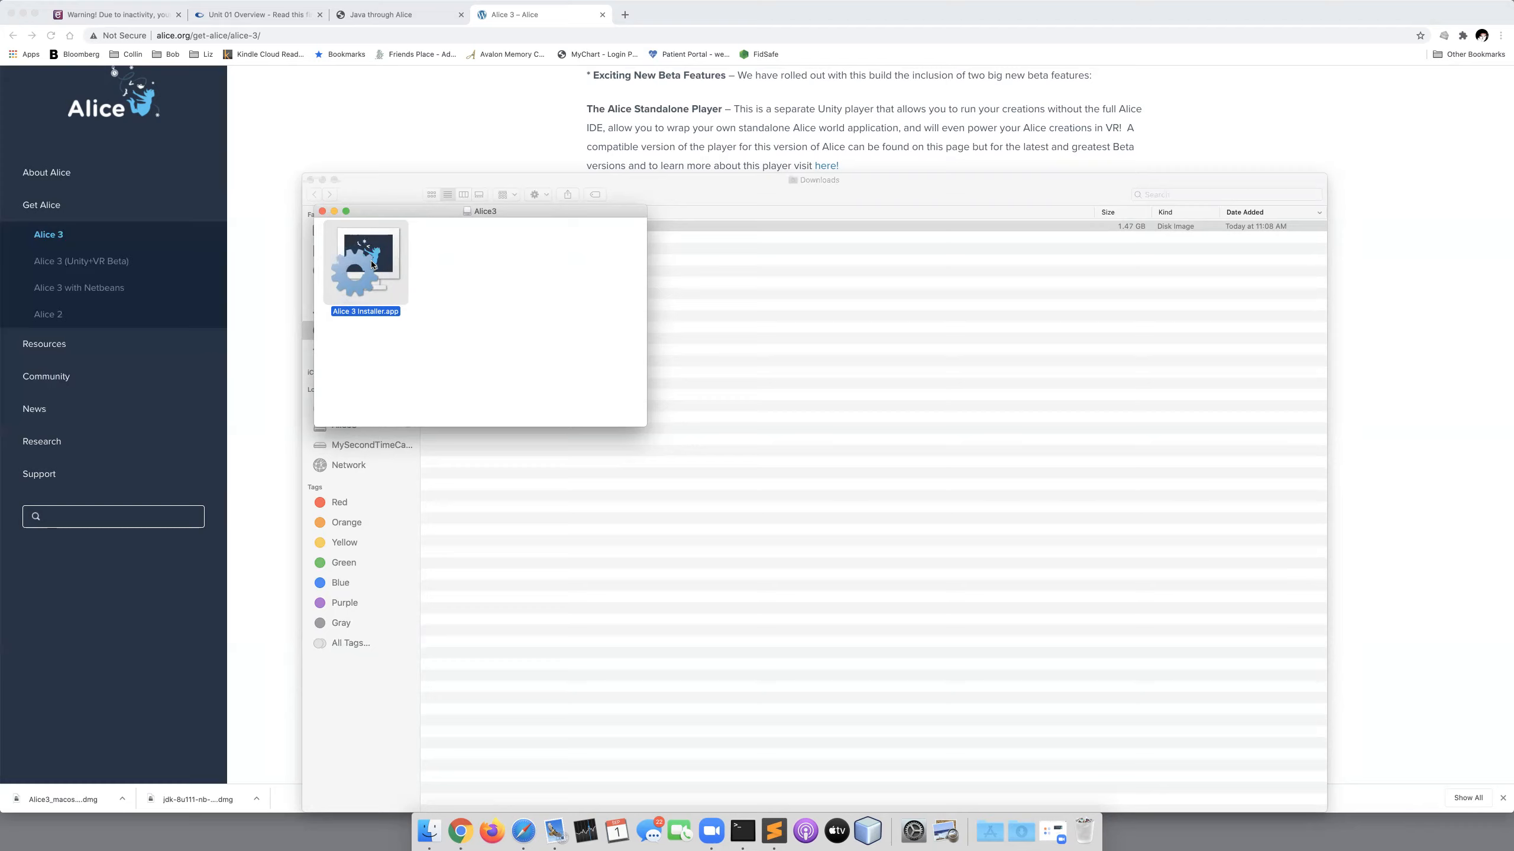
key("super+o")
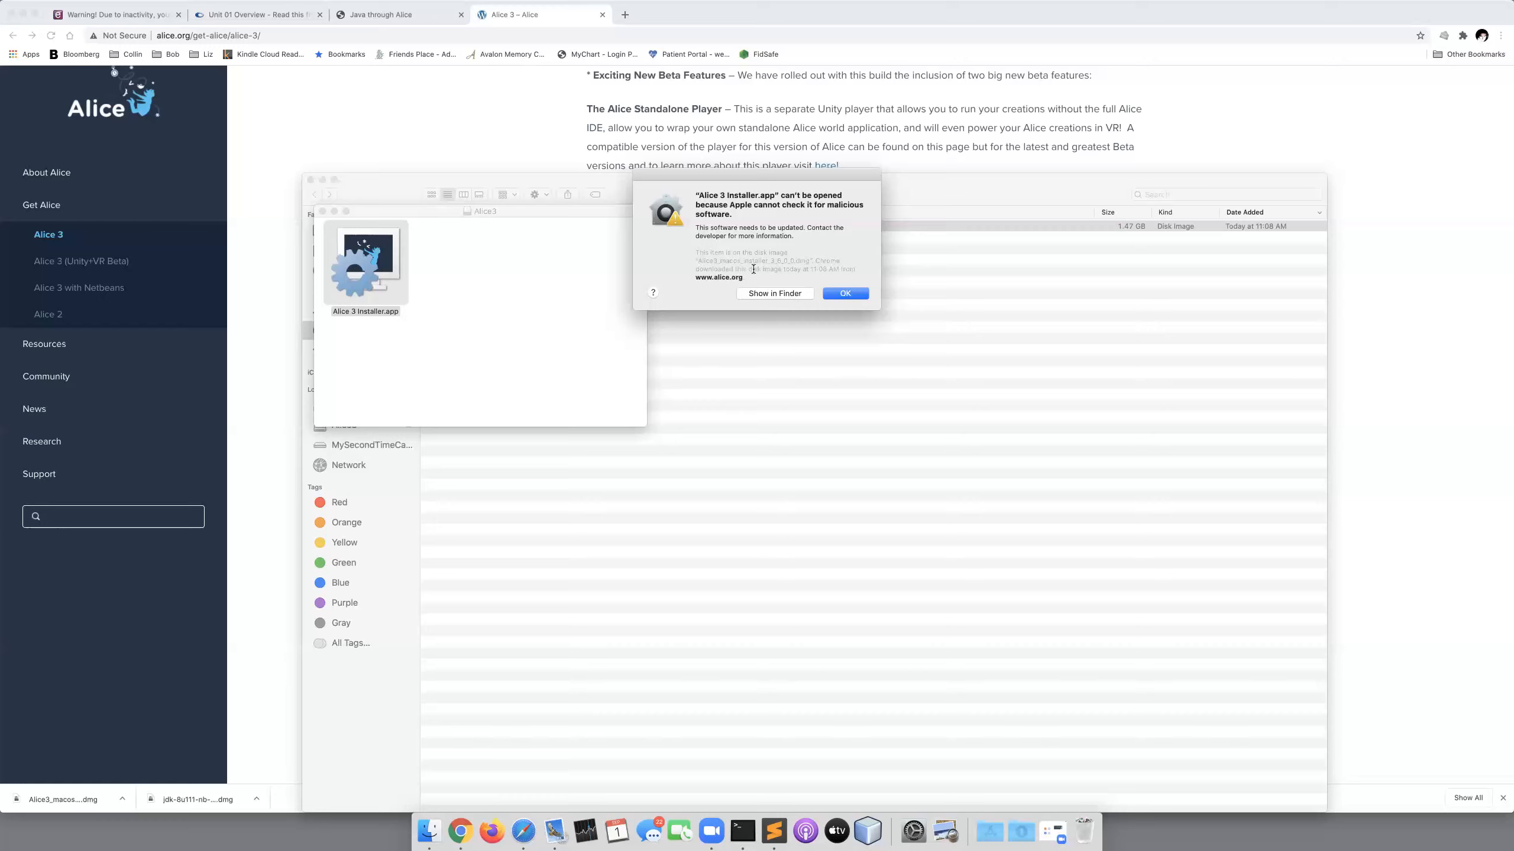
left_click(774, 293)
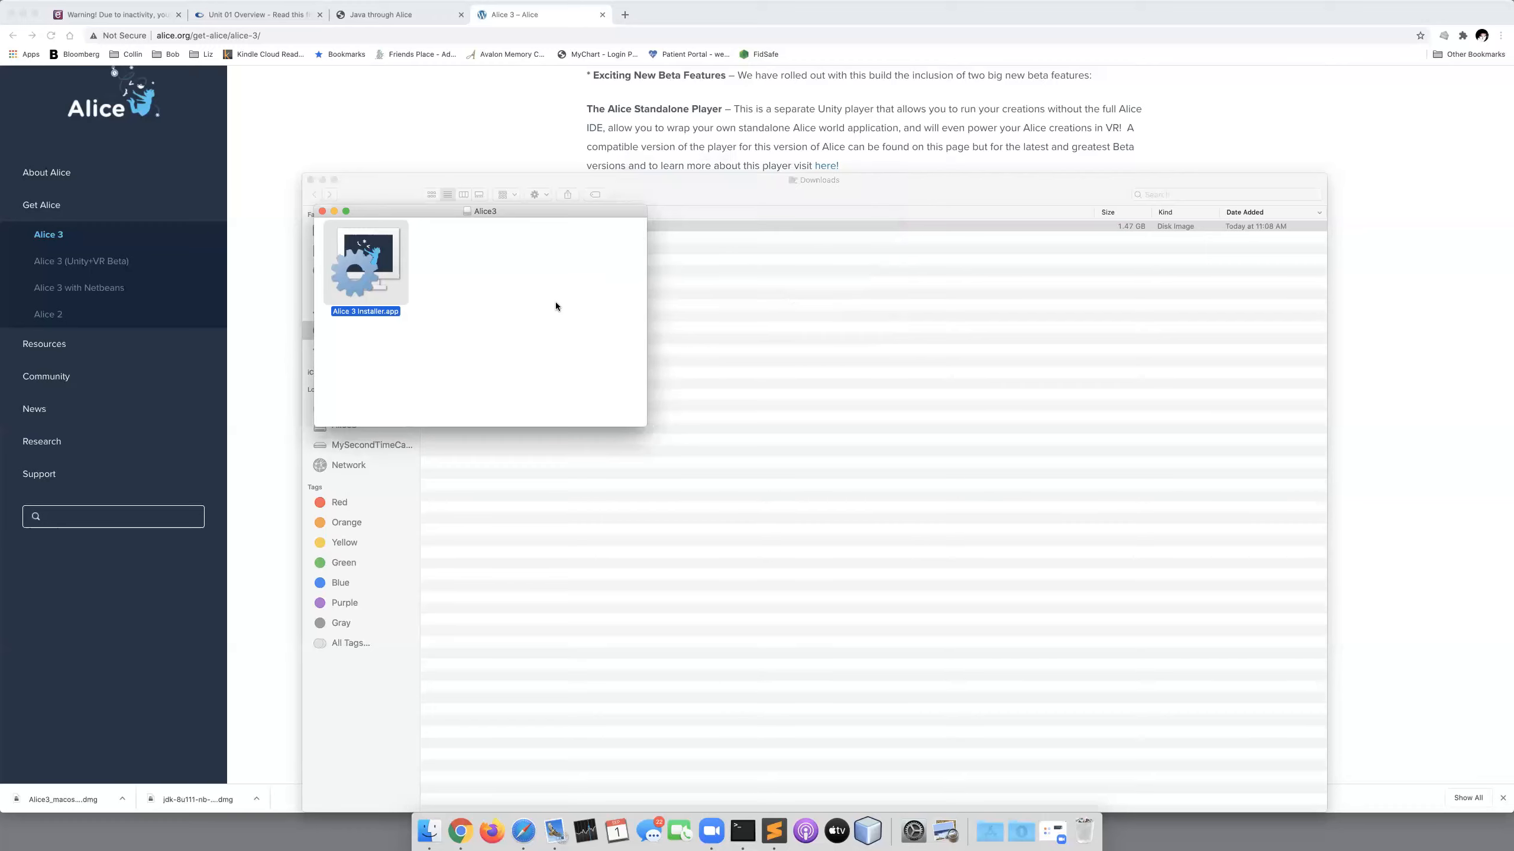
Open the Security & Privacy settings in System Preferences.
left_click(14, 7)
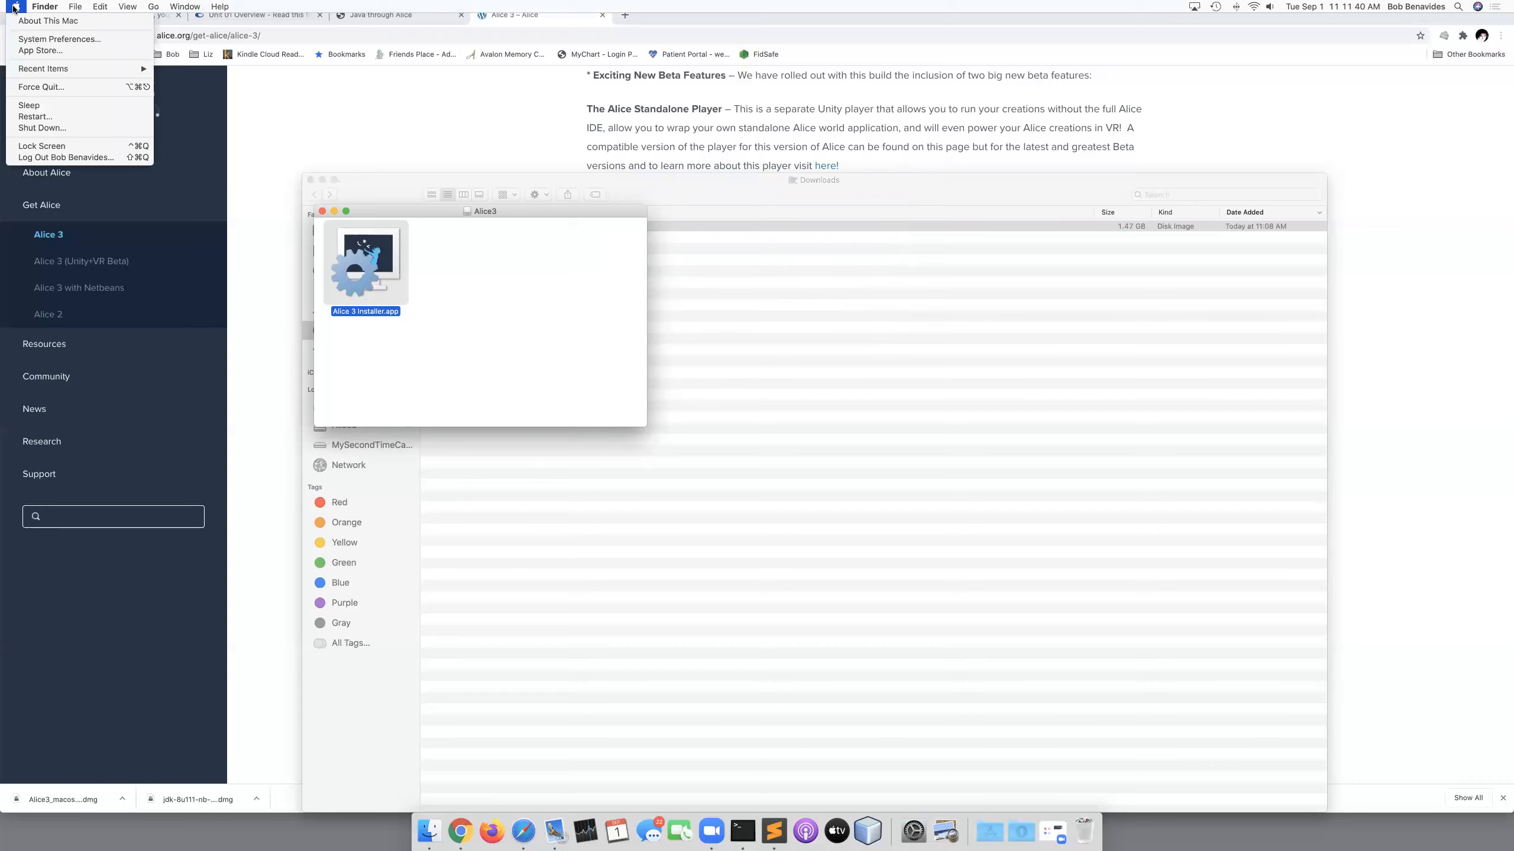
left_click(39, 40)
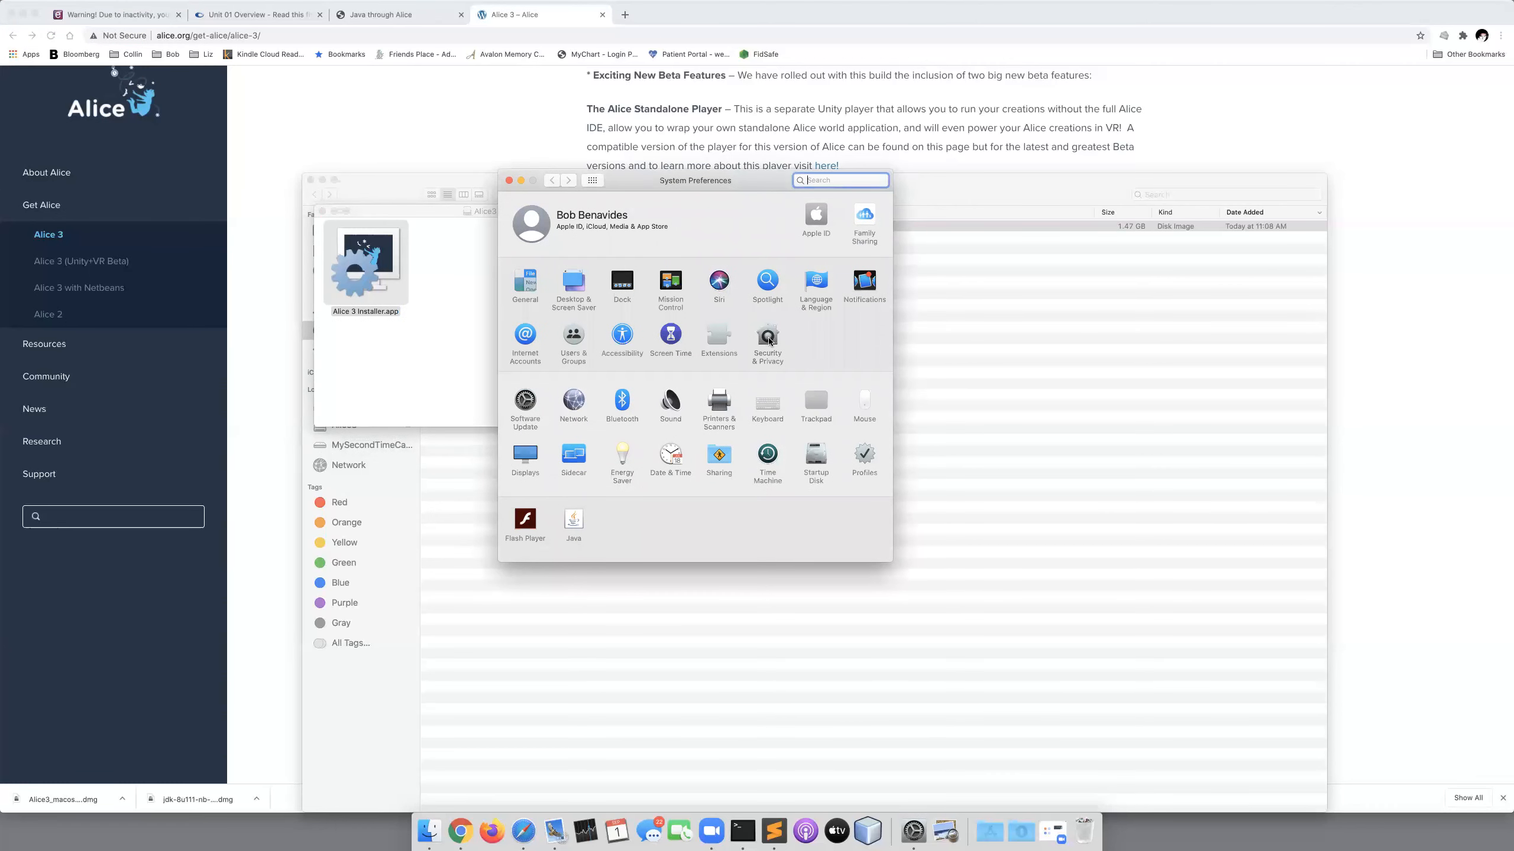
left_click(769, 340)
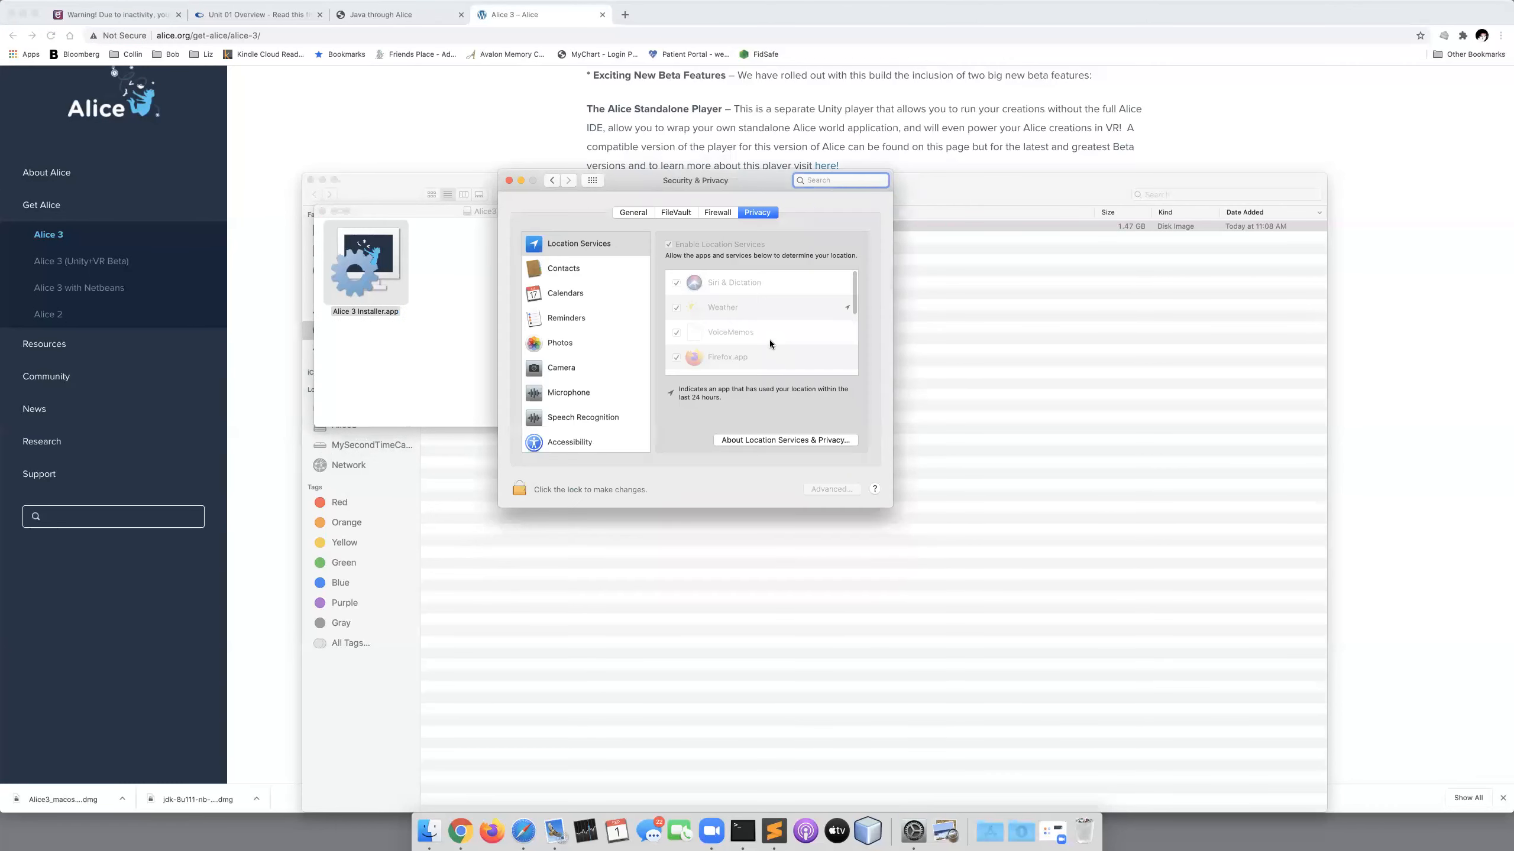
Examine the Privacy, General, FileVault and Firewall settings for a way to allow the blocked Alice 3 installer.
left_click(754, 212)
scroll(762, 331, "down", 5)
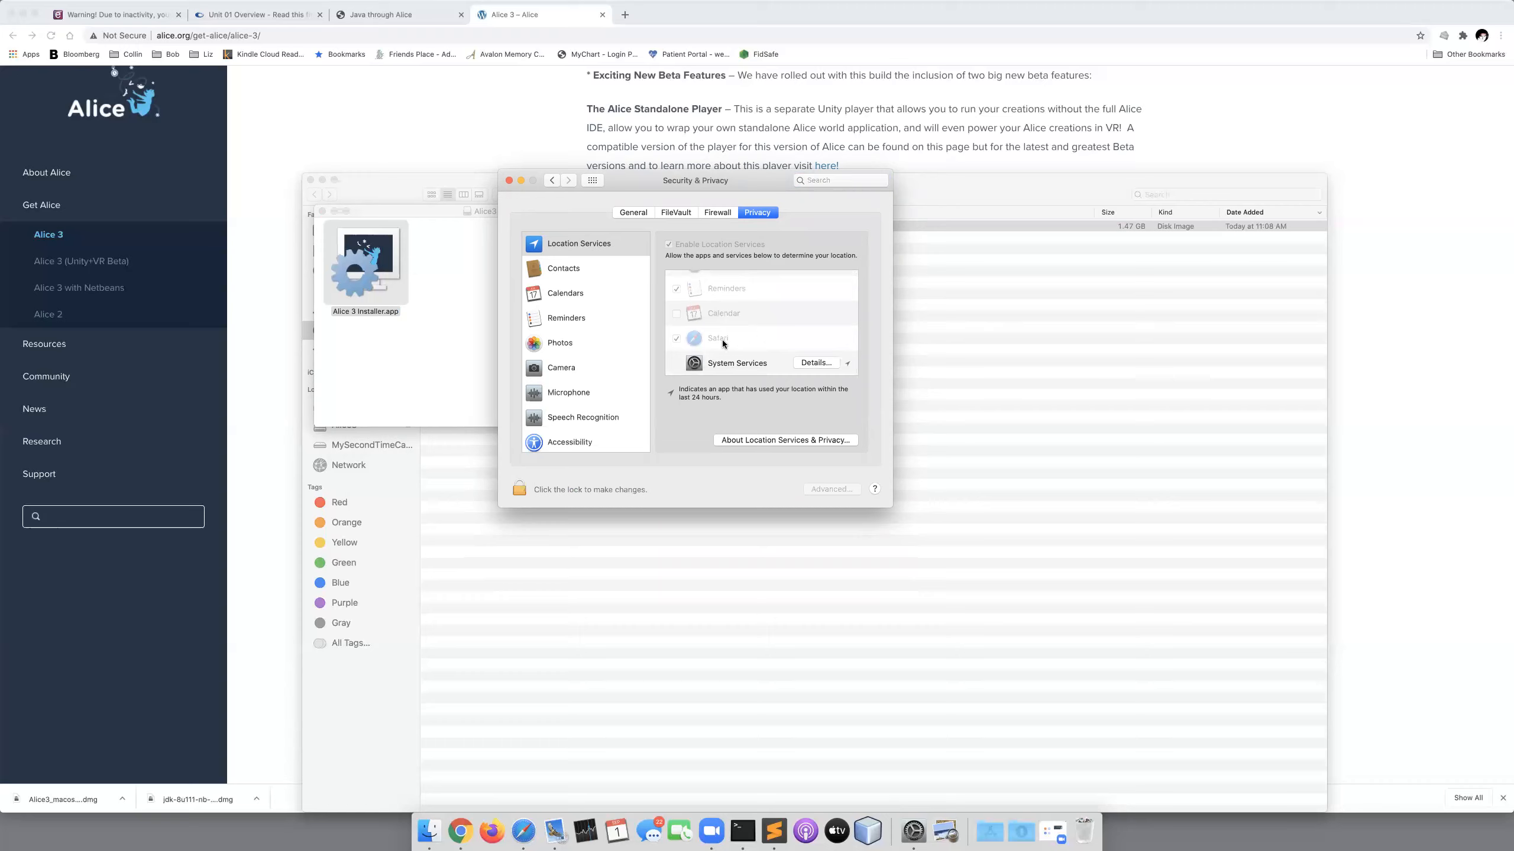
scroll(723, 343, "up", 5)
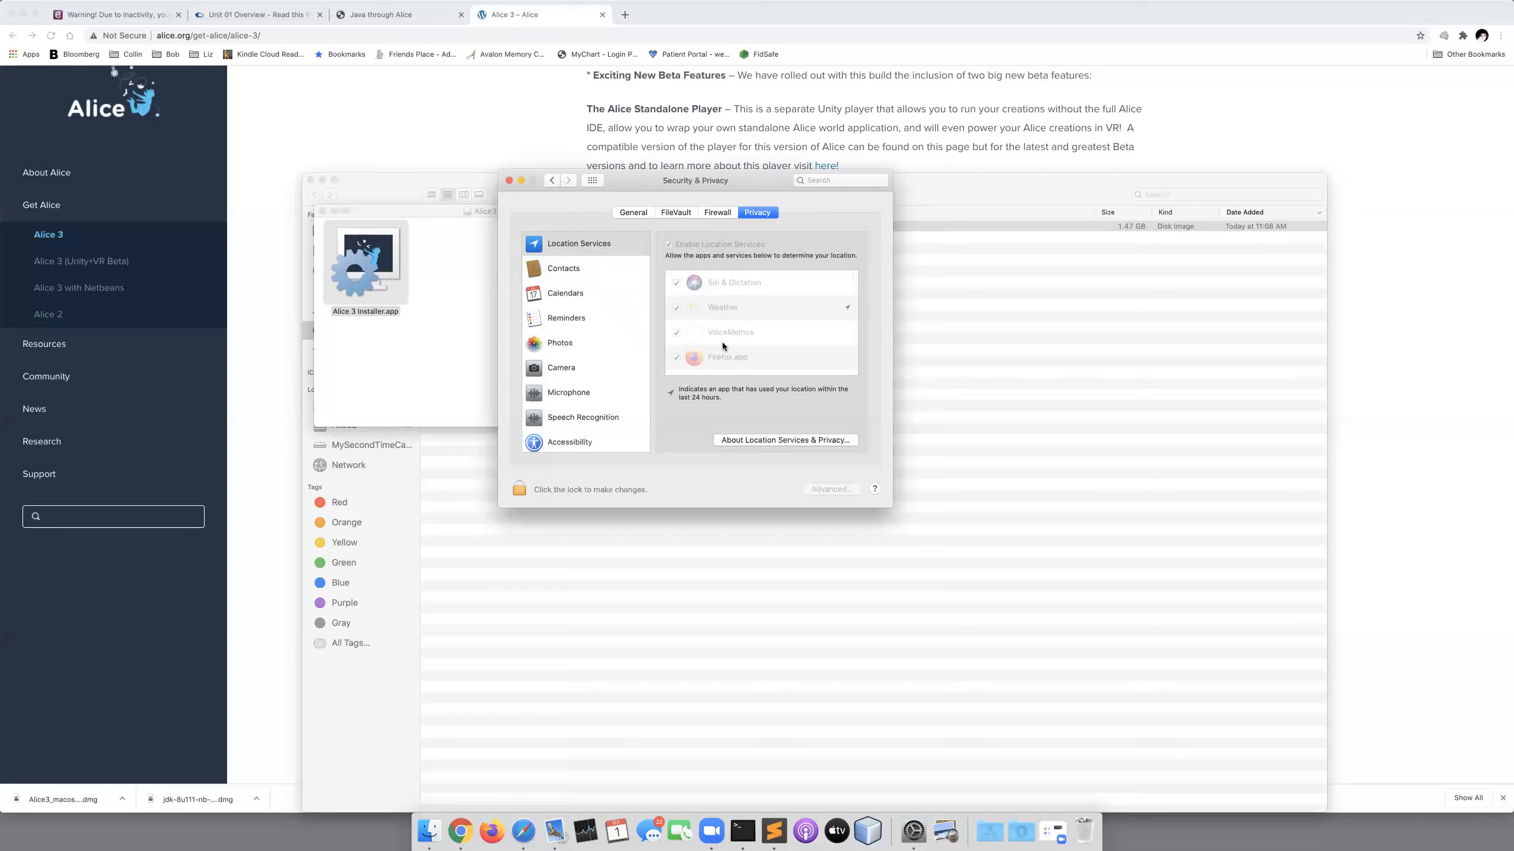
scroll(722, 341, "down", 5)
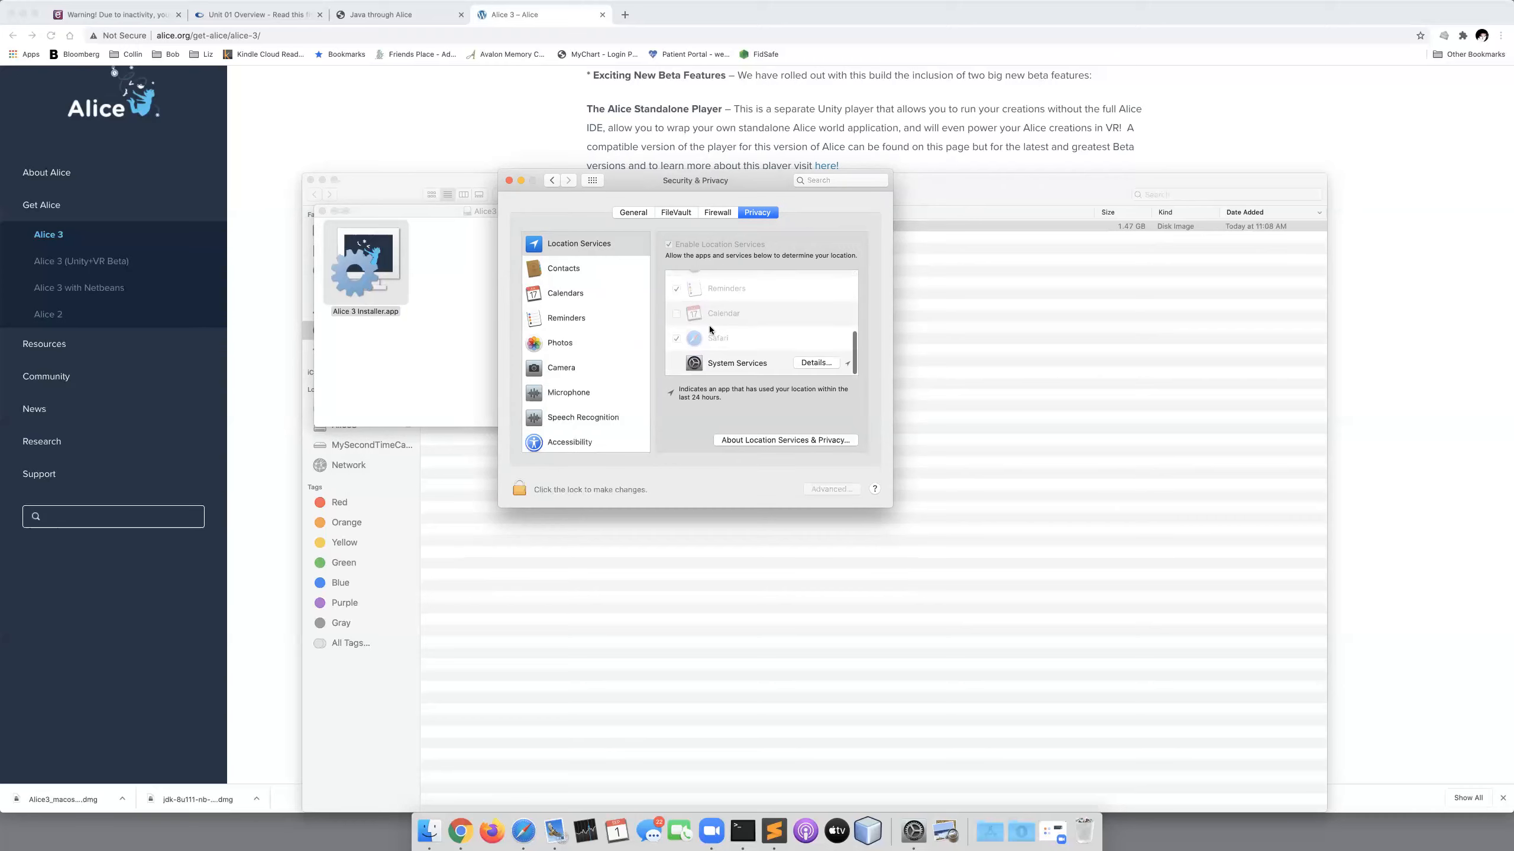
scroll(572, 324, "down", 6)
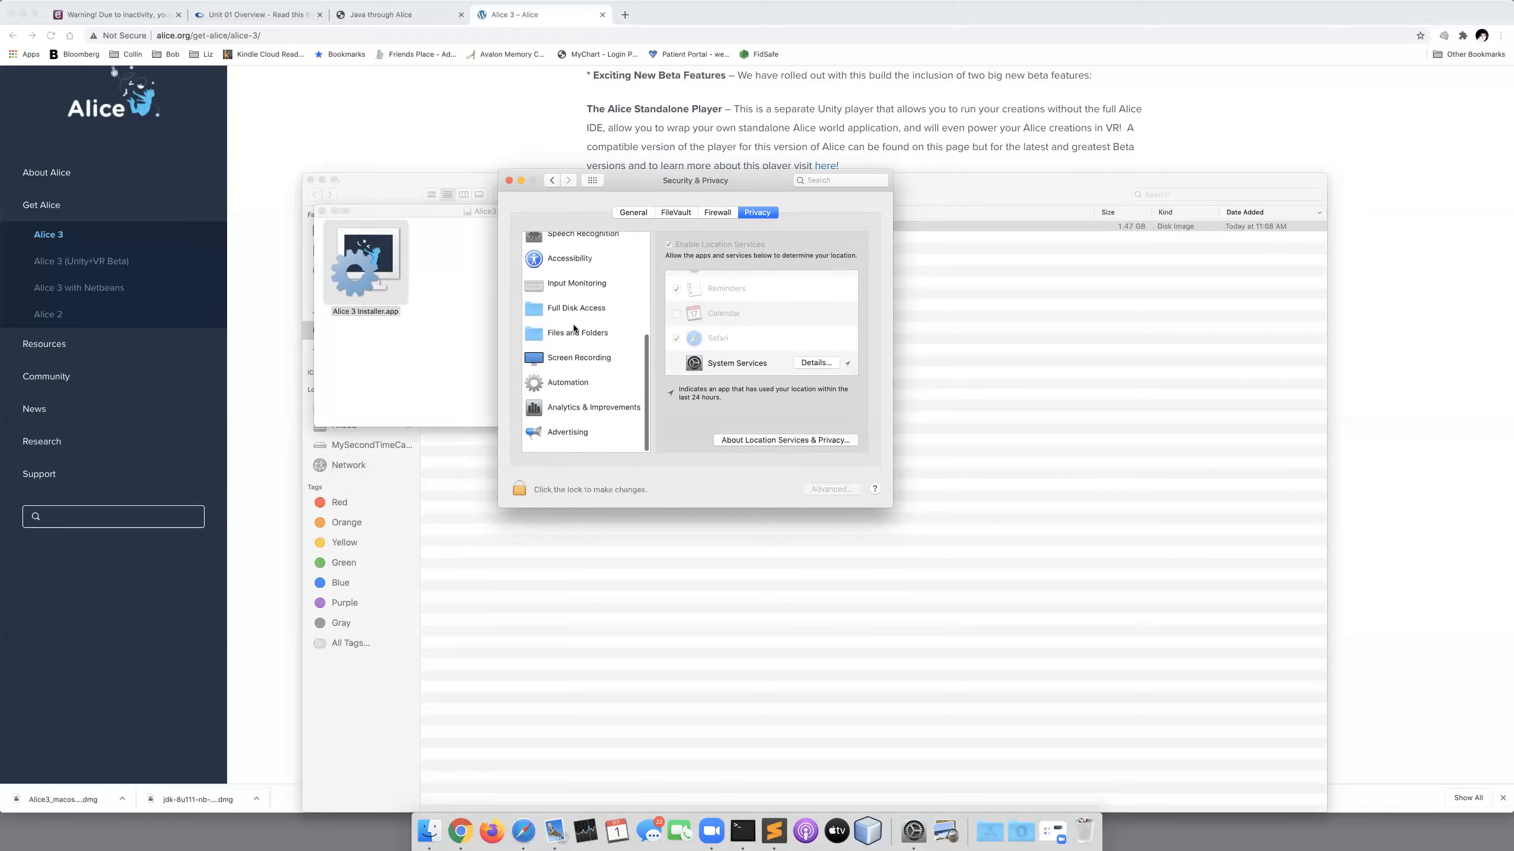
left_click(642, 211)
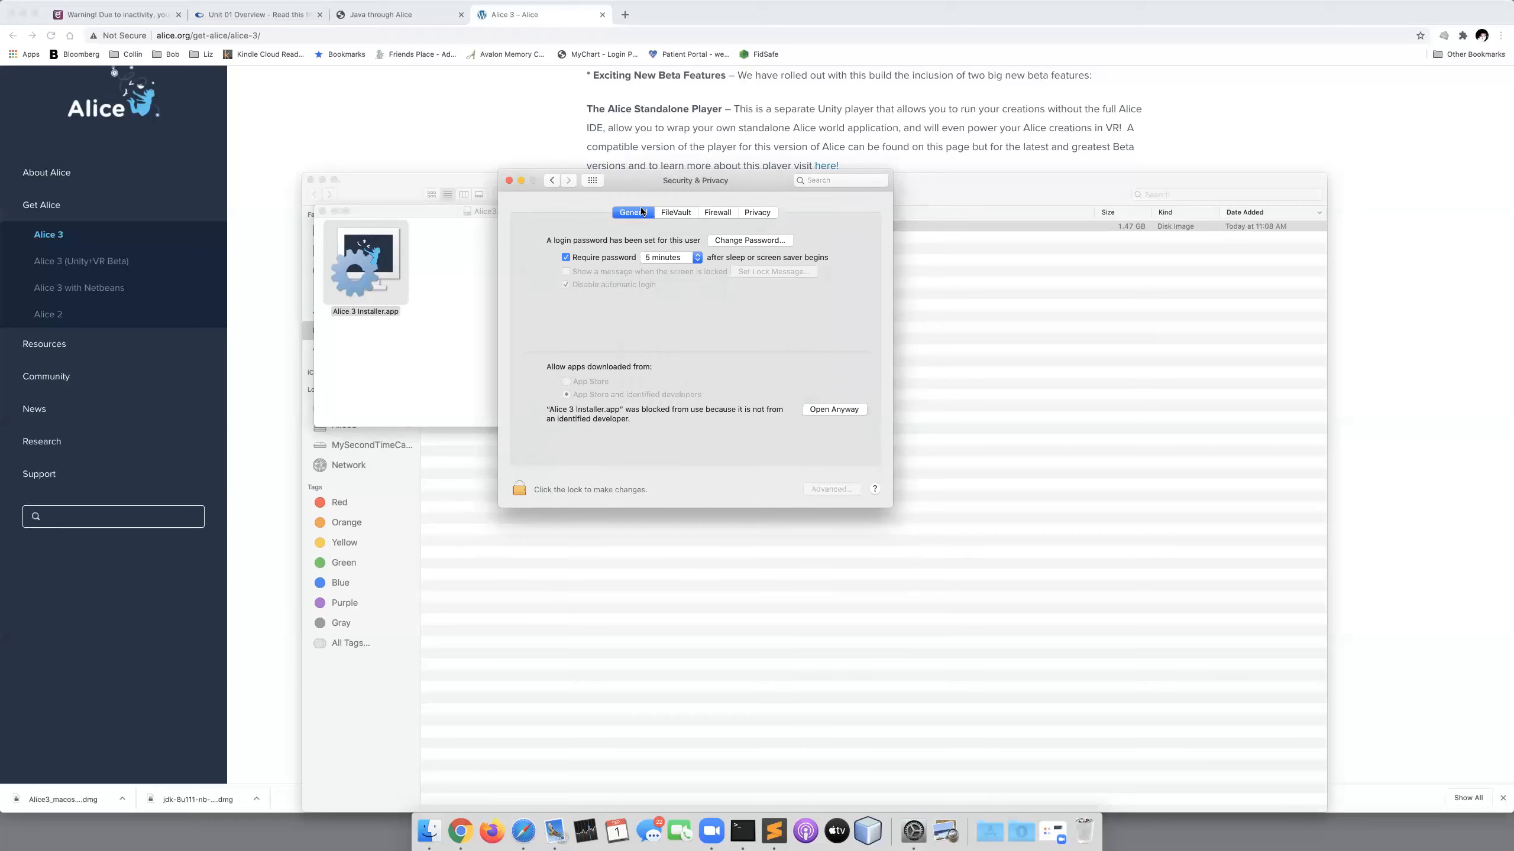
left_click(674, 214)
left_click(720, 213)
left_click(757, 213)
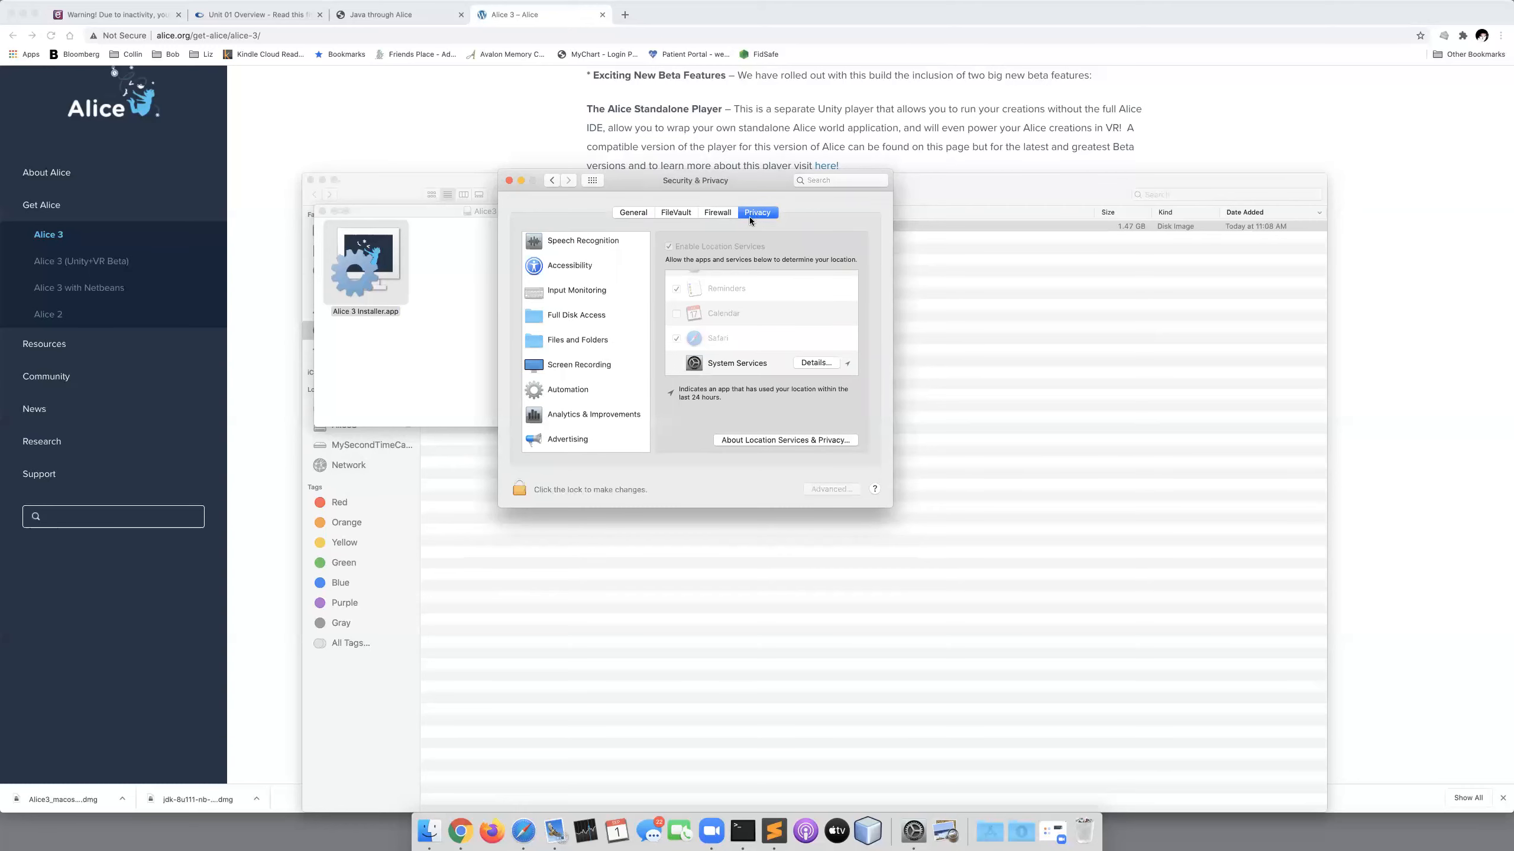
scroll(690, 326, "up", 5)
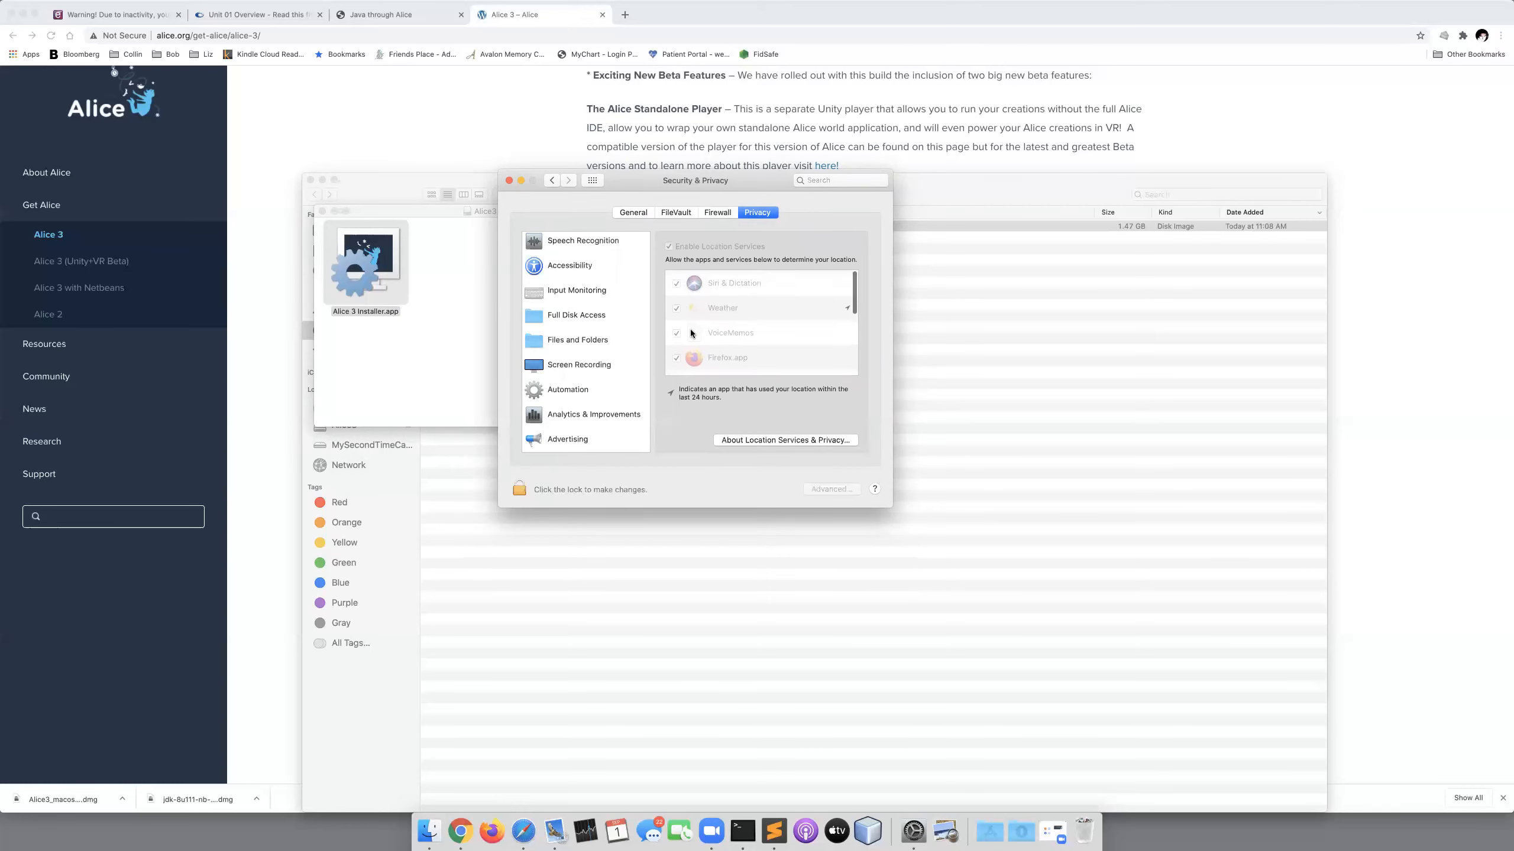
scroll(691, 330, "down", 5)
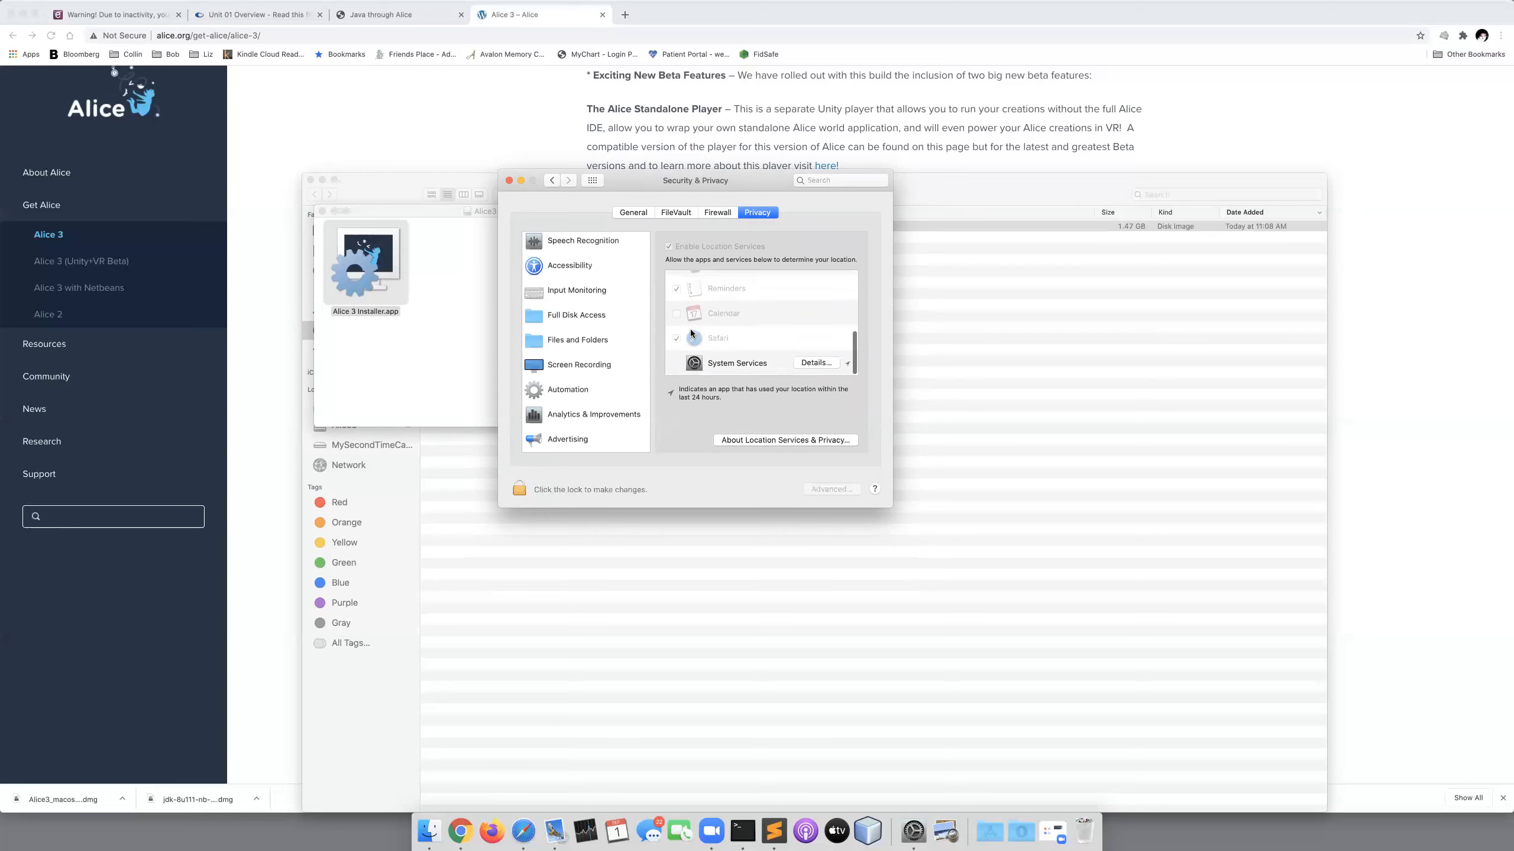
Unlock the Security & Privacy settings for changes by entering the account password.
left_click(518, 488)
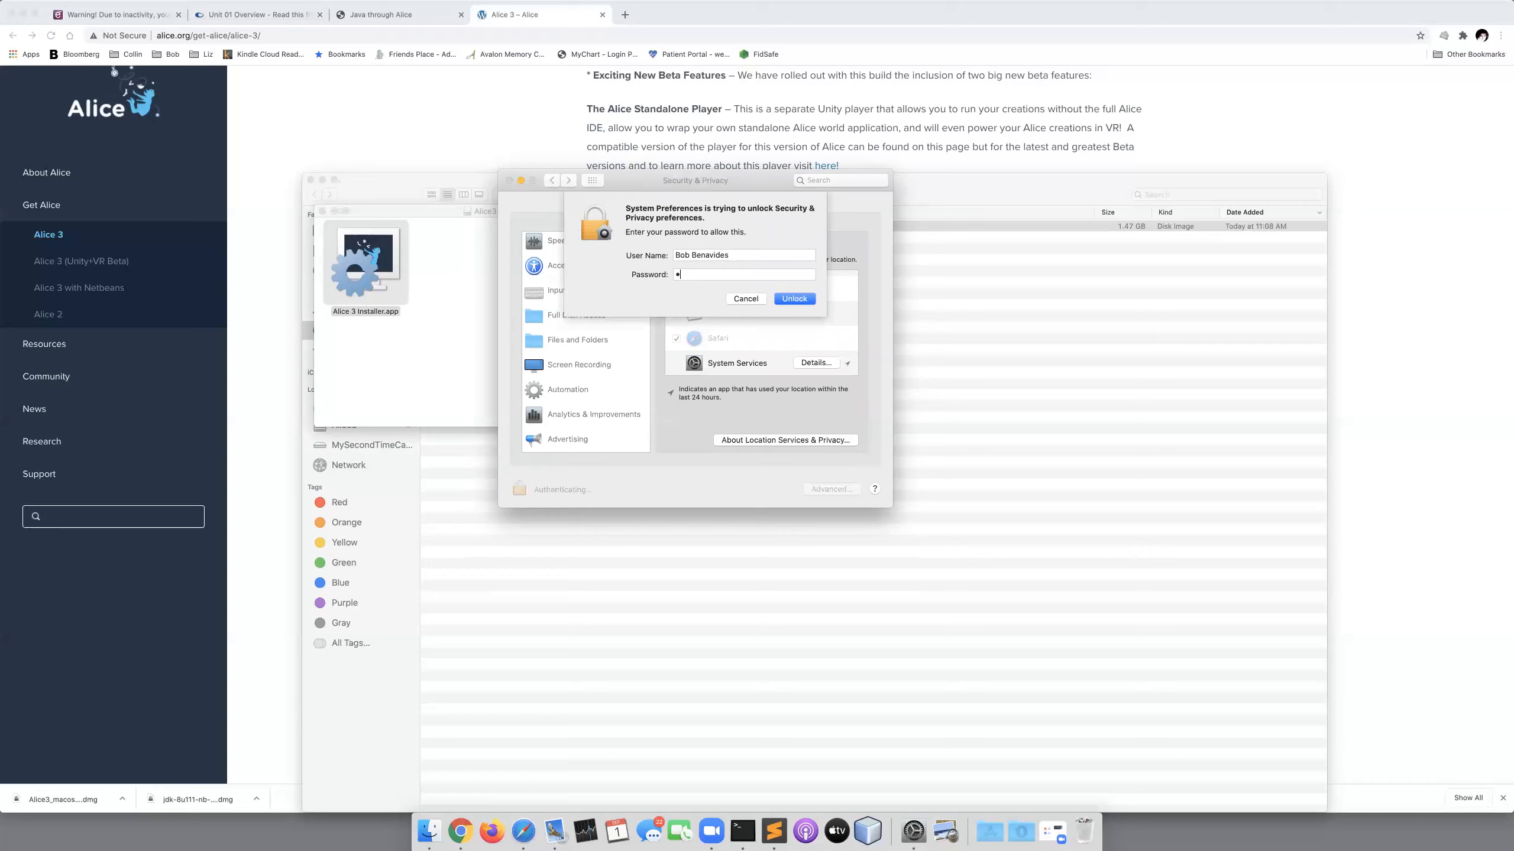
type("•••••")
key("Return")
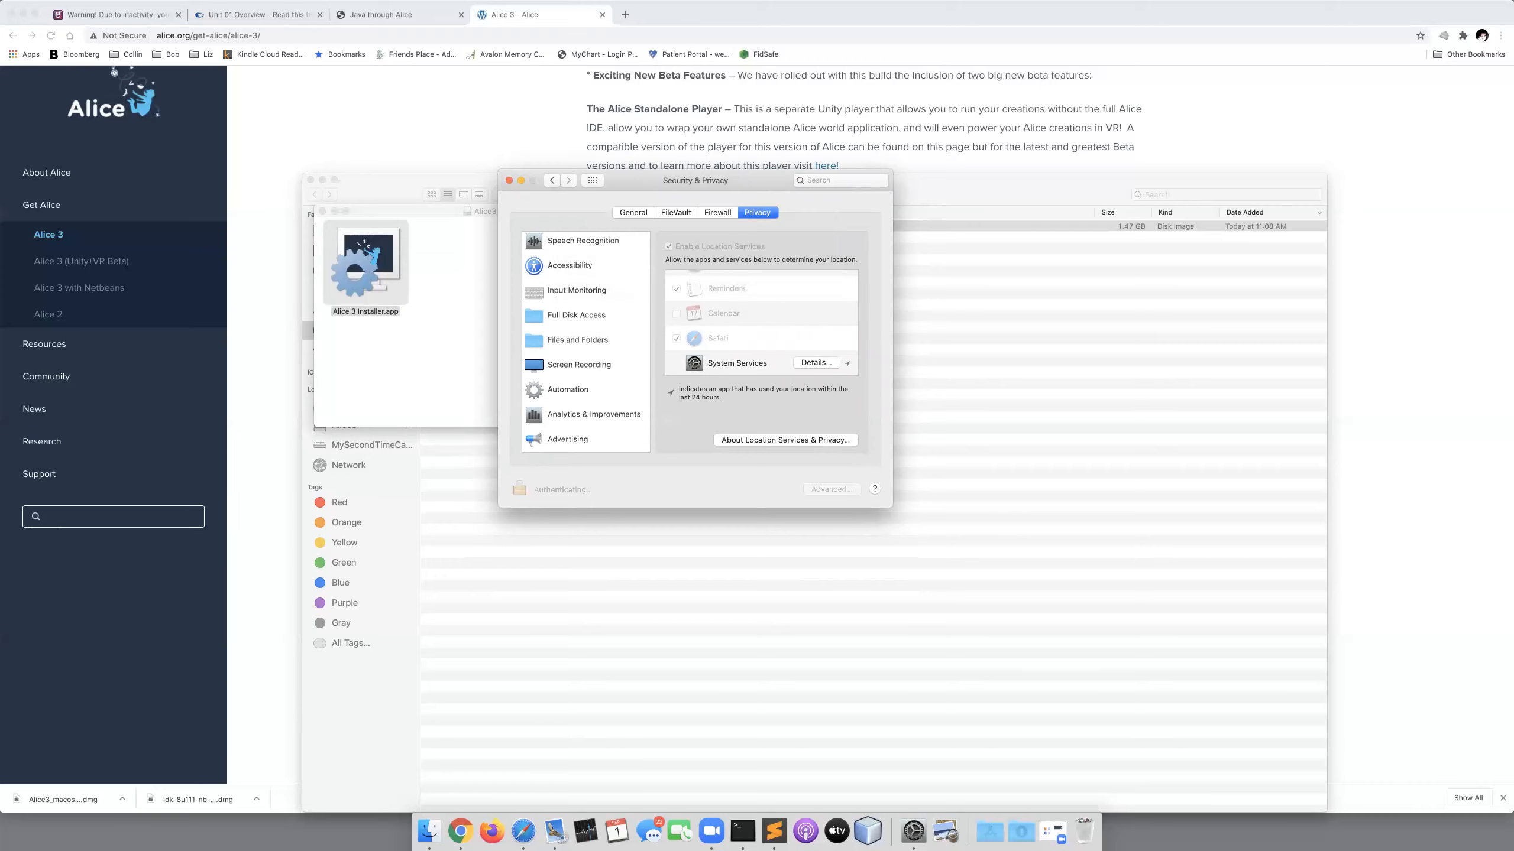
Allow the blocked Alice 3 Installer.app to open anyway in the General security settings and confirm opening it.
scroll(717, 310, "down", 3)
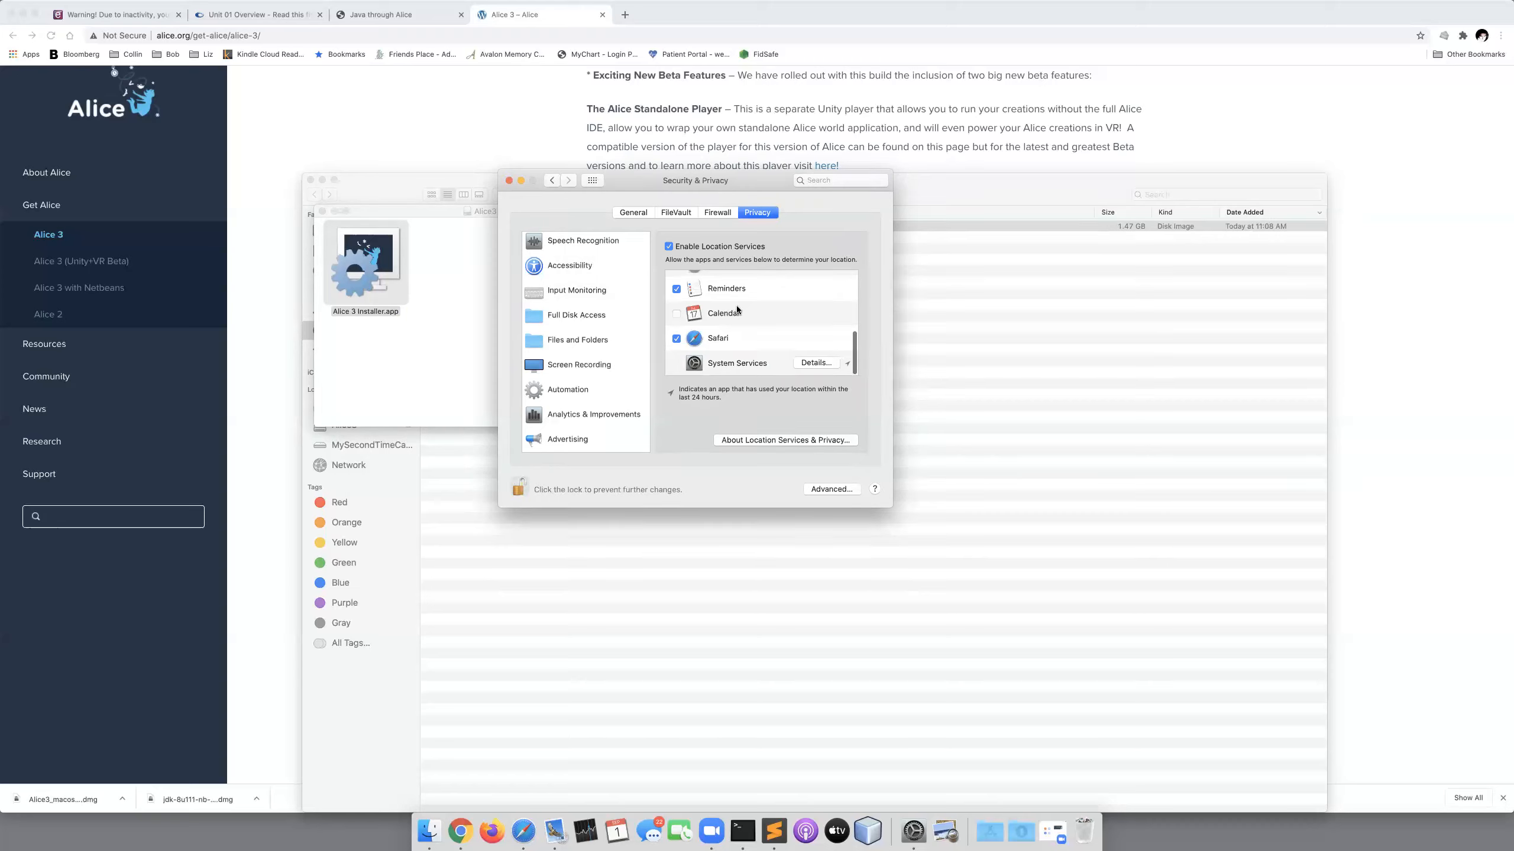
scroll(717, 322, "up", 5)
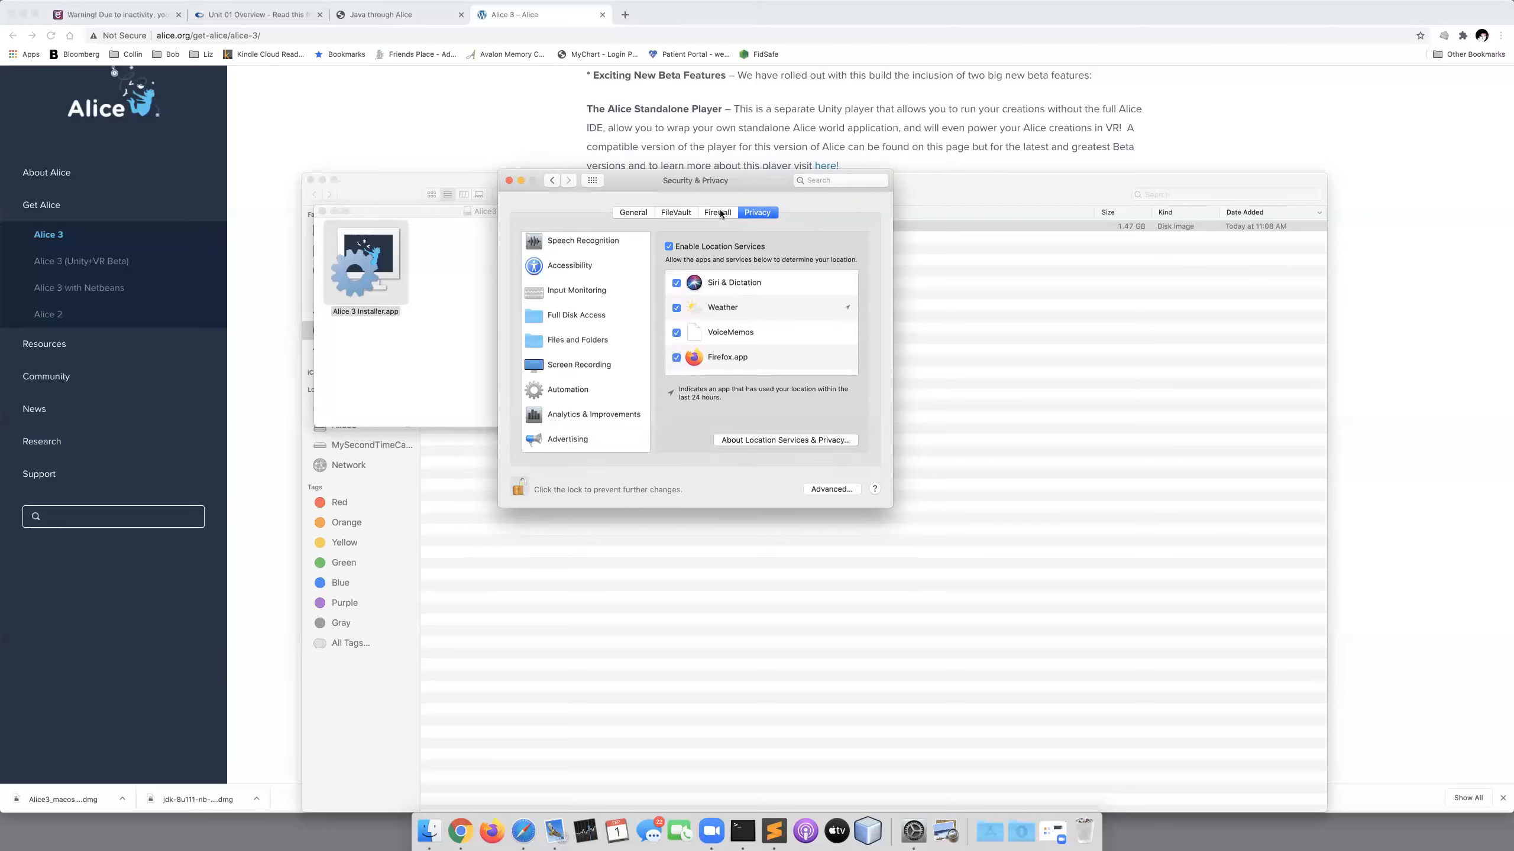
left_click(680, 212)
left_click(637, 213)
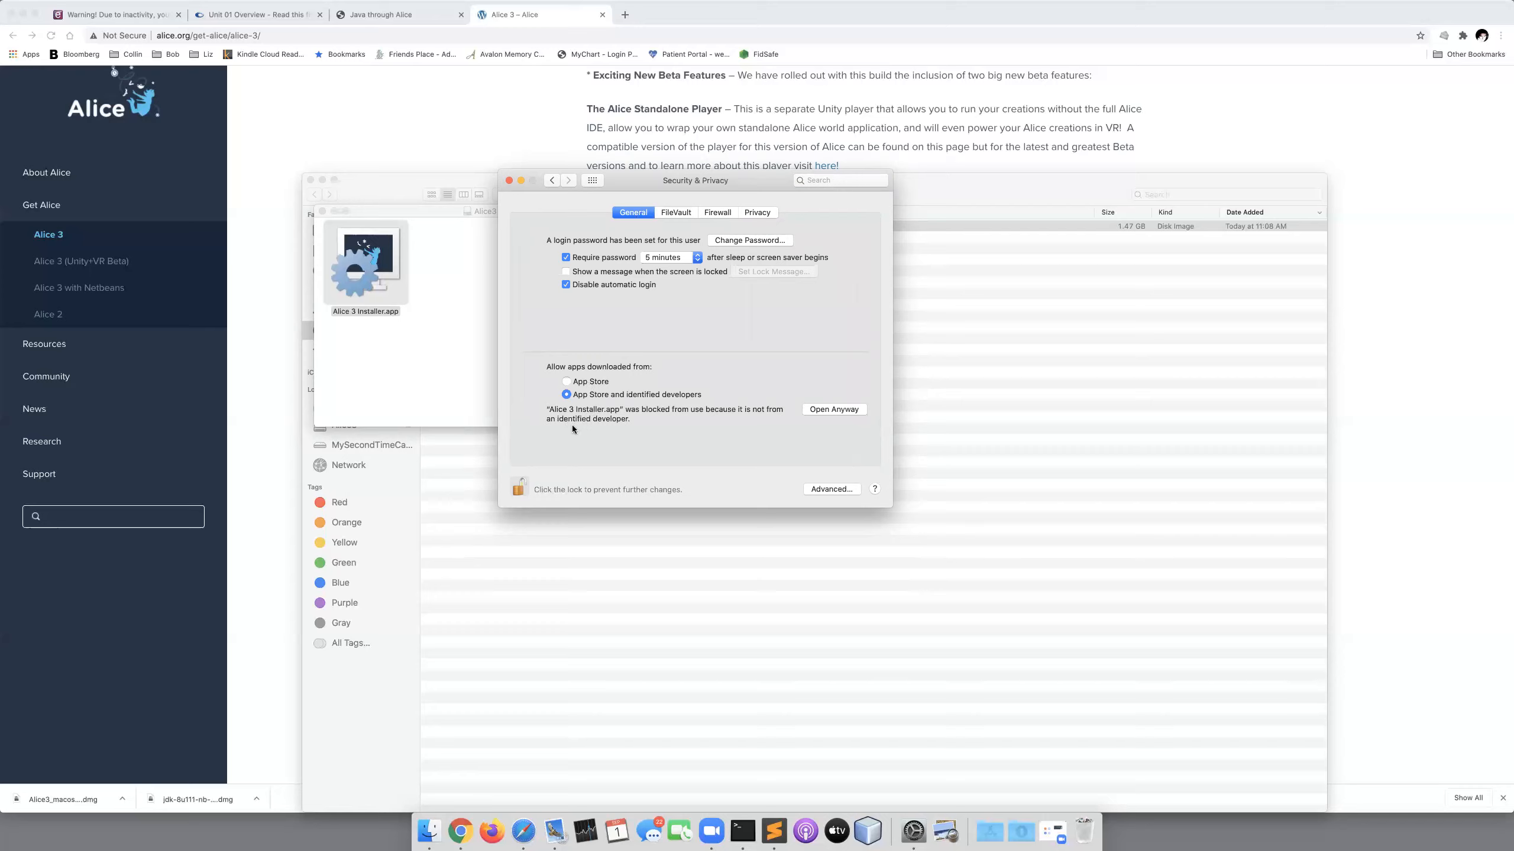
left_click(831, 411)
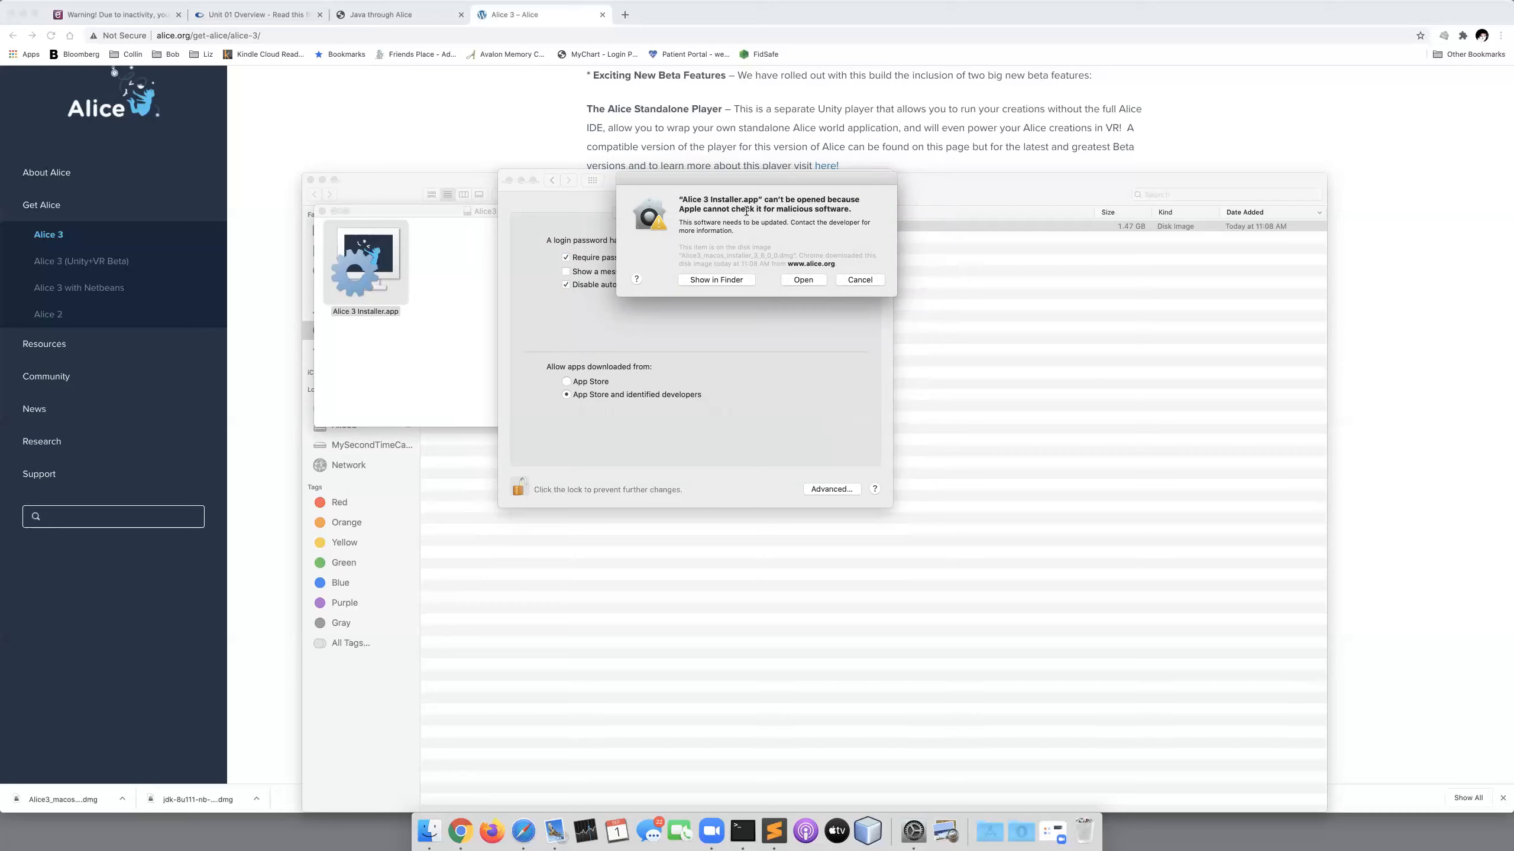
left_click(802, 280)
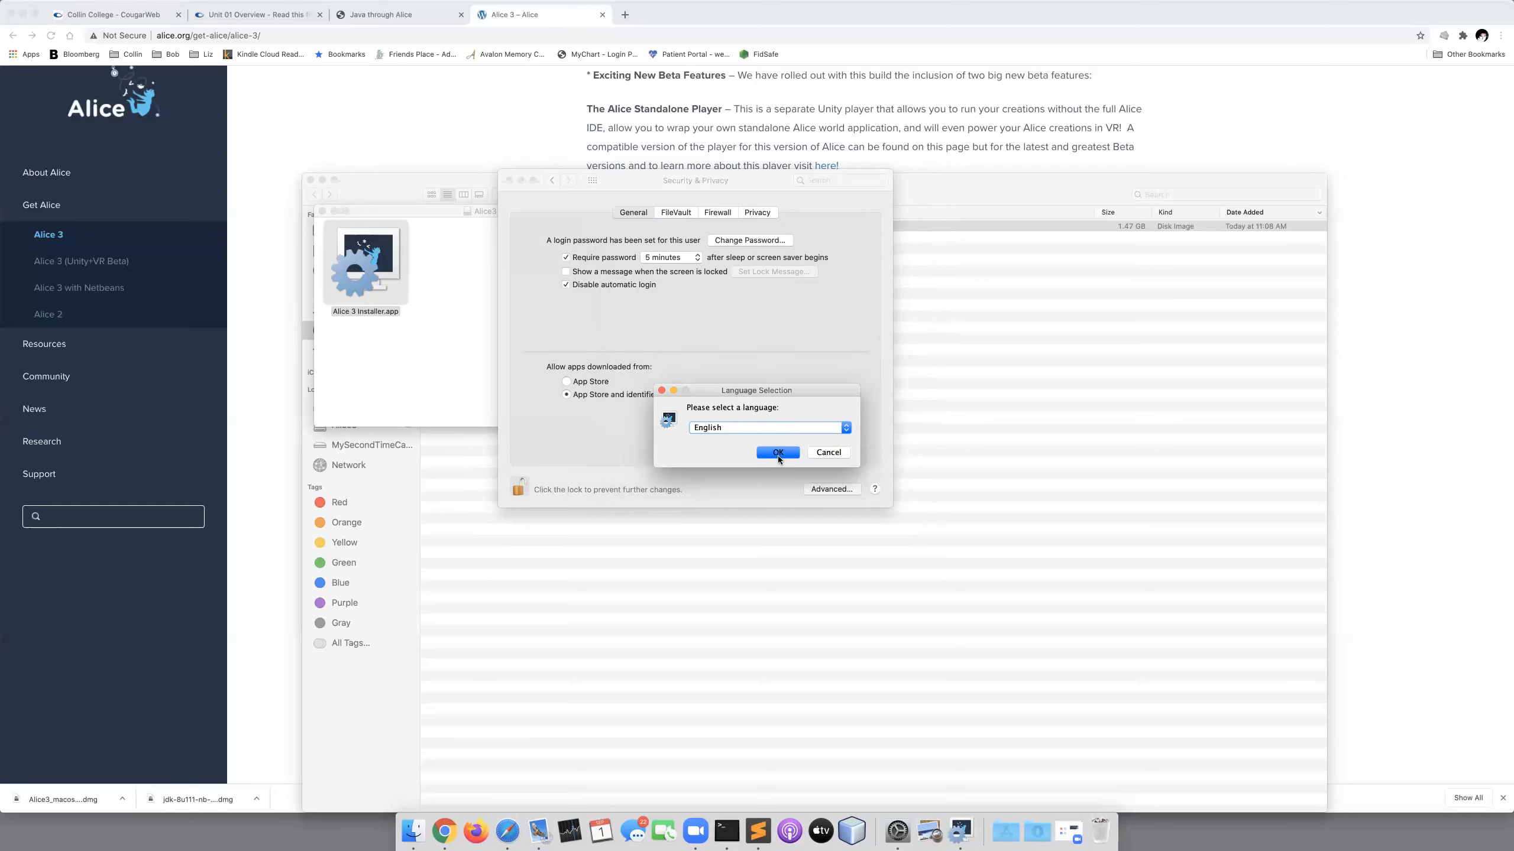
Start the Alice 3 setup in English and accept the license agreement.
left_click(778, 453)
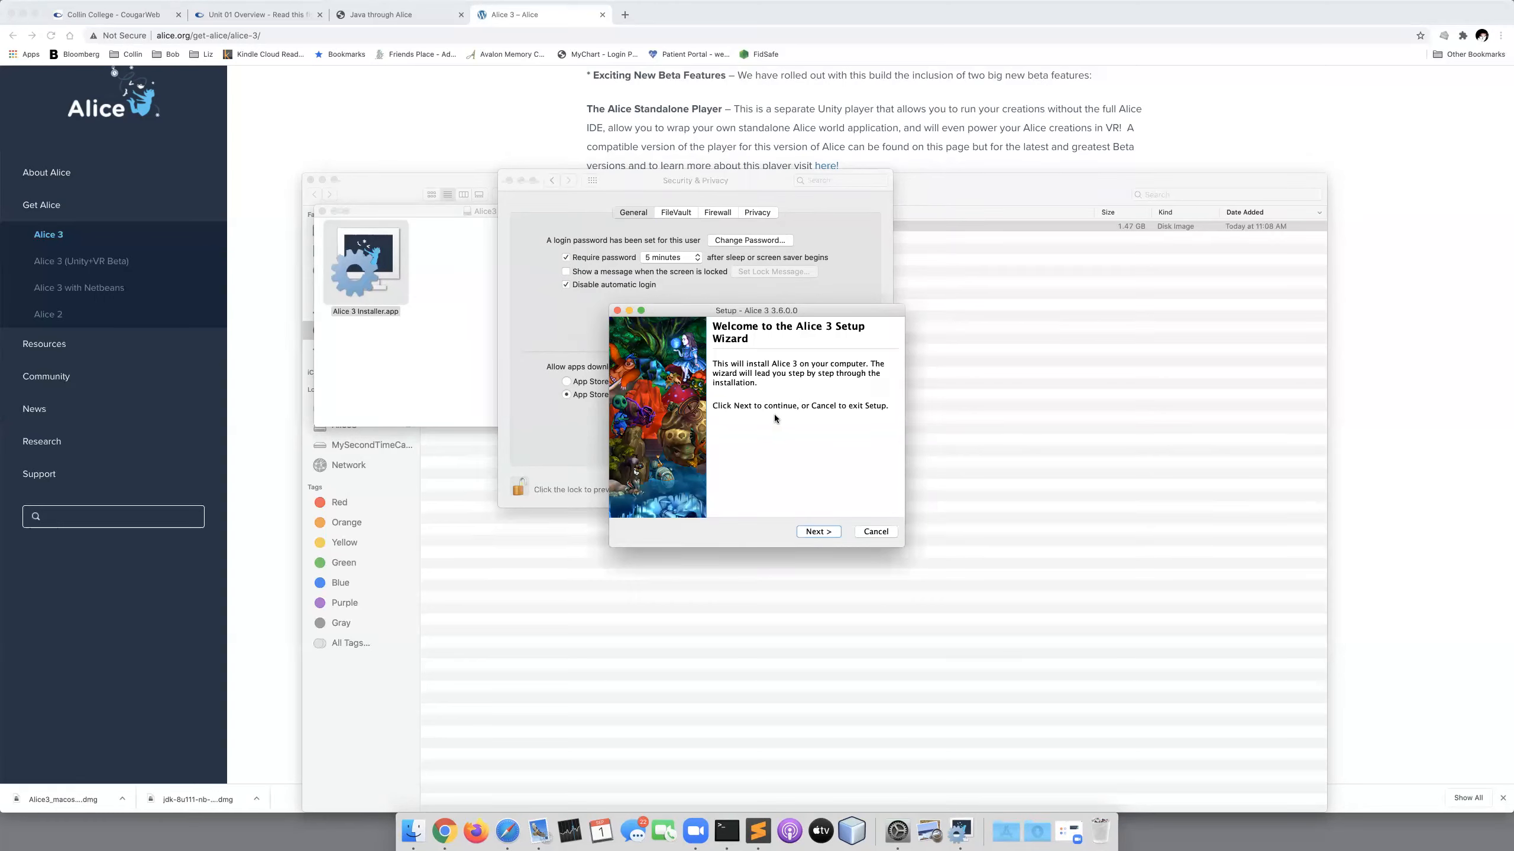
left_click(819, 531)
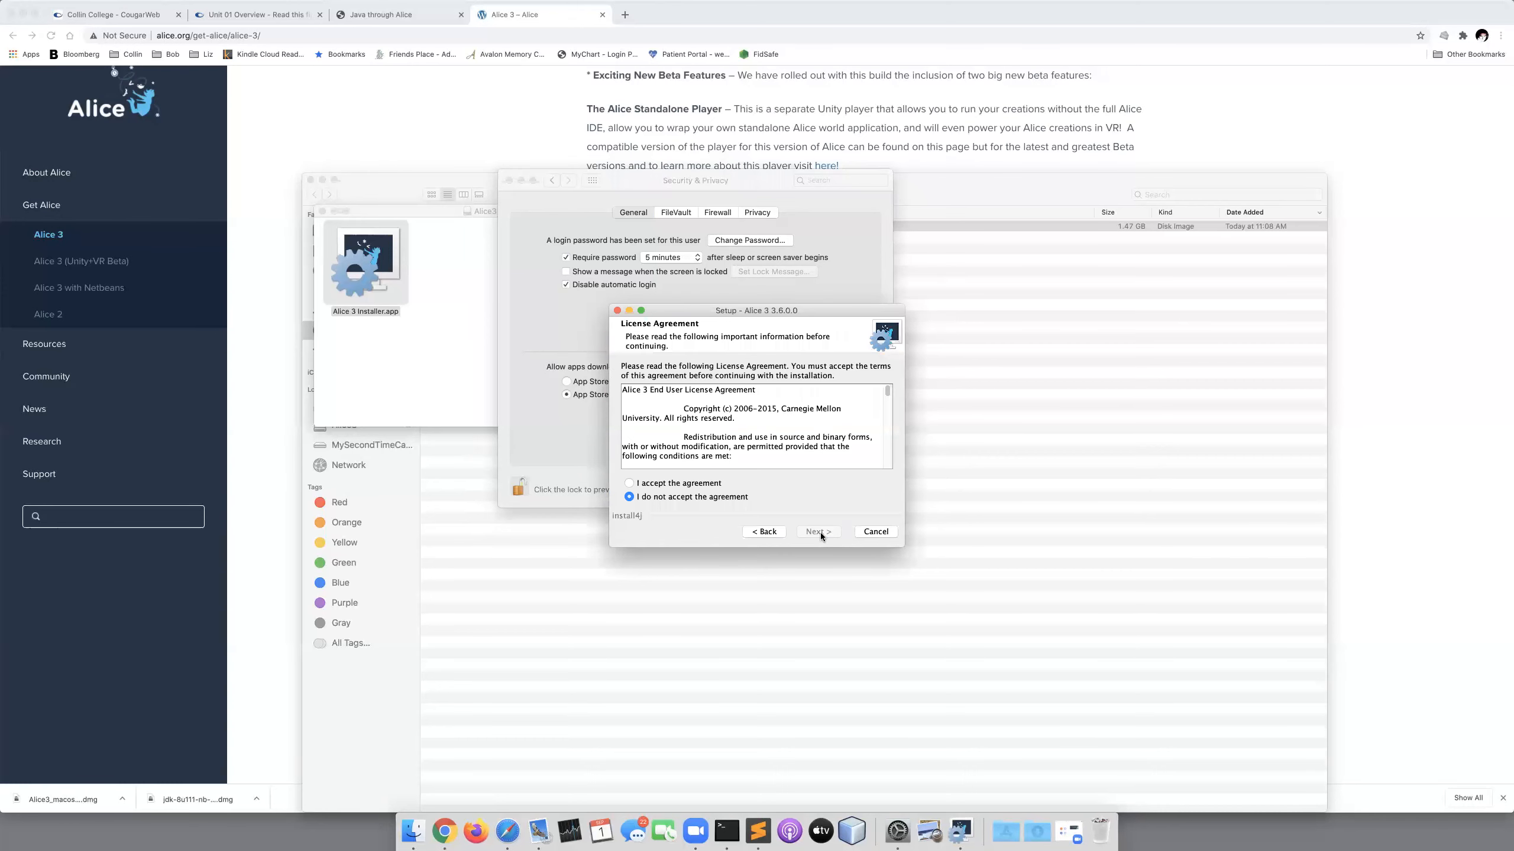
left_click(708, 484)
left_click(821, 531)
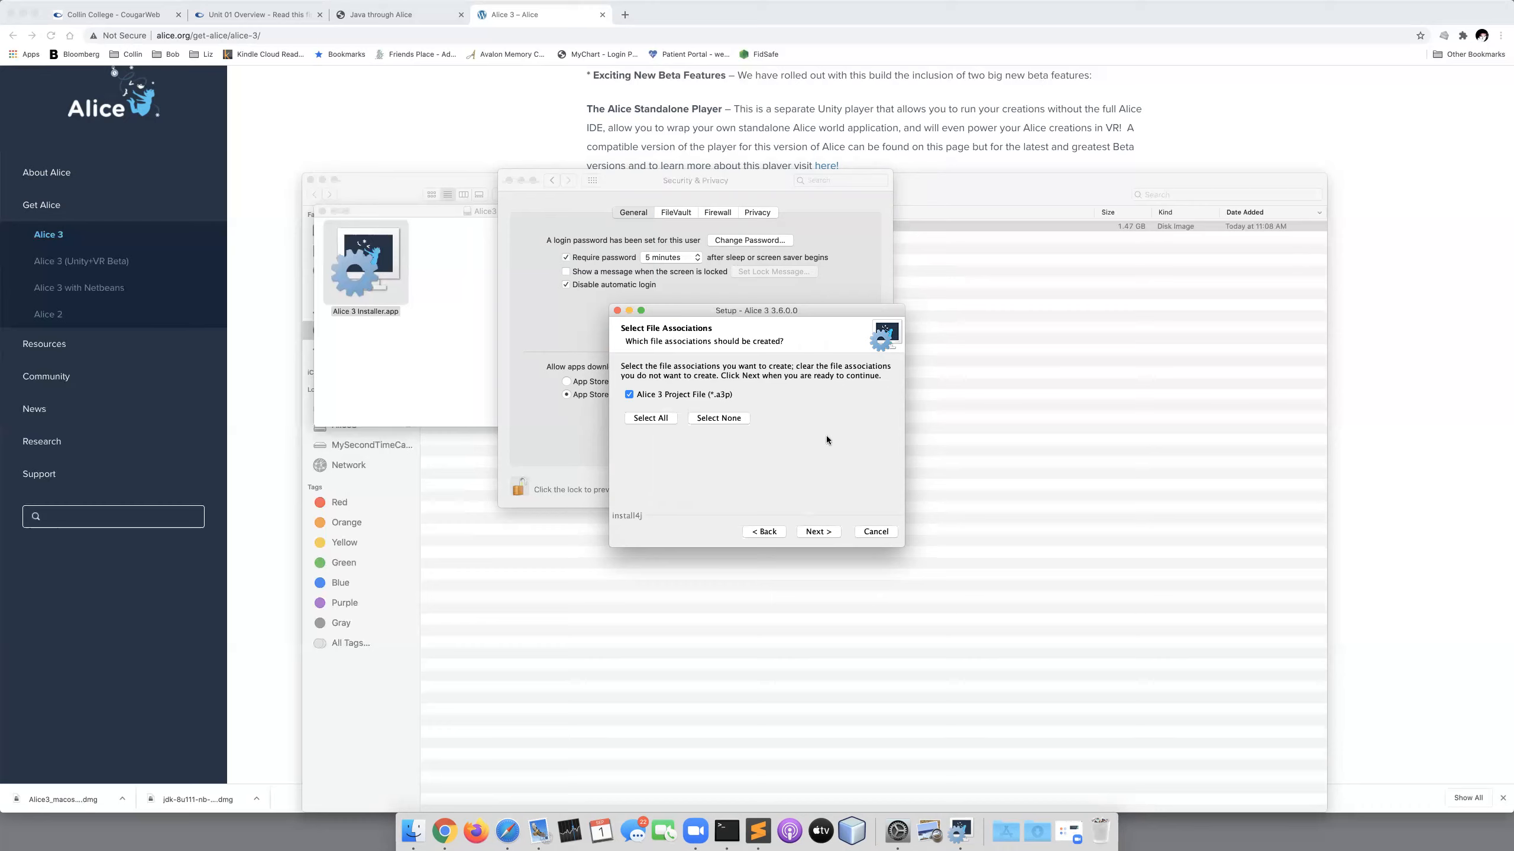
Keep the Alice 3 Project File (*.a3p) association, install Alice 3 into /Applications and finish the setup.
left_click(816, 532)
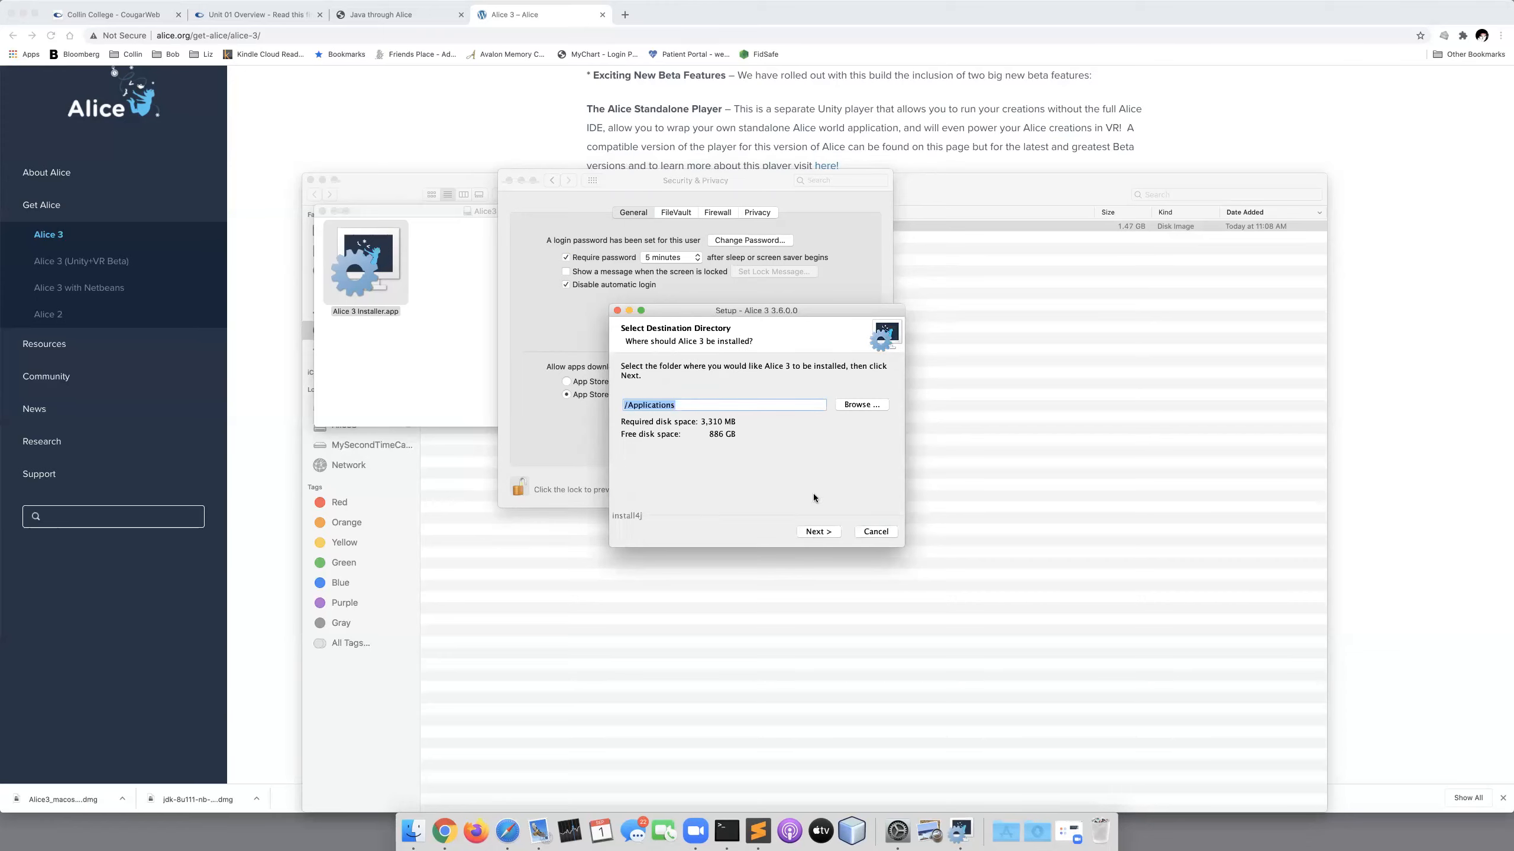
left_click(816, 532)
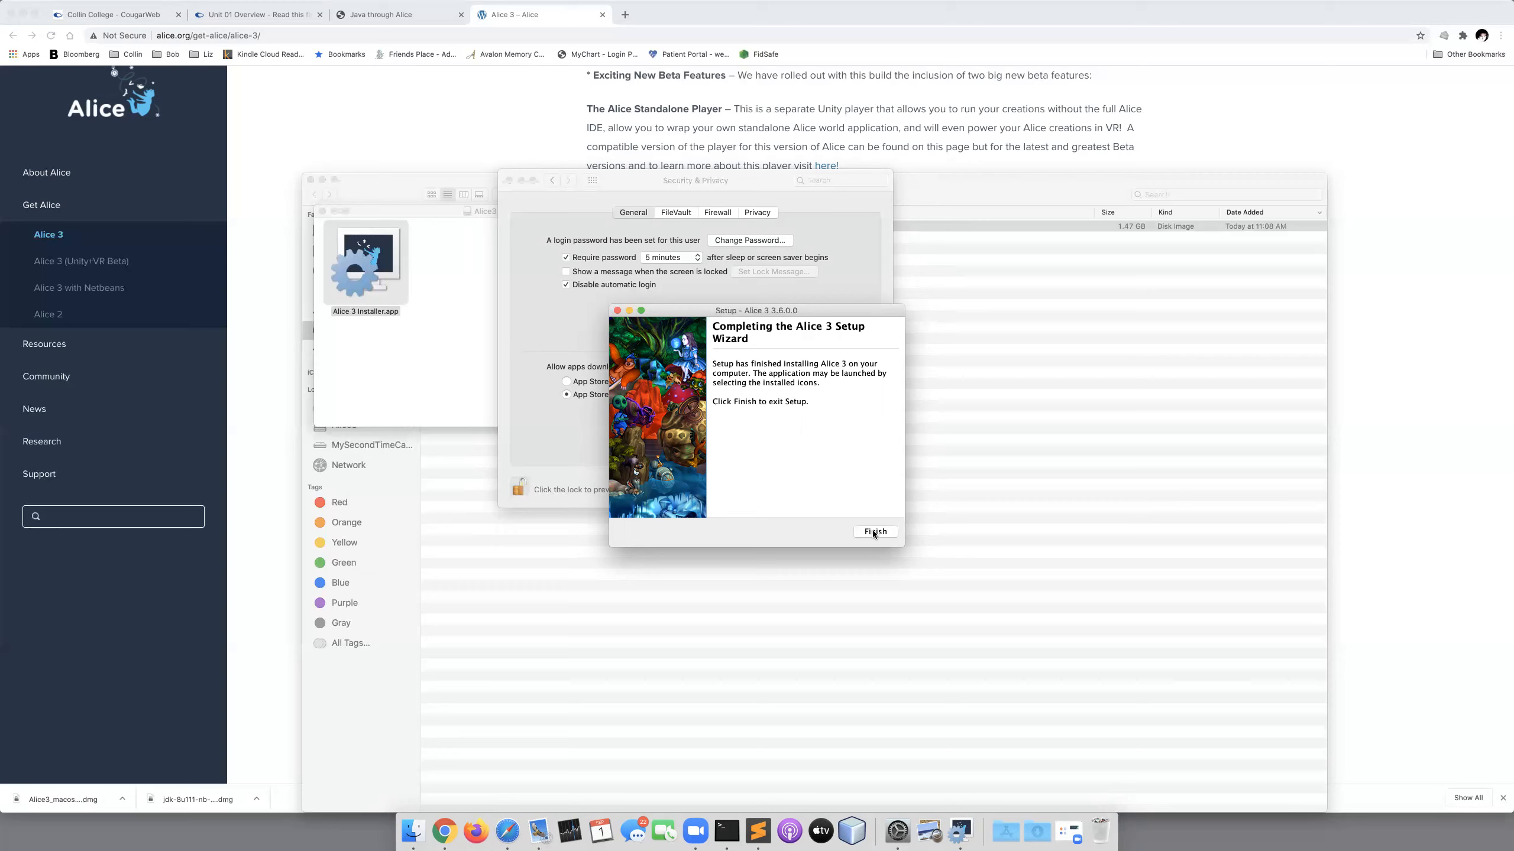
left_click(873, 531)
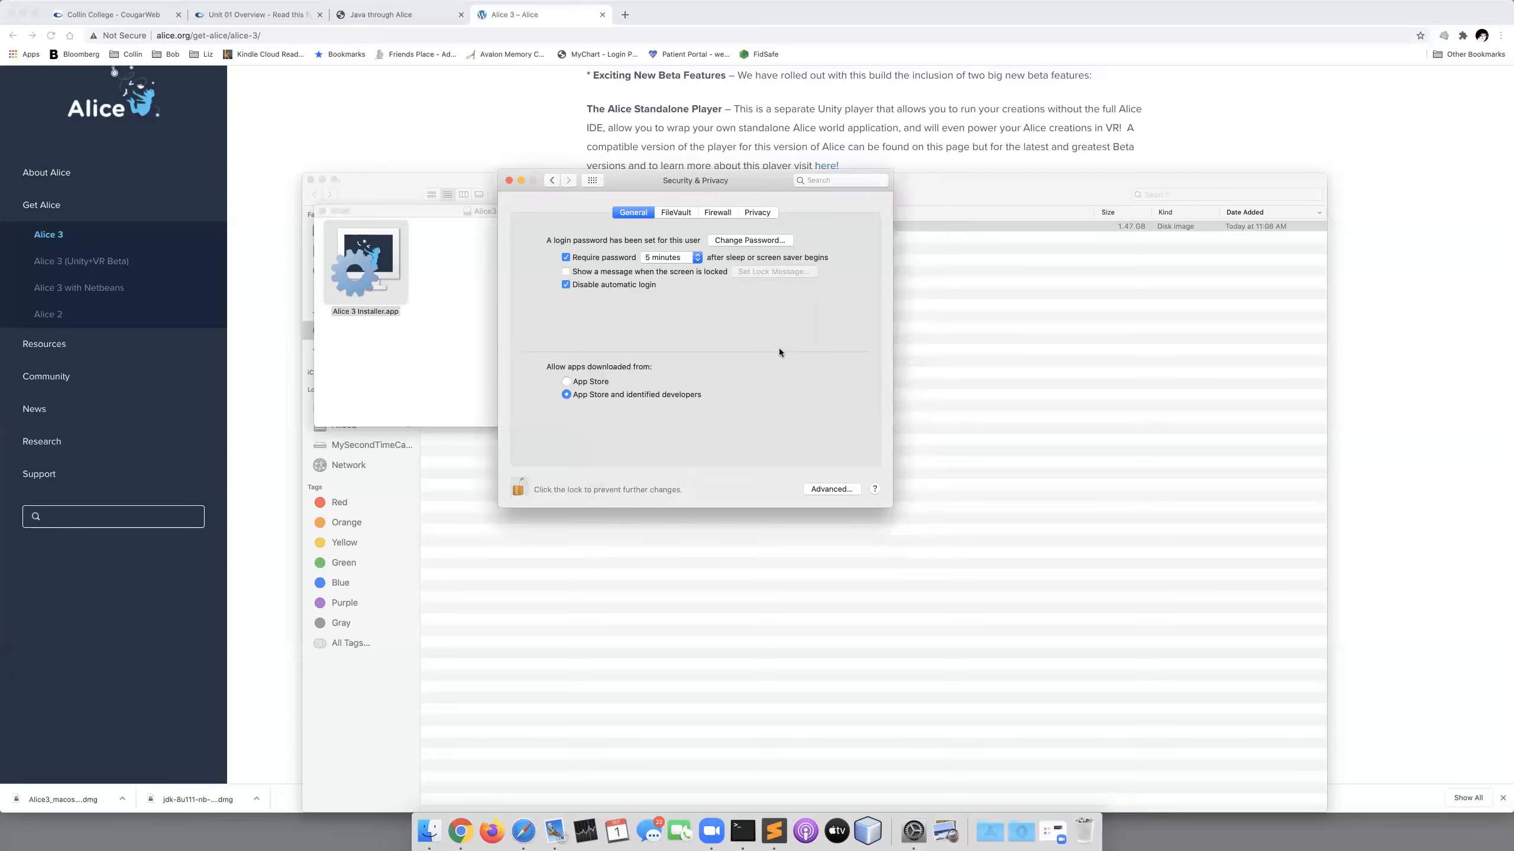
Close the Security & Privacy window, the Alice3 disk image window and the Downloads window.
left_click(509, 181)
left_click(322, 211)
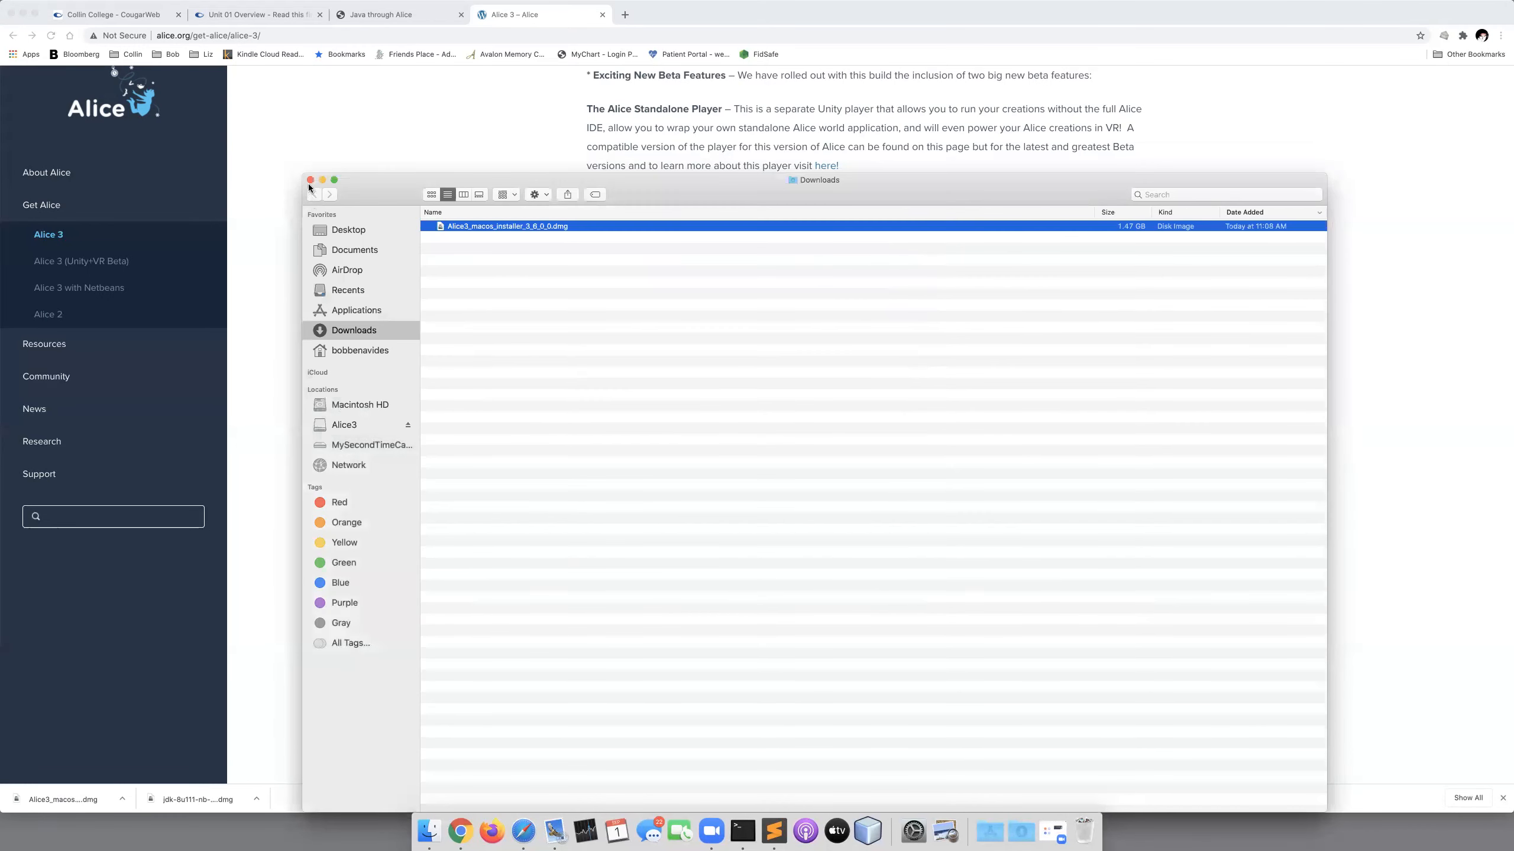
left_click(310, 179)
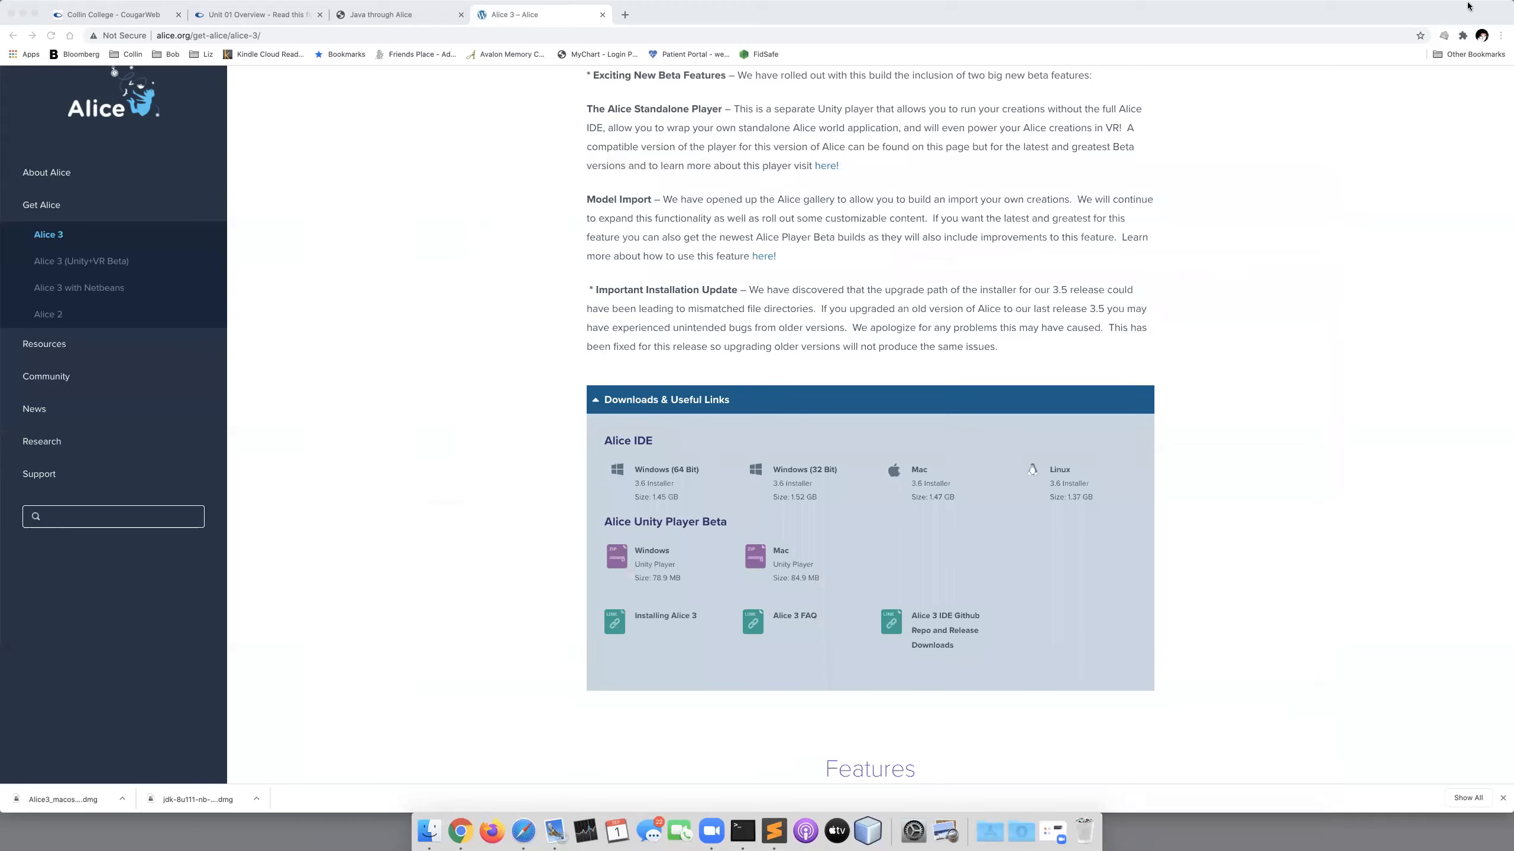
Launch Alice 3 through a Spotlight search for "al".
left_click(1458, 7)
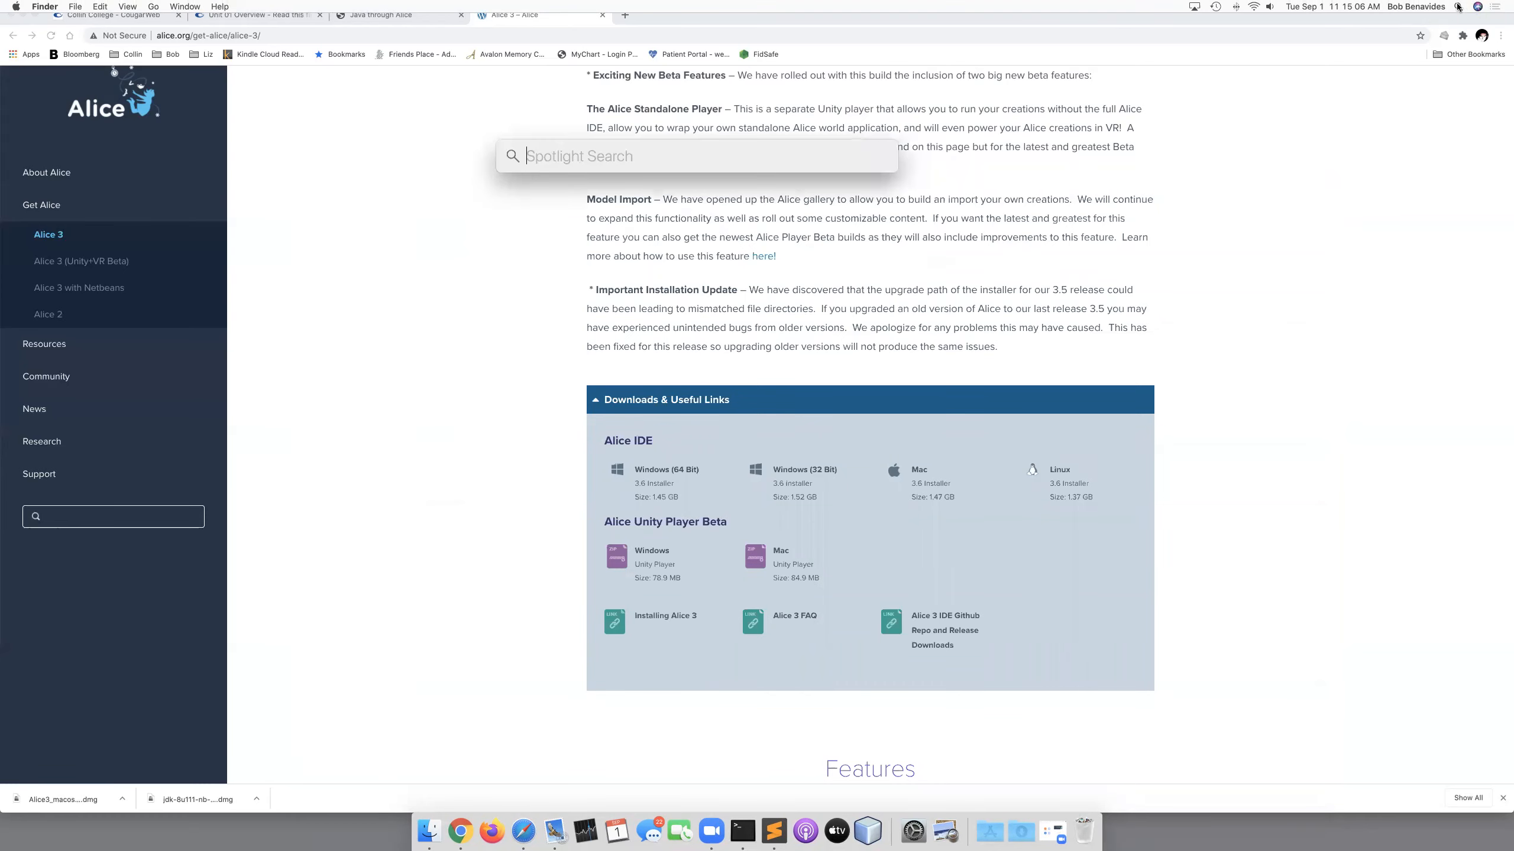
type("al")
key("Return")
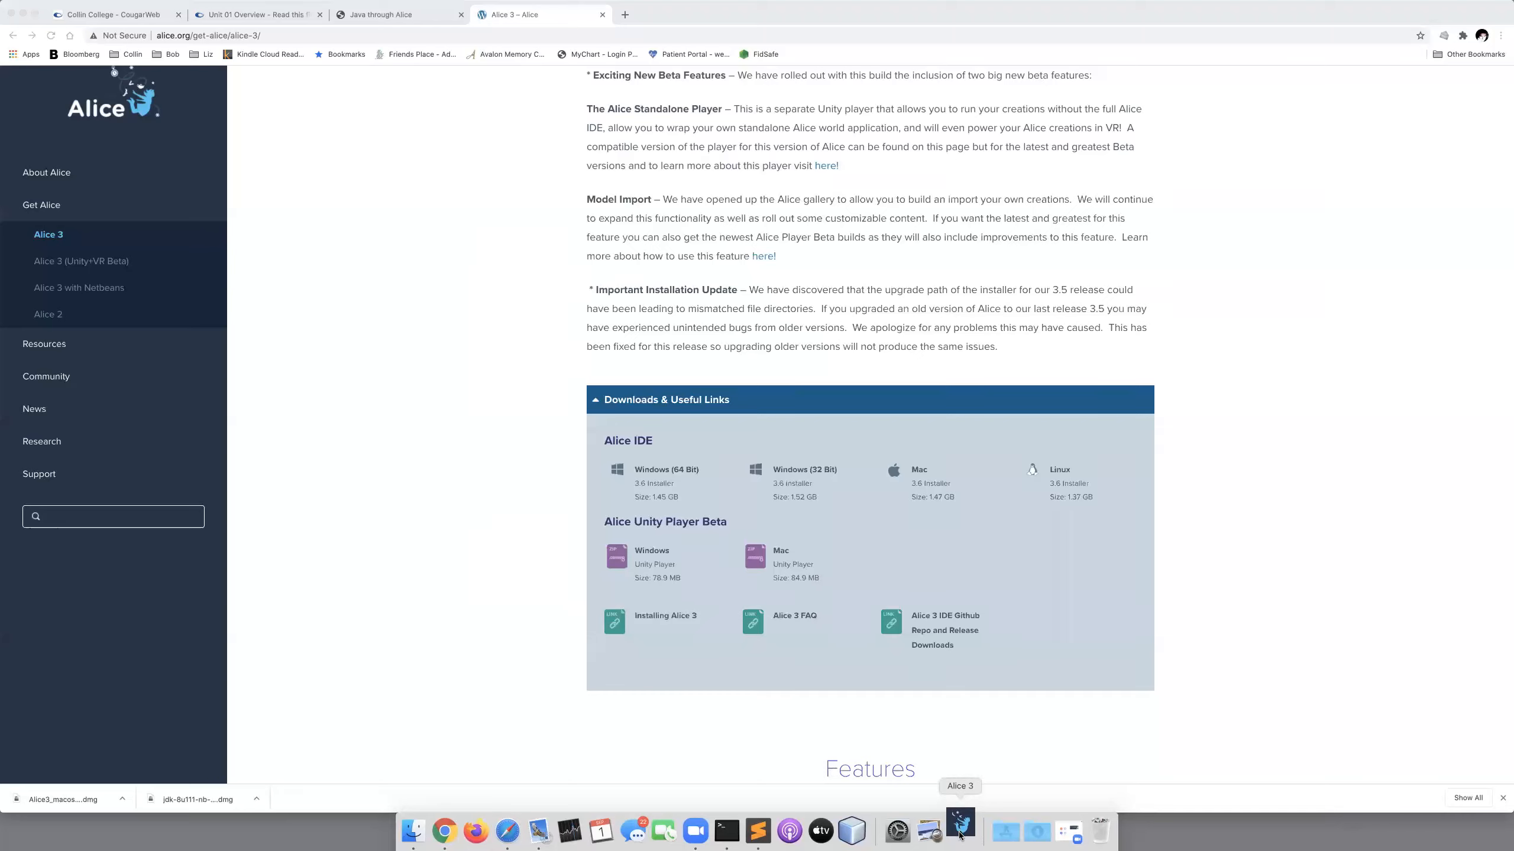
Look up NetBeans 8.2.app in the NetBeans folder and Alice 3.app in the Applications folder, then close the Finder window.
mouse_move(4, 6)
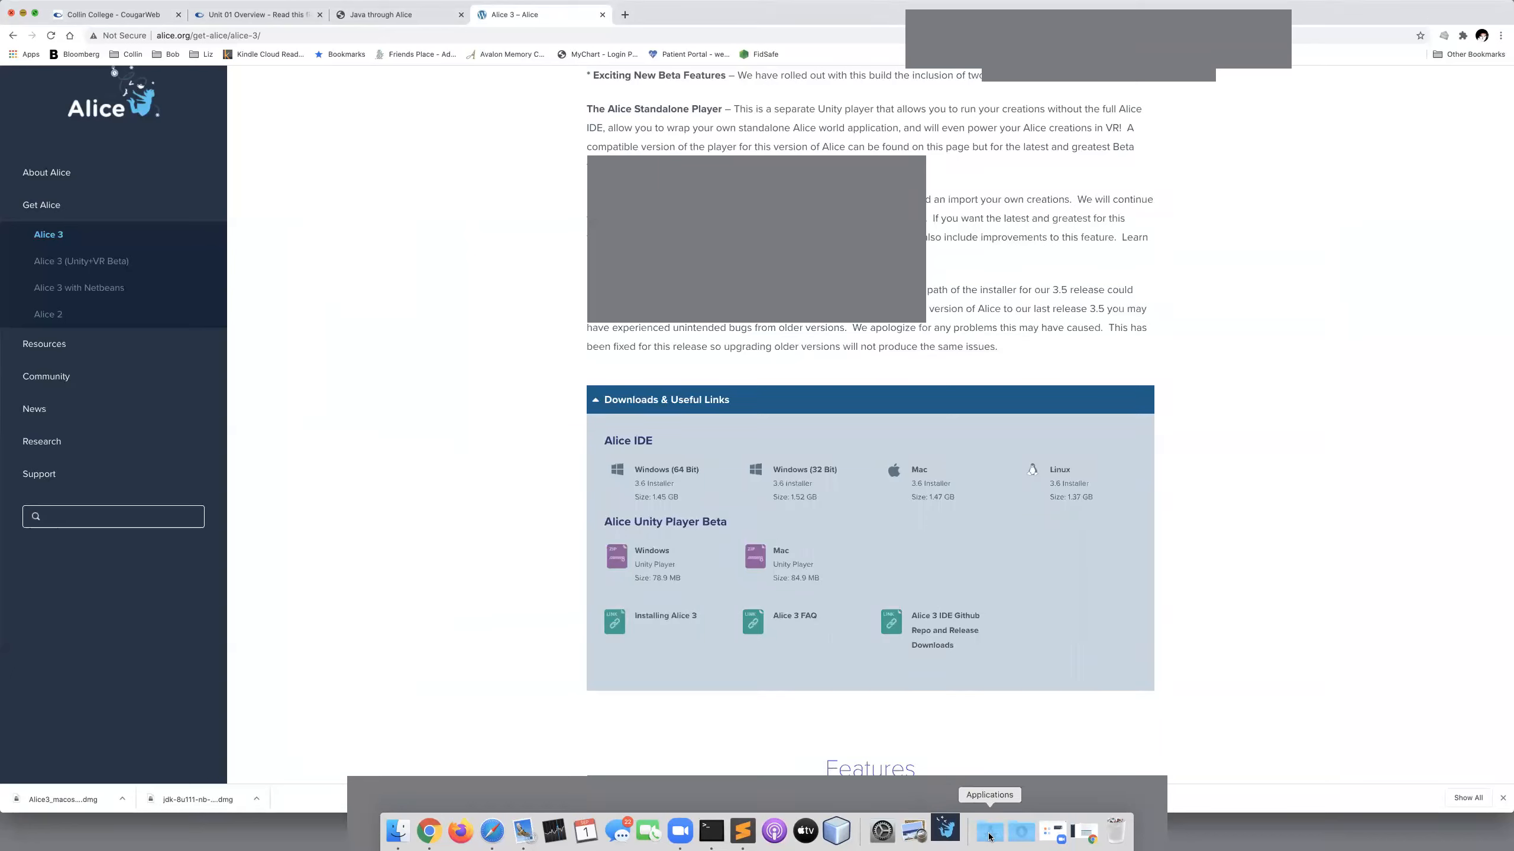
left_click(397, 831)
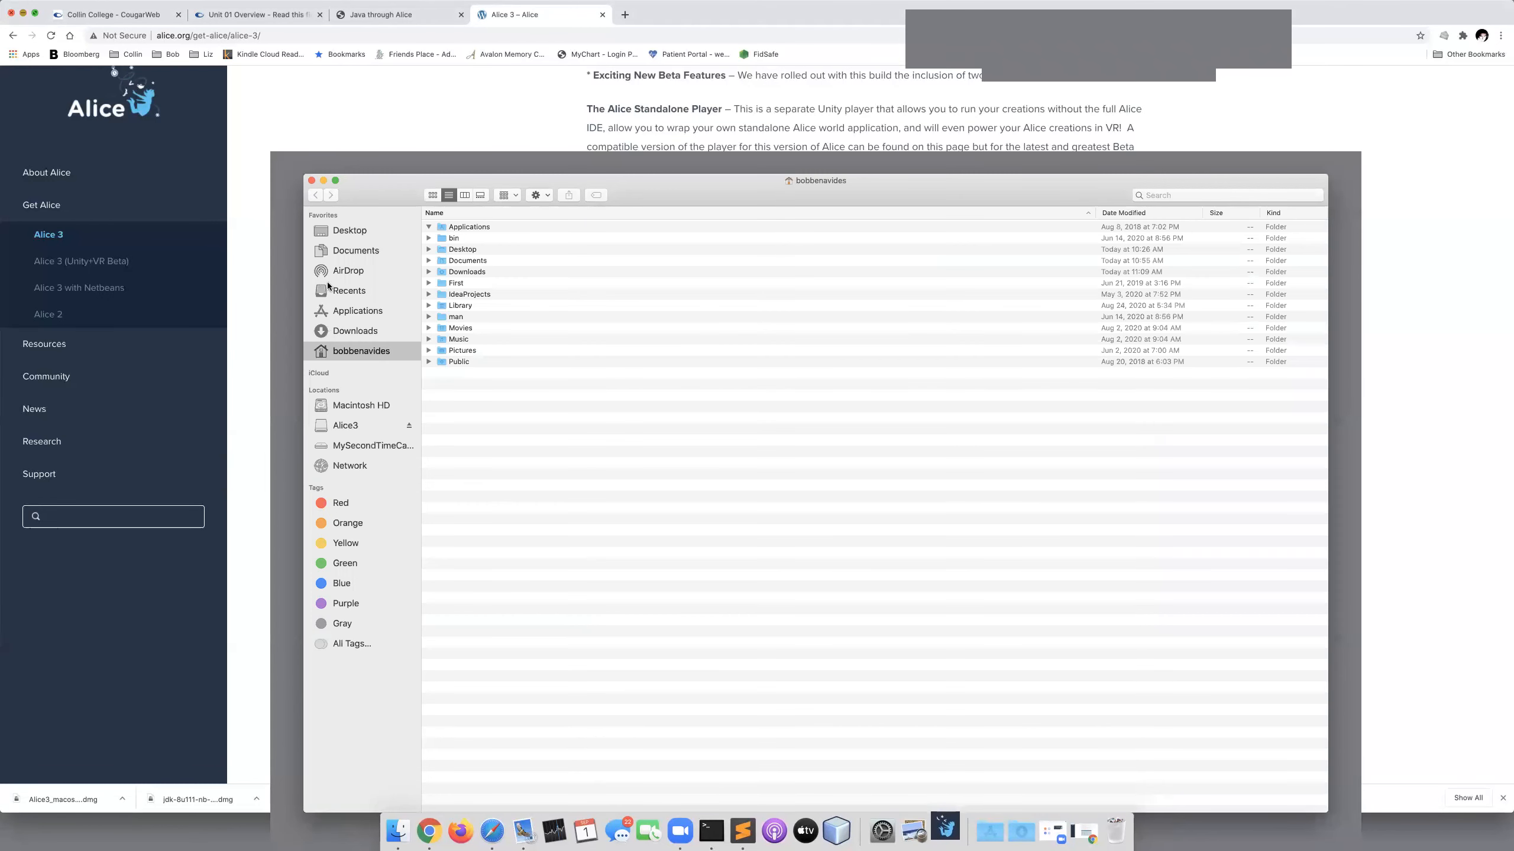
left_click(352, 309)
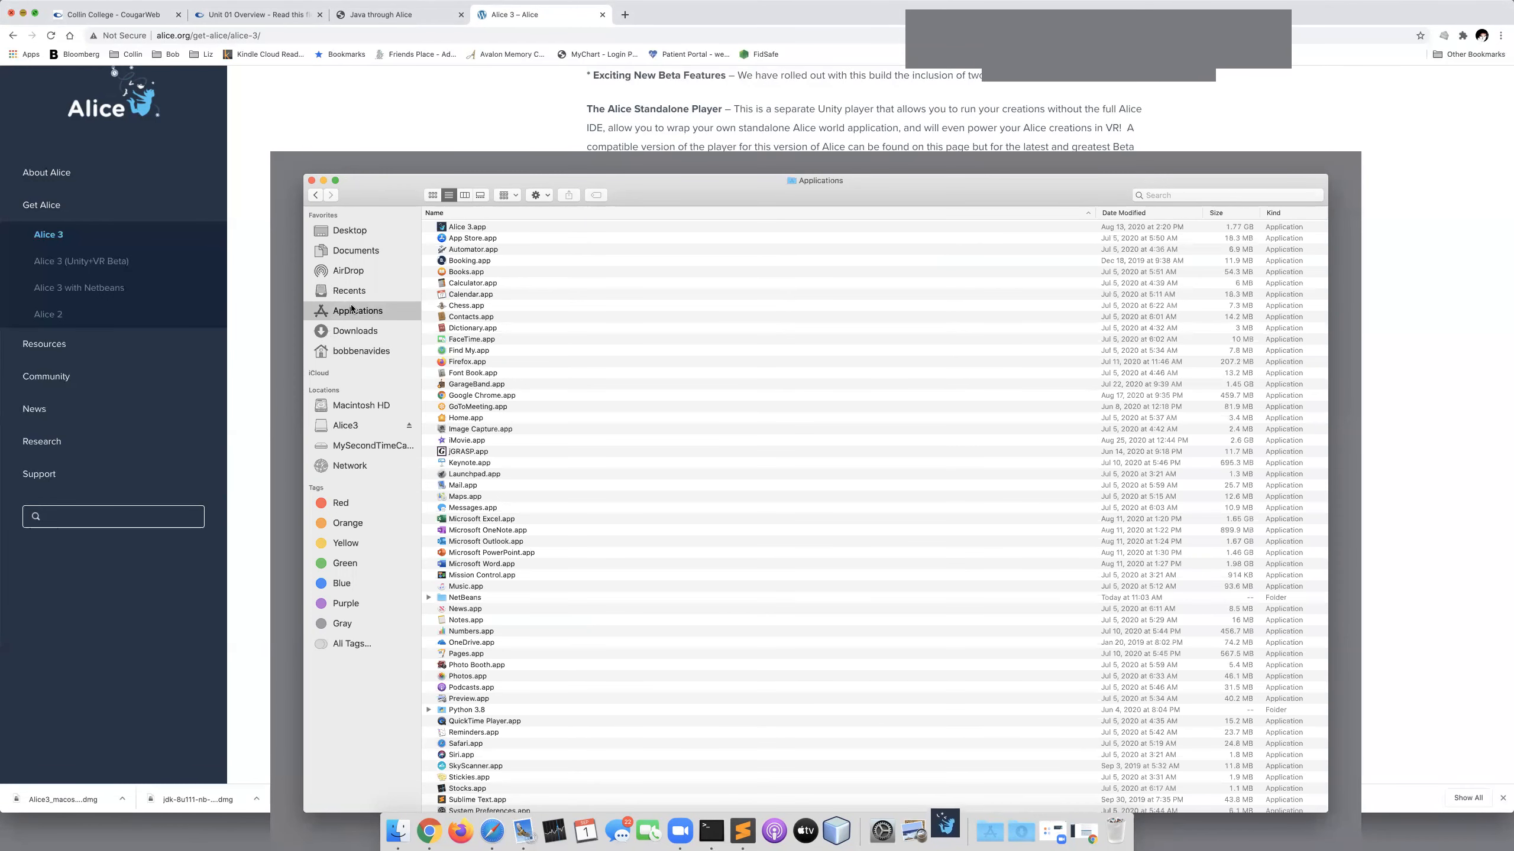
scroll(462, 493, "down", 3)
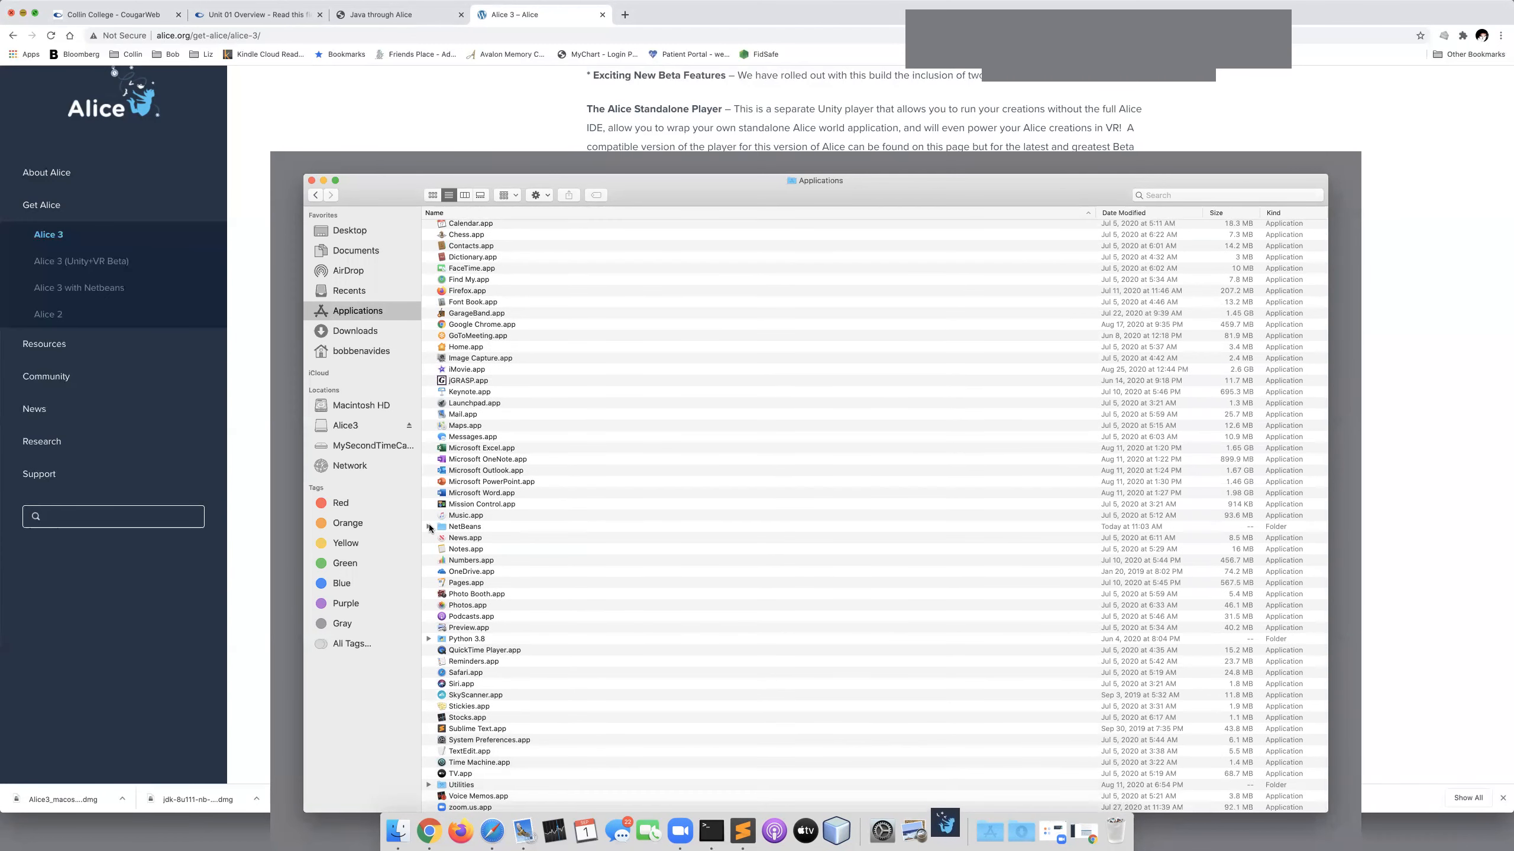
left_click(428, 525)
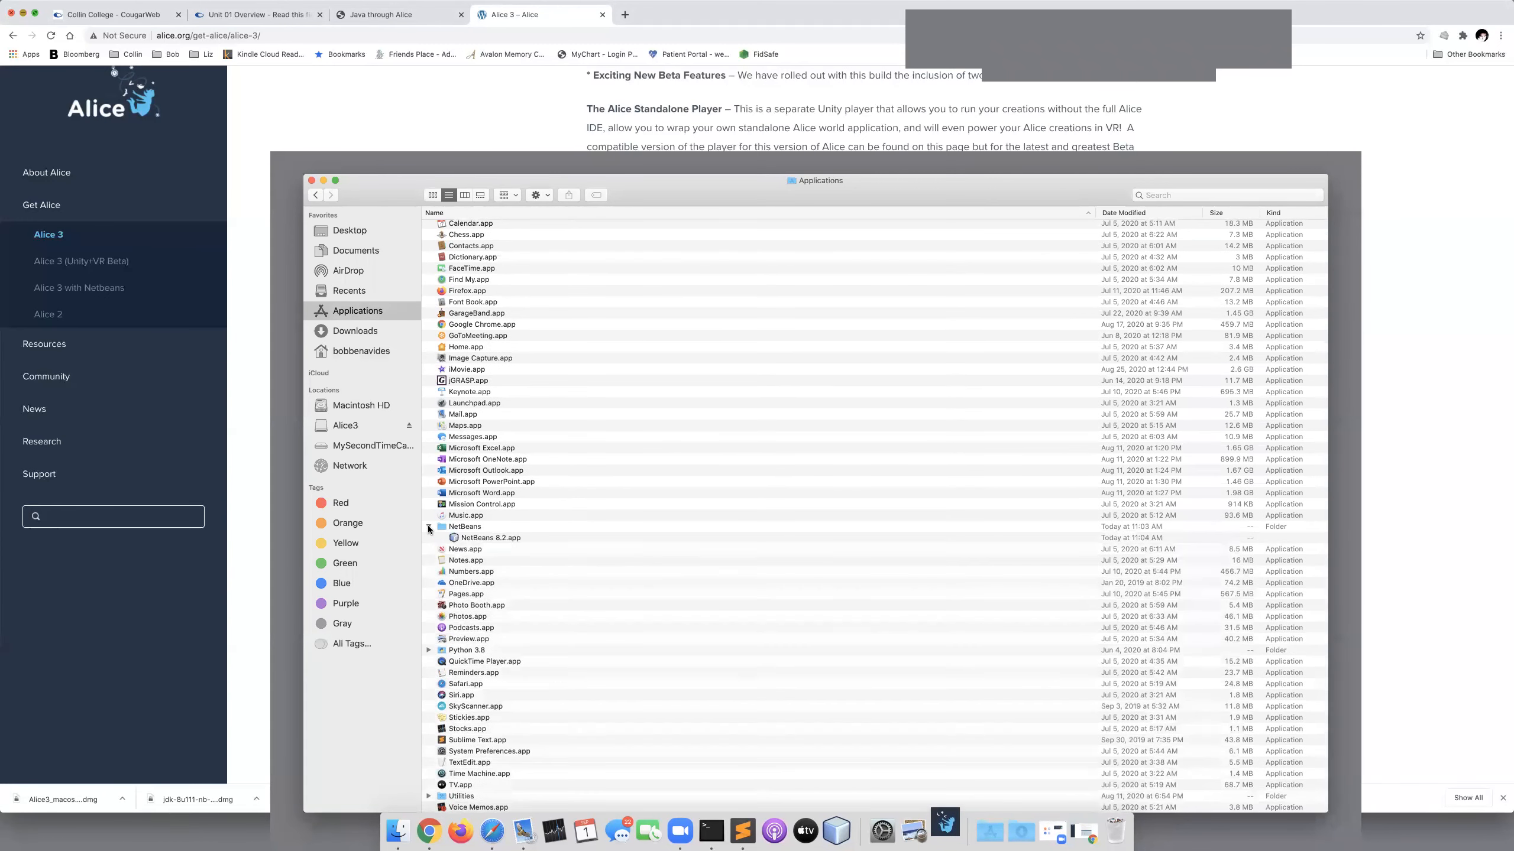
left_click(486, 538)
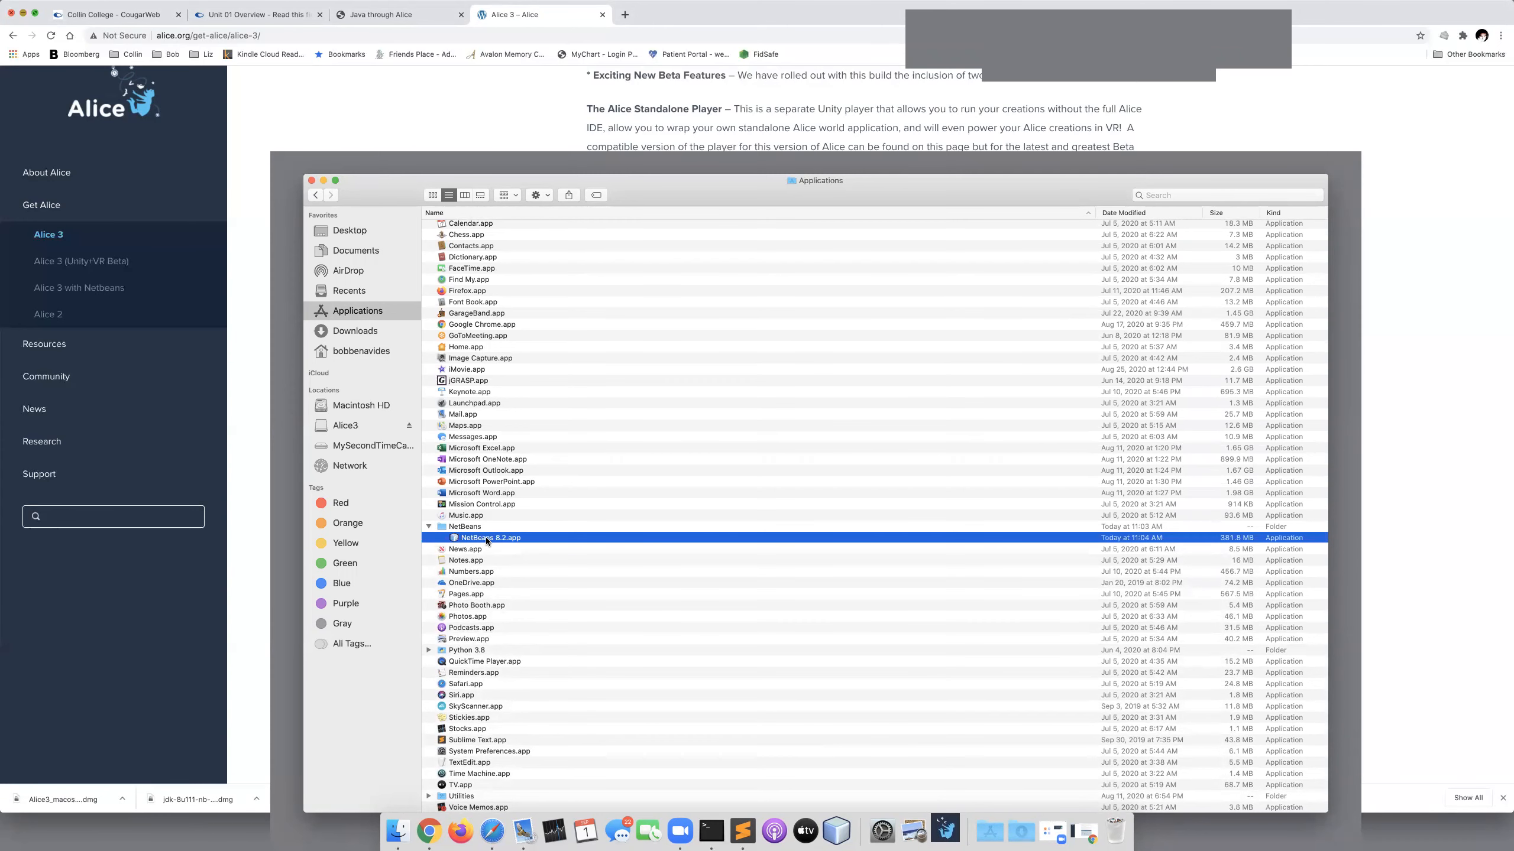
scroll(482, 381, "up", 3)
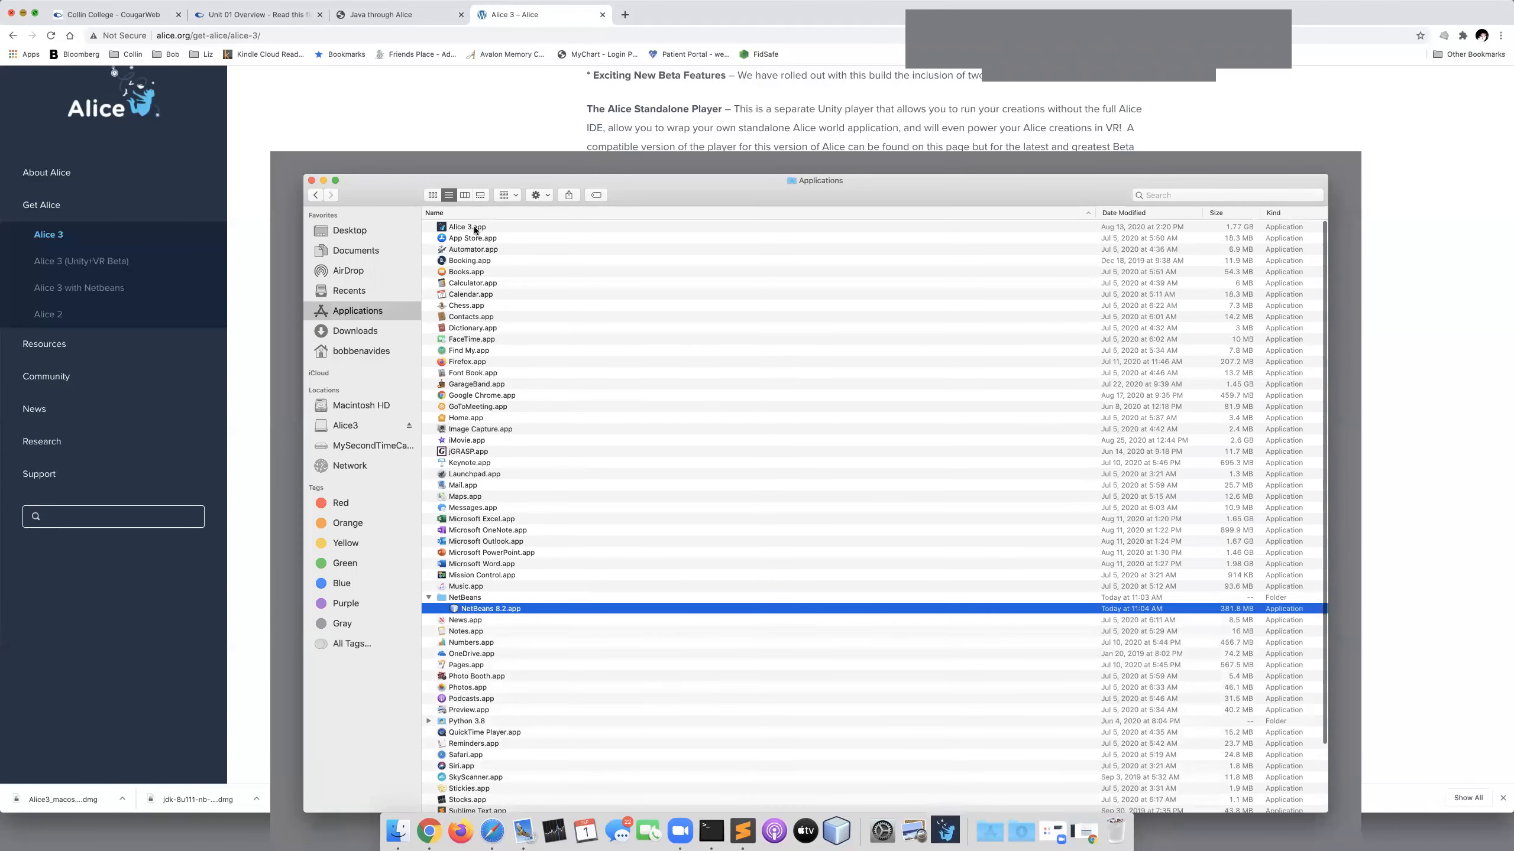
left_click(475, 227)
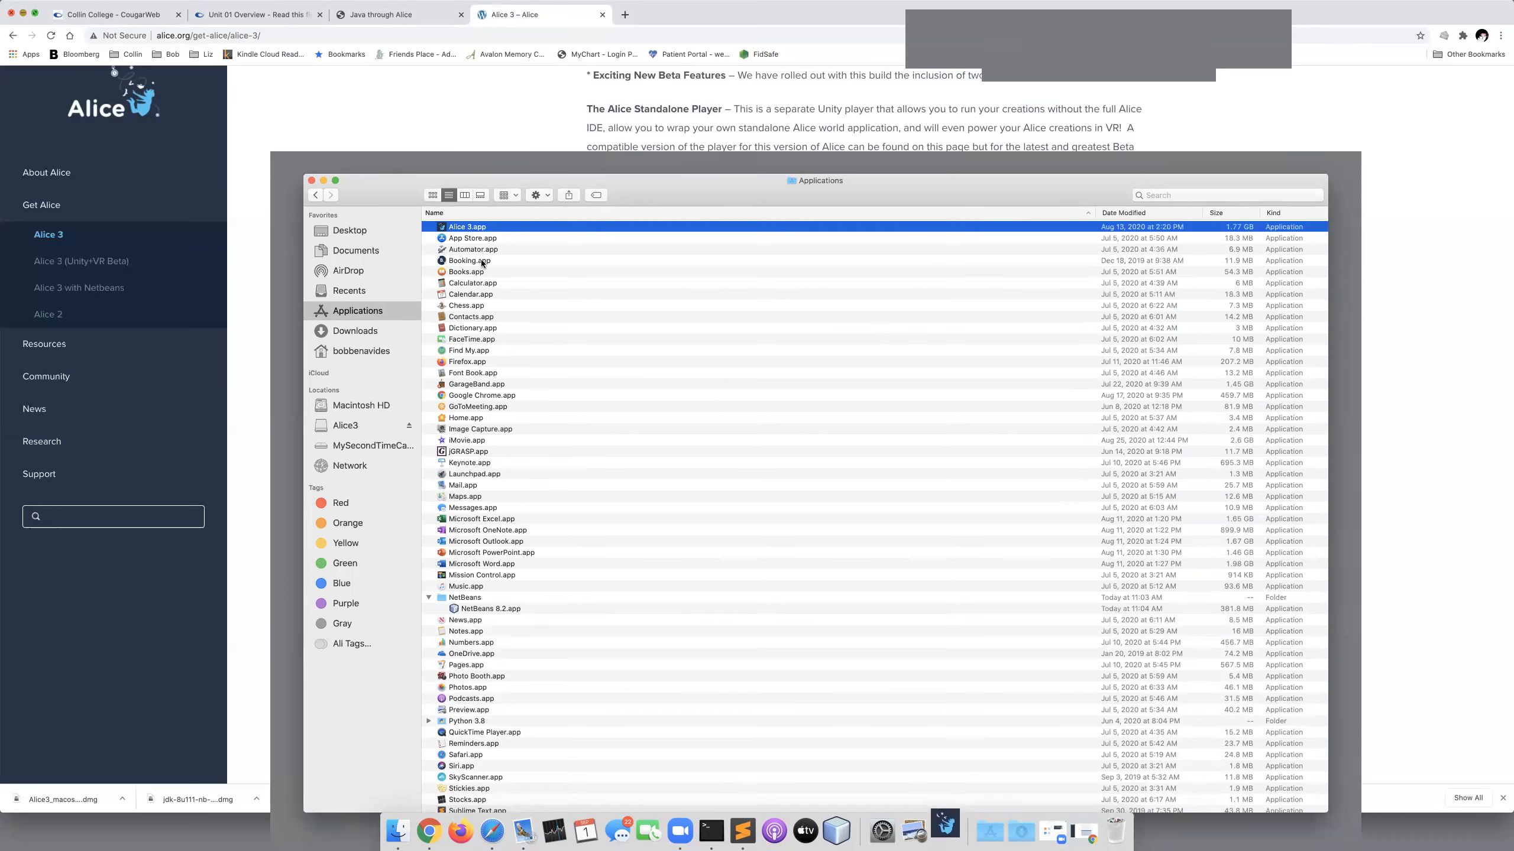
left_click(311, 180)
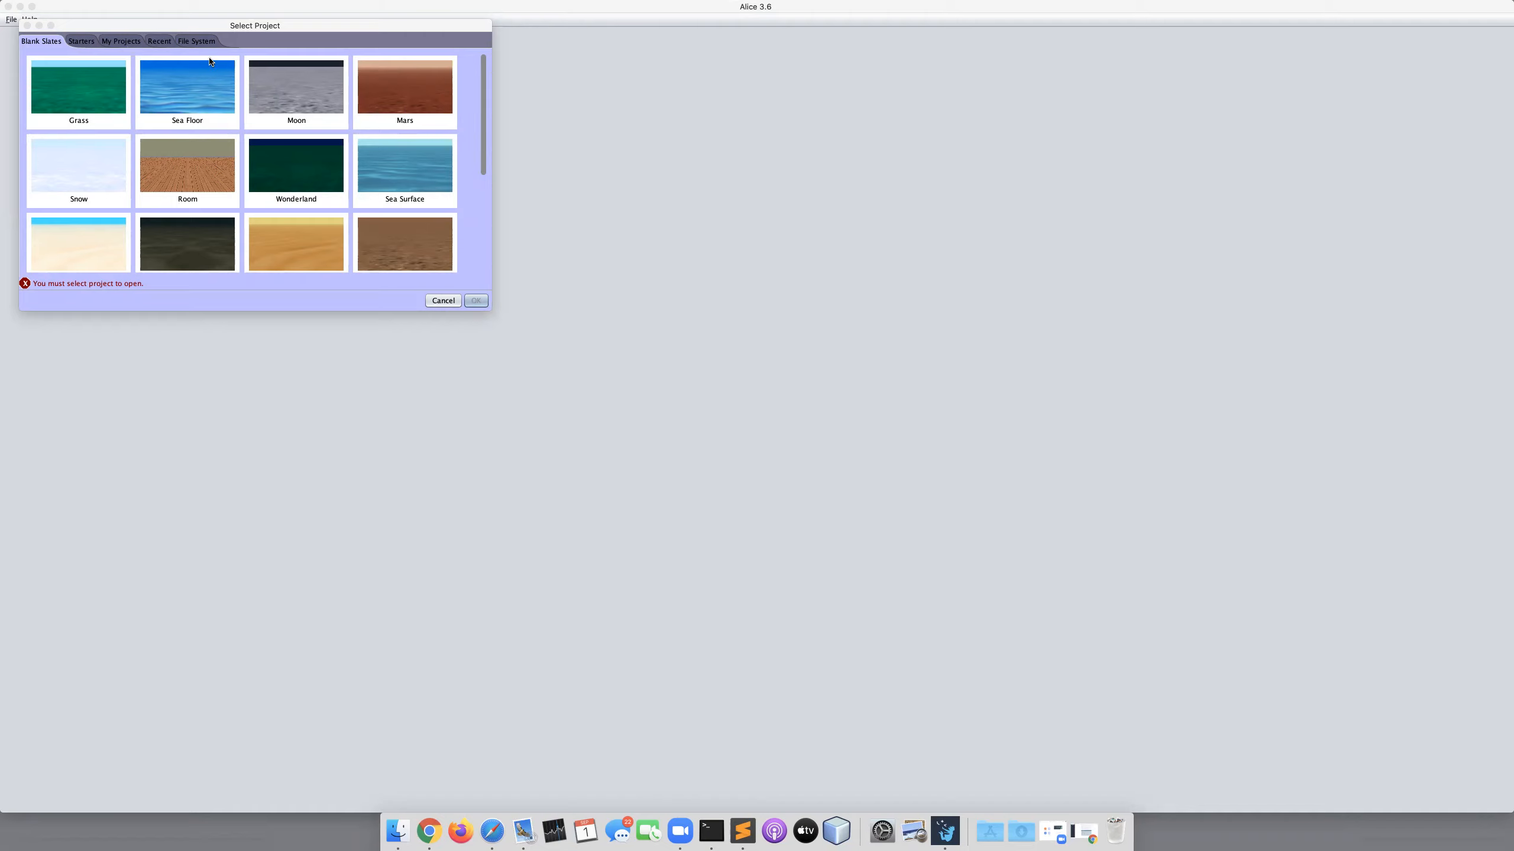
Dismiss the Select Project dialog in Alice 3.6 without choosing a project.
left_click(442, 299)
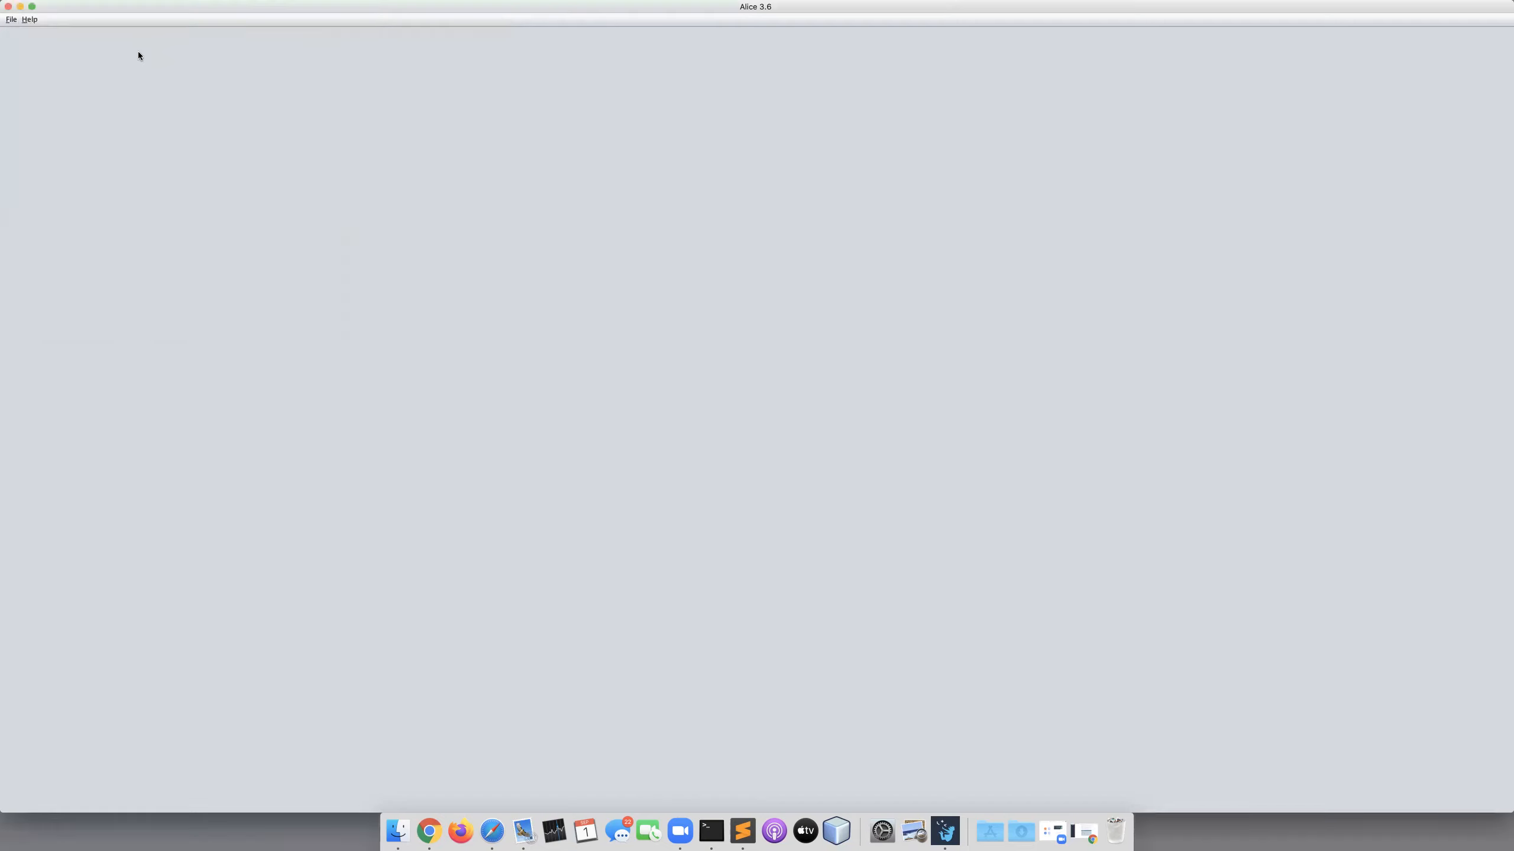
View the web help reference in Alice 3.6 and close the Help window.
left_click(36, 20)
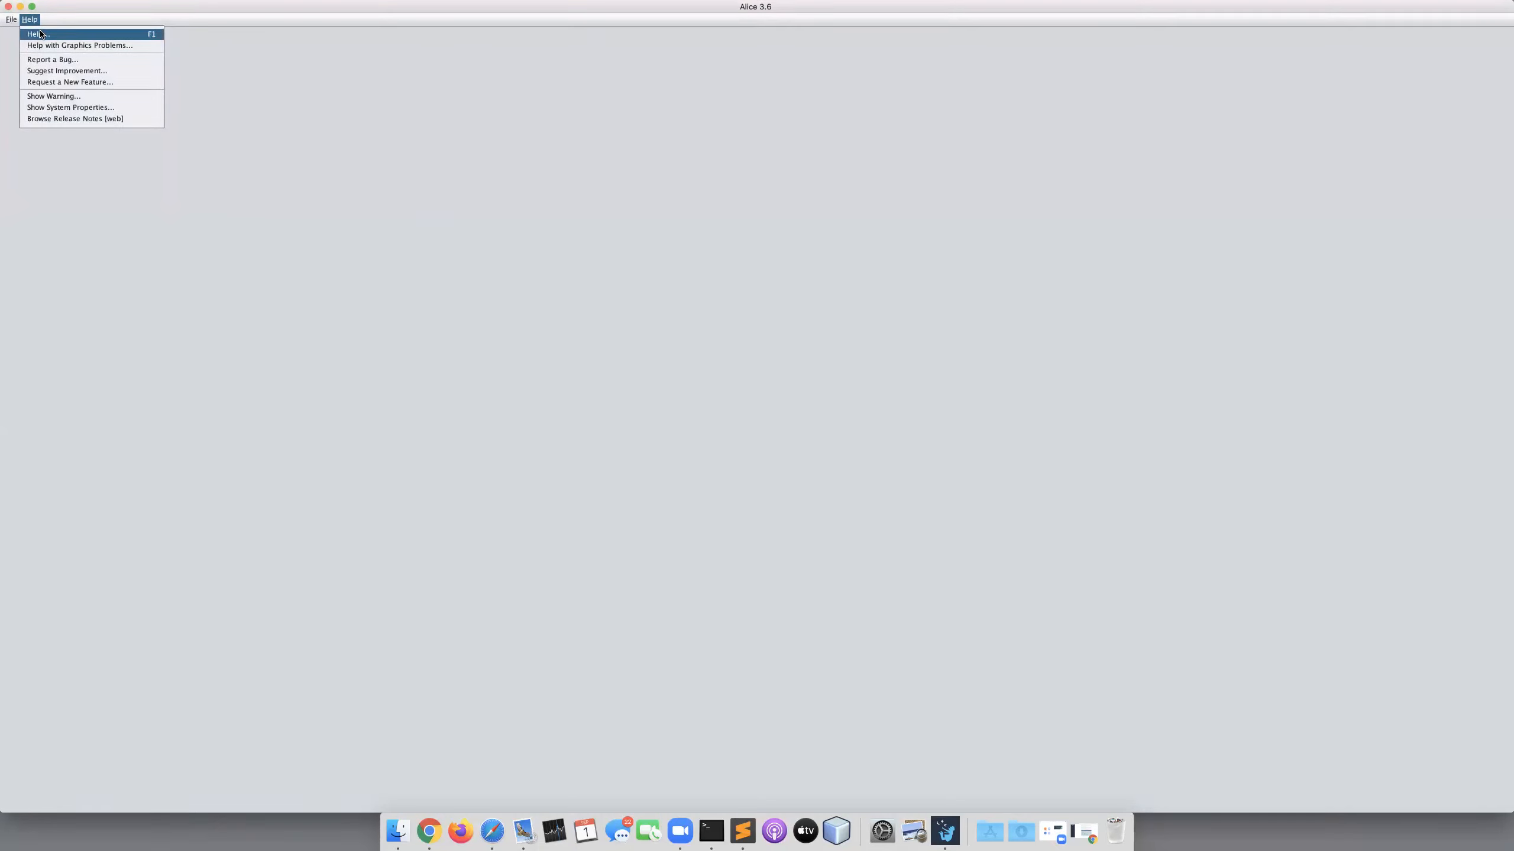
left_click(42, 33)
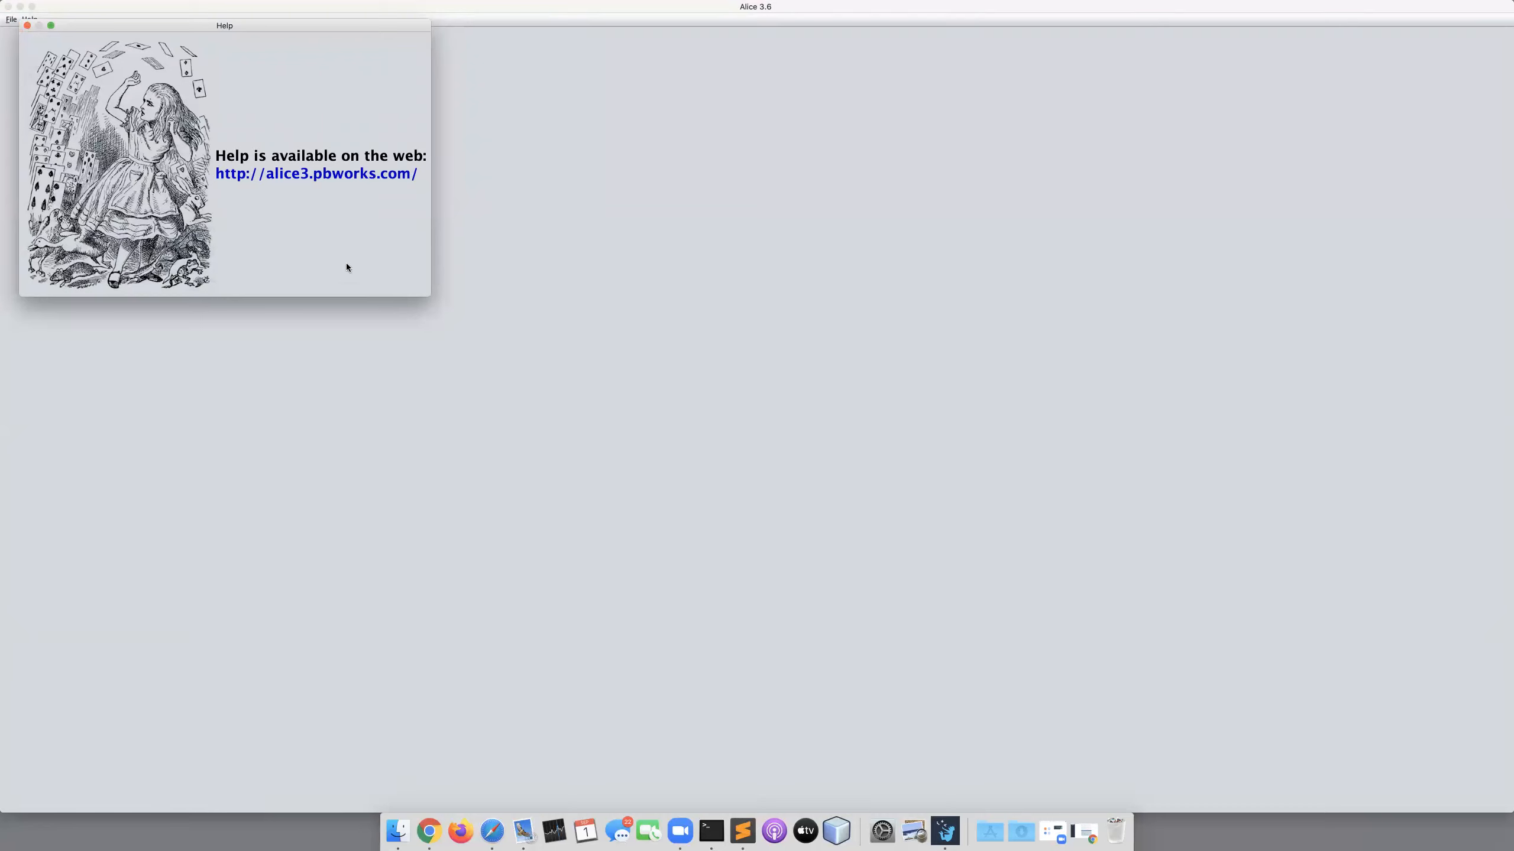
left_click(26, 26)
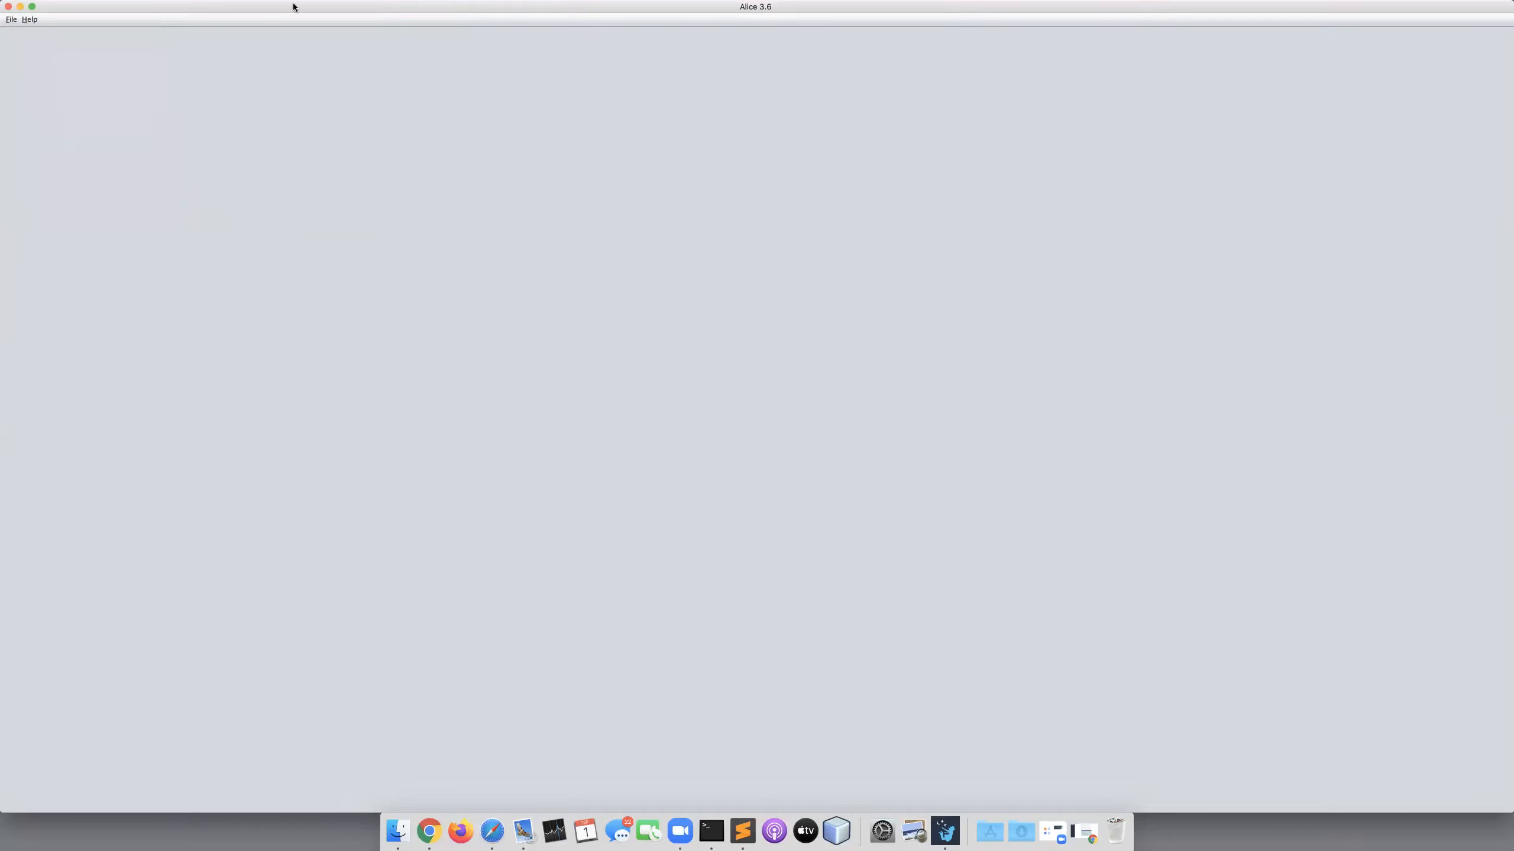
Quit Alice 3.6 and set its icon to stay in the Dock.
left_click(8, 7)
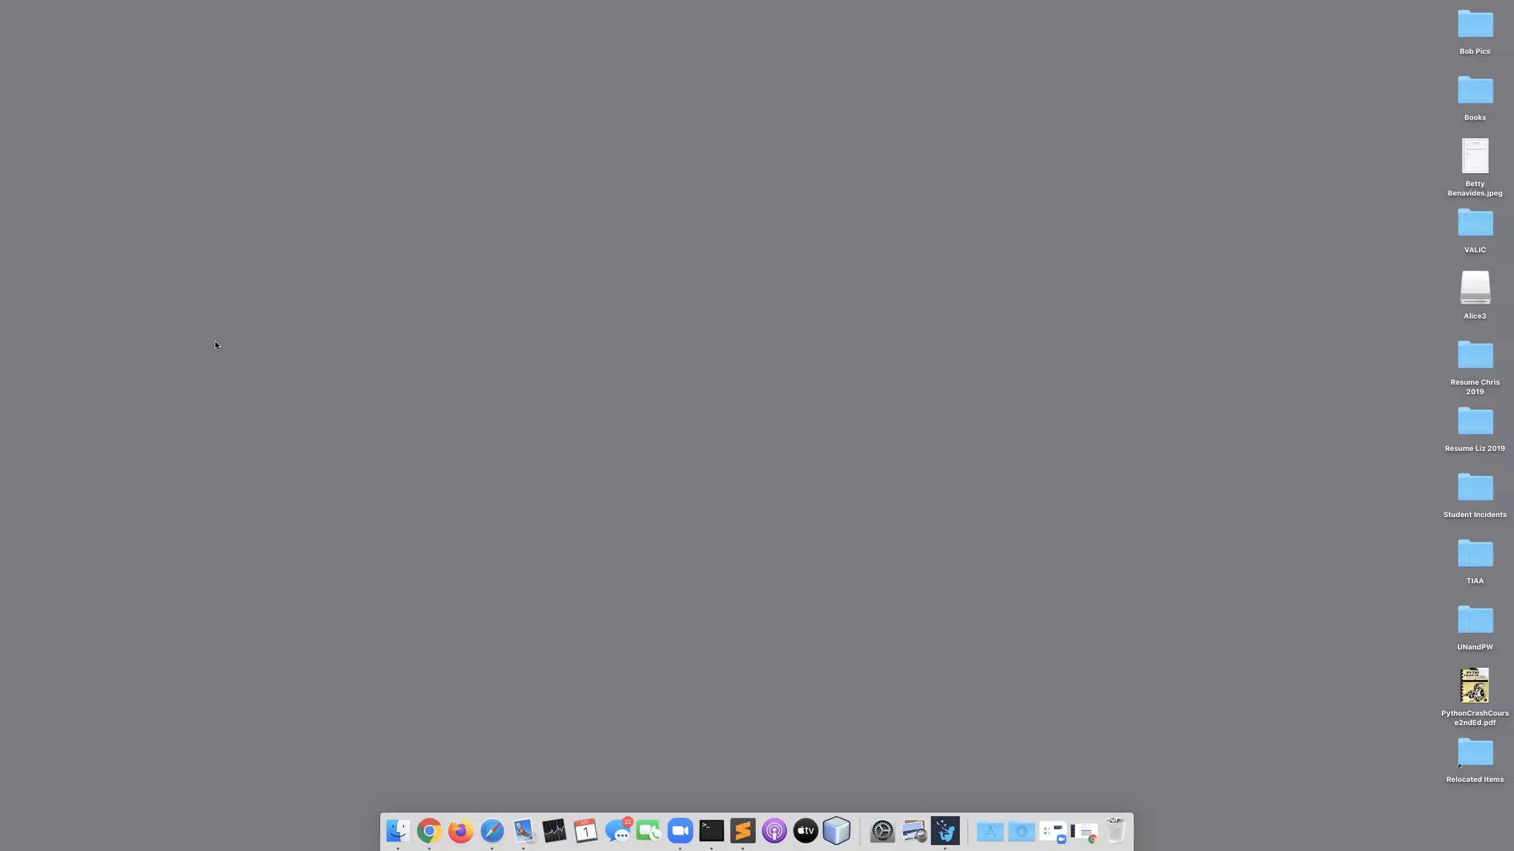
right_click(949, 839)
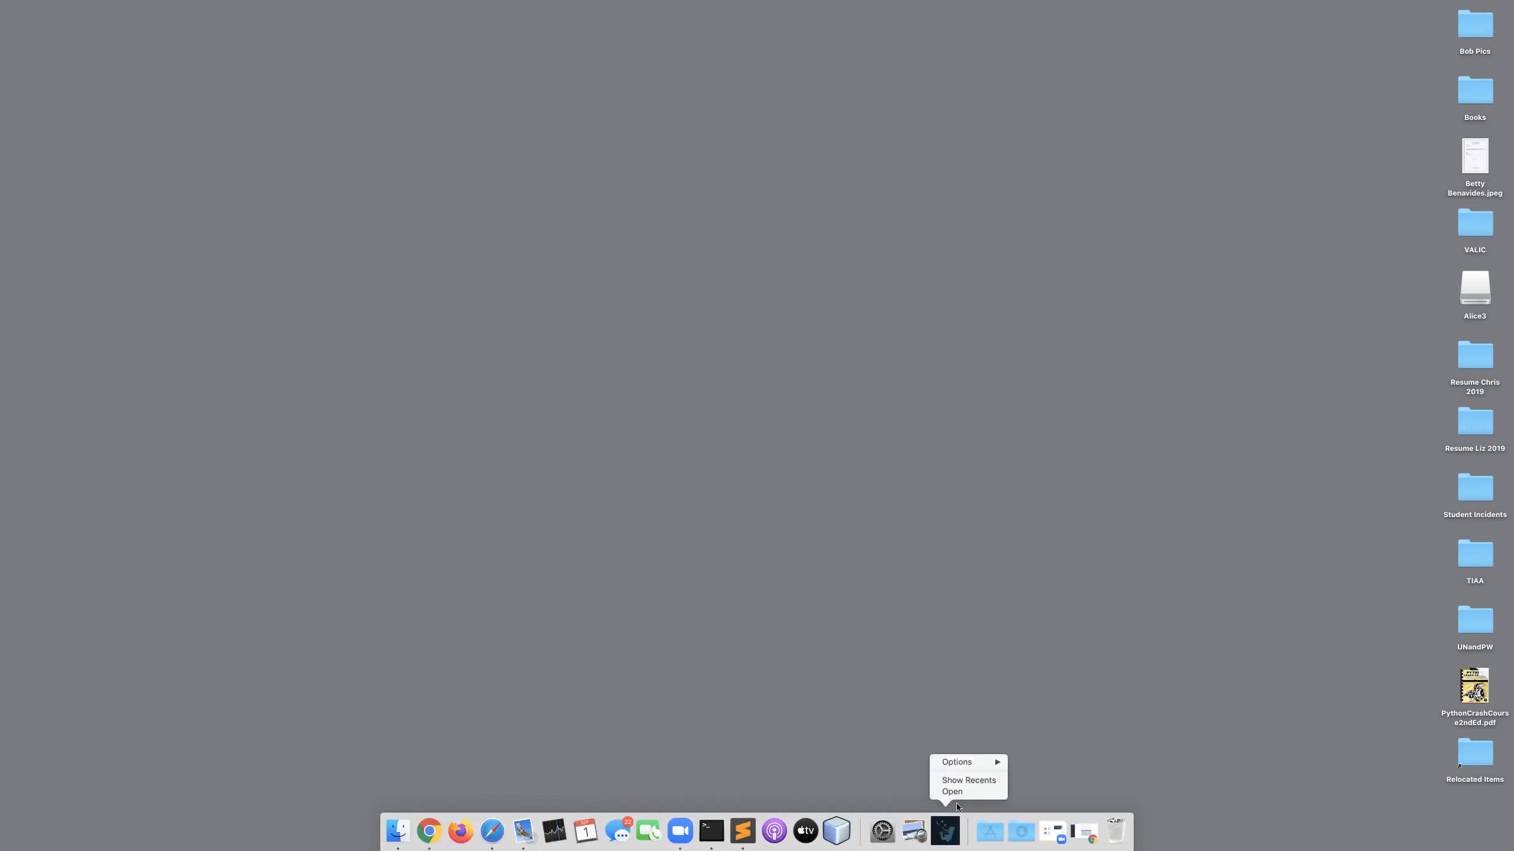
mouse_move(981, 764)
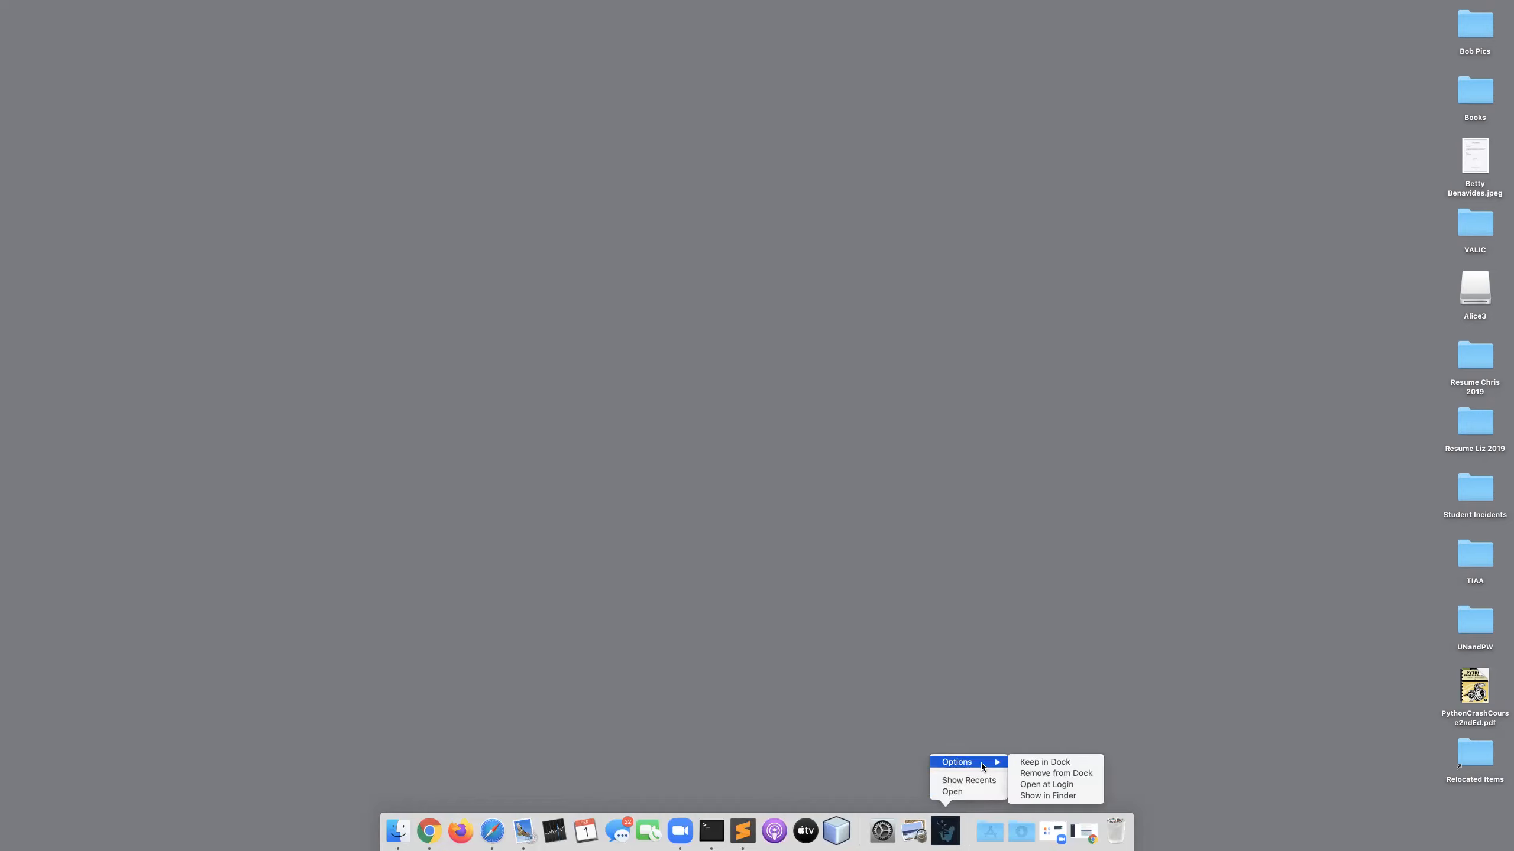
left_click(1038, 763)
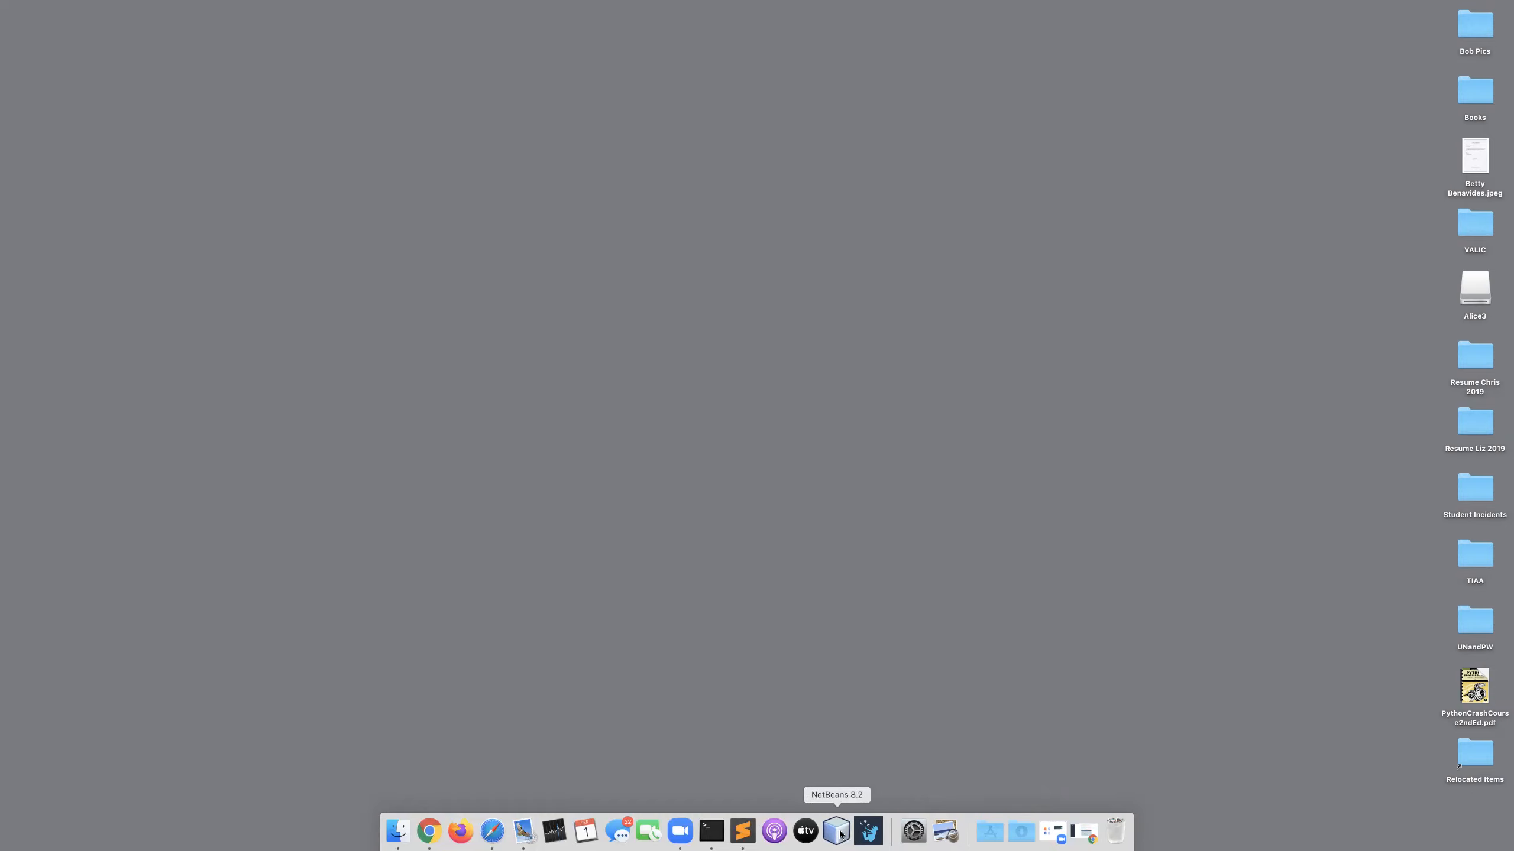
Switch to Chrome and open the Install Directions for Mac from the Java through Alice page.
left_click(433, 835)
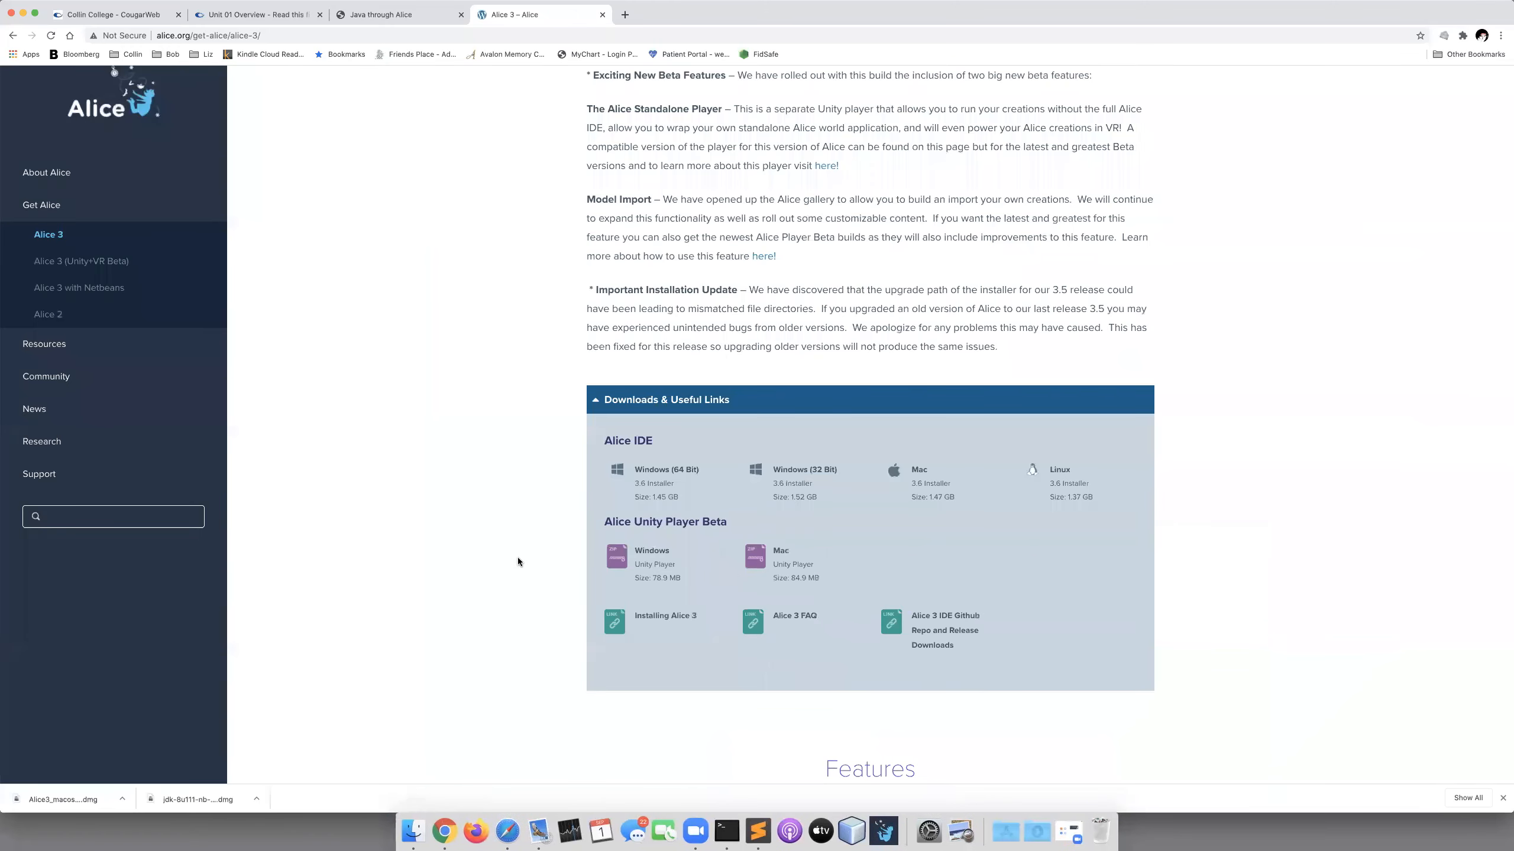
left_click(397, 17)
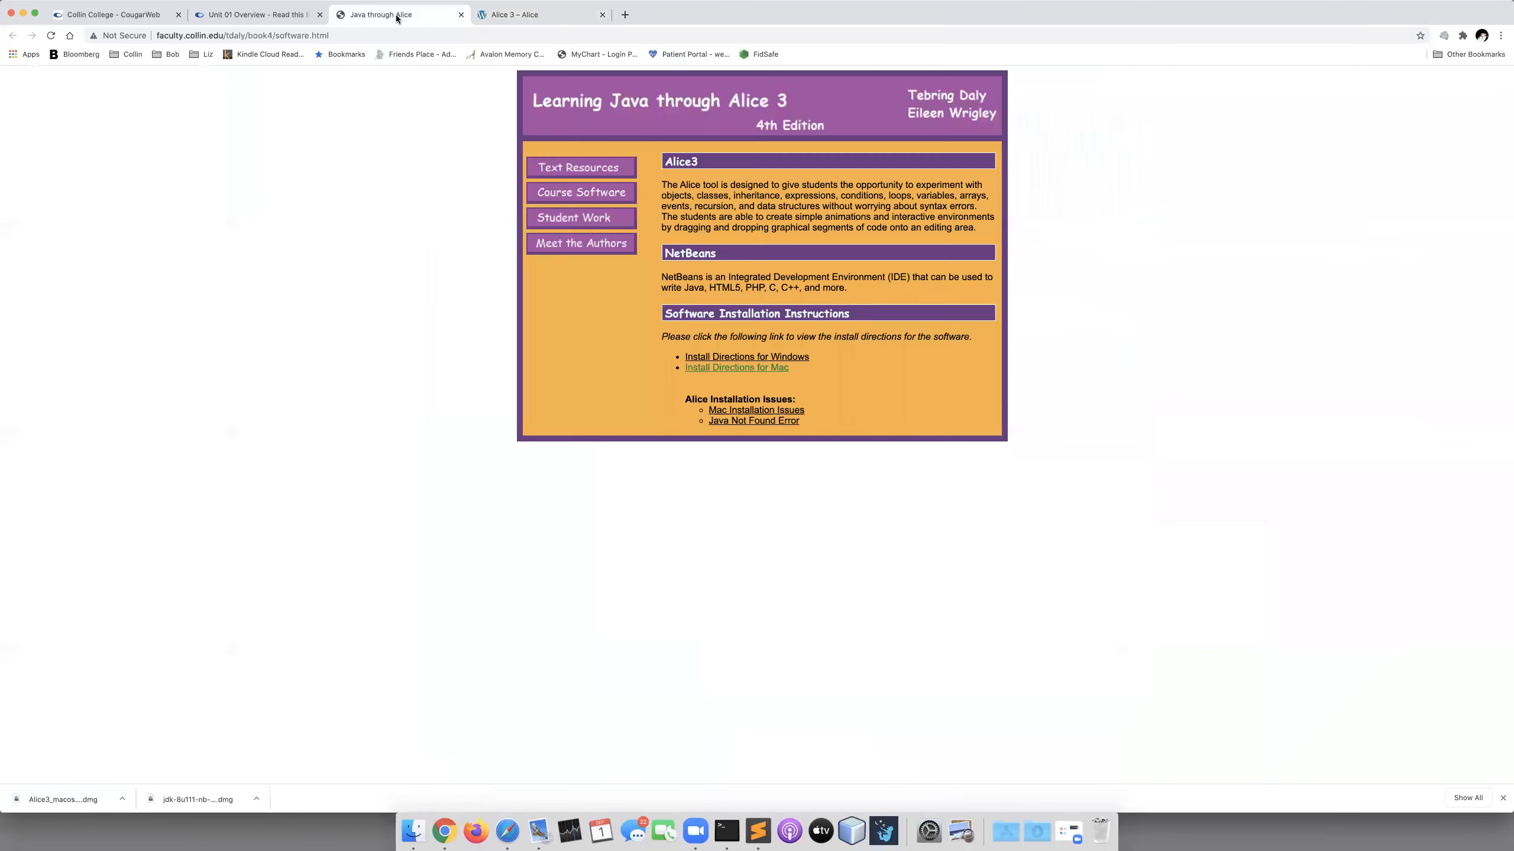
left_click(762, 369)
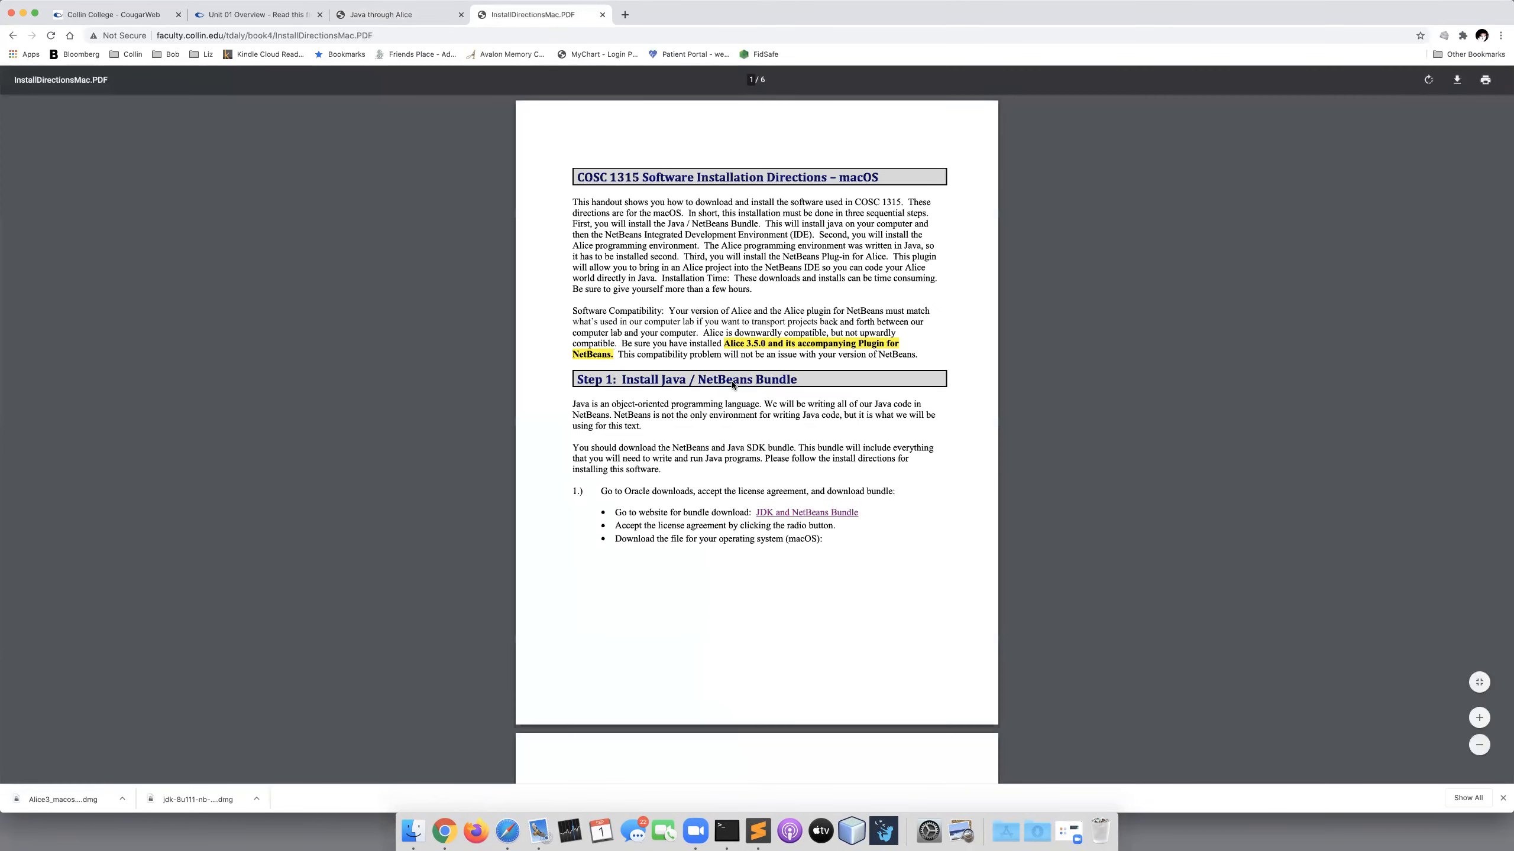
Follow the alice-3-with-netbeans link in Step 3 of the install directions, Install NetBeans Plugin for Alice.
scroll(733, 380, "down", 20)
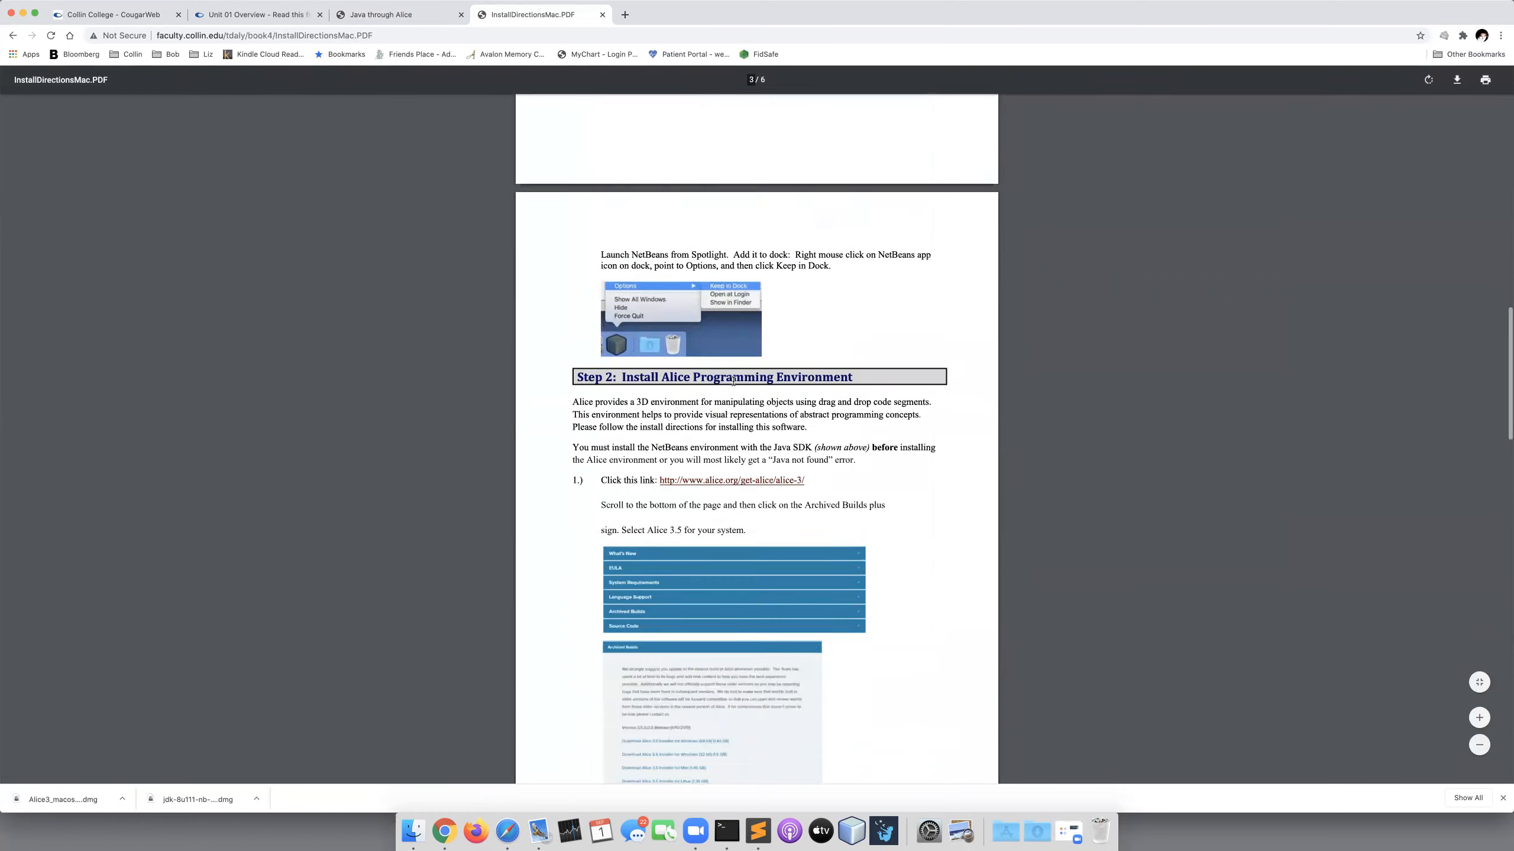
scroll(733, 380, "down", 8)
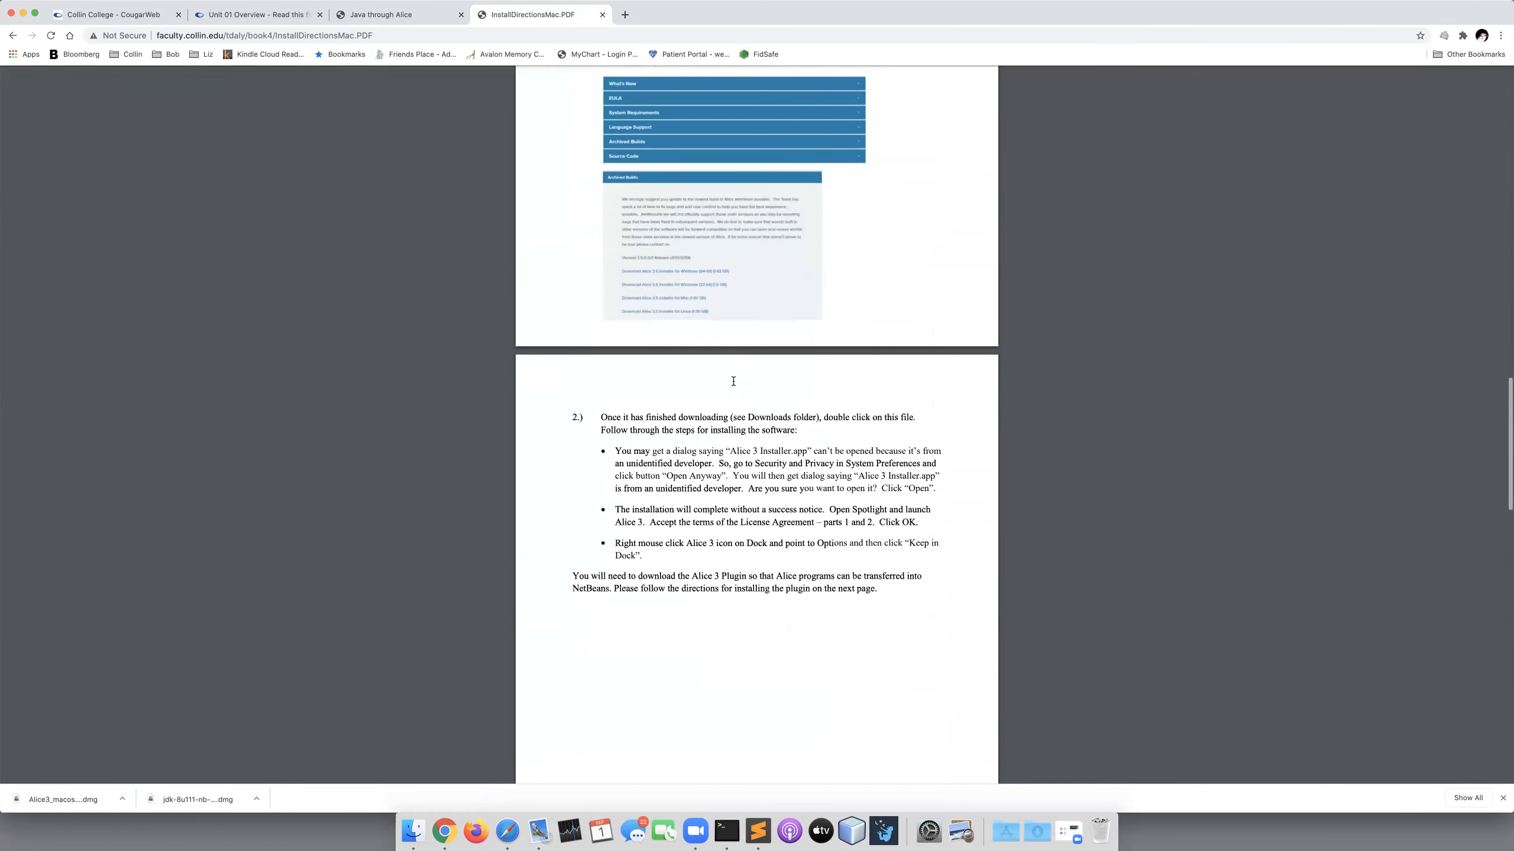
scroll(733, 380, "down", 11)
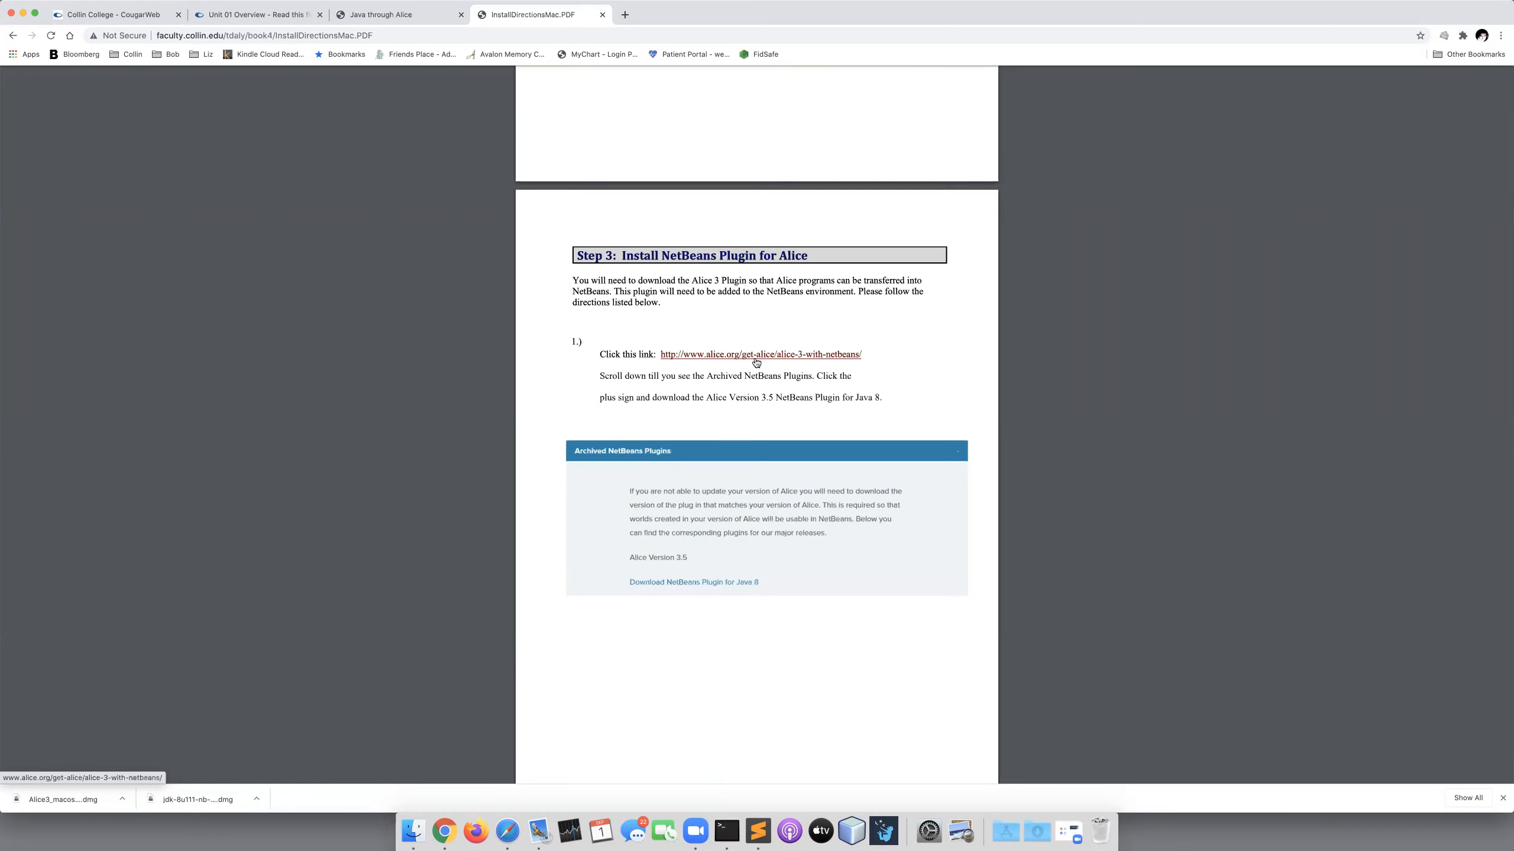
left_click(755, 357)
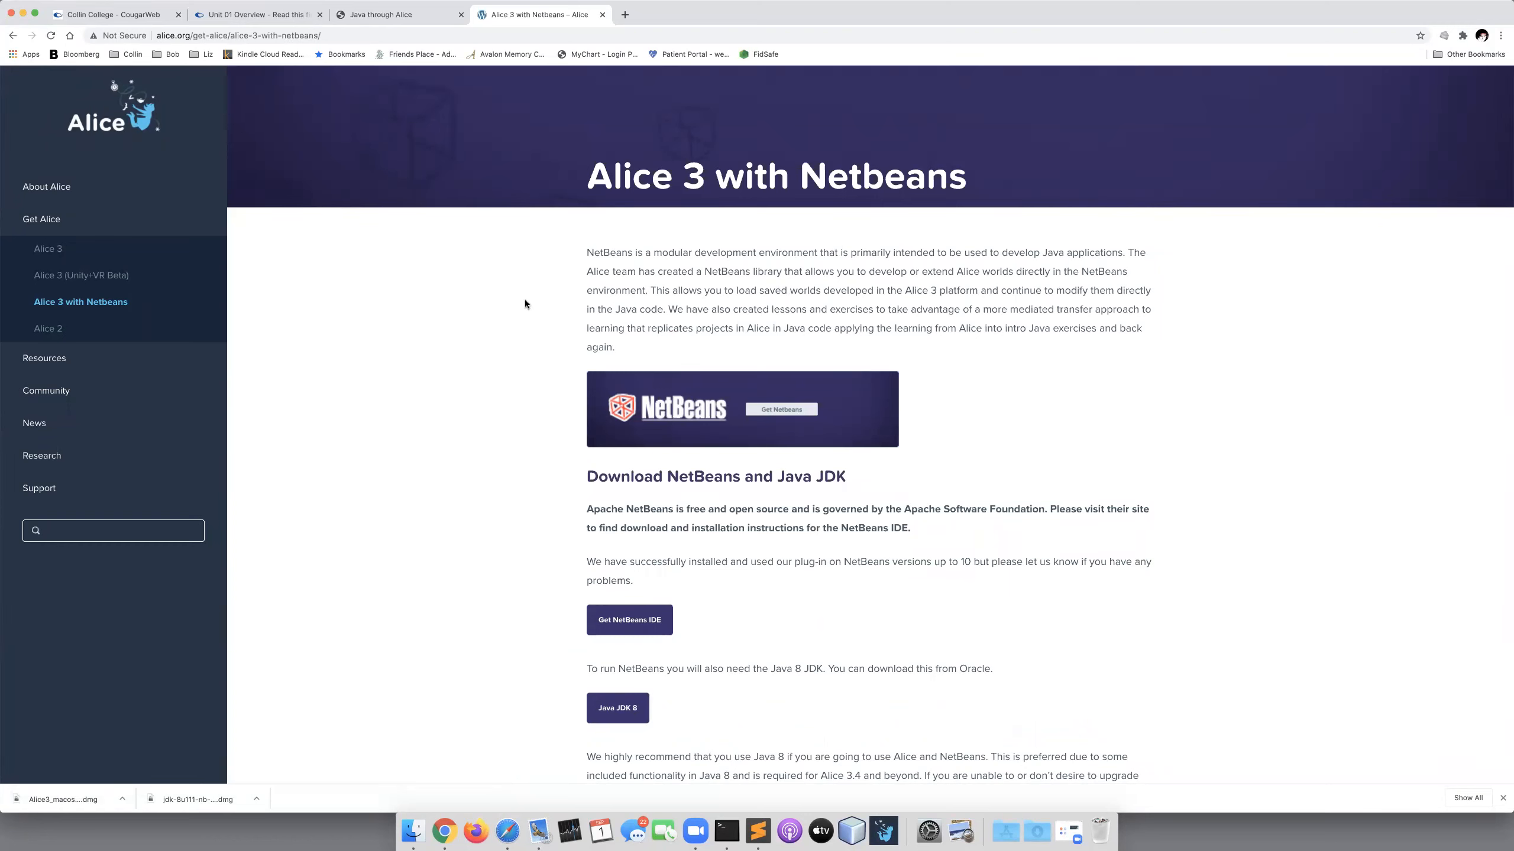
Examine the NetBeans, Java JDK and plugin sections of the Alice 3 with Netbeans page, including the expanded Archived NetBeans Plugins.
scroll(525, 304, "down", 2)
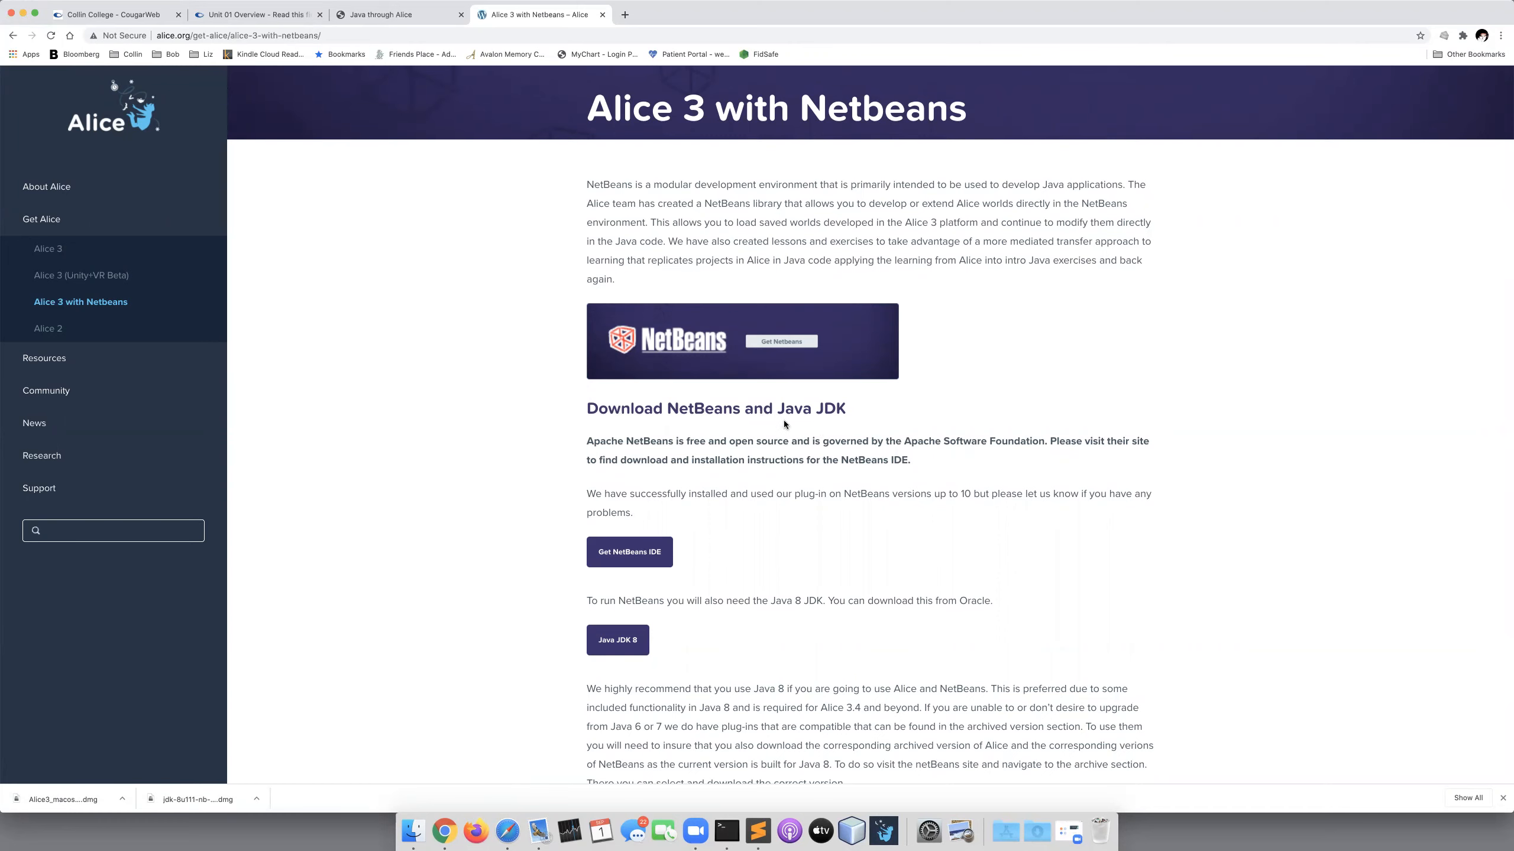
scroll(784, 424, "down", 3)
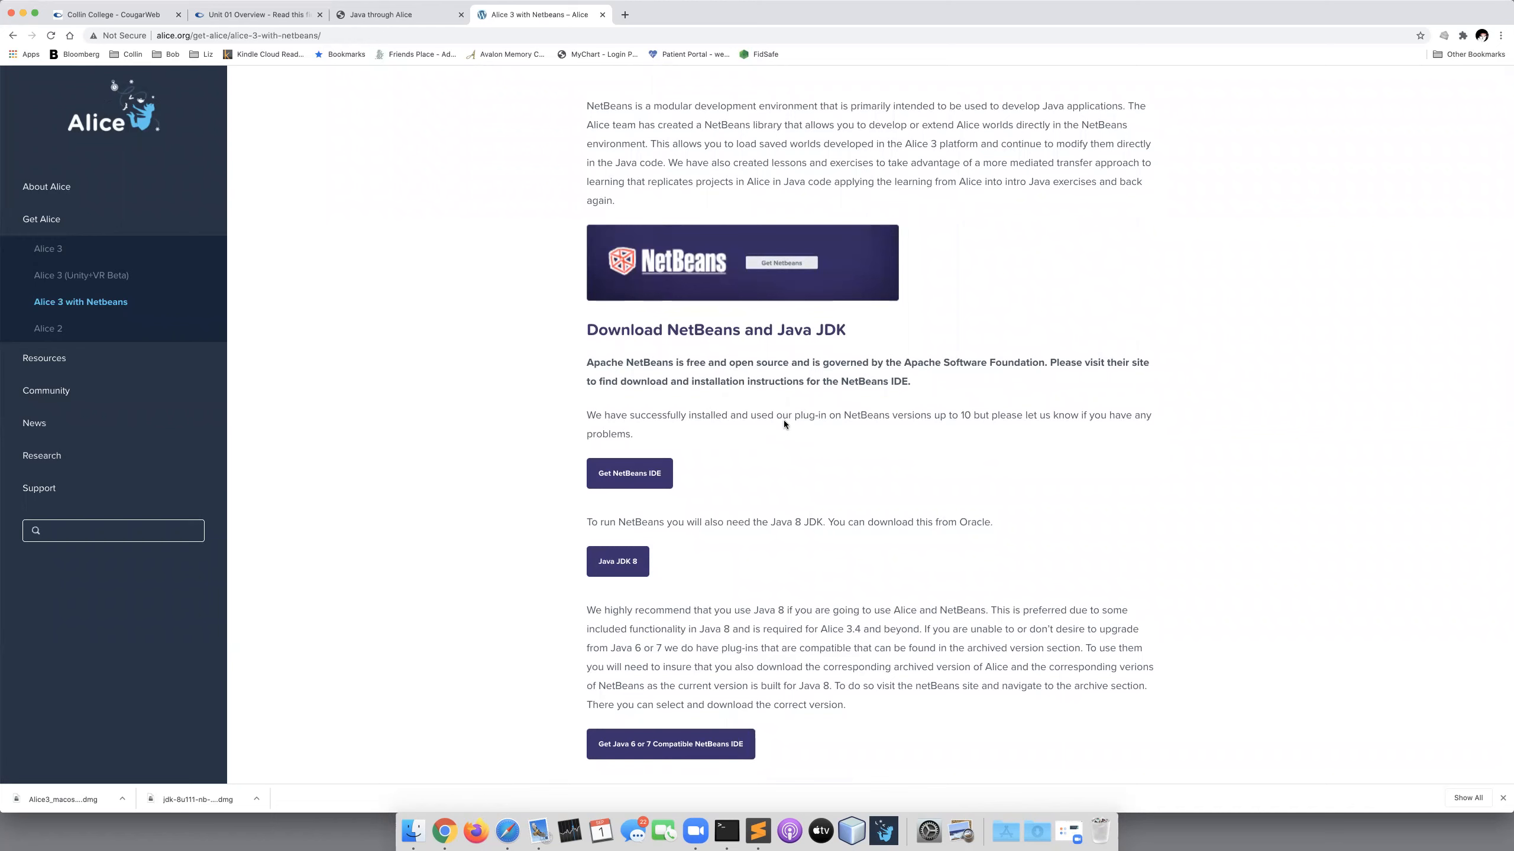
scroll(783, 420, "down", 4)
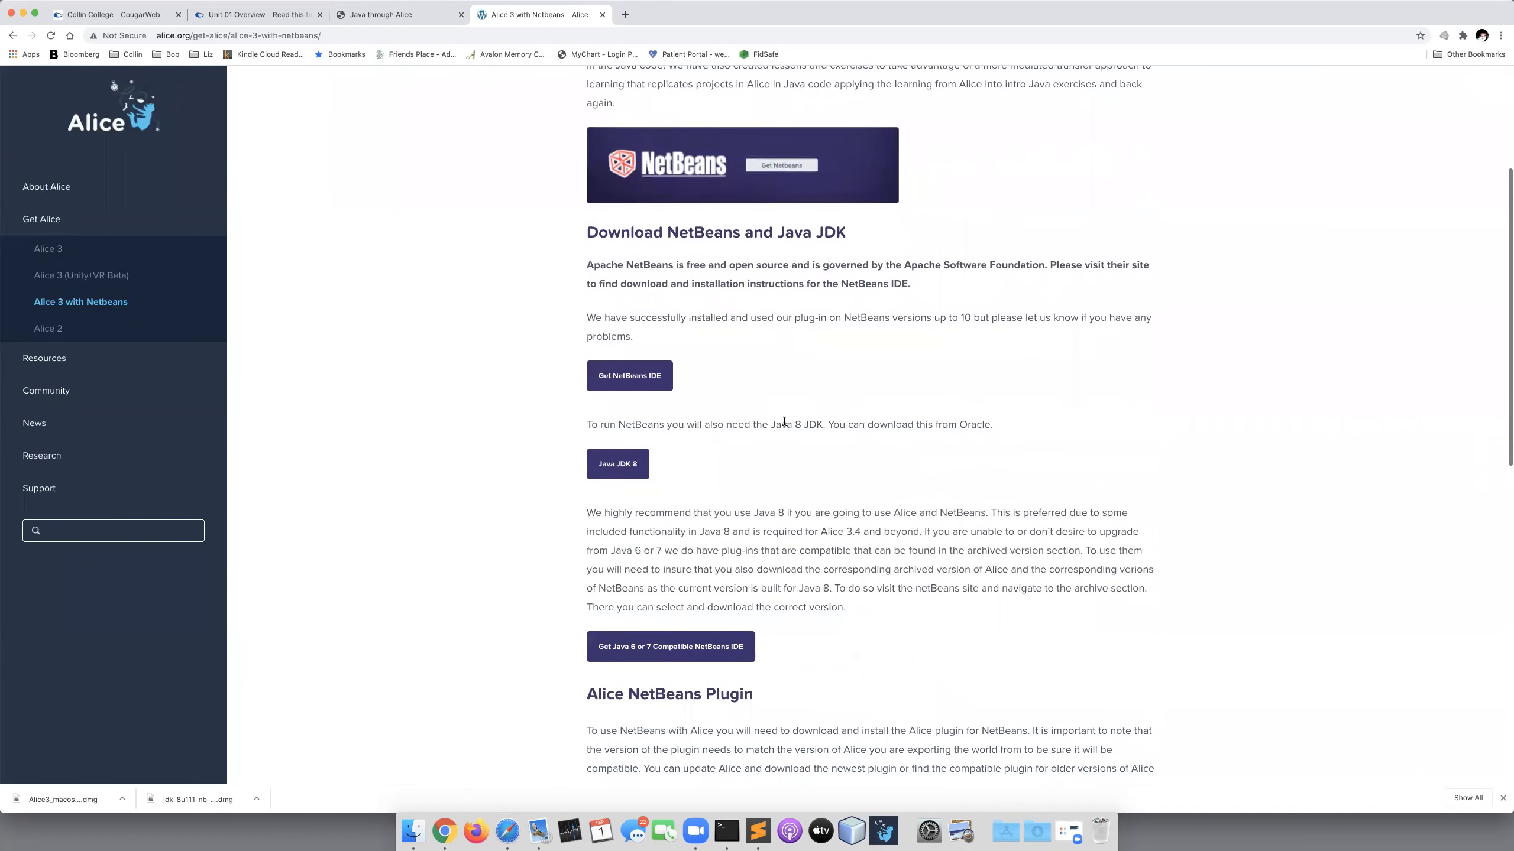
scroll(784, 422, "down", 2)
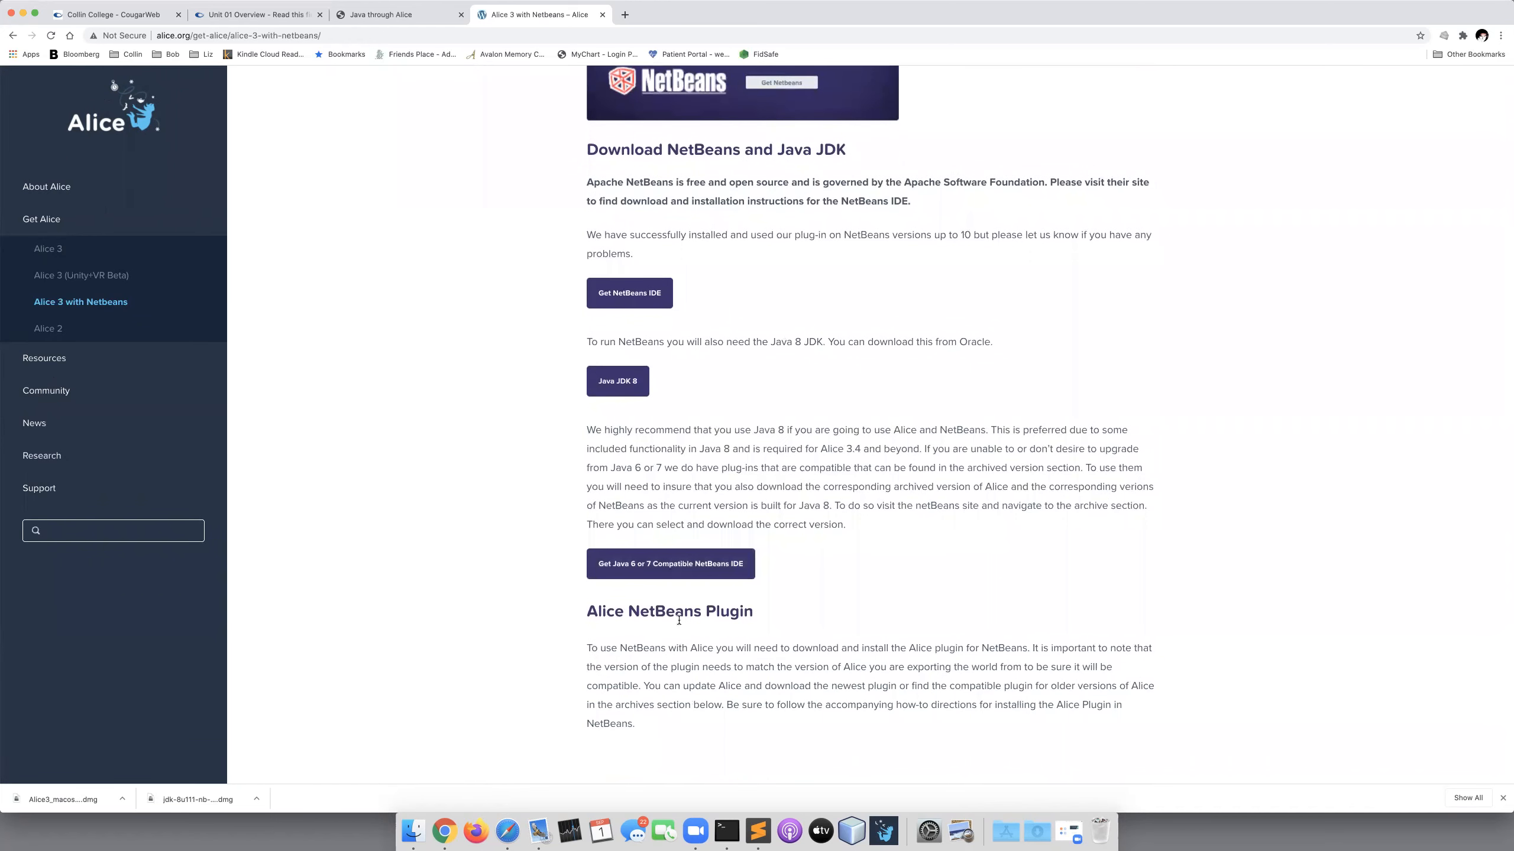
scroll(657, 625, "down", 4)
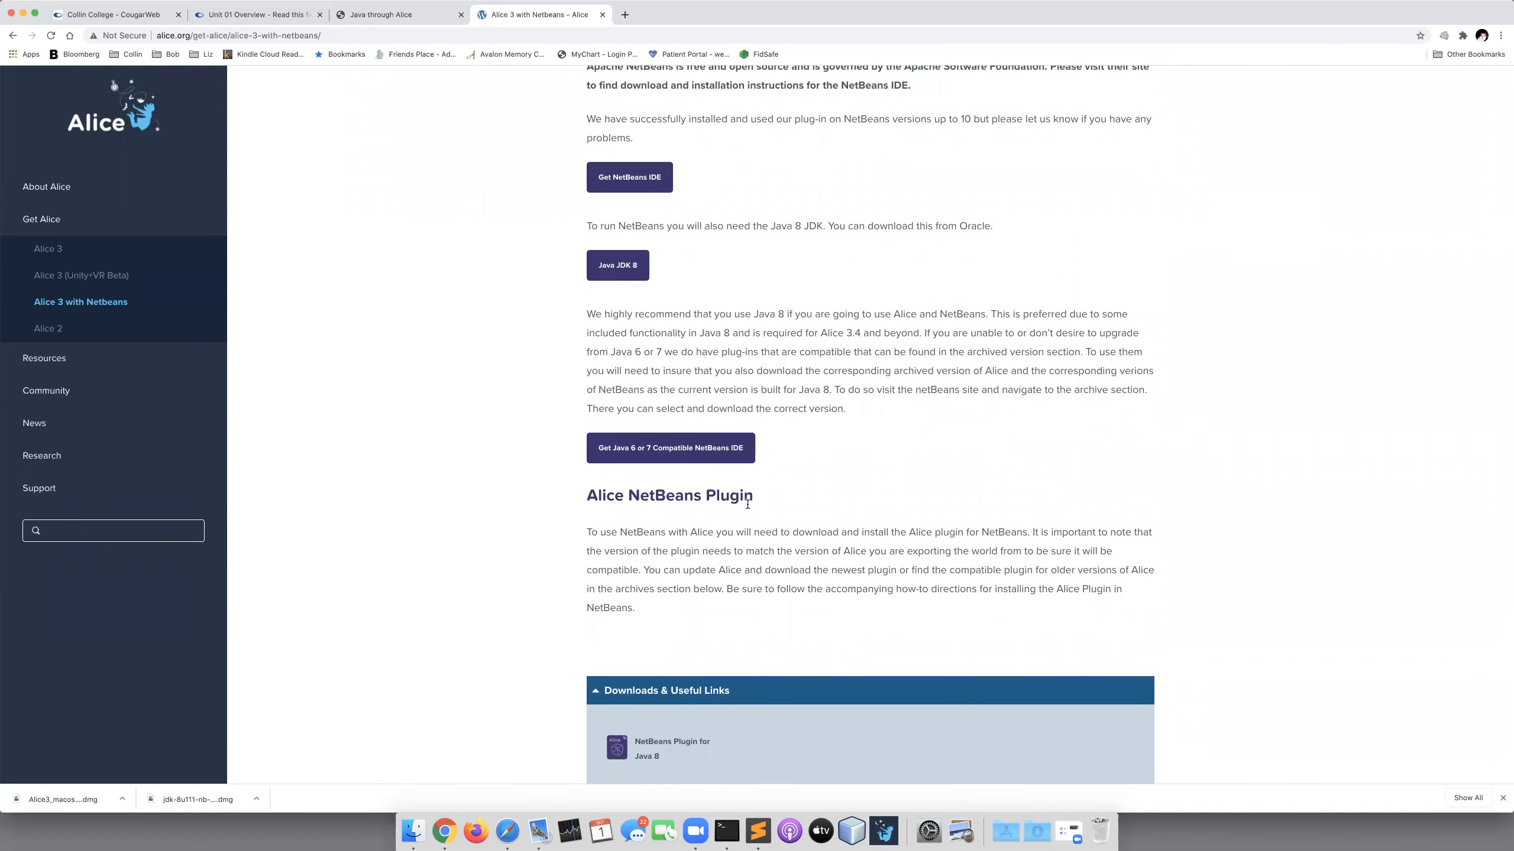
scroll(747, 504, "up", 15)
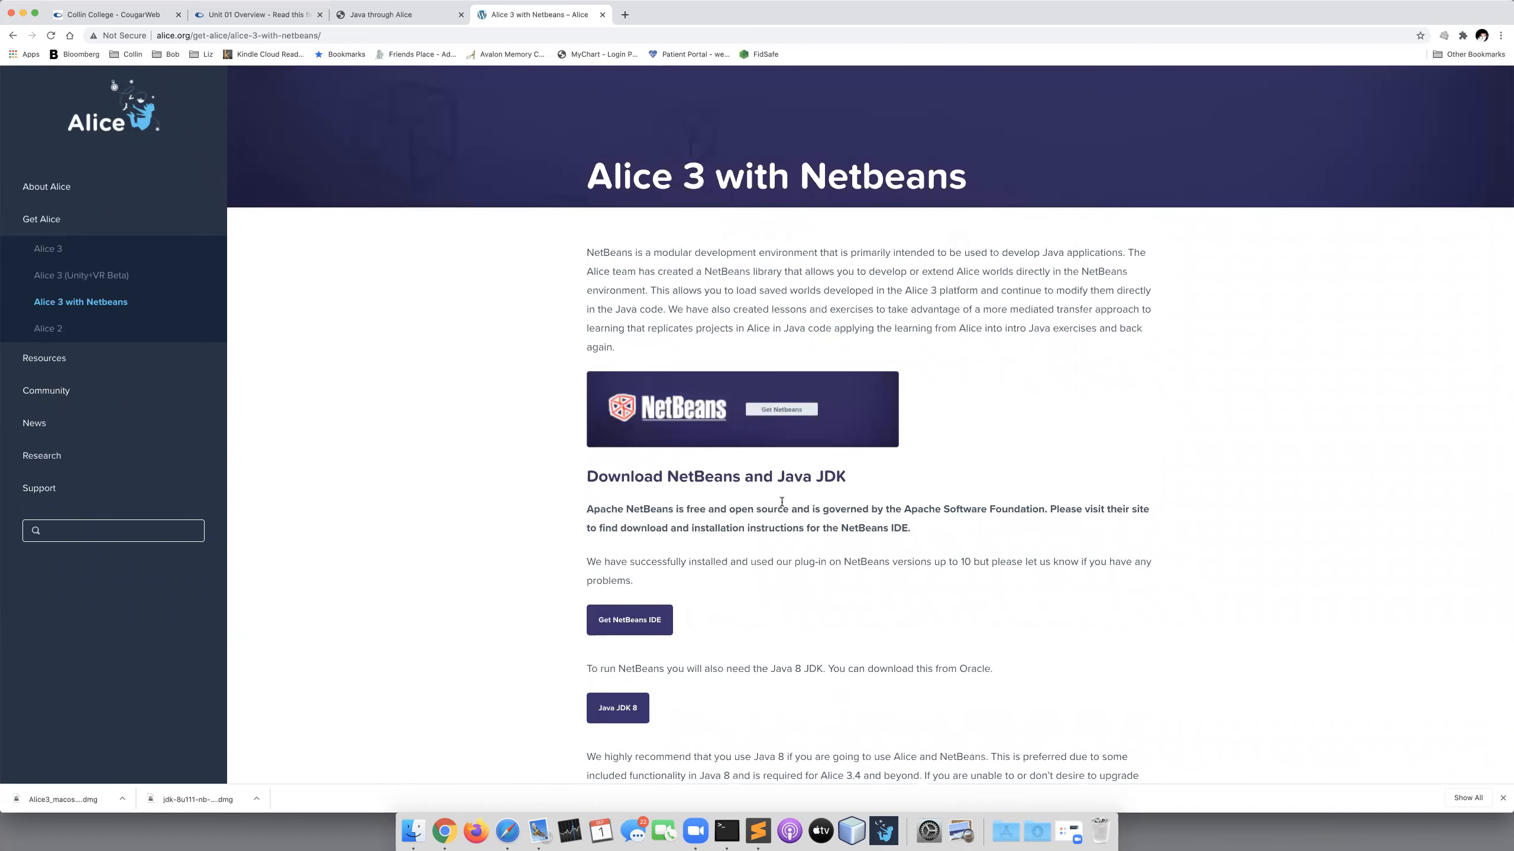
scroll(783, 504, "down", 8)
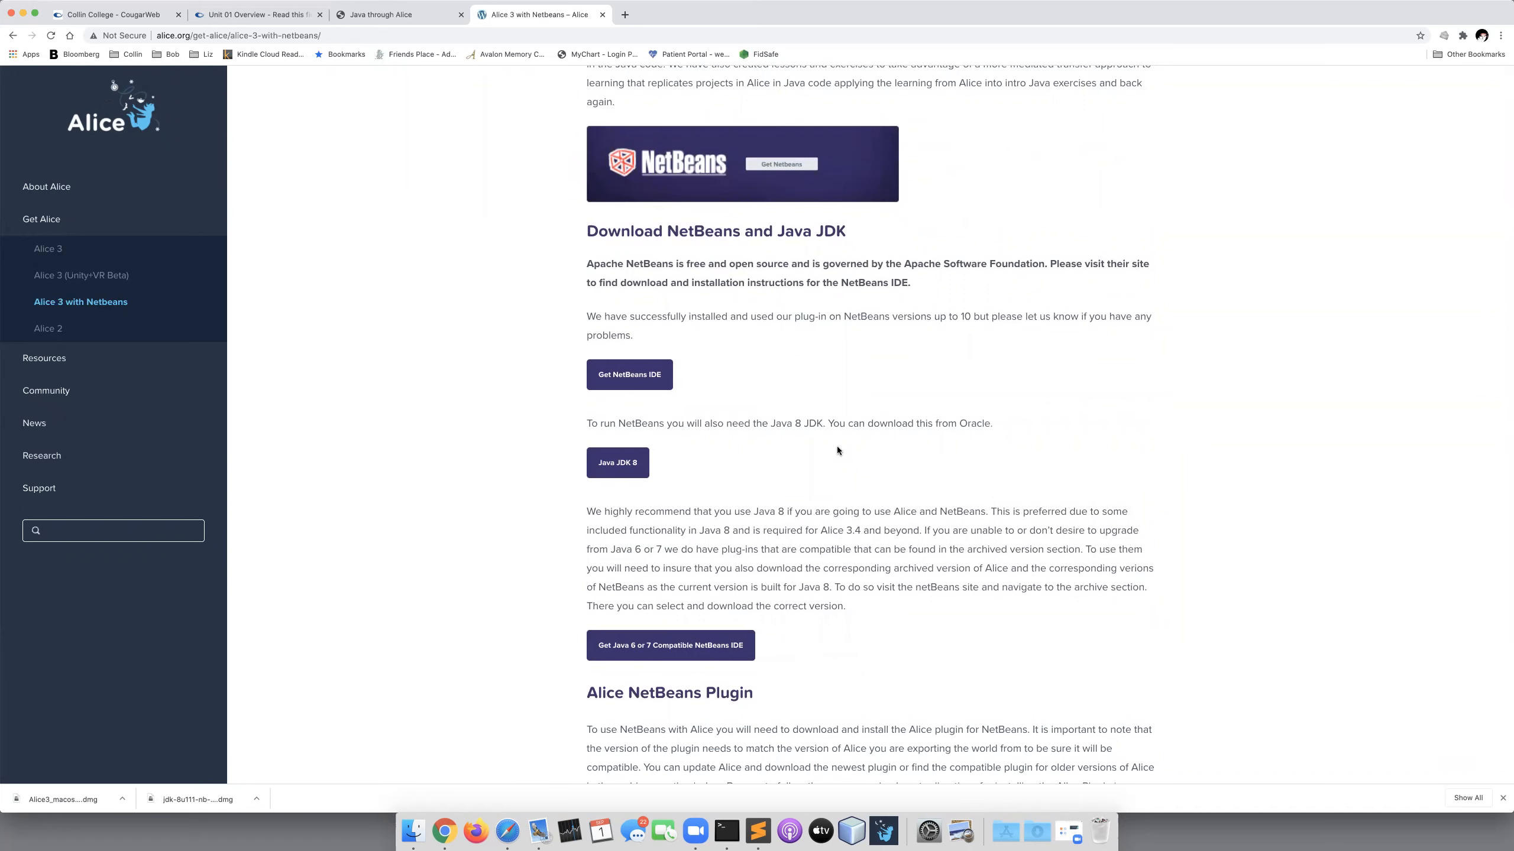
scroll(837, 449, "down", 5)
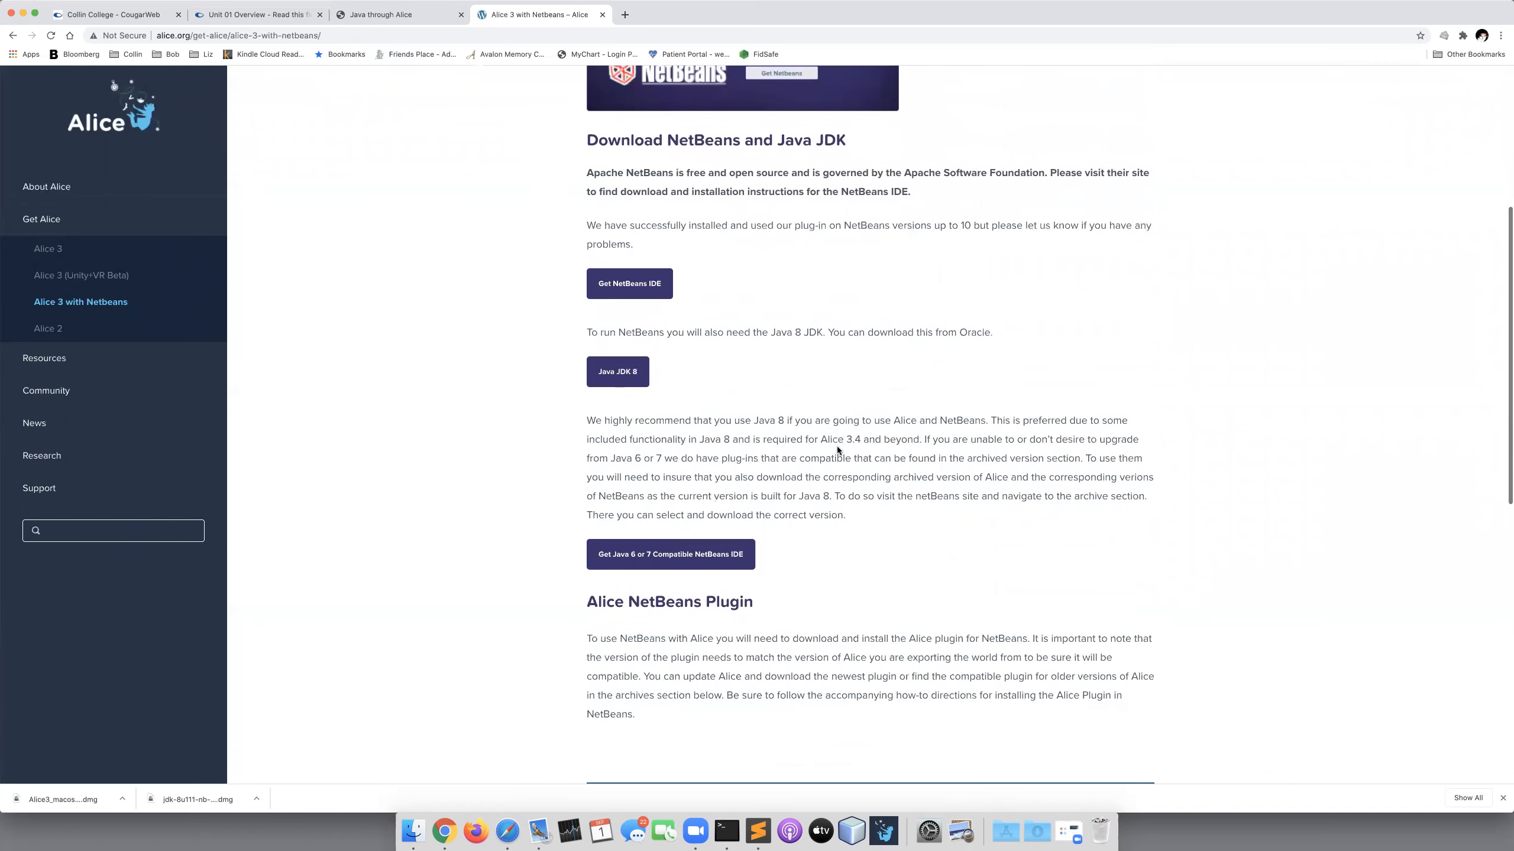
scroll(805, 457, "down", 6)
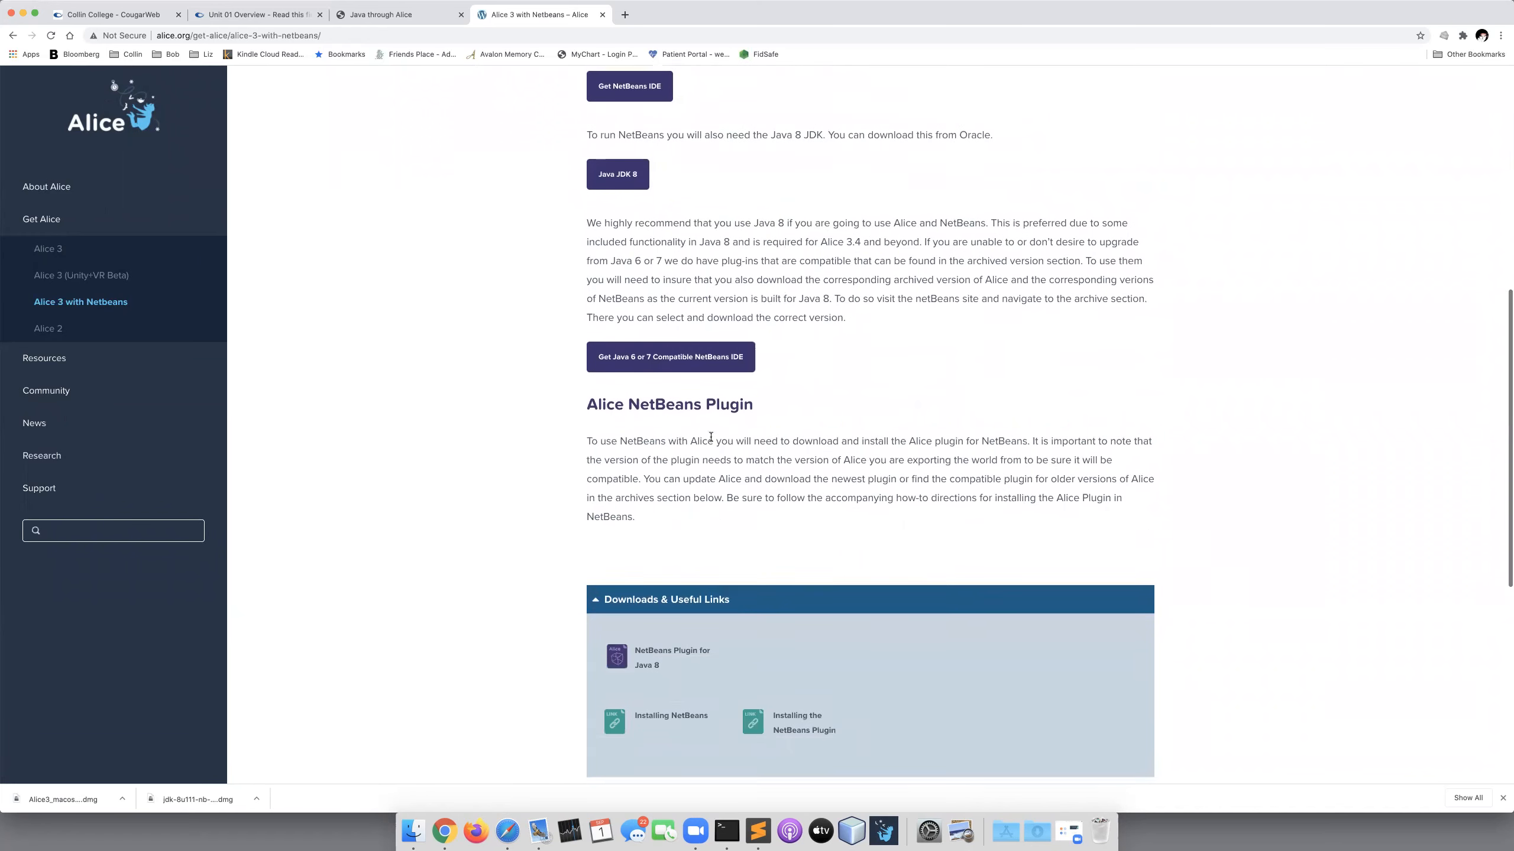
scroll(641, 391, "down", 3)
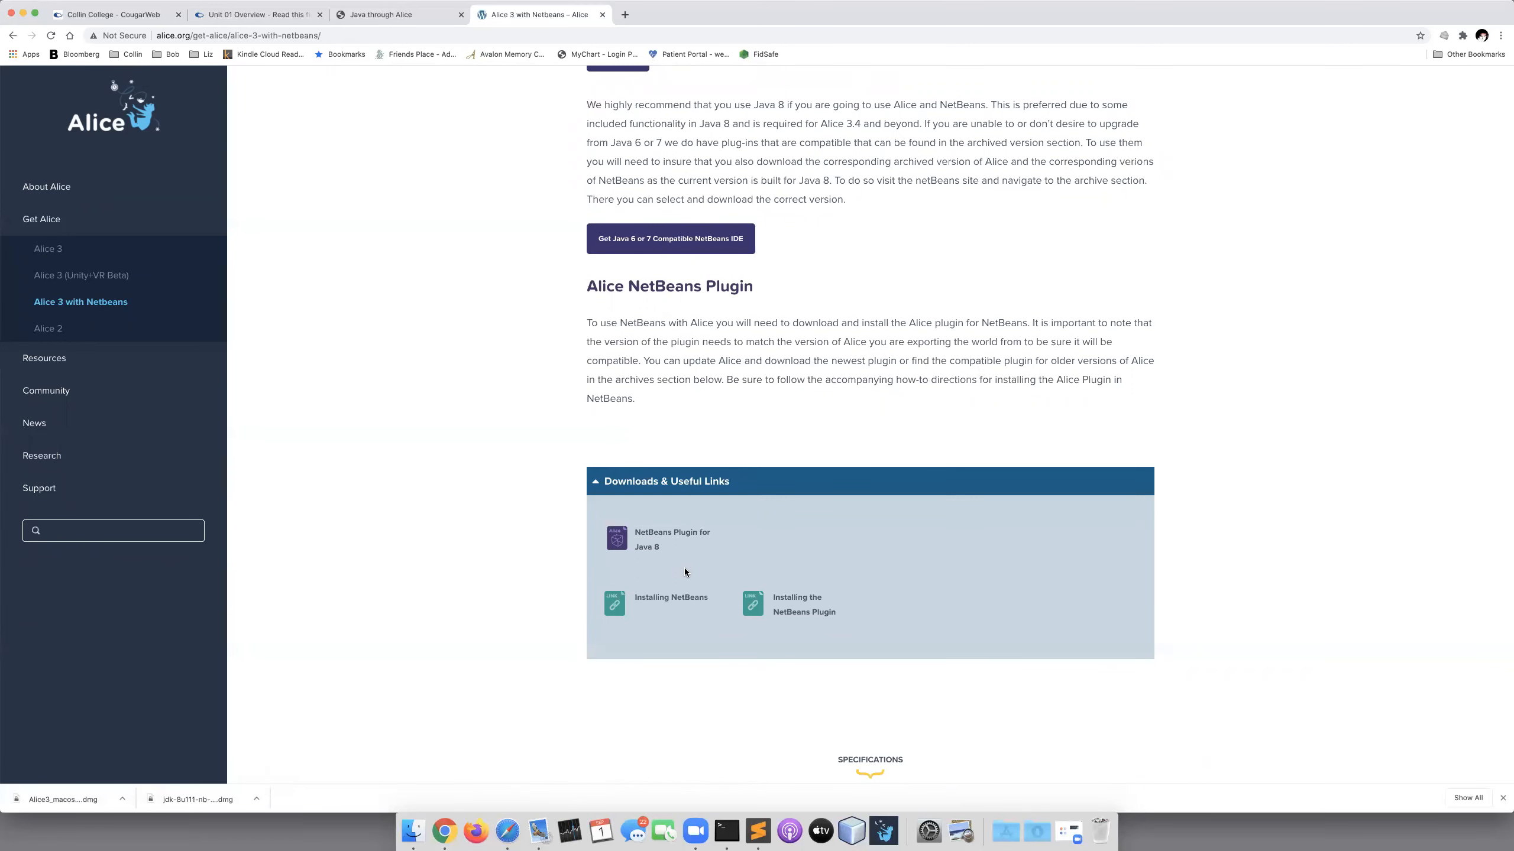
scroll(684, 573, "down", 5)
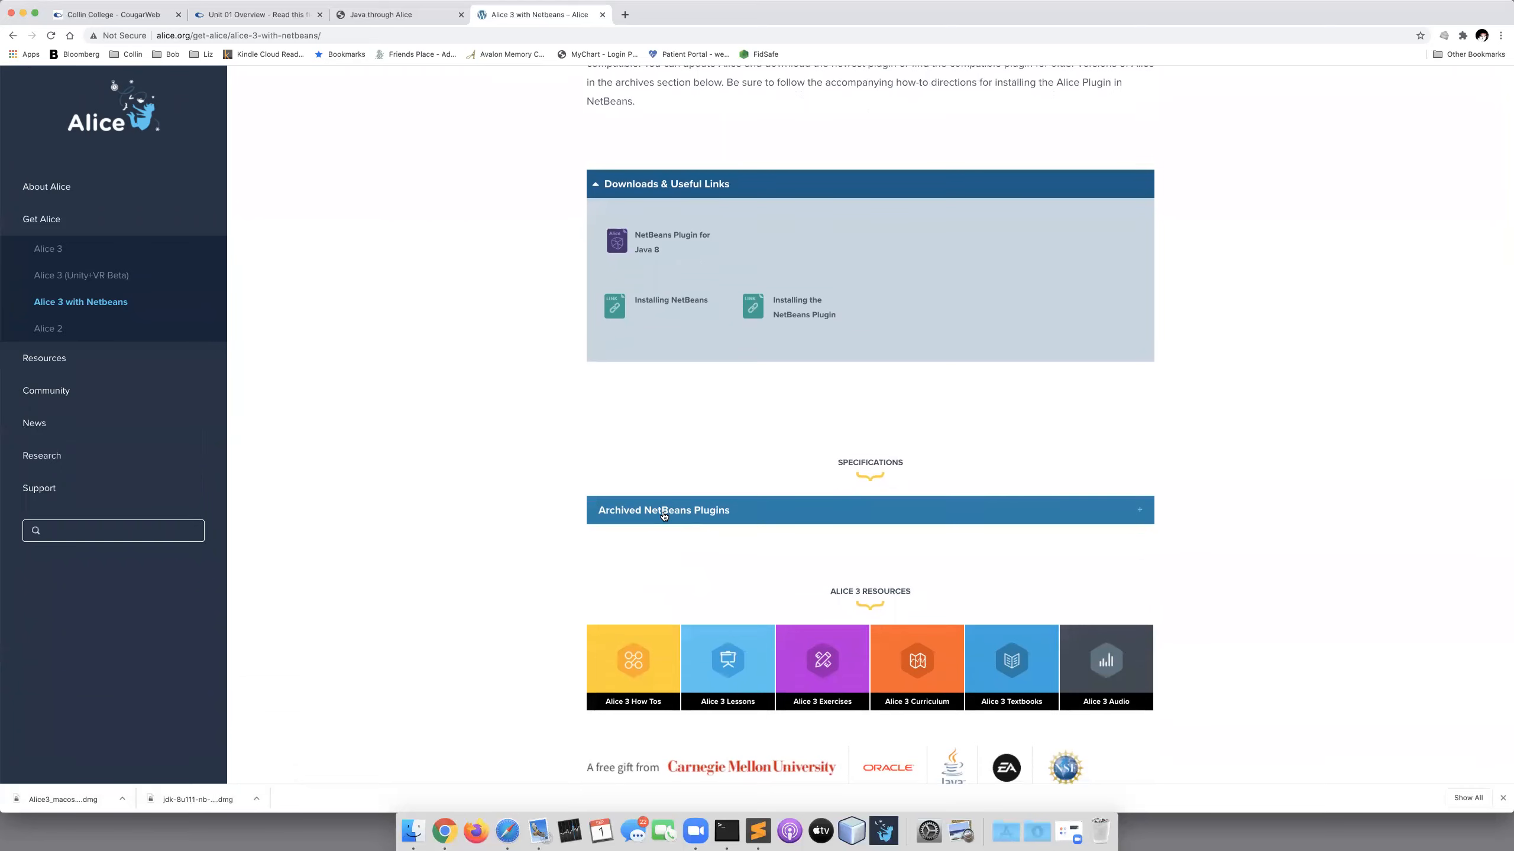
left_click(663, 515)
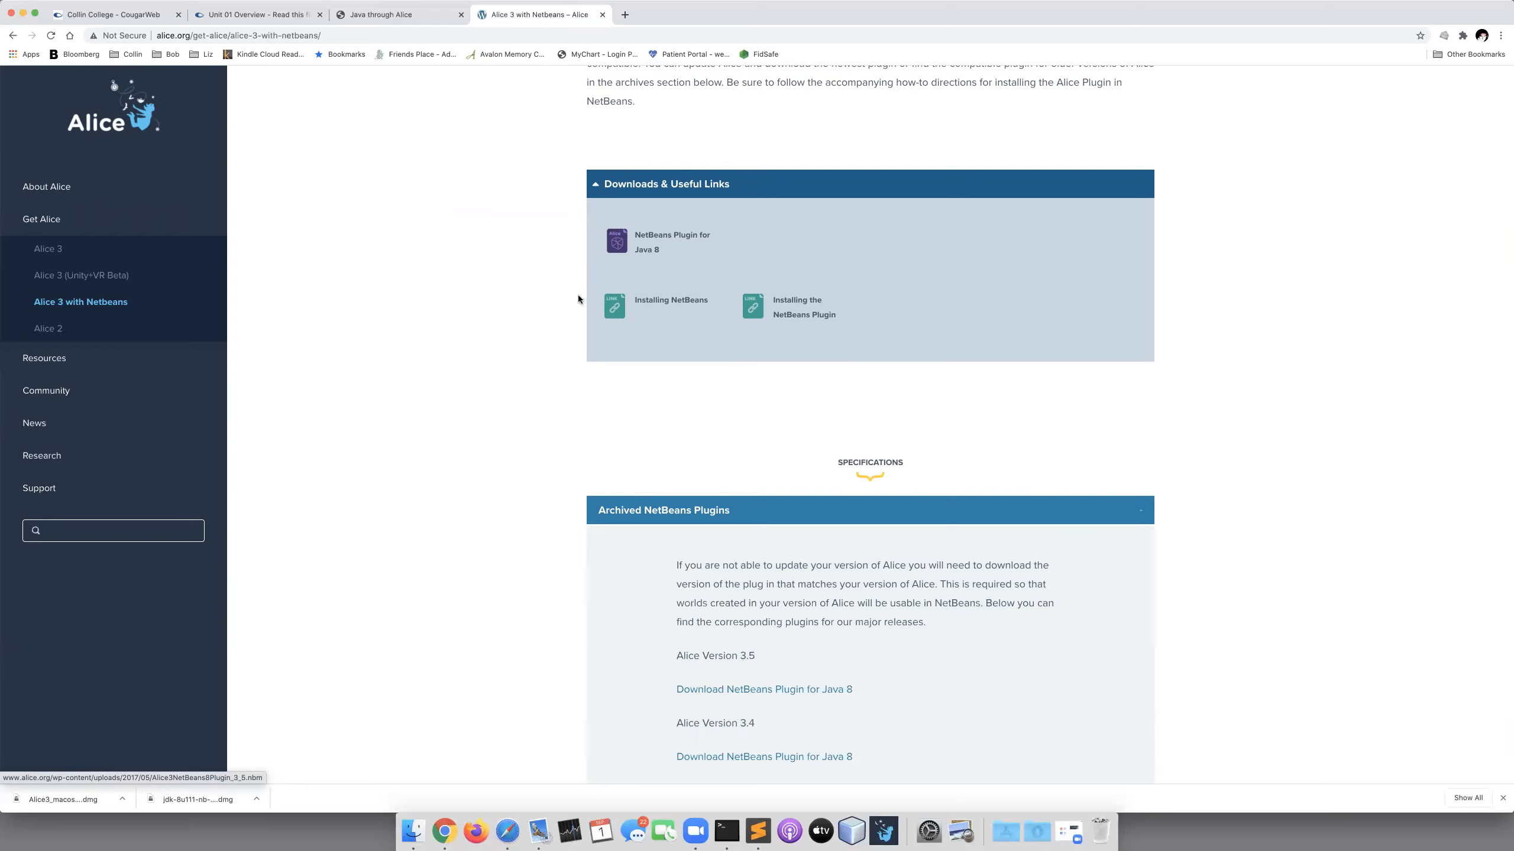
Download the NetBeans Plugin for Java 8 as Alice3_netbeans_8_plugin_3.6.0.0.nbm to the Downloads folder and check for it there.
scroll(638, 413, "up", 3)
scroll(638, 413, "up", 2)
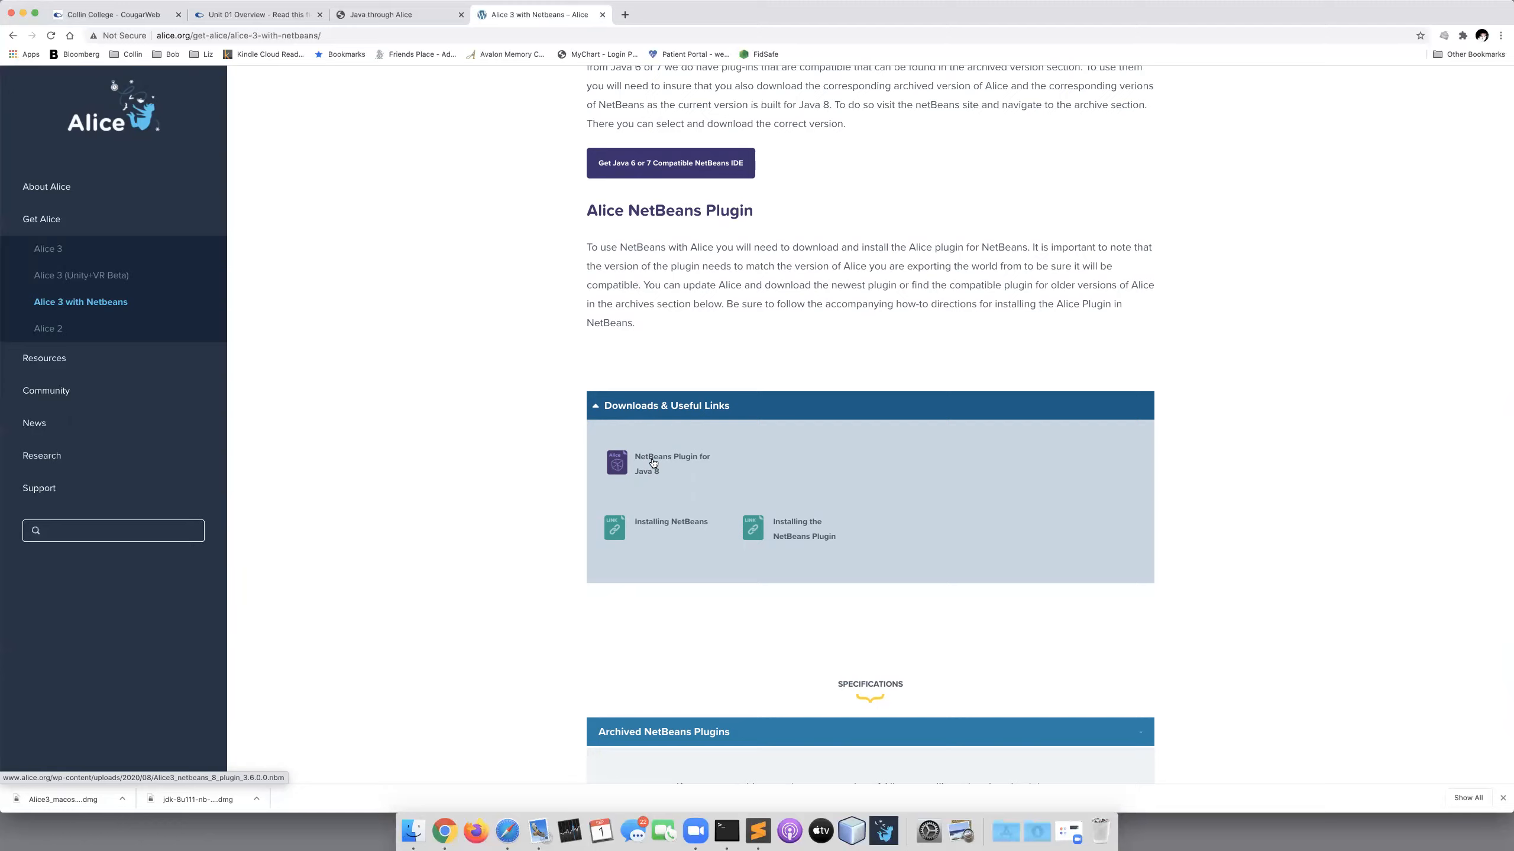
left_click(654, 463)
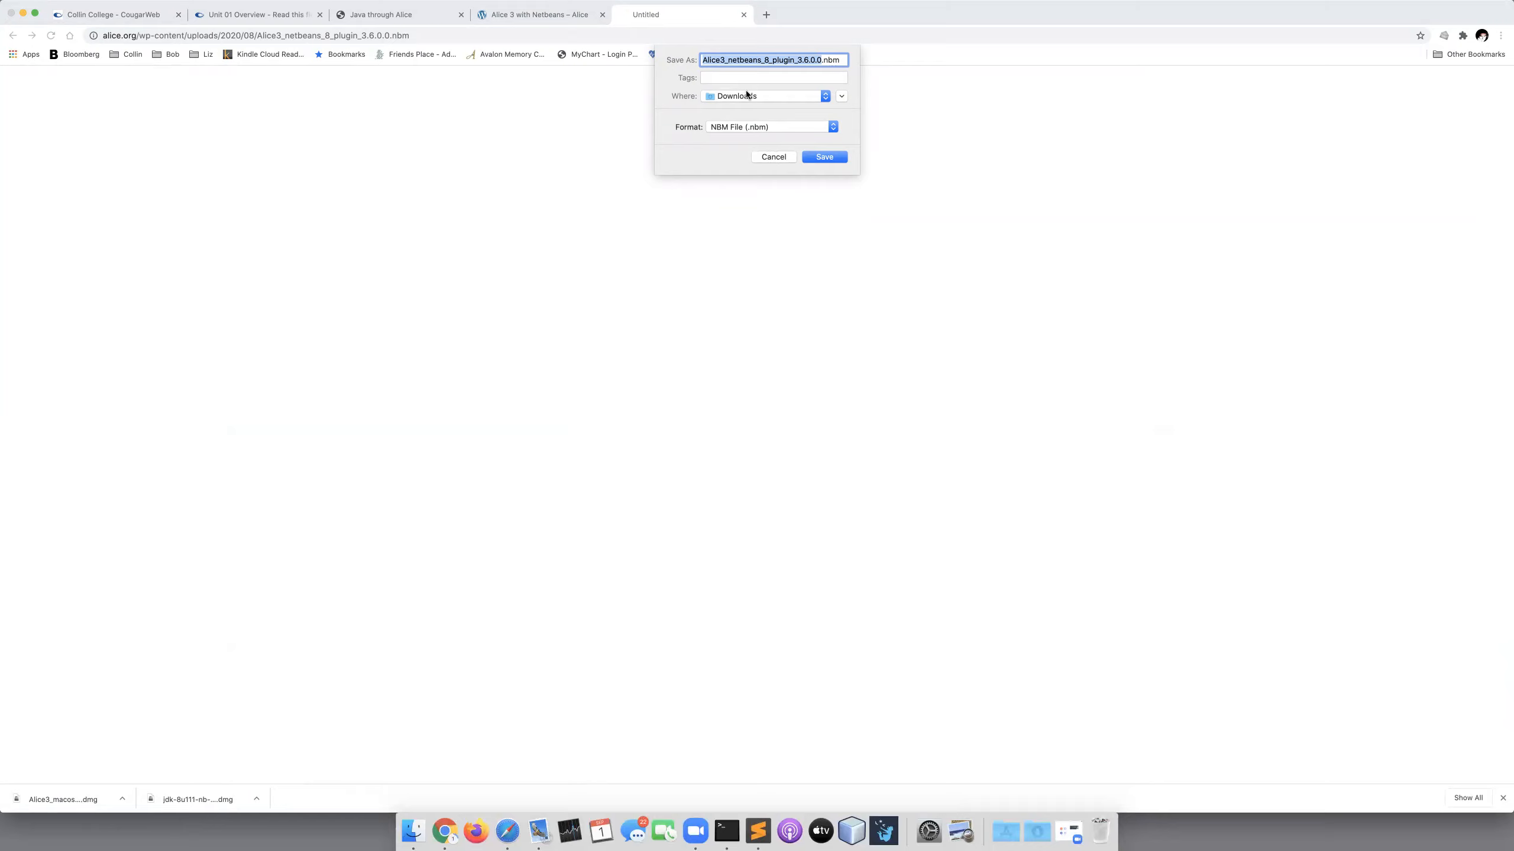
left_click(824, 157)
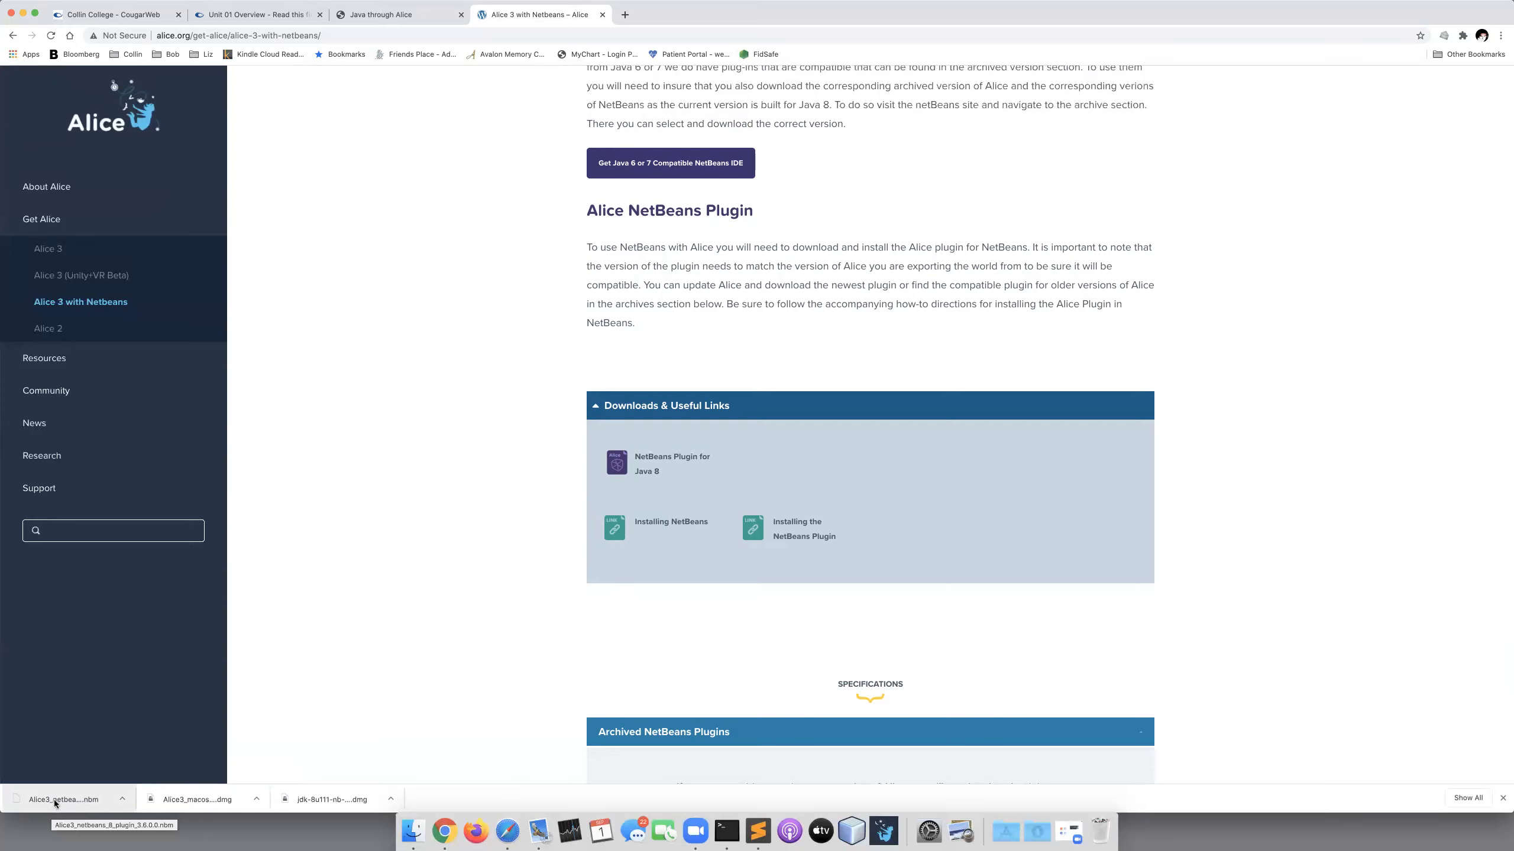
left_click(1035, 832)
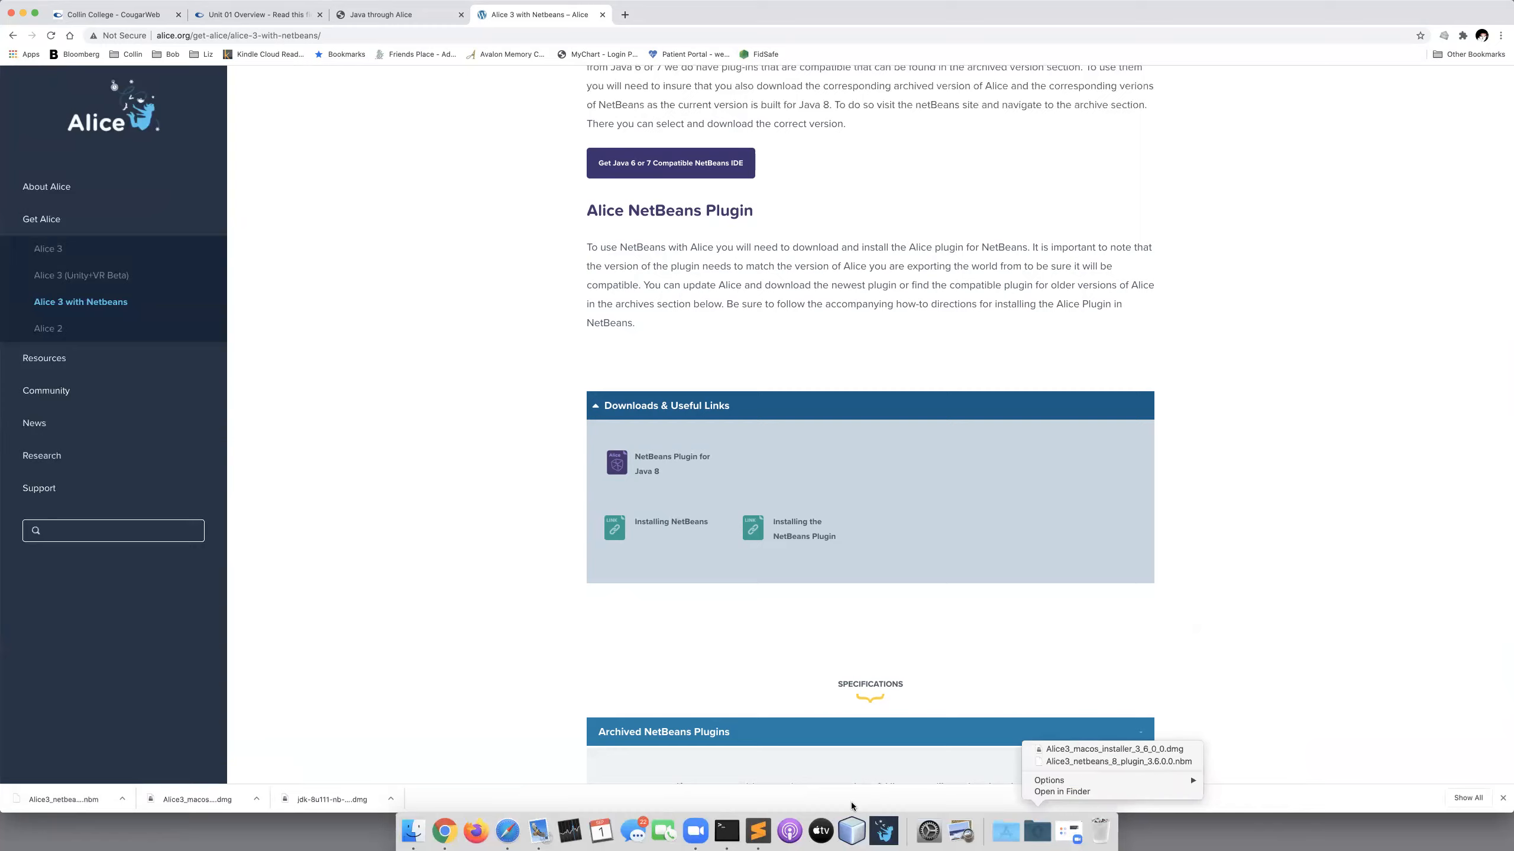
Launch NetBeans 8.2 and open the downloaded plugins list in its plugin manager.
left_click(854, 833)
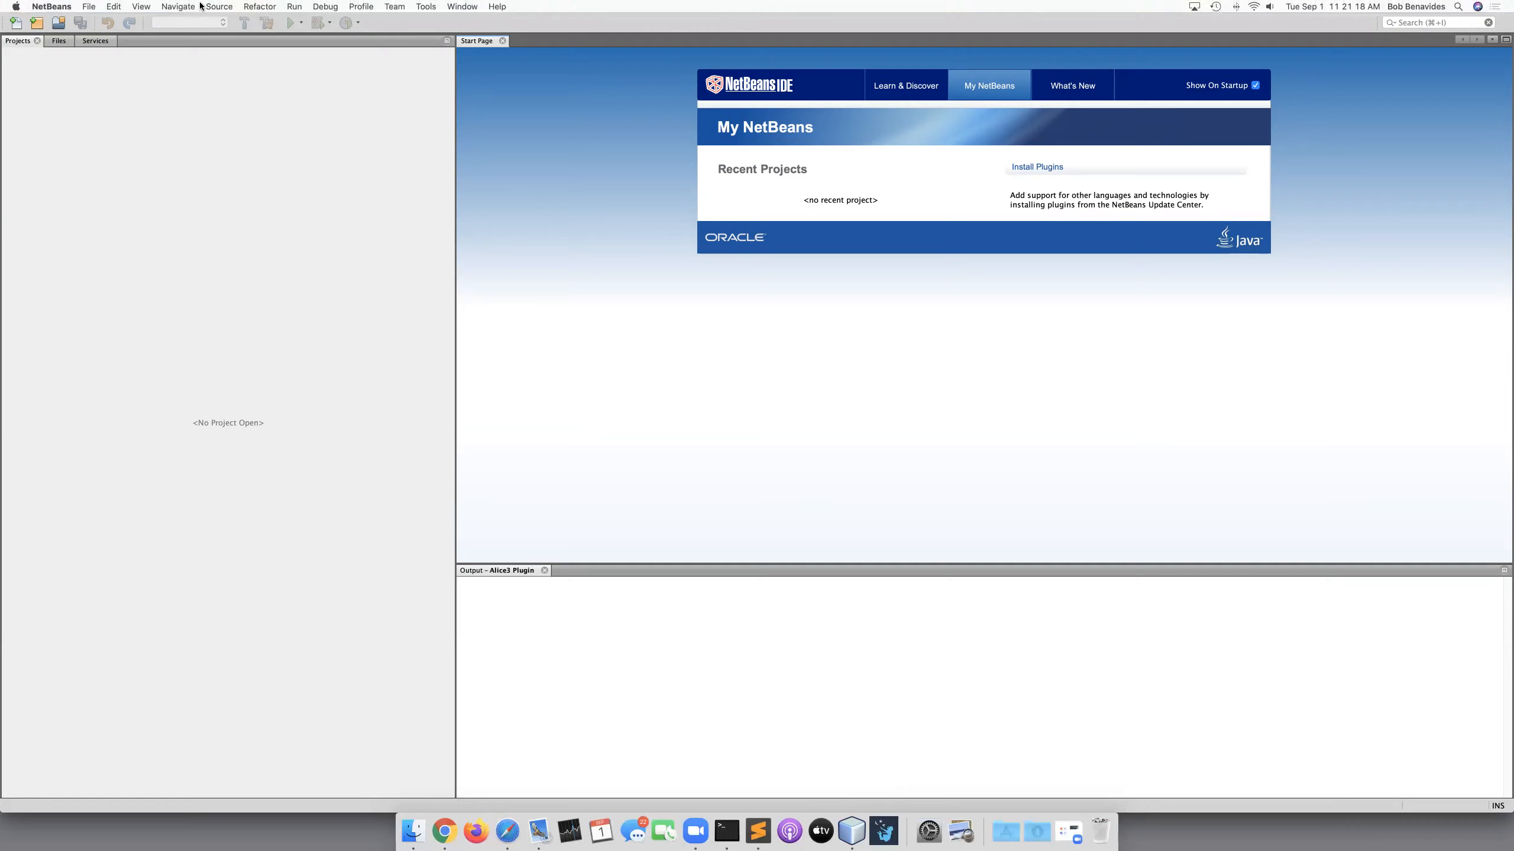
left_click(428, 10)
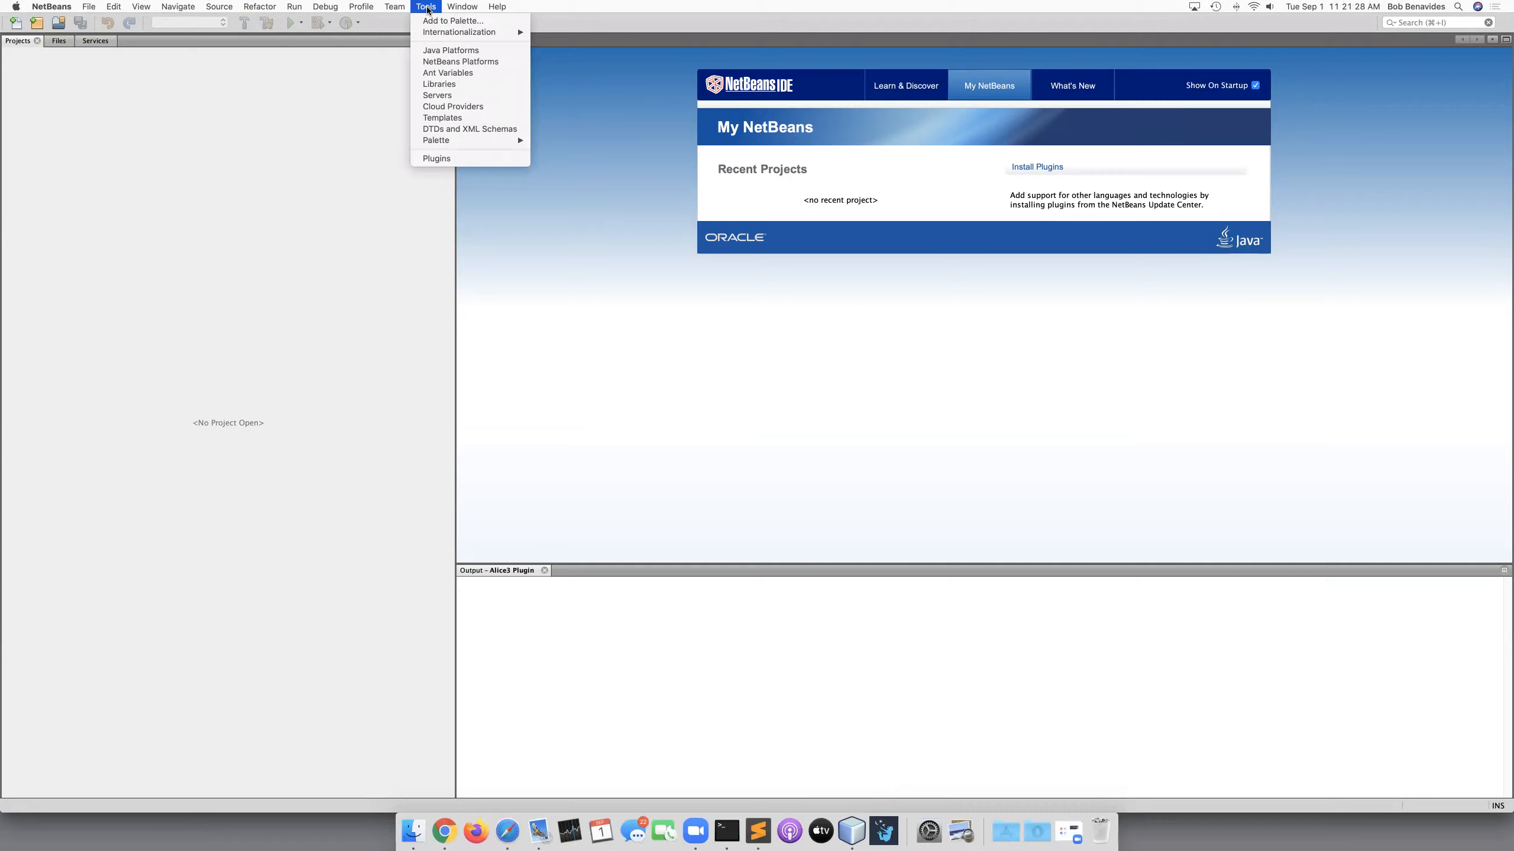
left_click(431, 158)
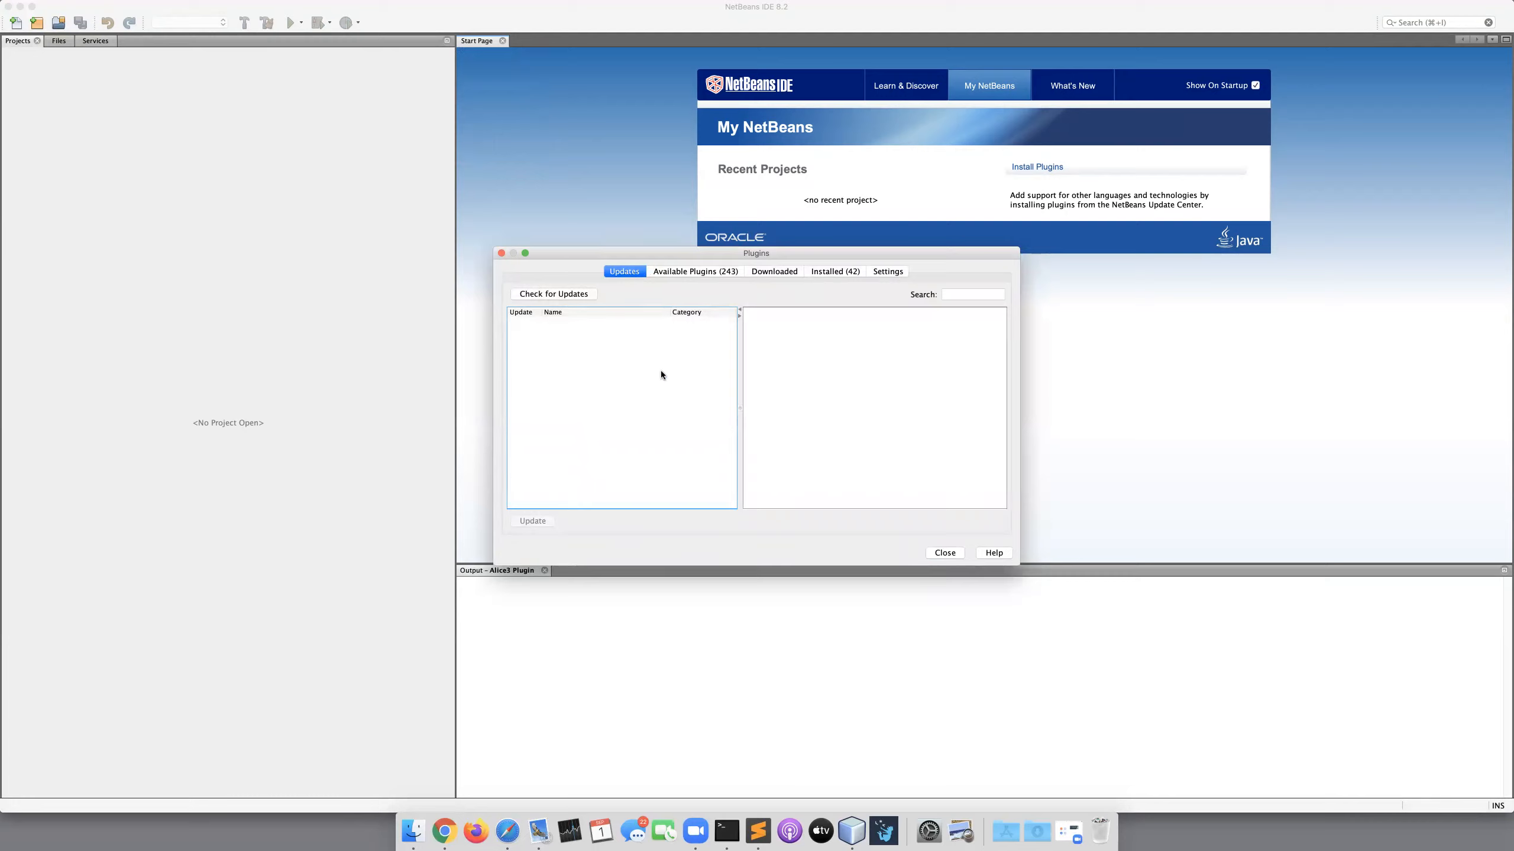
left_click(768, 274)
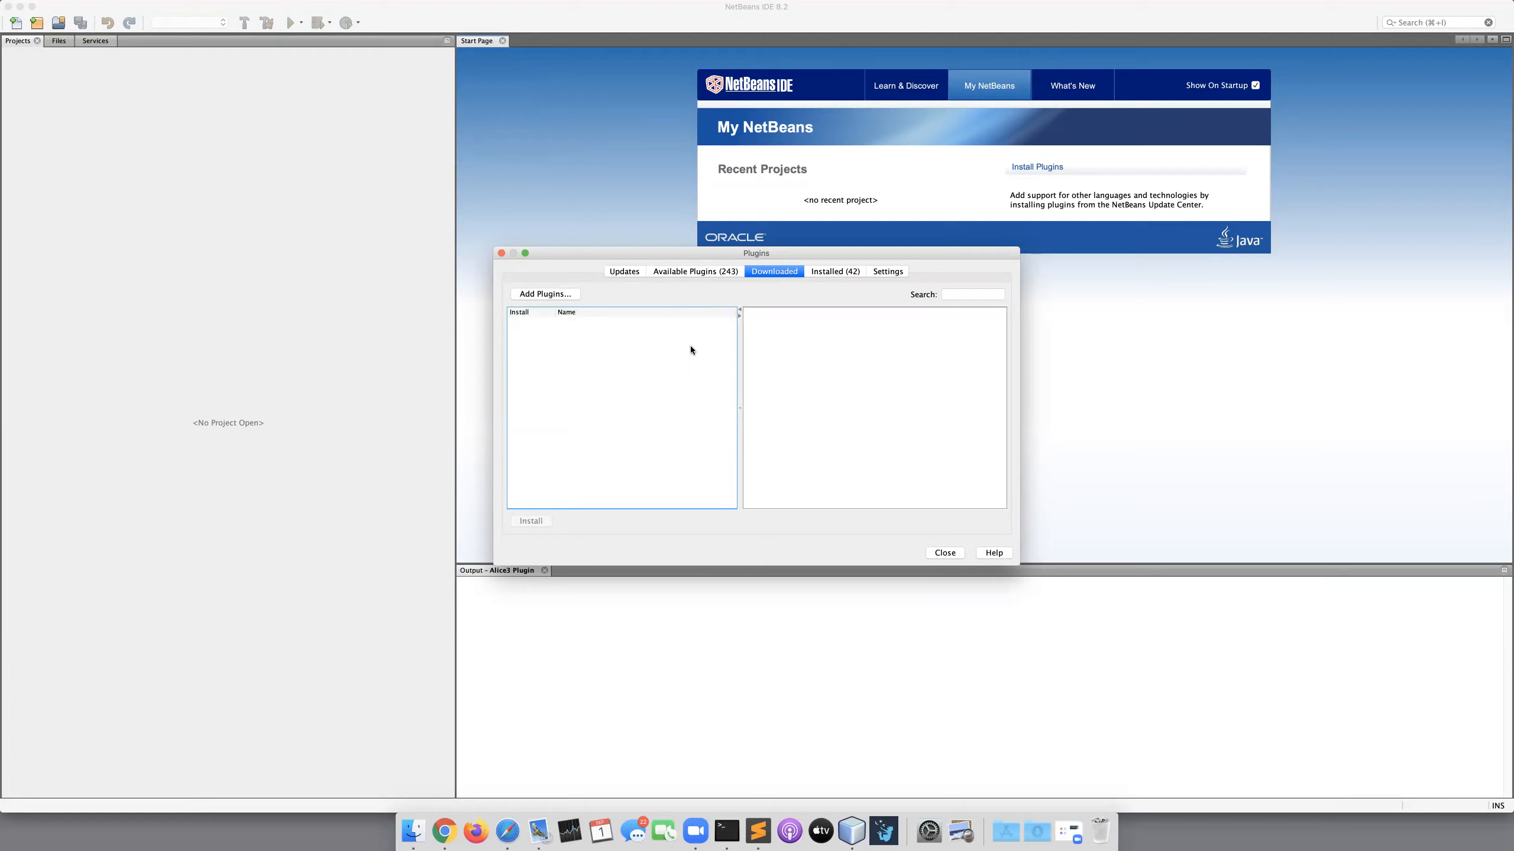
Add Alice3_netbeans_8_plugin_3.6.0.0.nbm from the Downloads folder to the downloaded plugins, allowing java to access that folder.
left_click(544, 294)
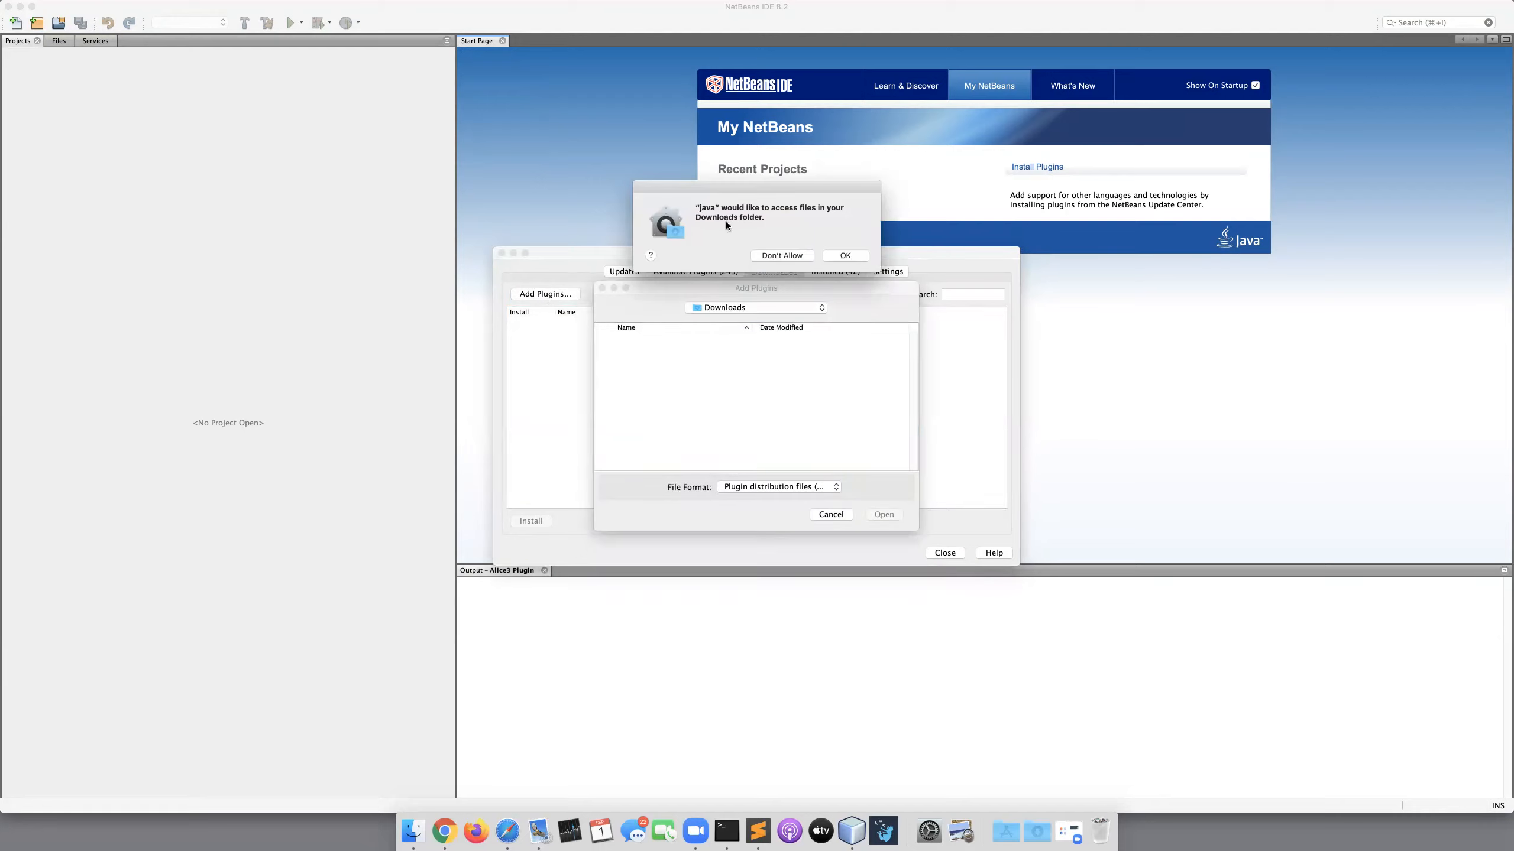
left_click(842, 257)
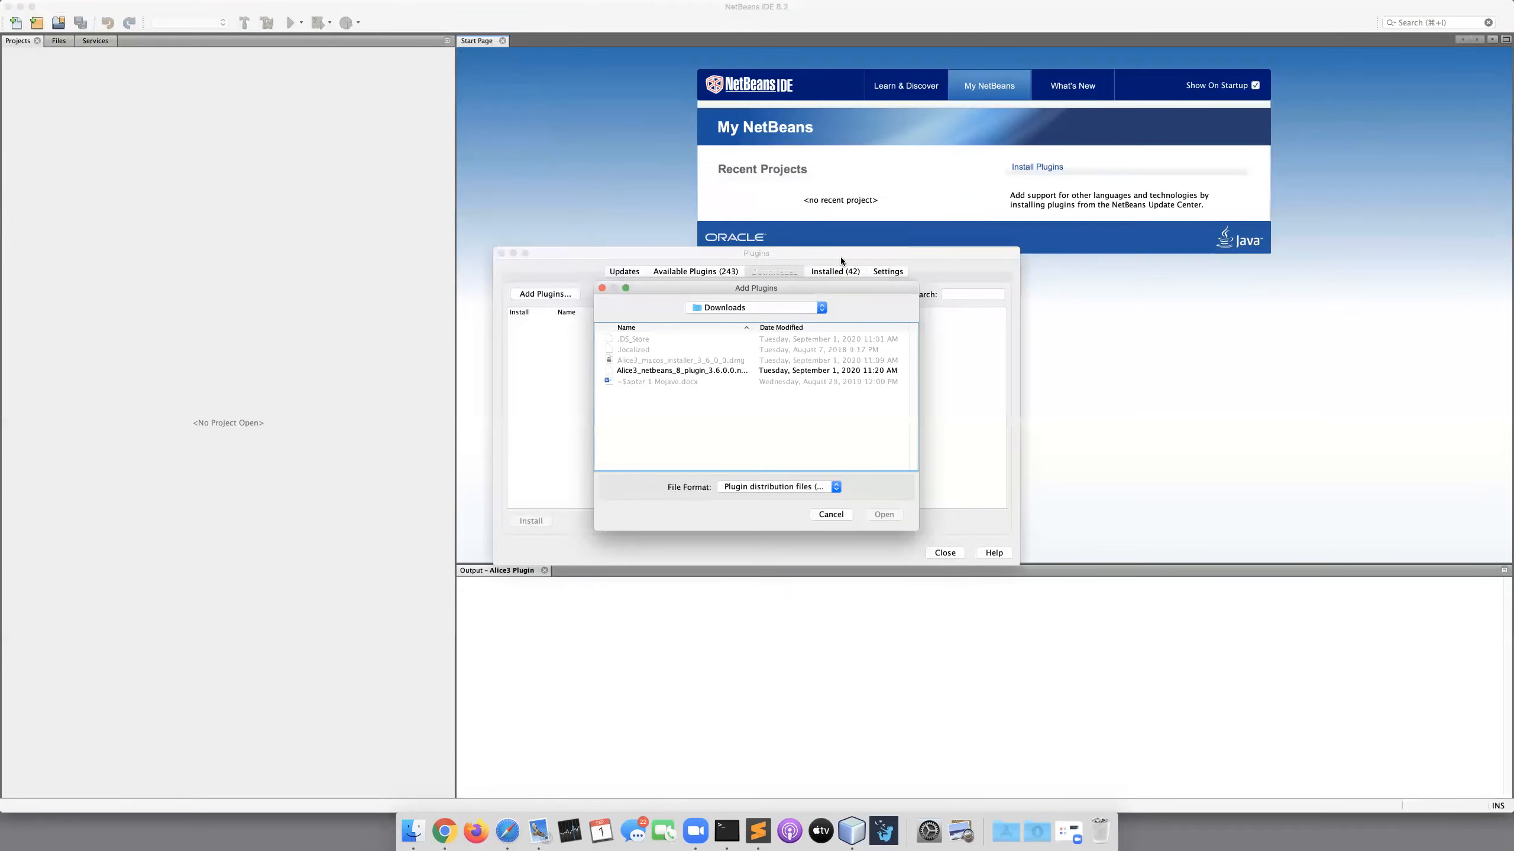
left_click(691, 374)
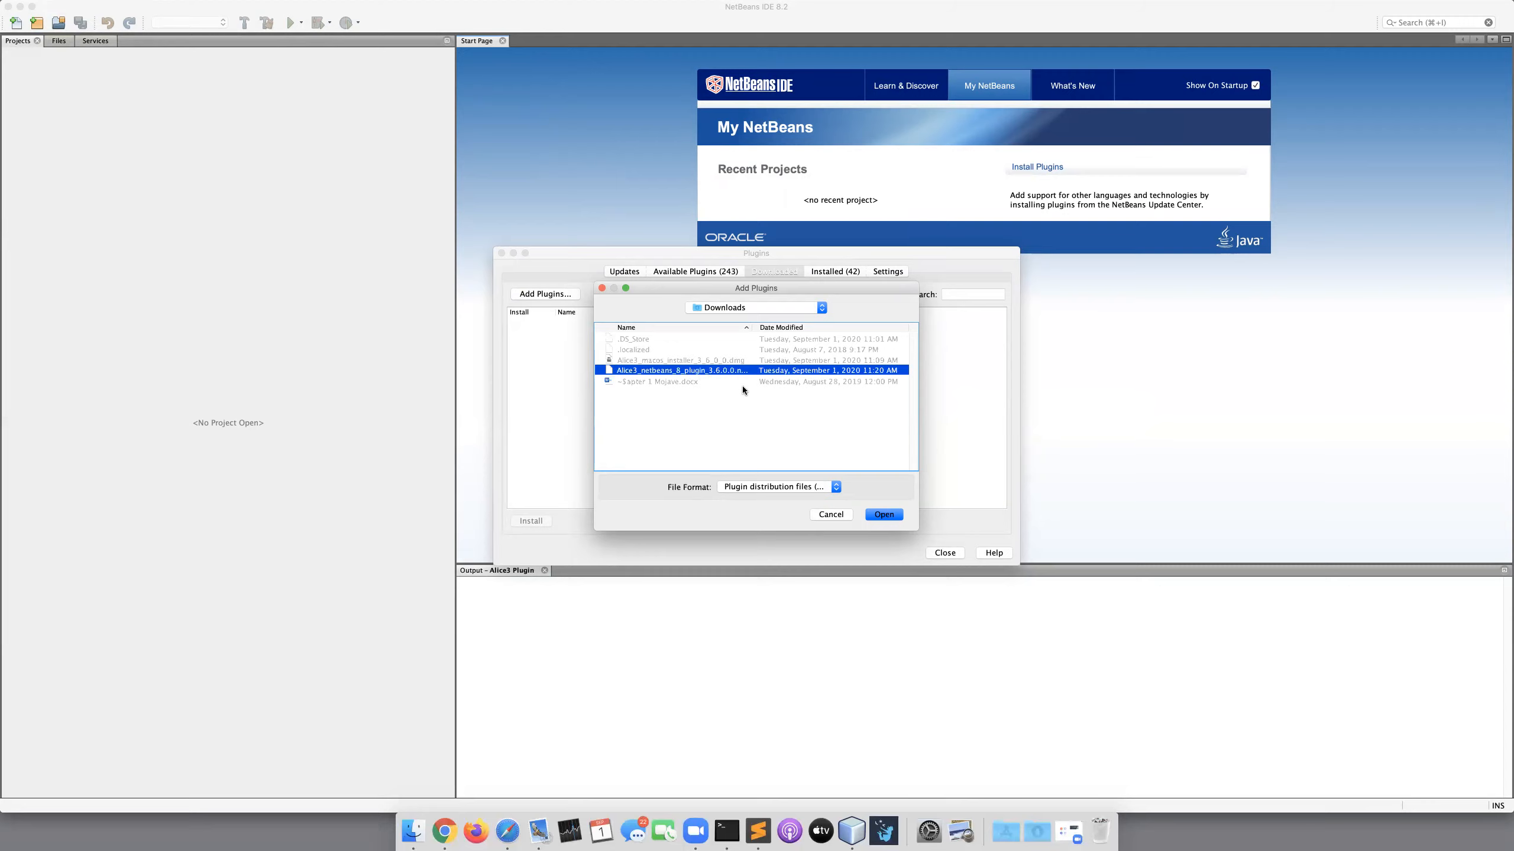
left_click(890, 518)
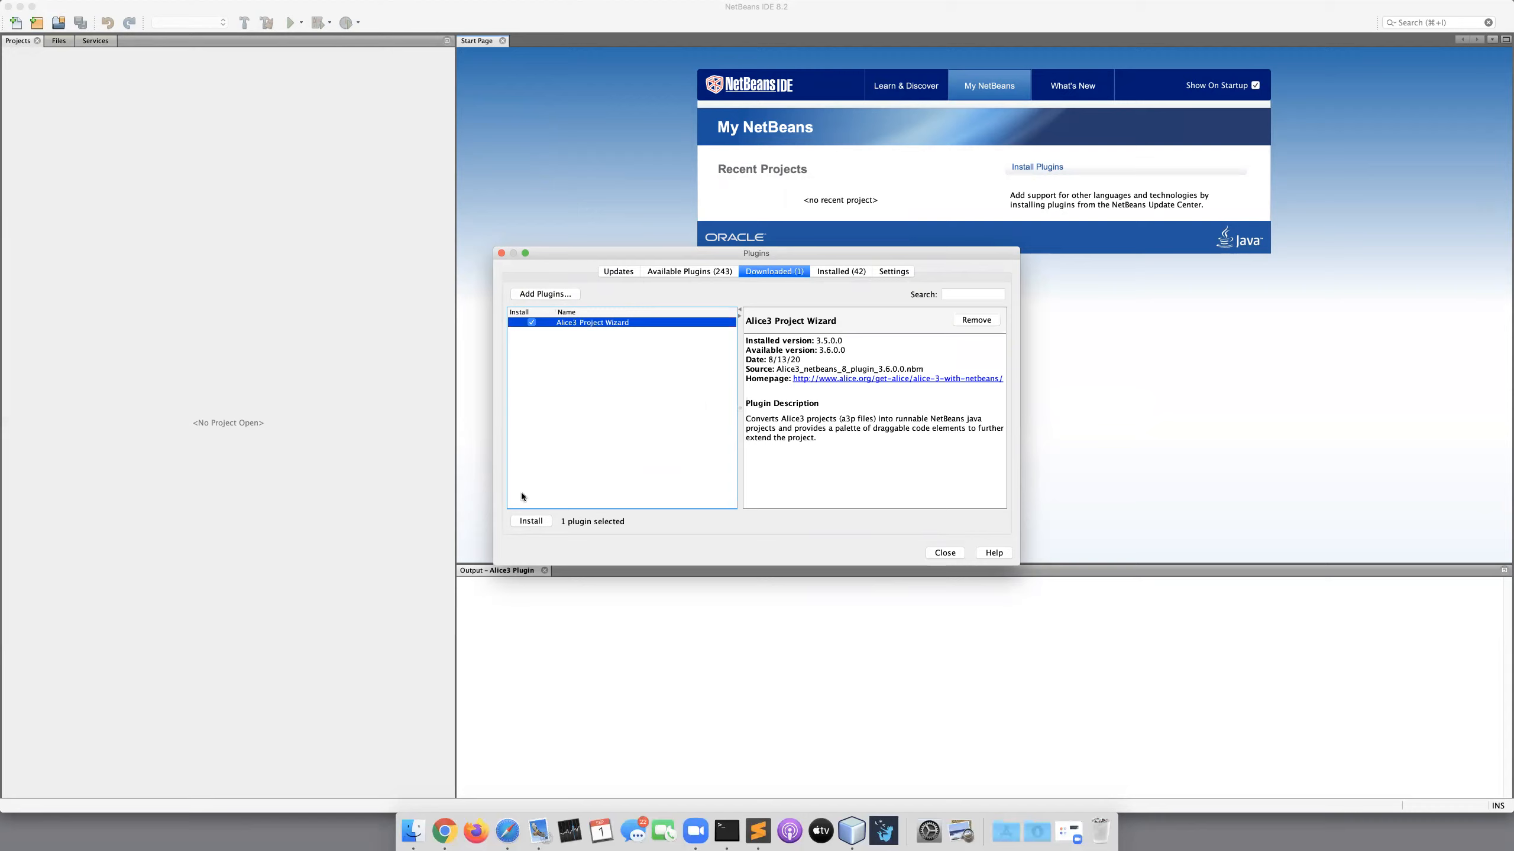
Install the Alice3 Project Wizard 3.6.0.0 plugin, accepting the license and the unsigned plugin, and restart the IDE right away.
left_click(531, 521)
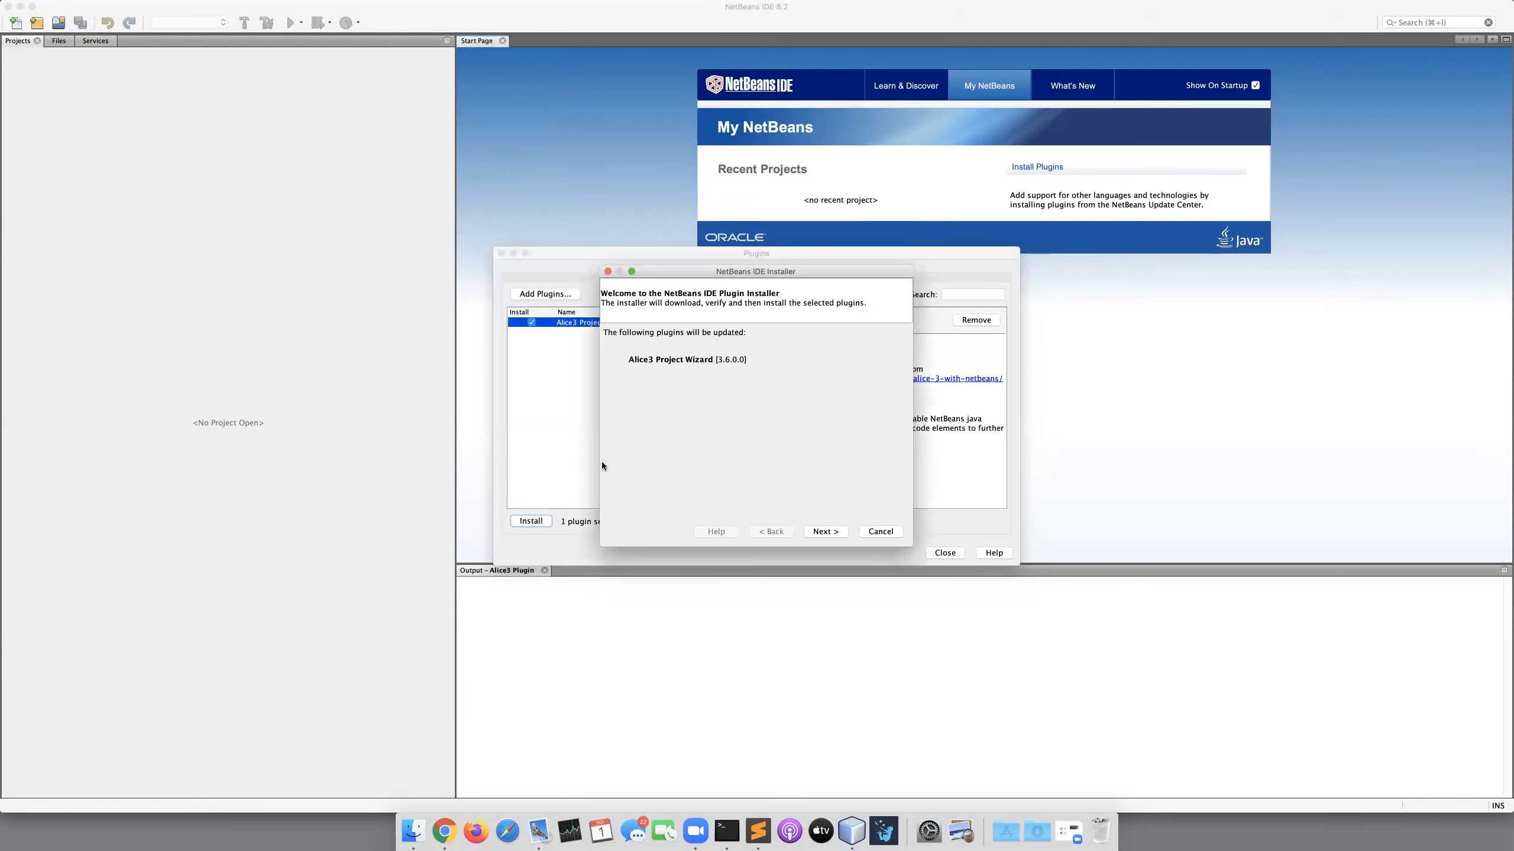
left_click(828, 533)
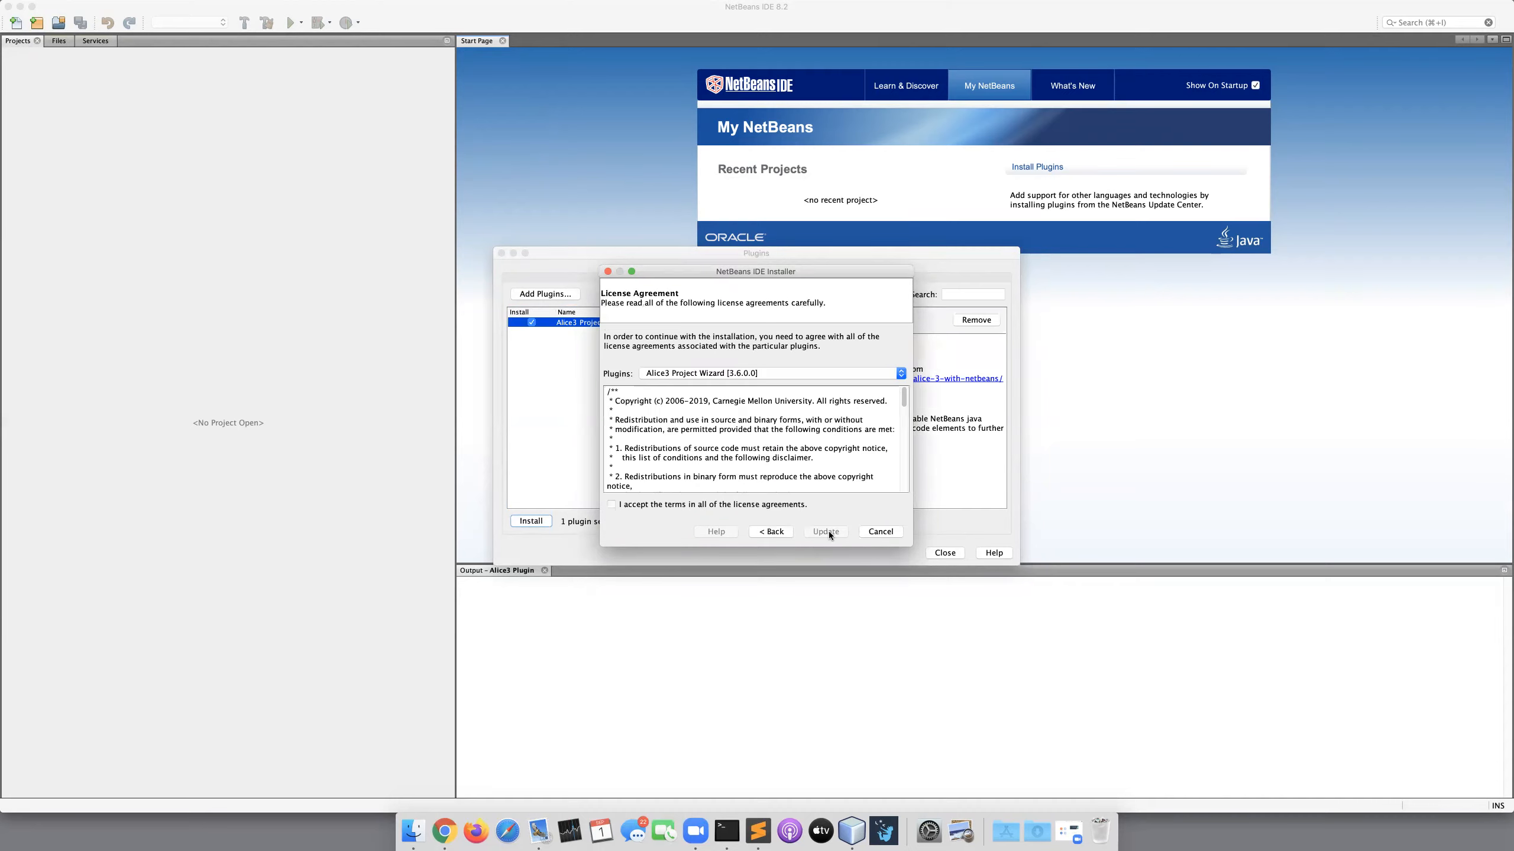
left_click(655, 504)
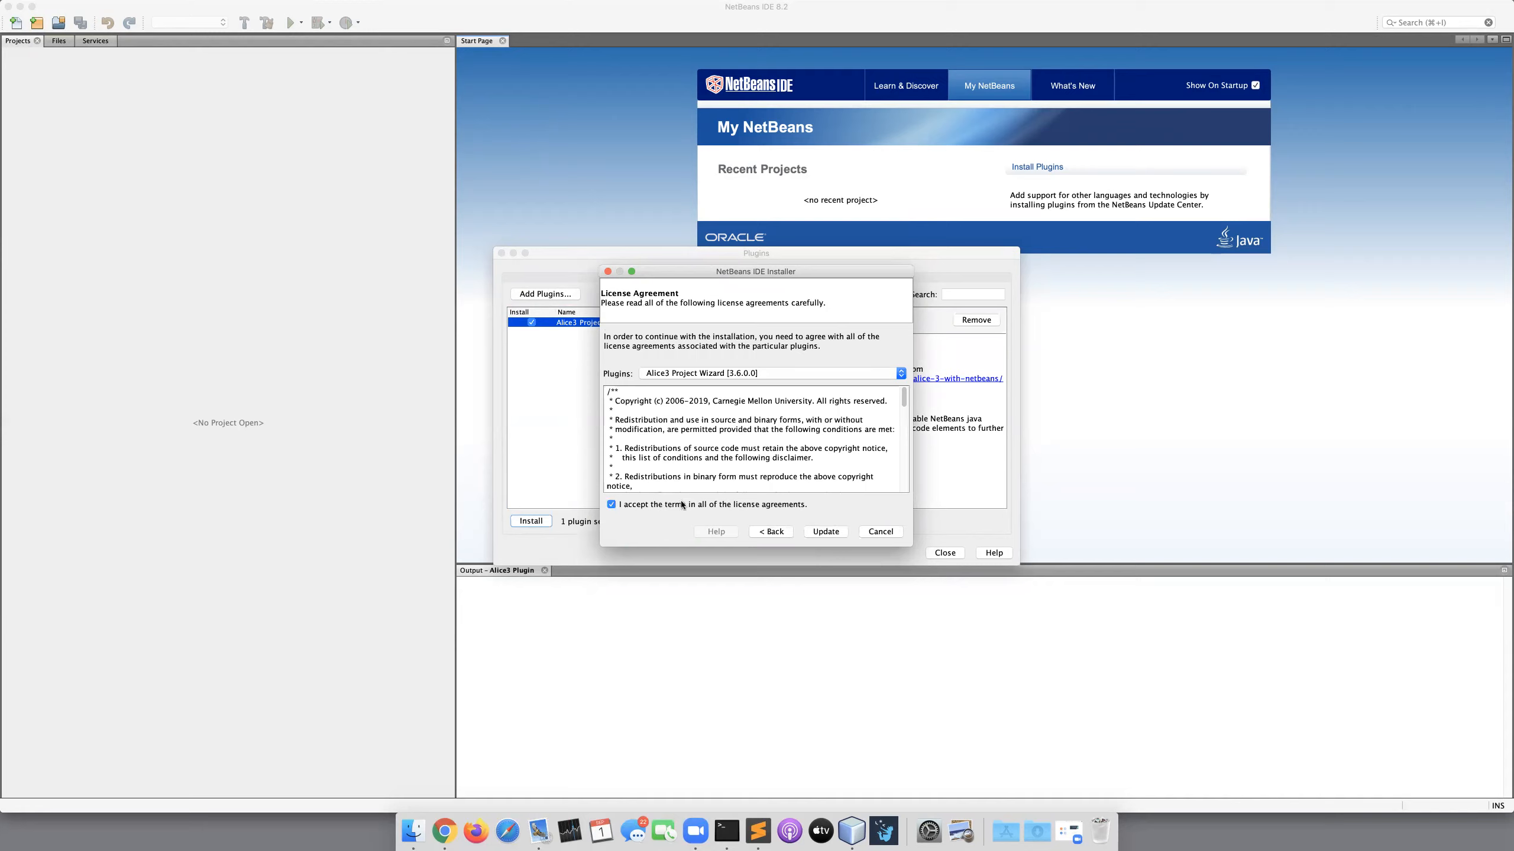
left_click(820, 532)
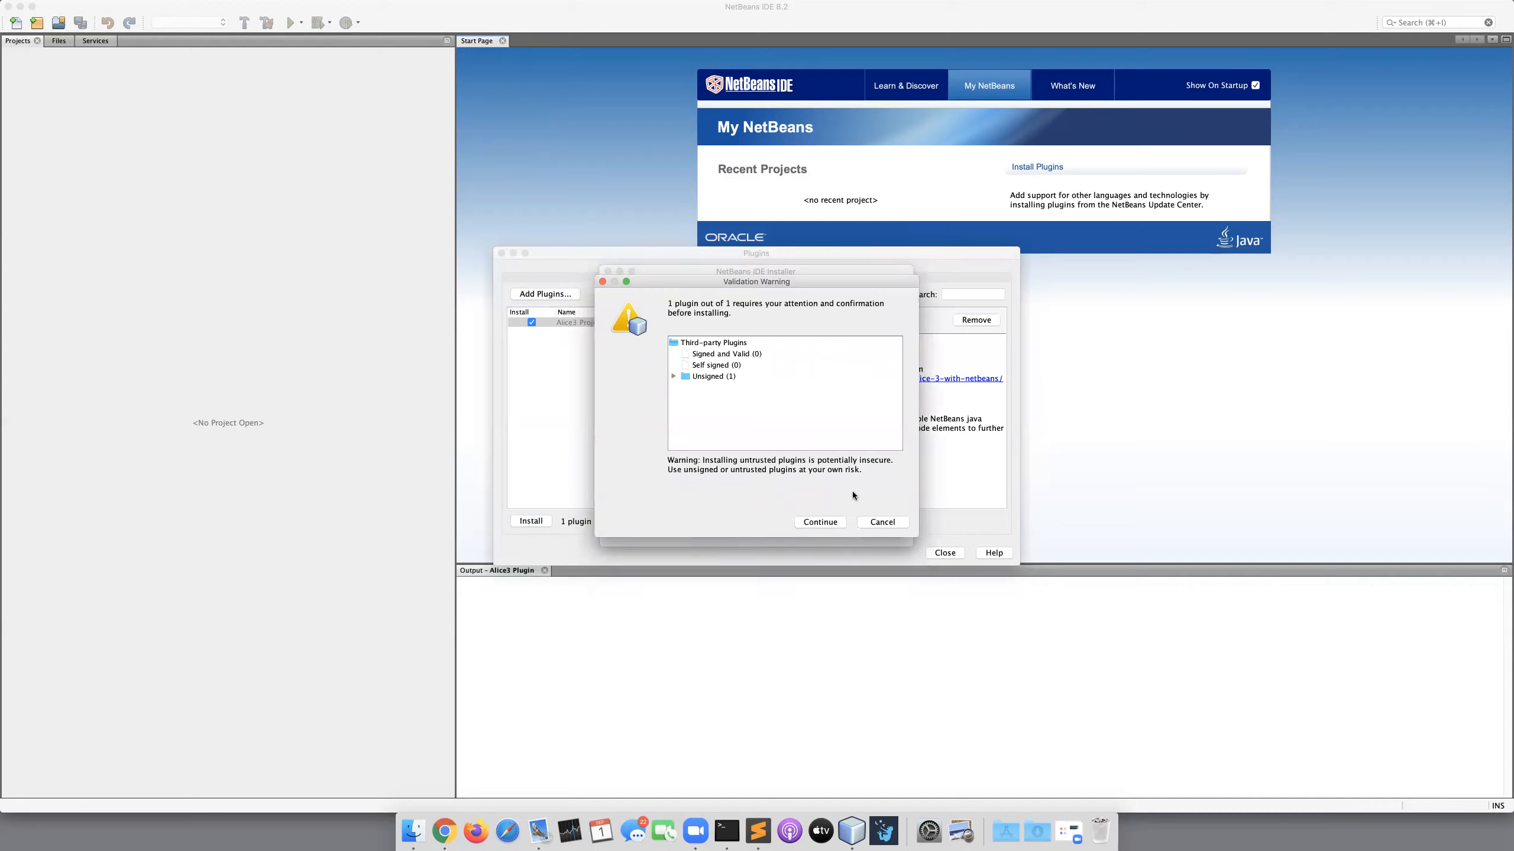
left_click(820, 522)
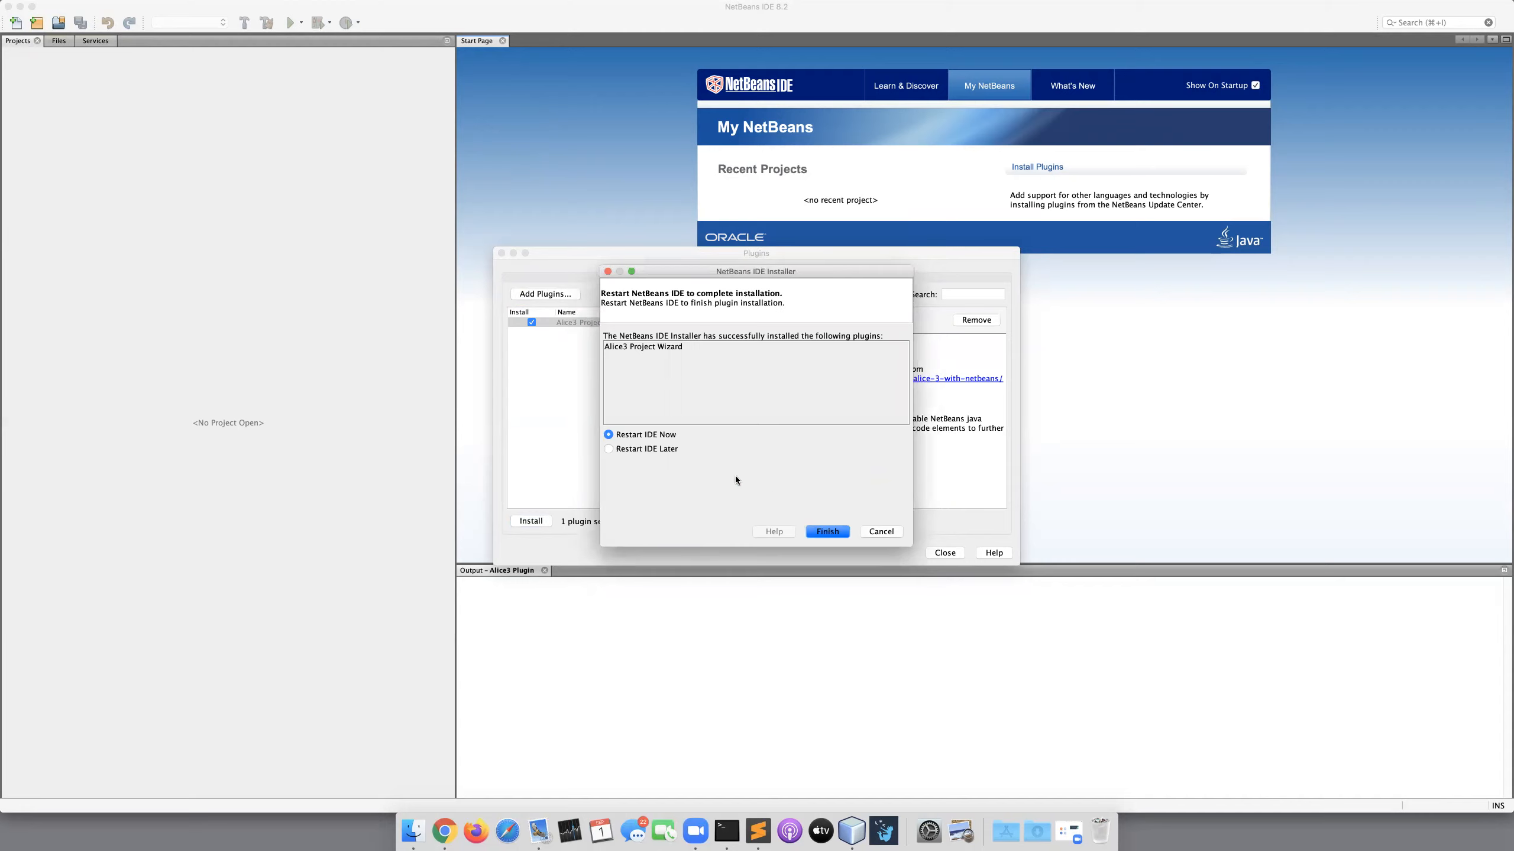
left_click(827, 531)
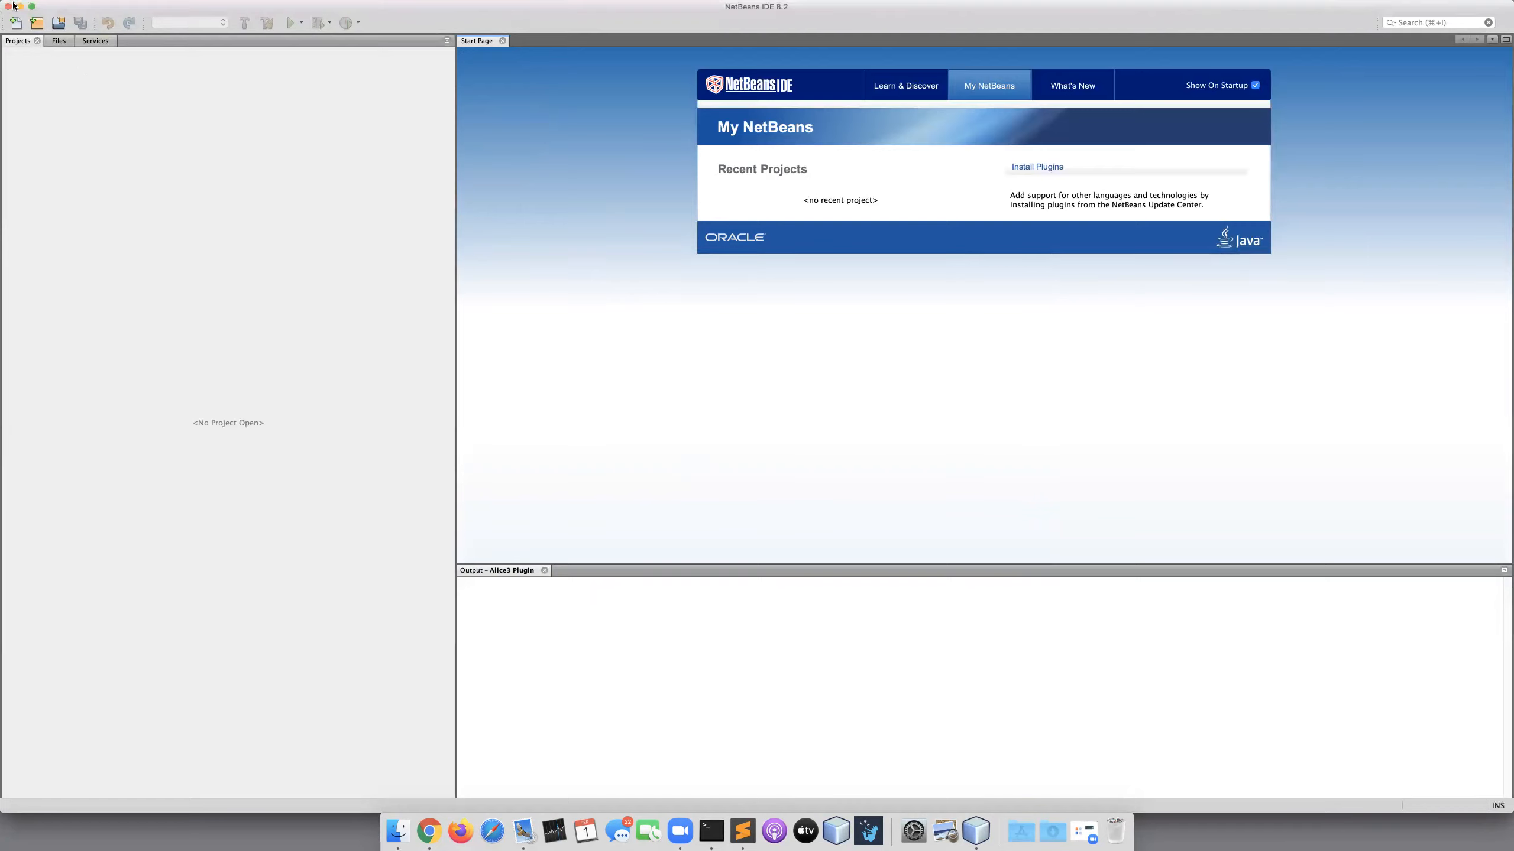
Create a new Java Application project named HelloWorld with the main class helloworld.HelloWorld.
left_click(88, 7)
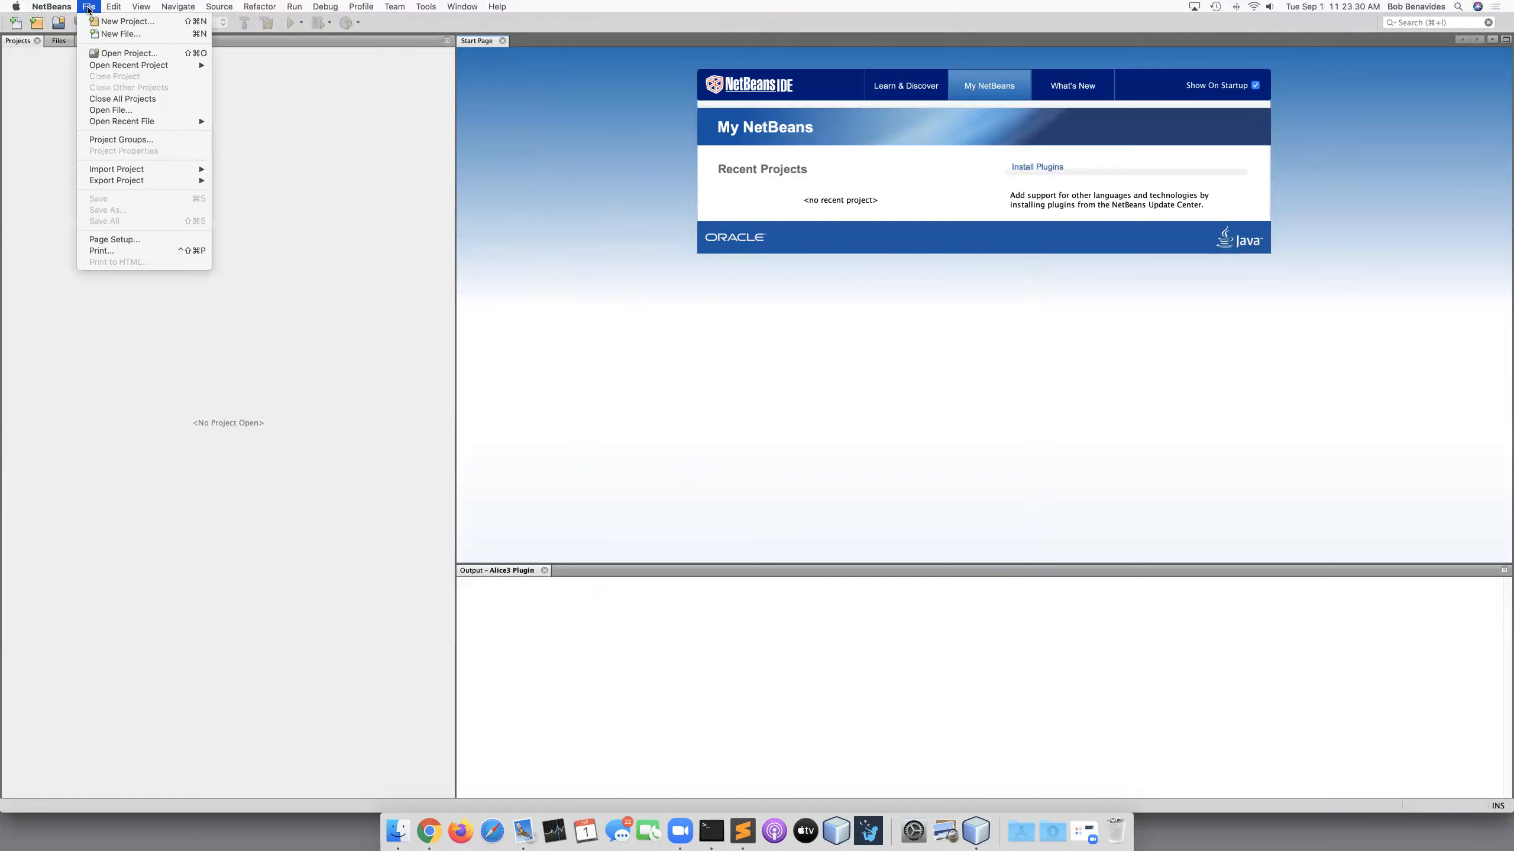
left_click(148, 52)
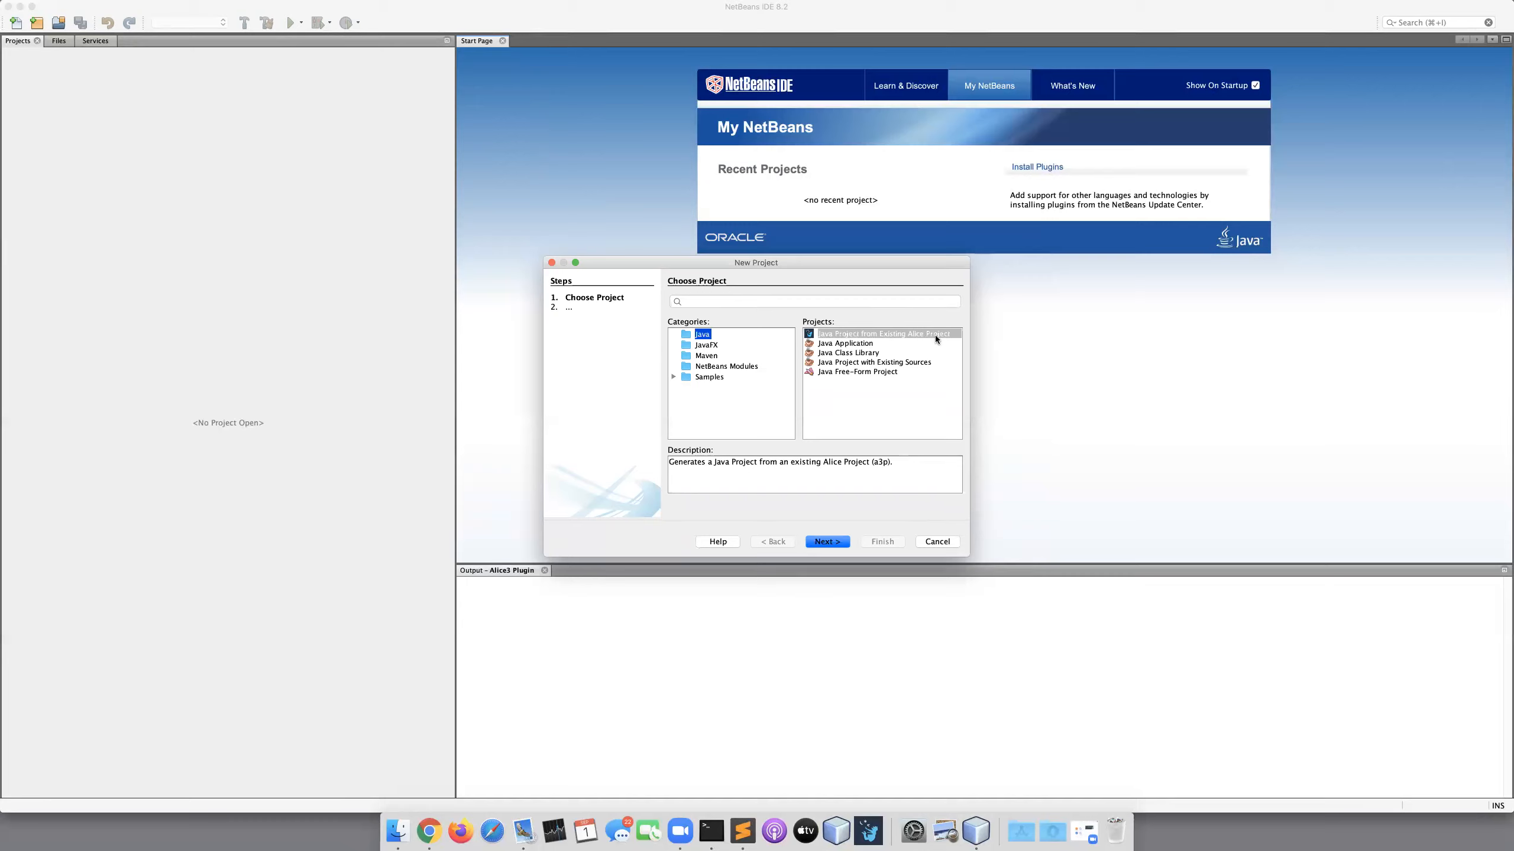
left_click(837, 344)
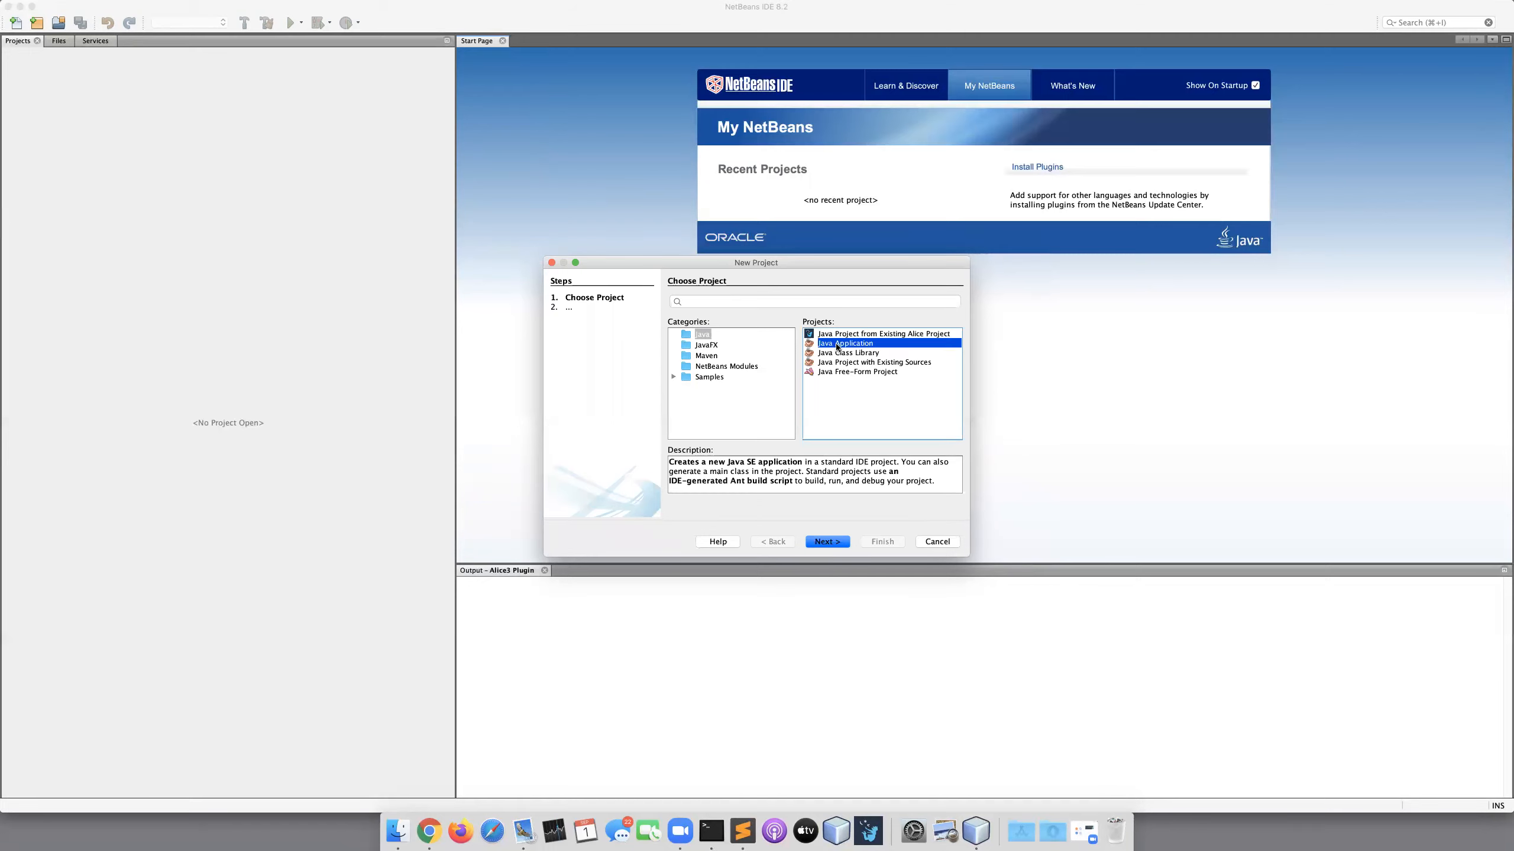
left_click(835, 541)
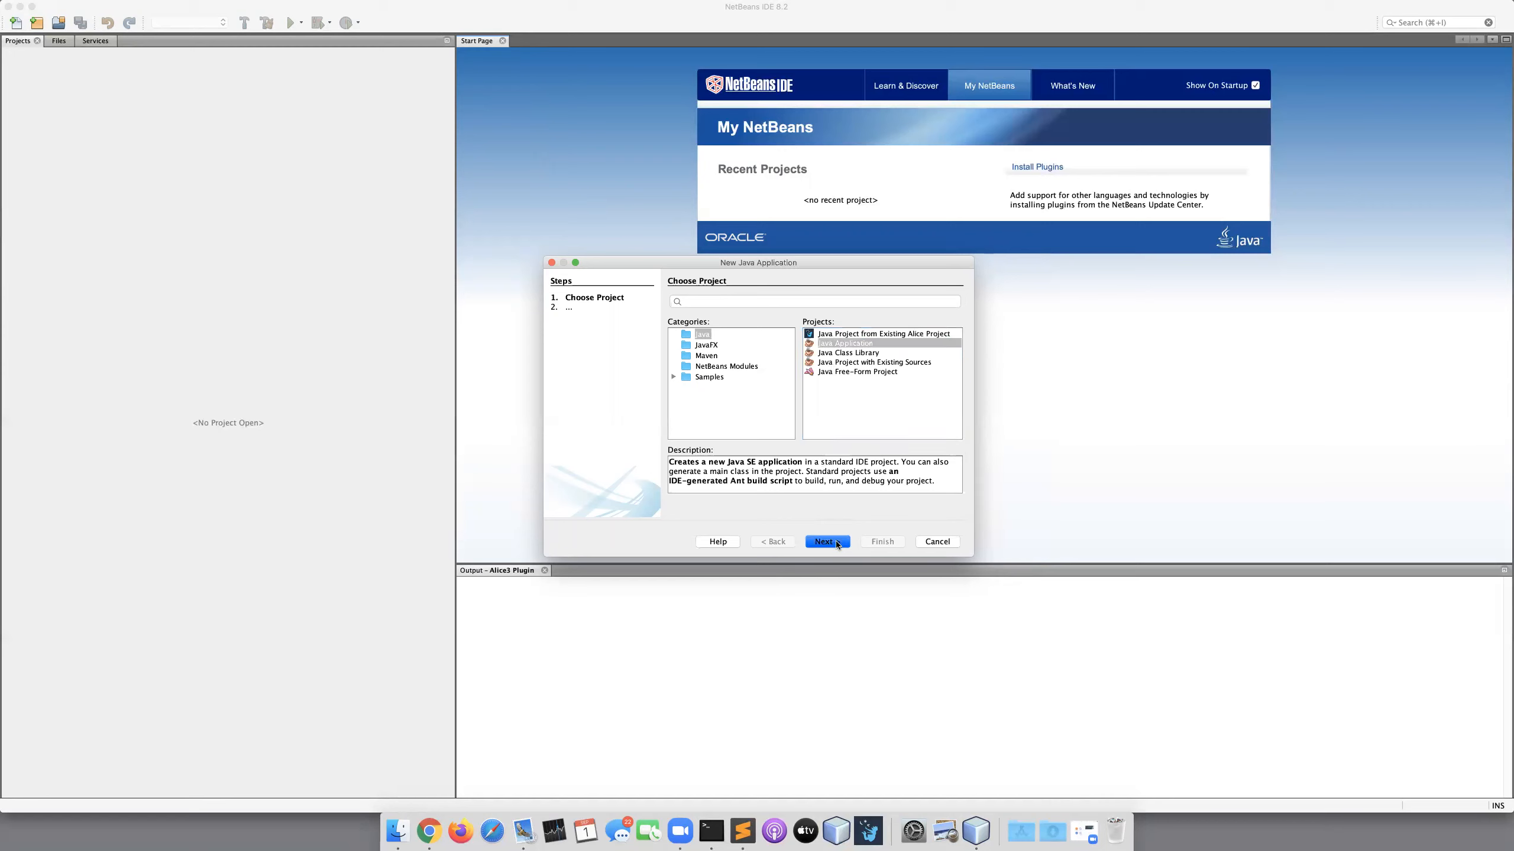
type("H")
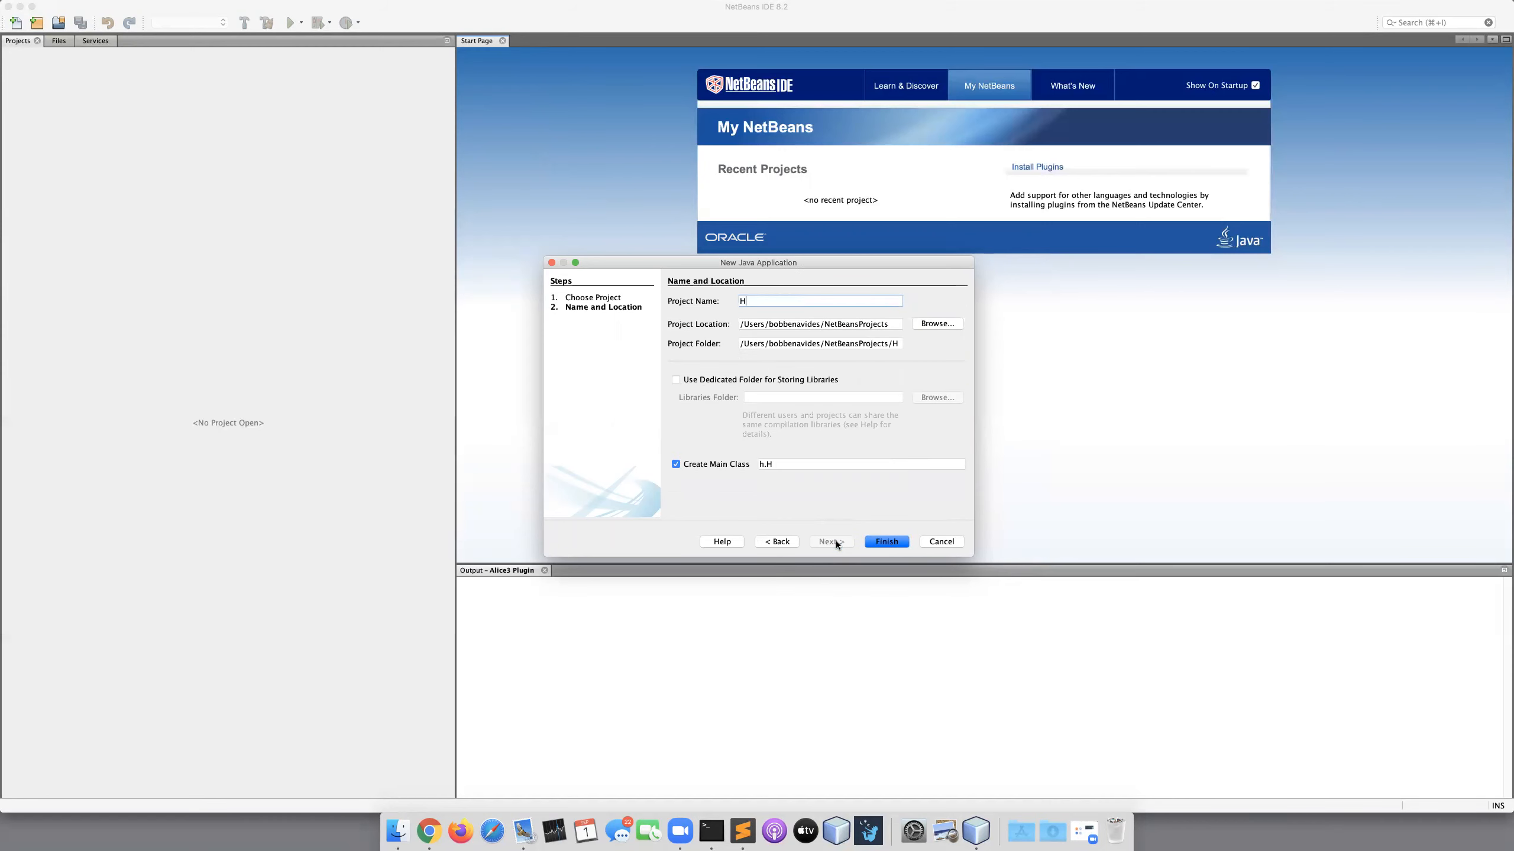
type("elloWorld")
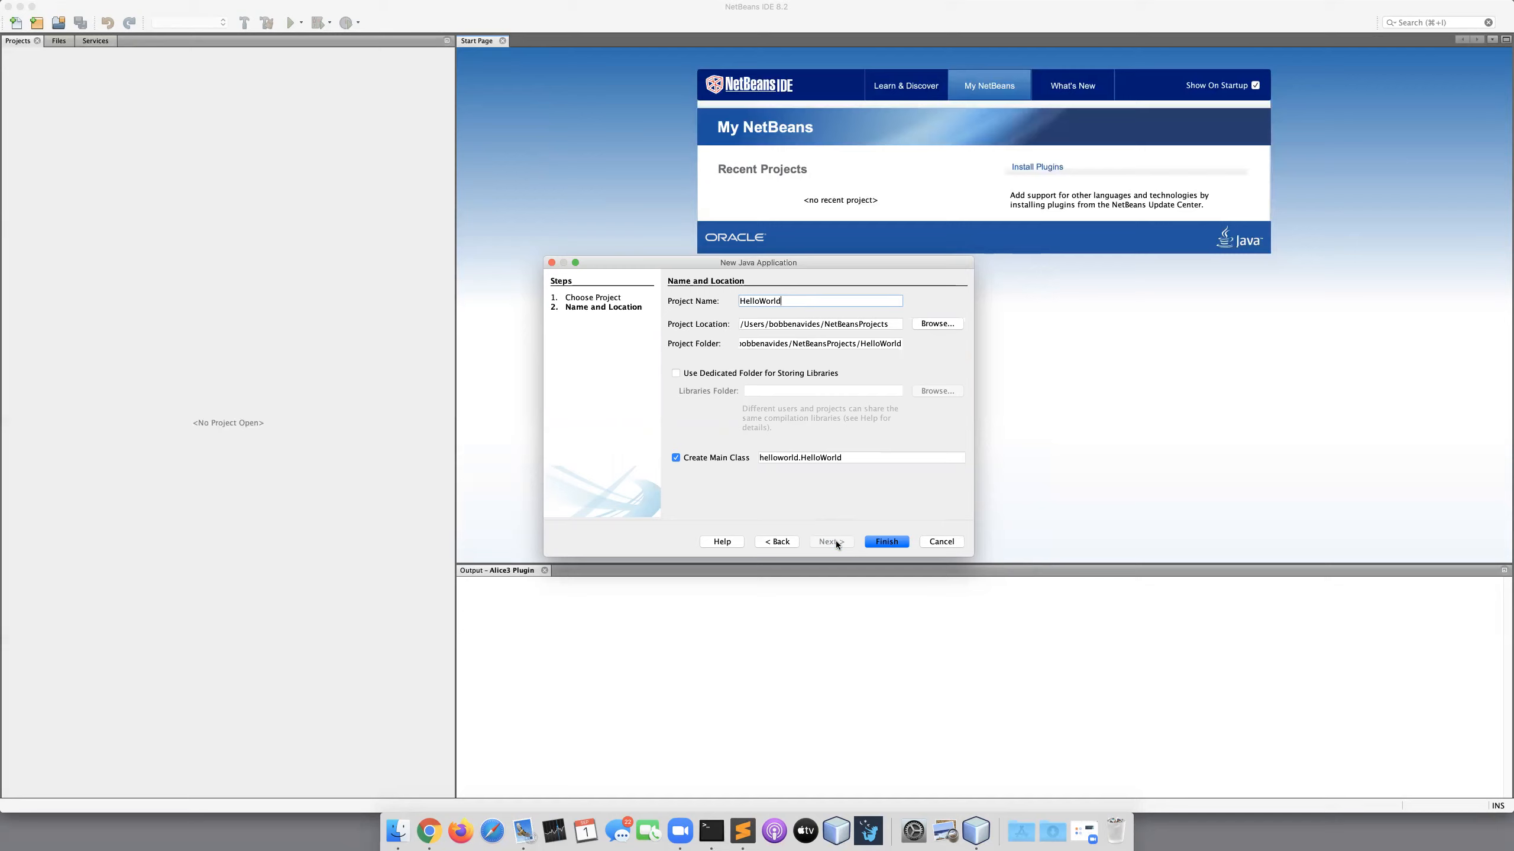
left_click(888, 544)
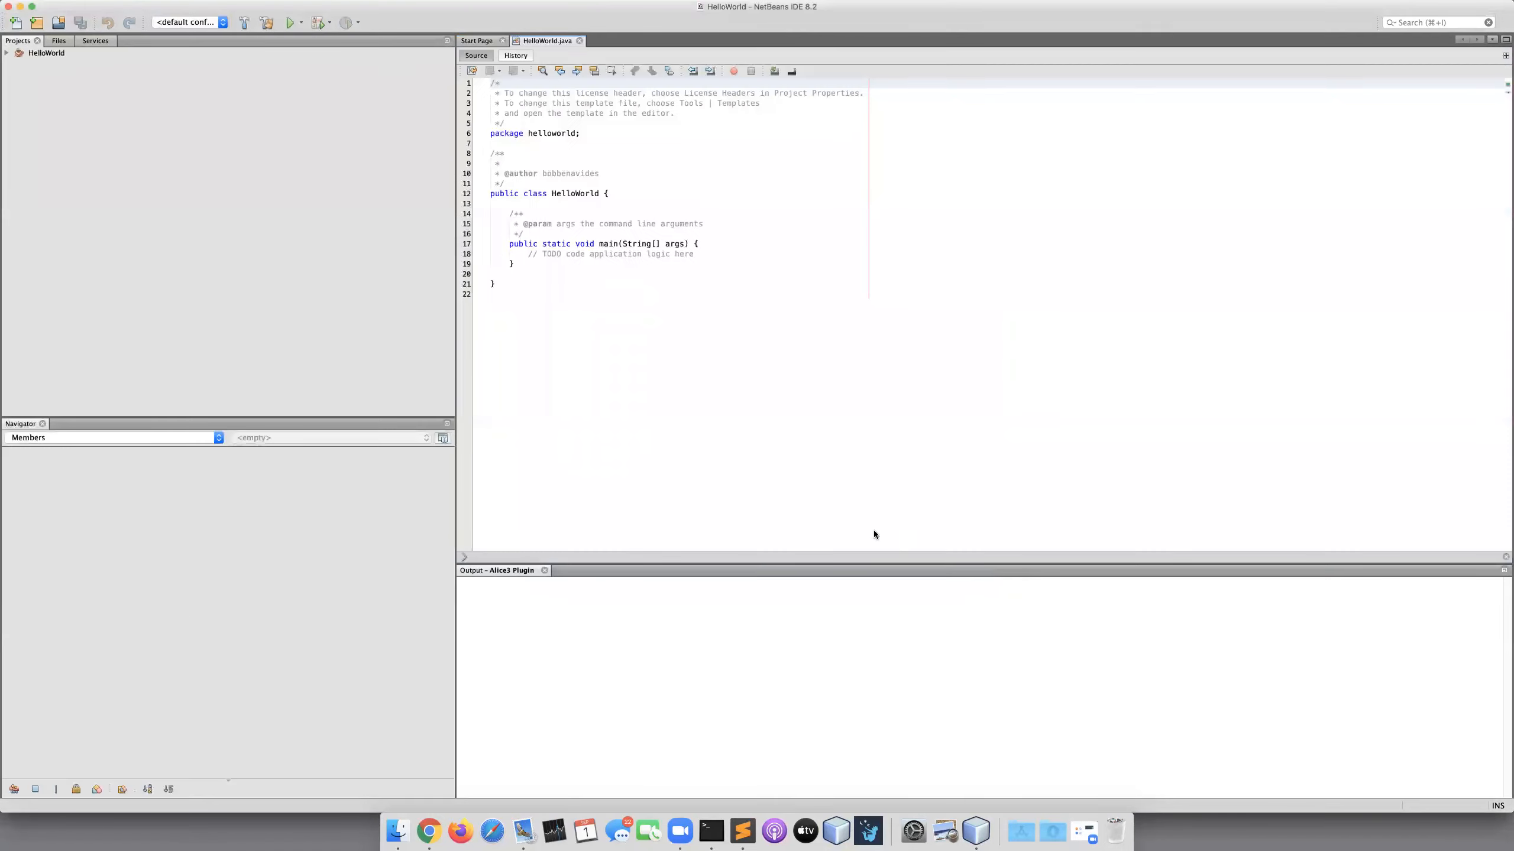
Add System.out.println("Hello World"); below the TODO comment in the main method and run the project.
left_click(723, 240)
key("Return")
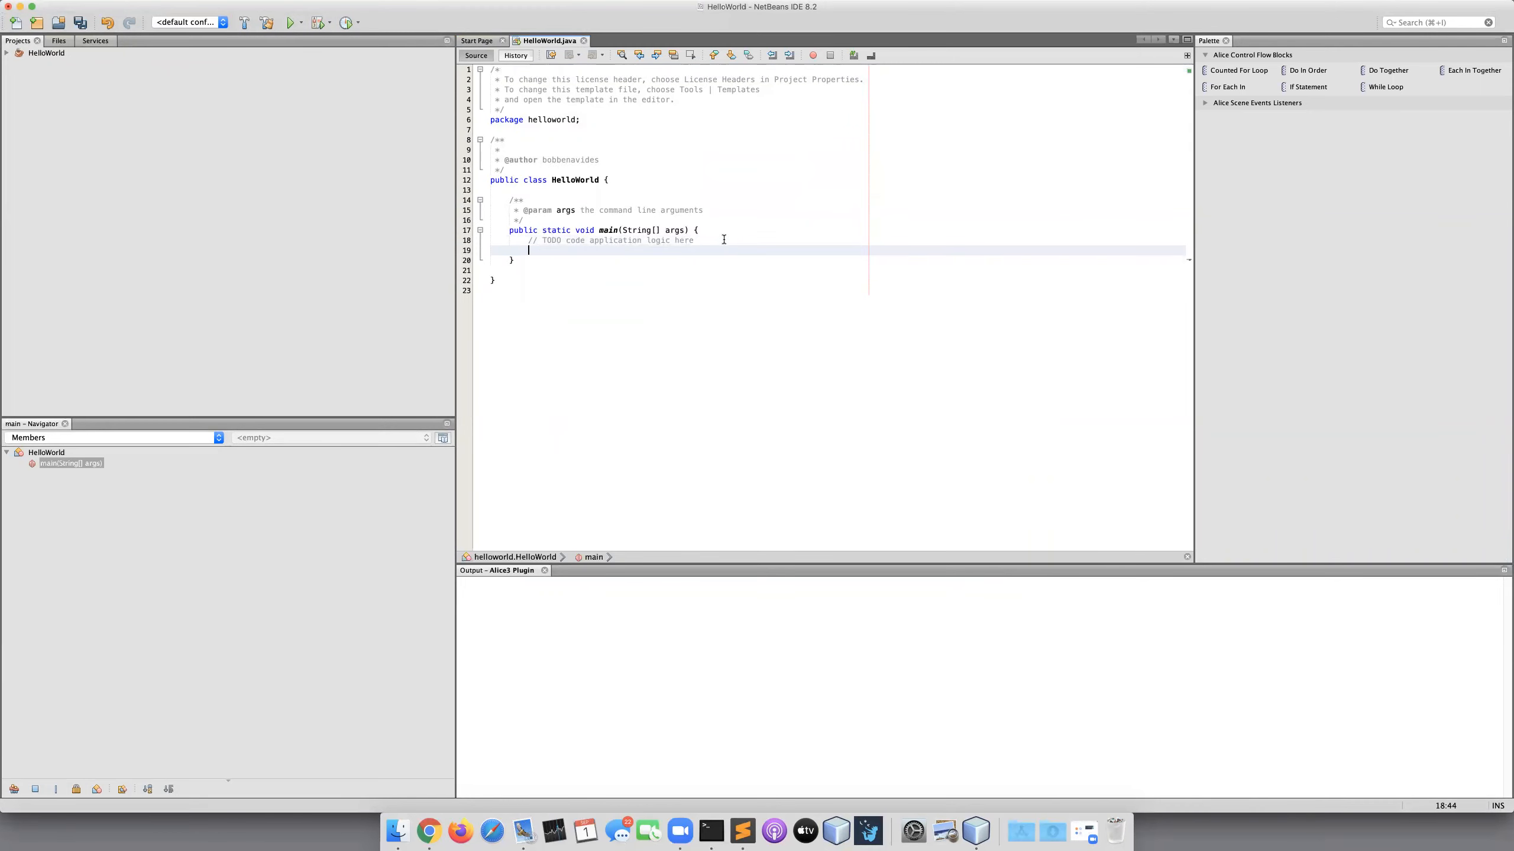
type("System.out.")
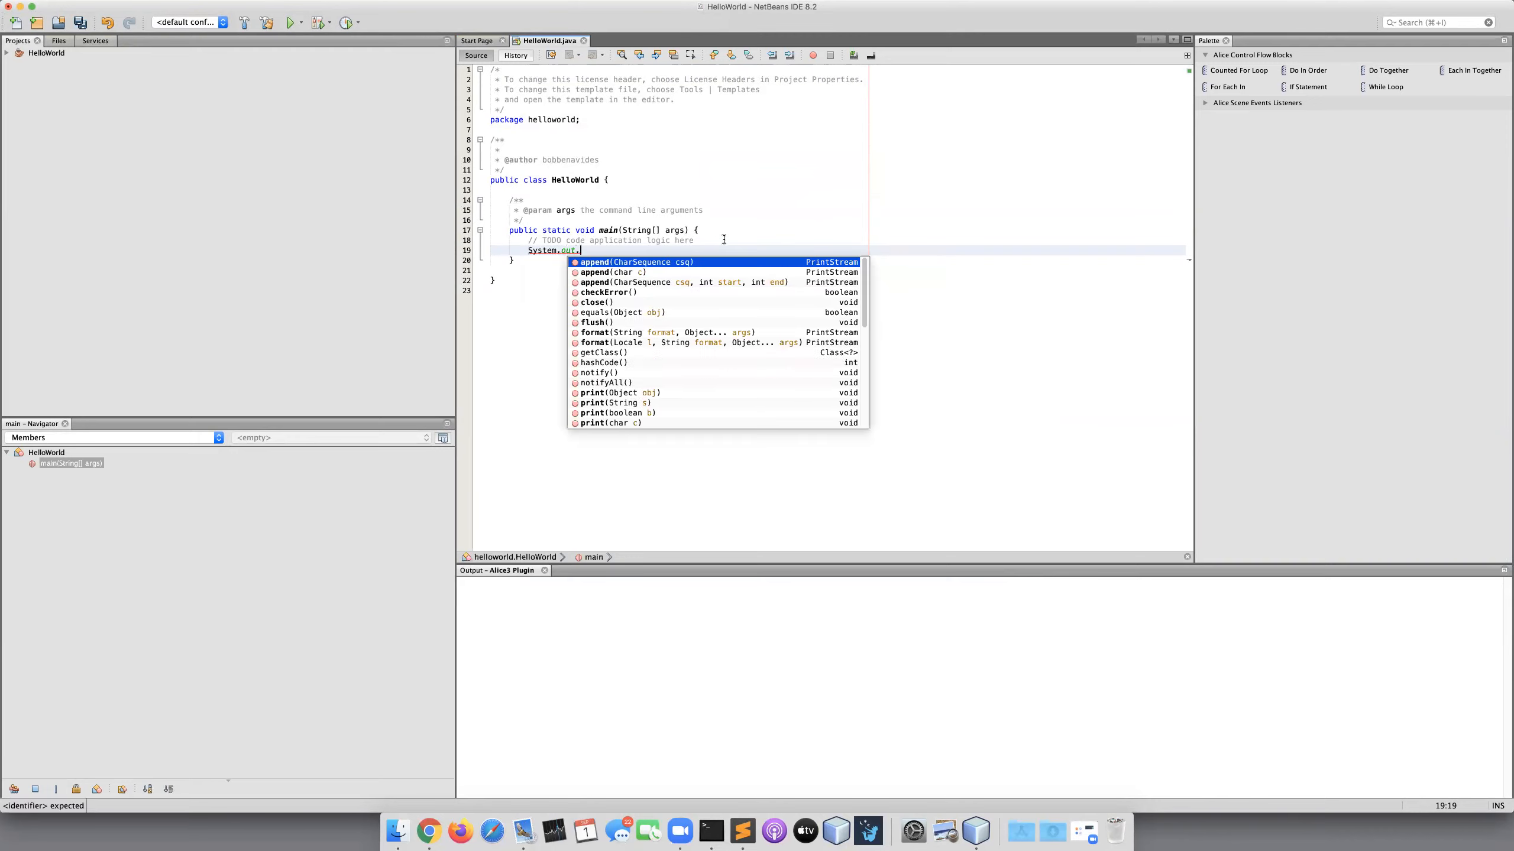
type("println")
key("Return")
type("\"")
type("Hello W")
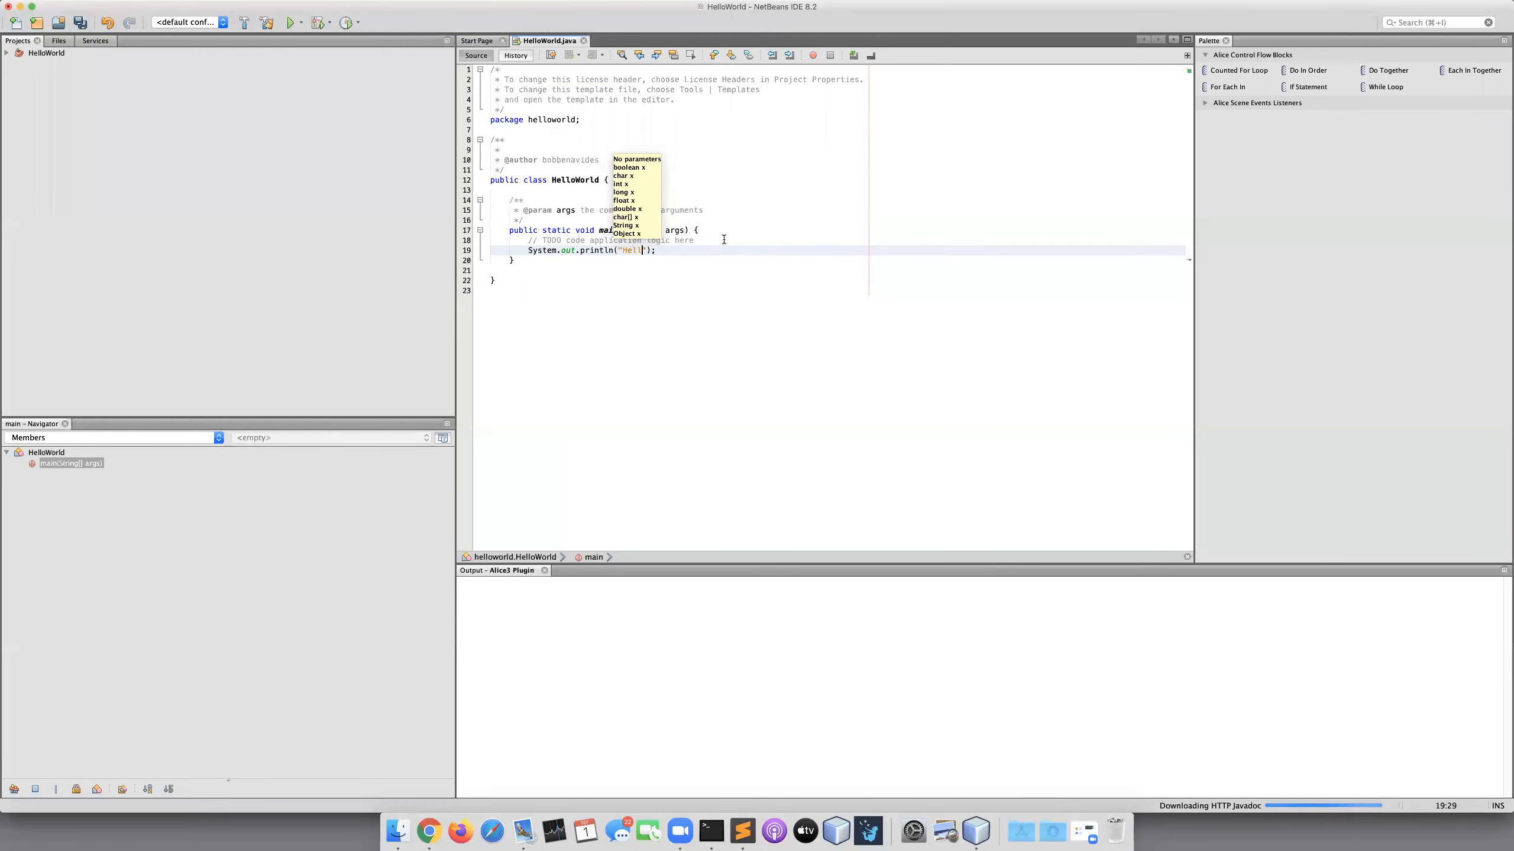
type("orld\"")
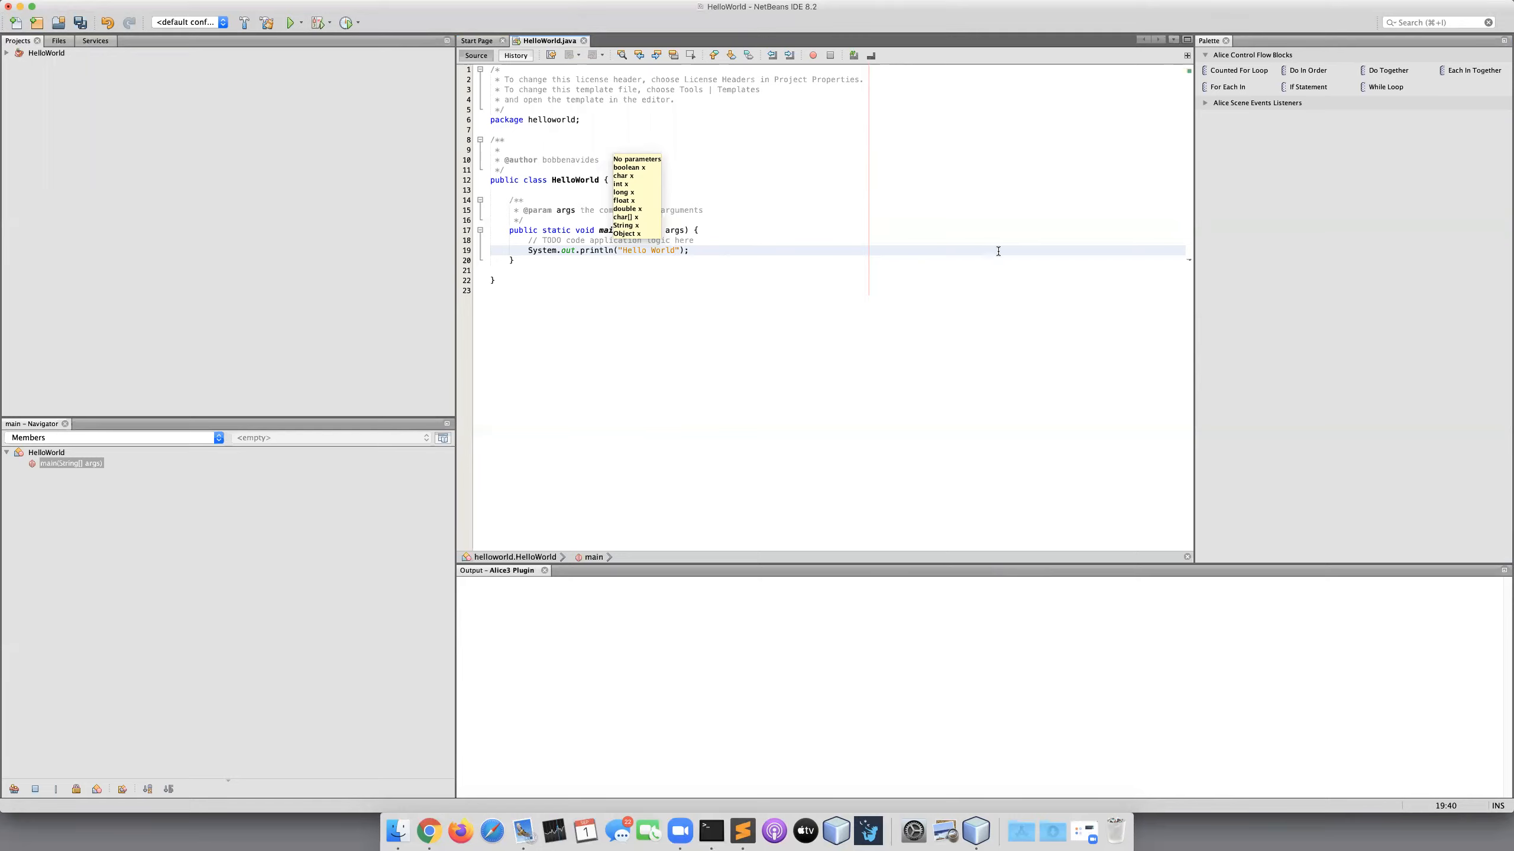
left_click(291, 24)
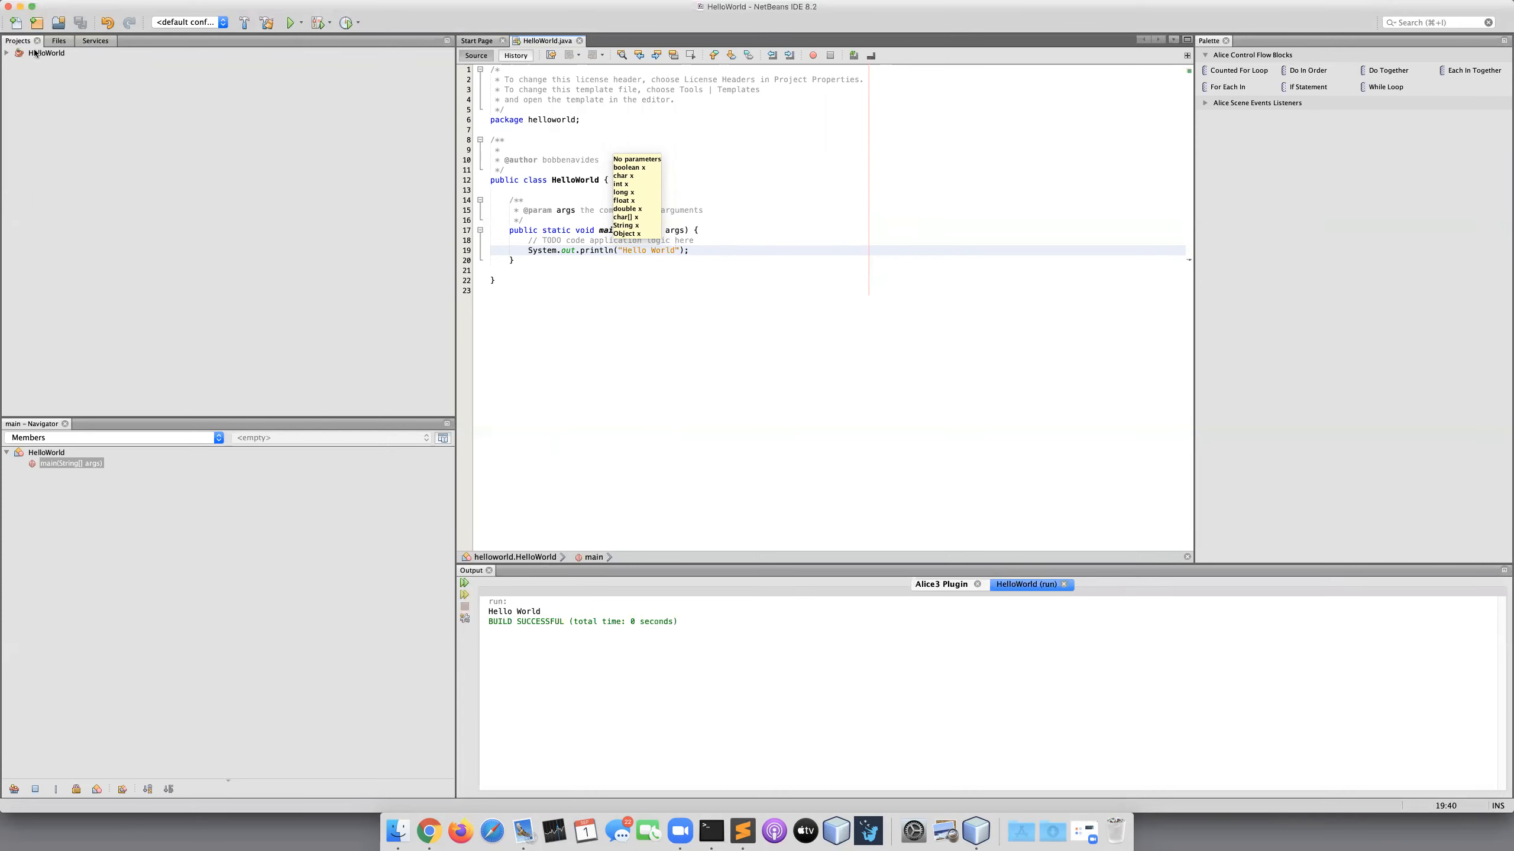
Close NetBeans and start a new Alice 3.6 project from the Grass blank slate, opened in the scene editor.
left_click(8, 7)
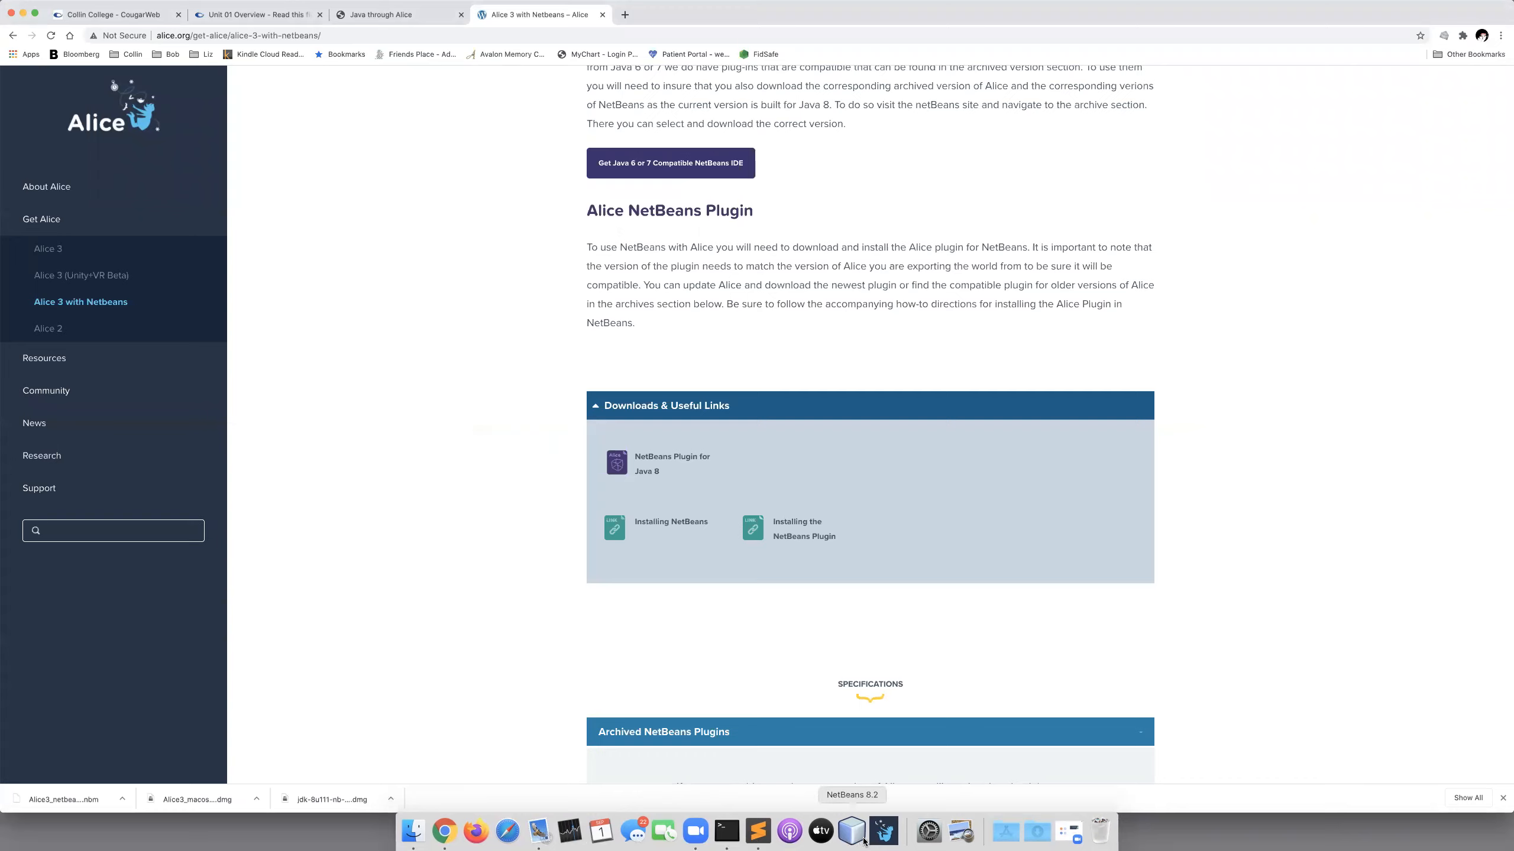
left_click(884, 837)
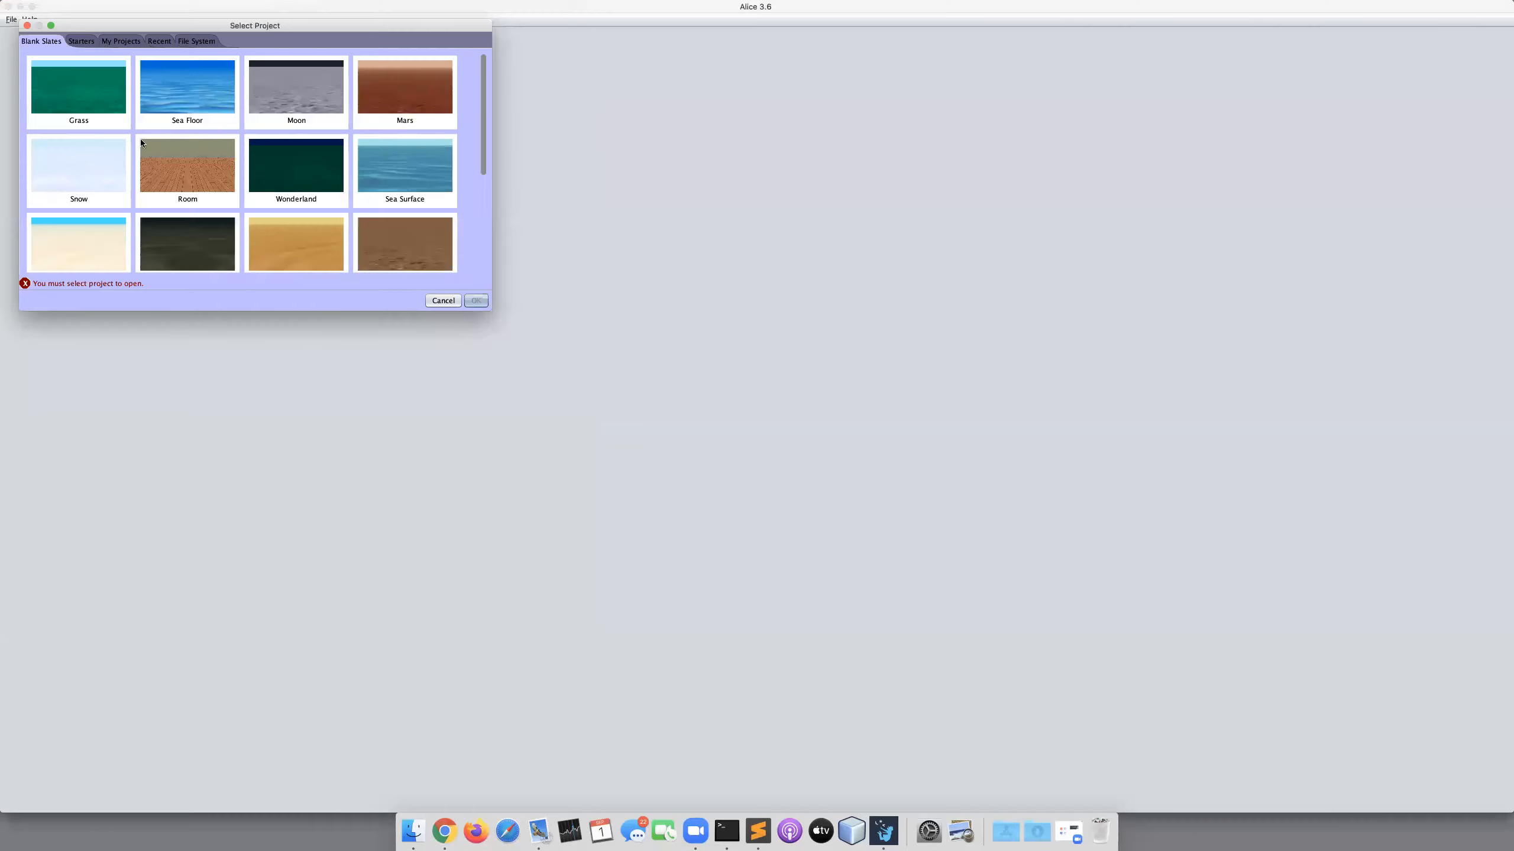
left_click(86, 92)
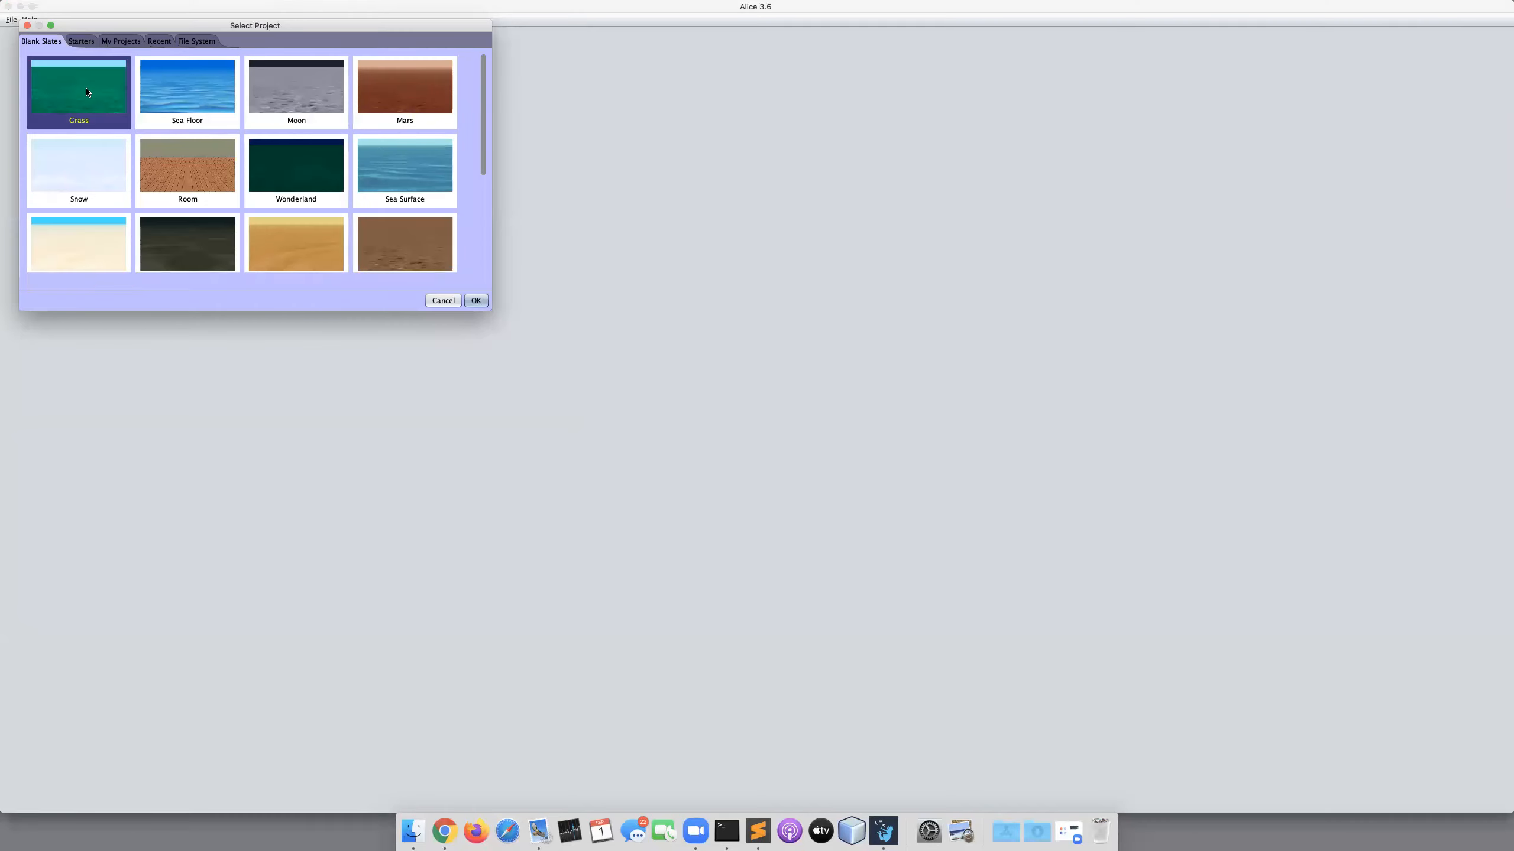
left_click(477, 303)
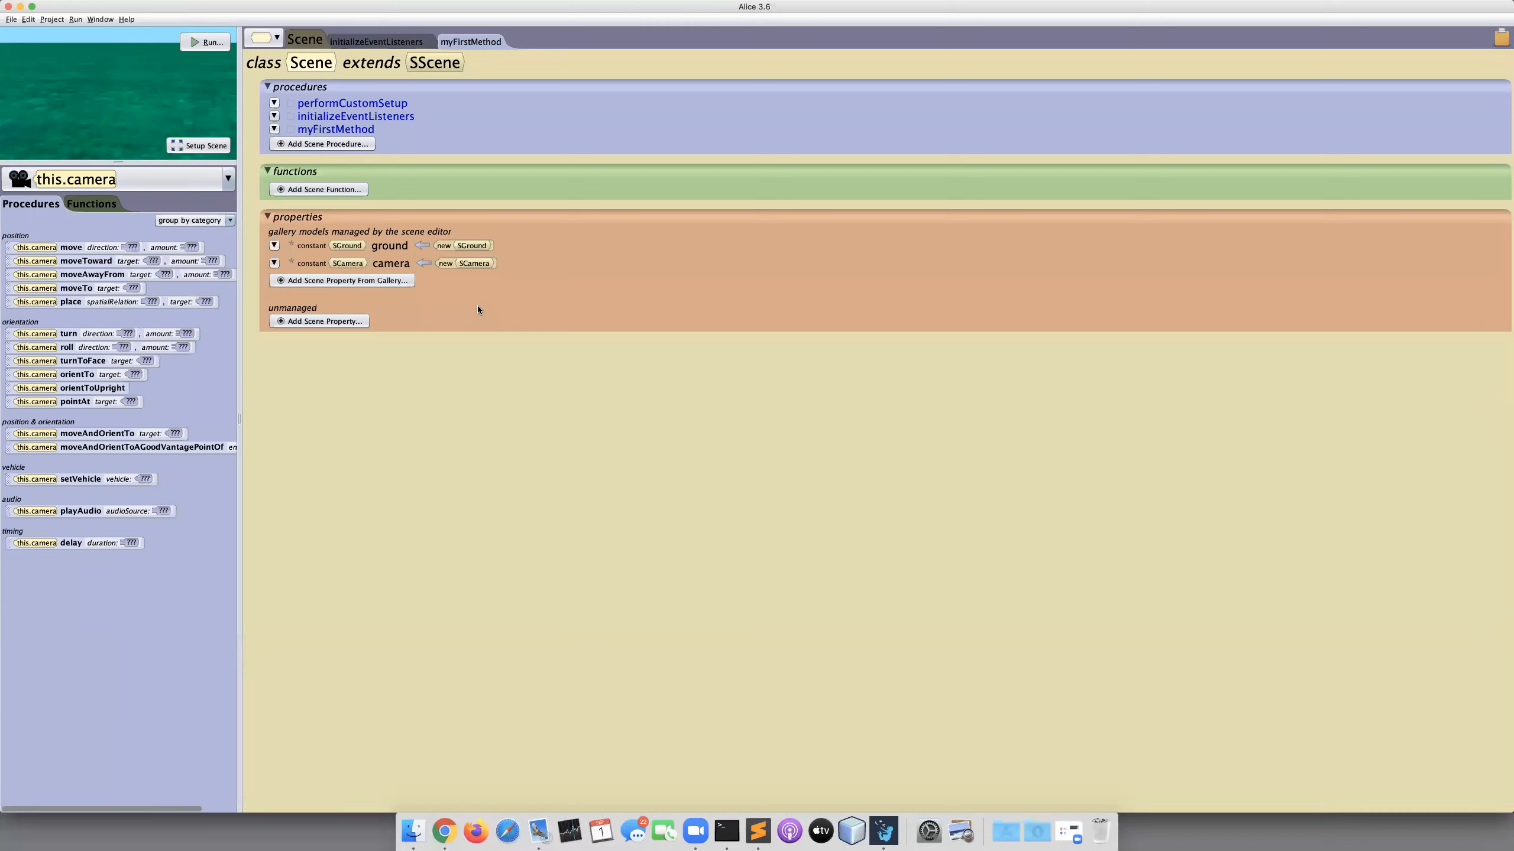
left_click(201, 147)
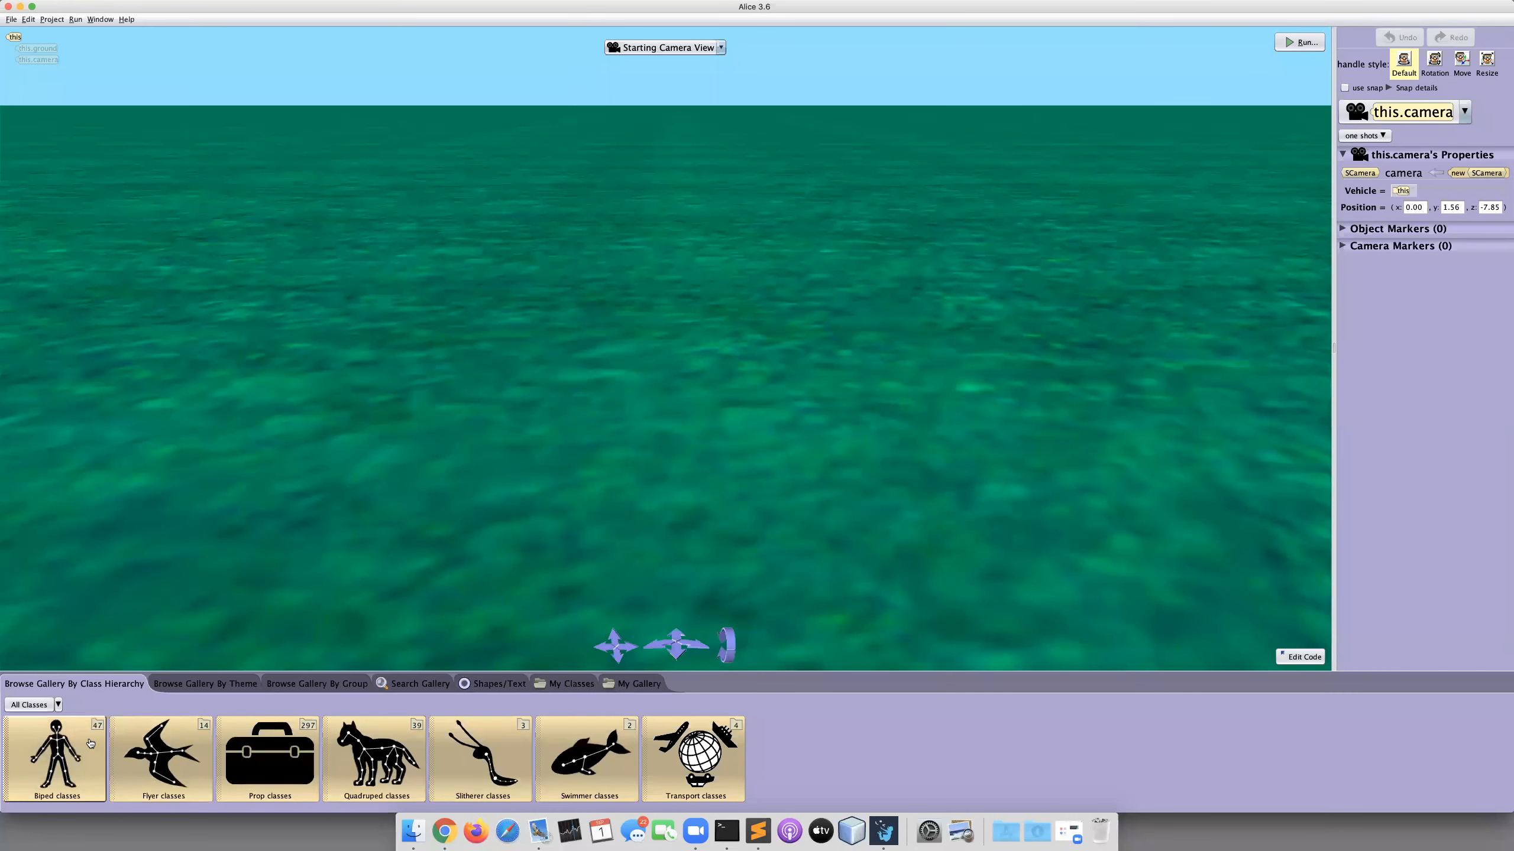
left_click(68, 758)
left_click_drag(598, 750, 674, 421)
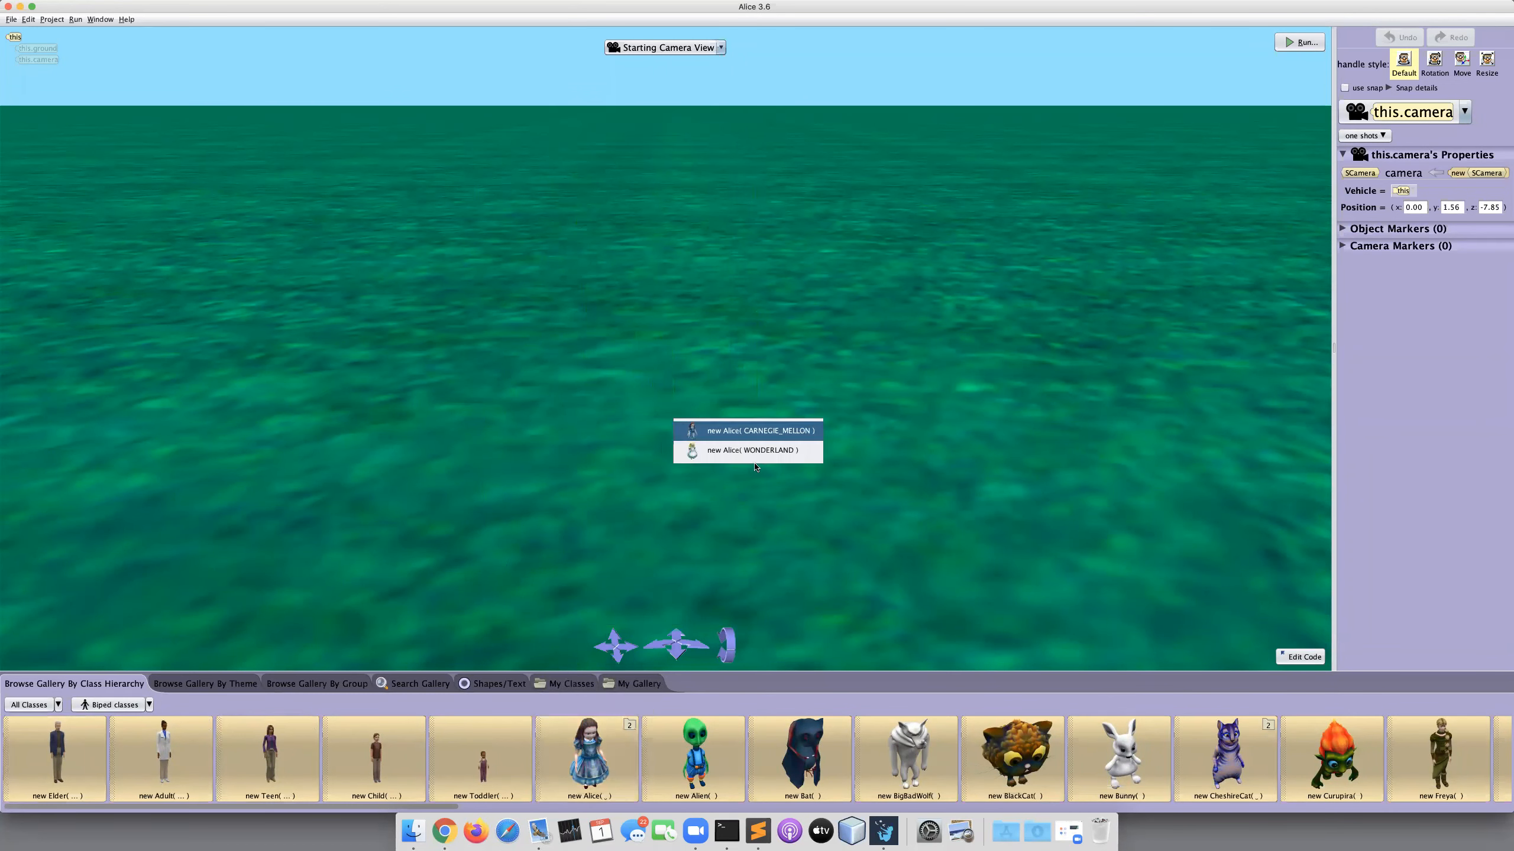
left_click(759, 431)
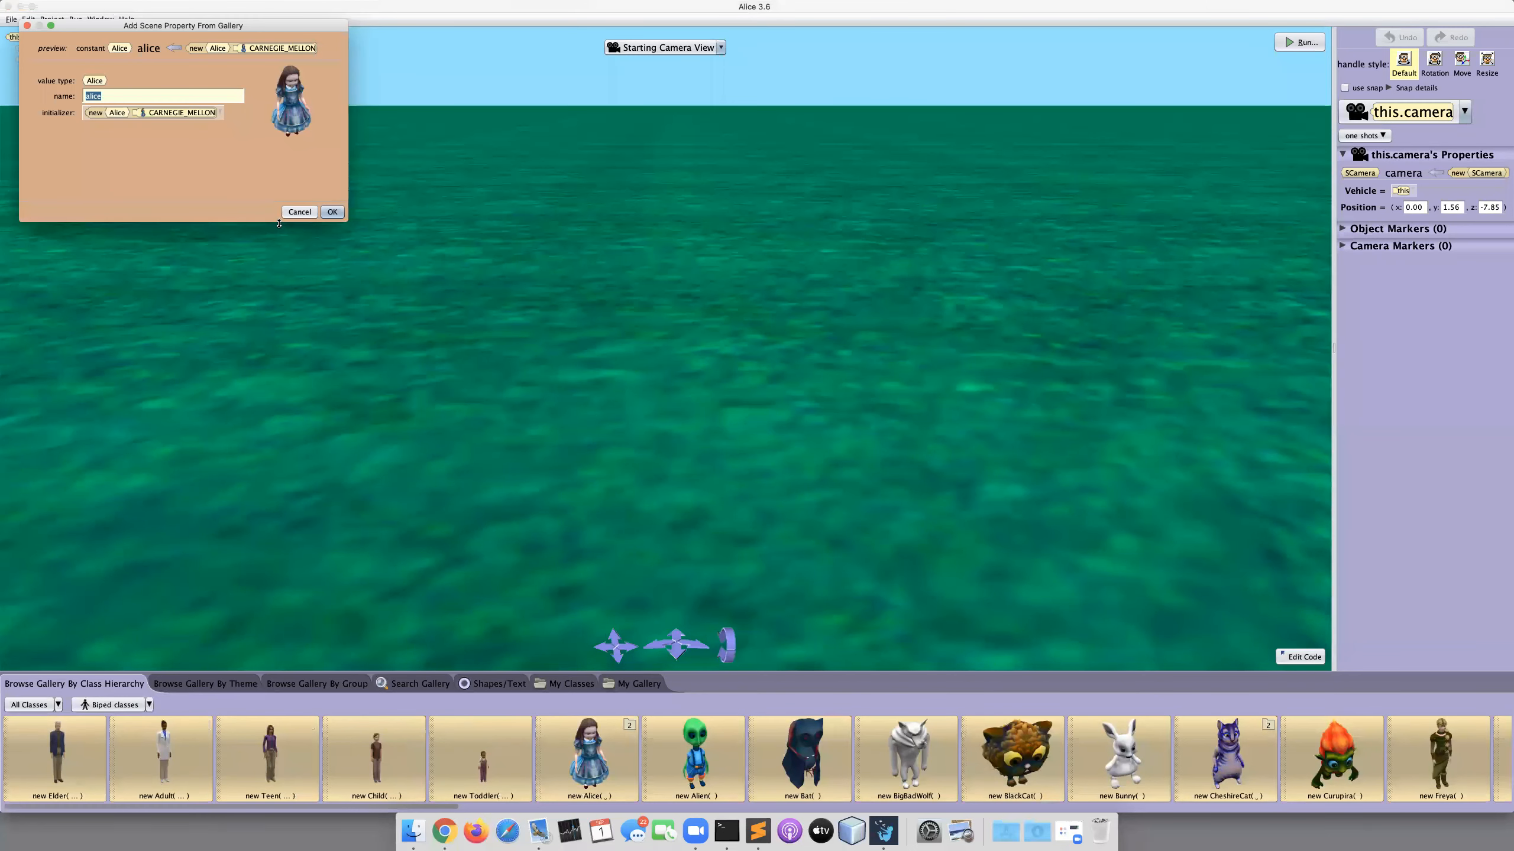
left_click(300, 213)
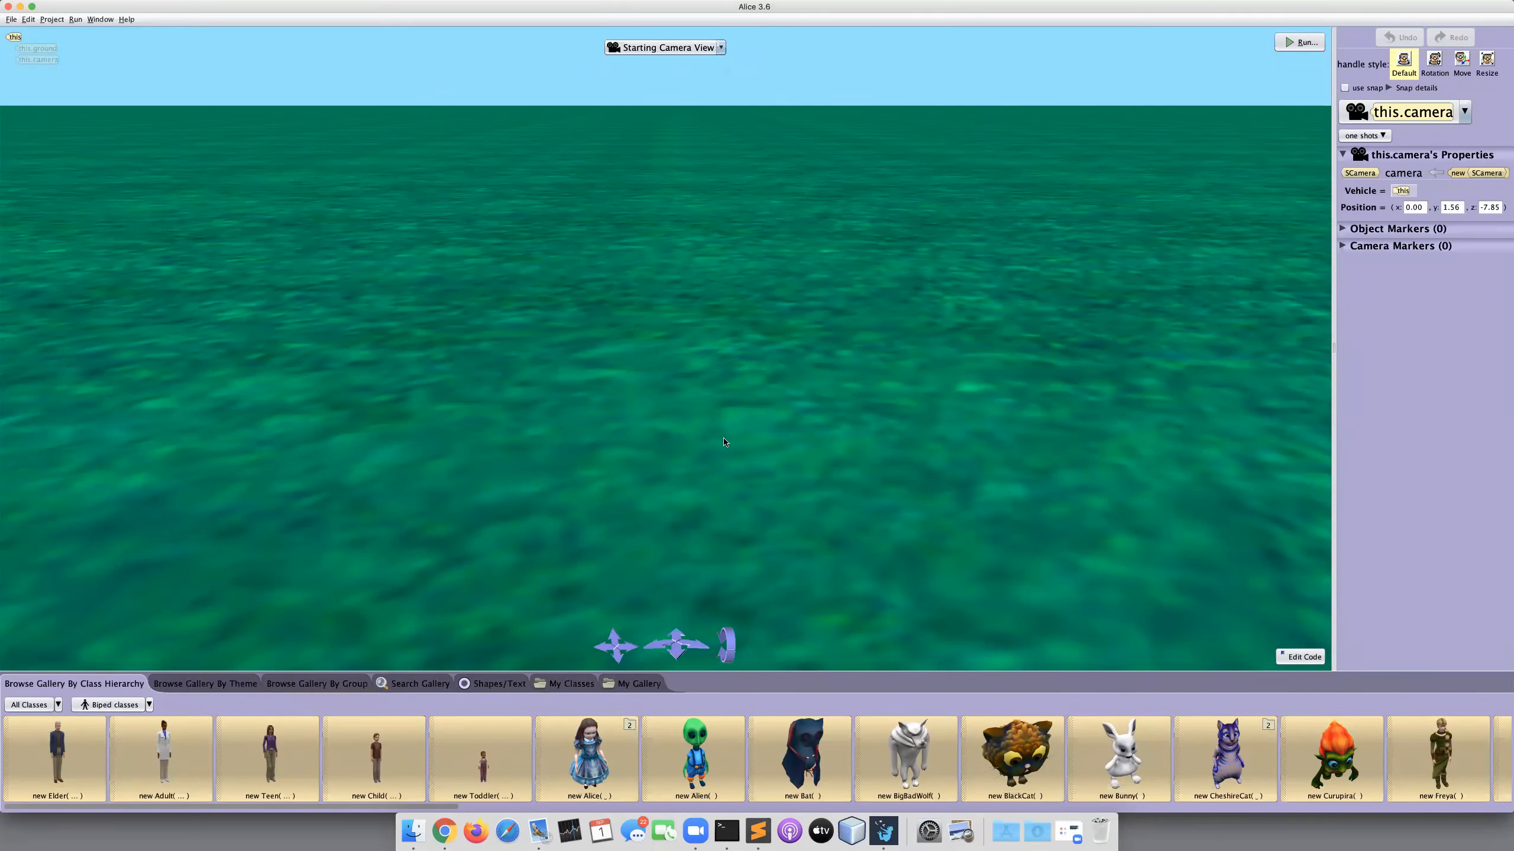
Move the scene camera forward and upward to about y 2.01 and z -6.05.
scroll(704, 438, "up", 5)
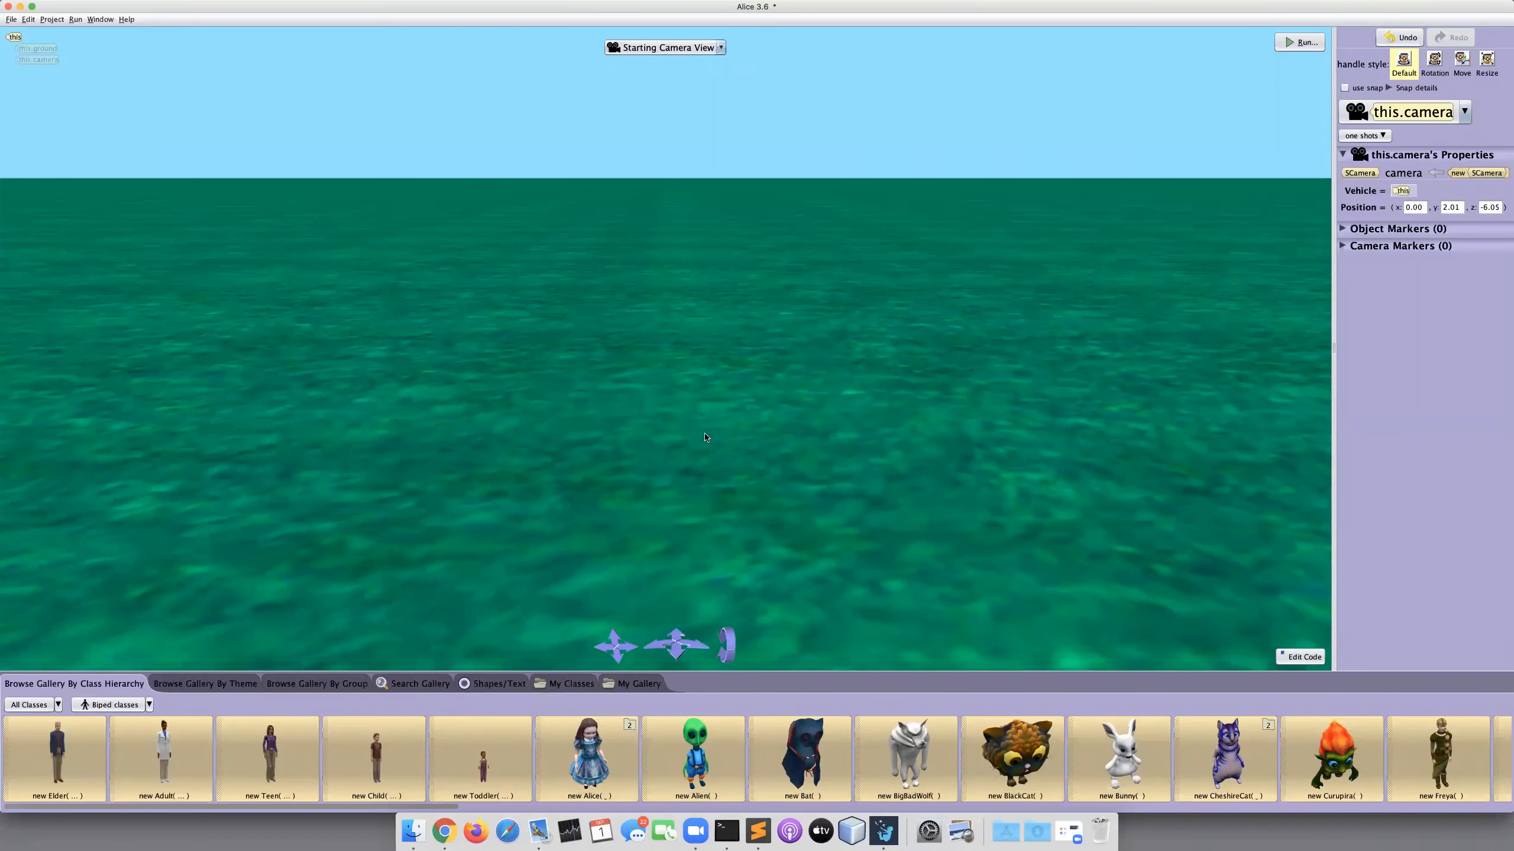
Add the CARNEGIE_MELLON Alice, named alice, to the grass scene at about x -0.17, z 4.07 and turn her slightly sideways.
scroll(707, 438, "up", 3)
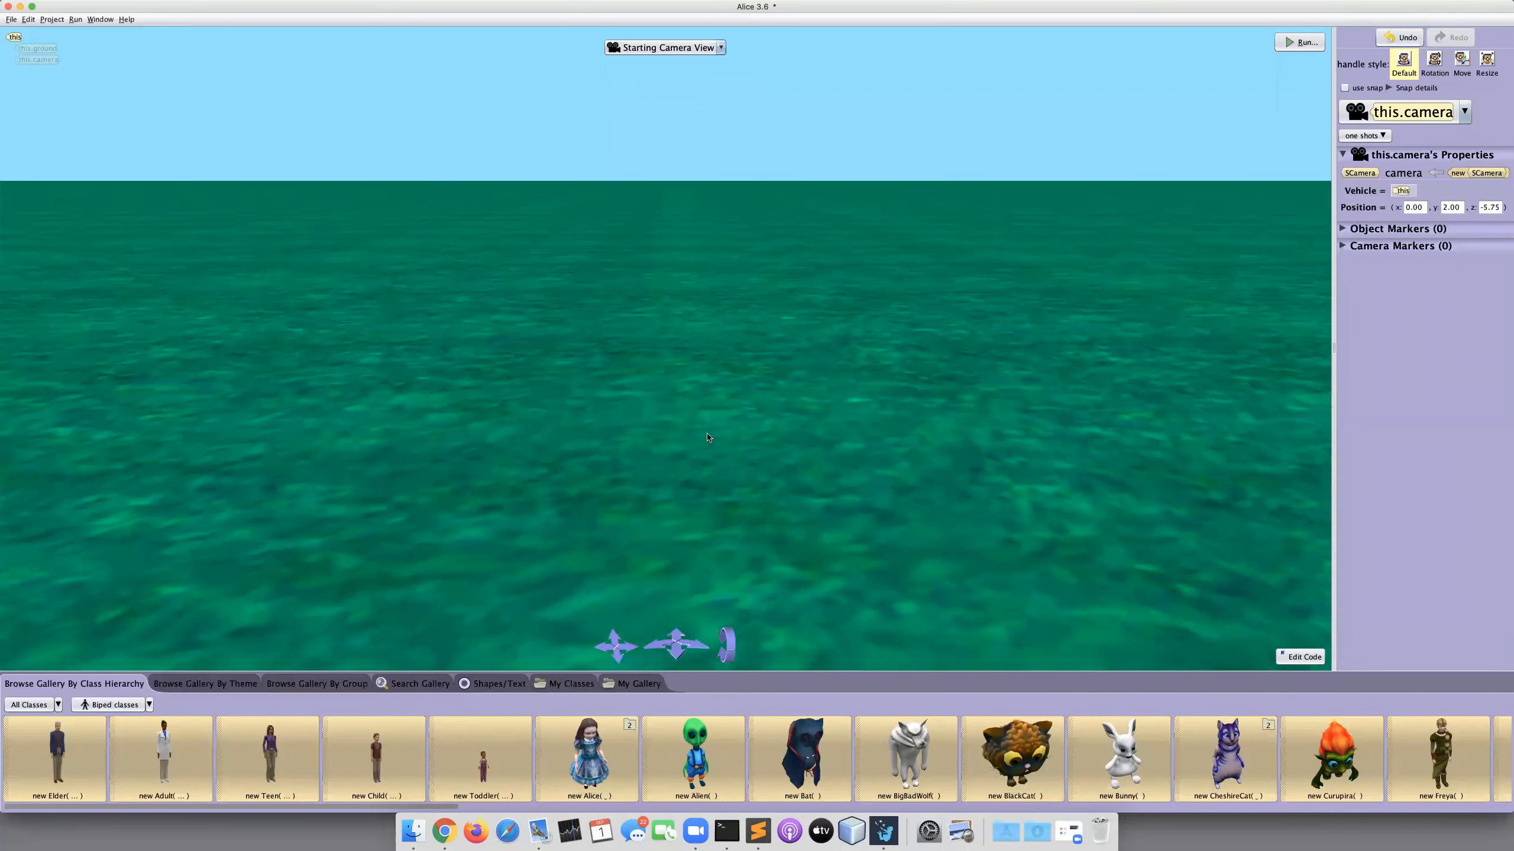
scroll(707, 437, "up", 3)
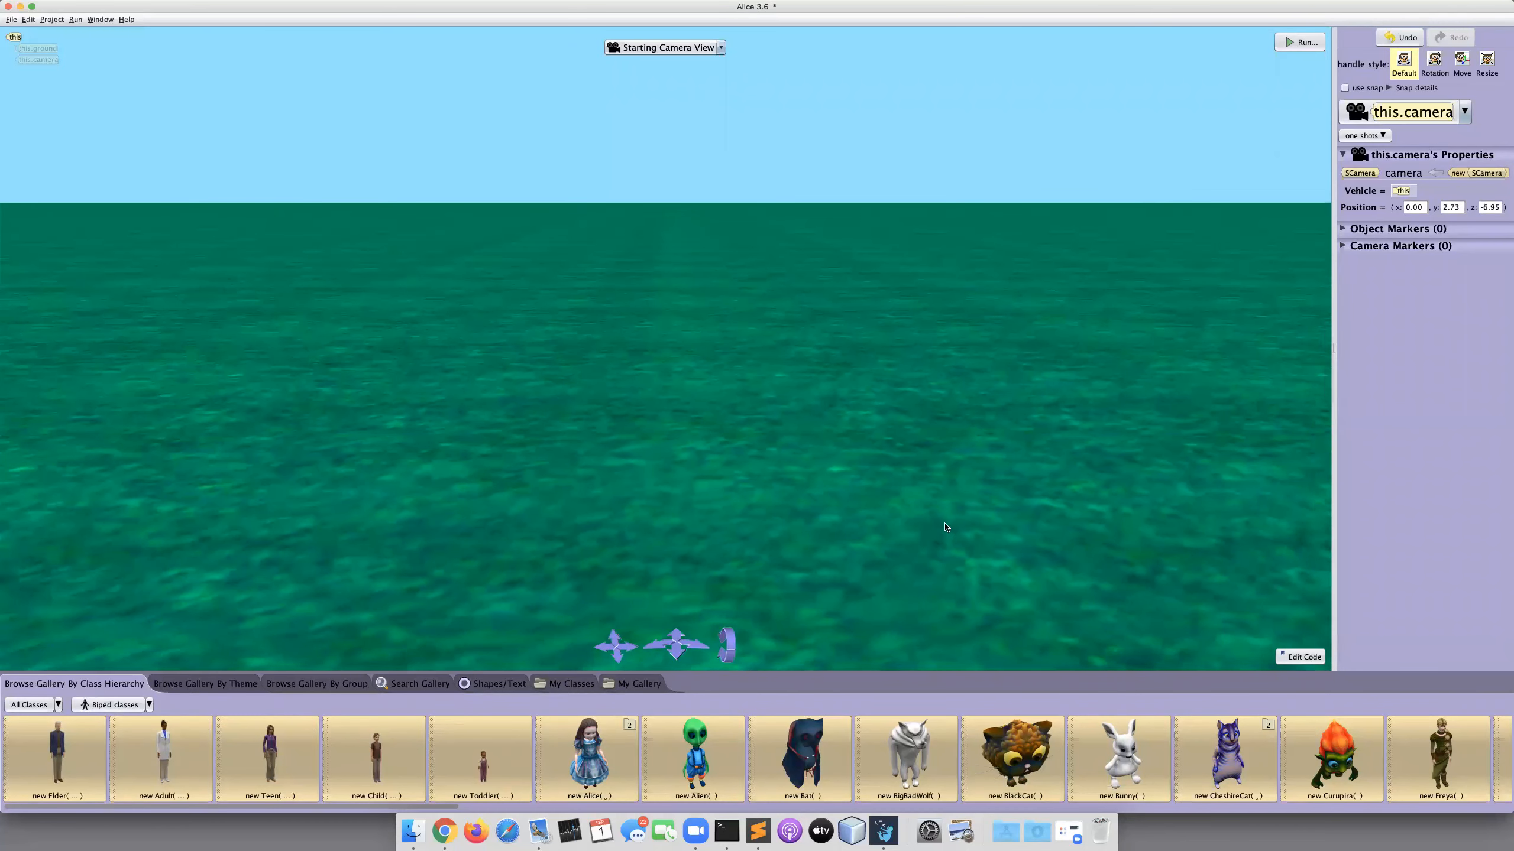
left_click(599, 748)
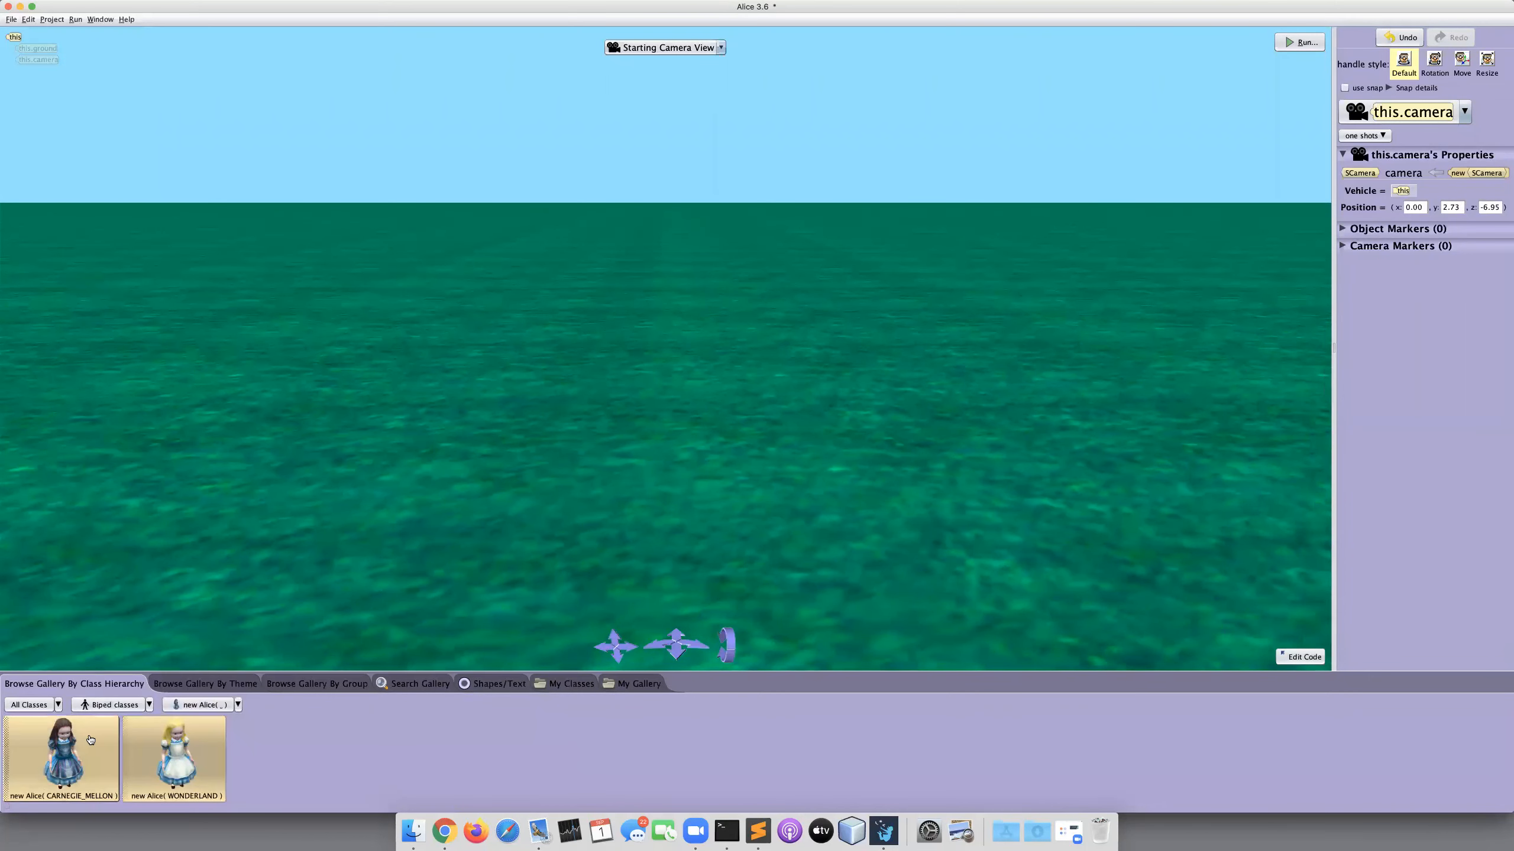
left_click_drag(70, 743, 684, 501)
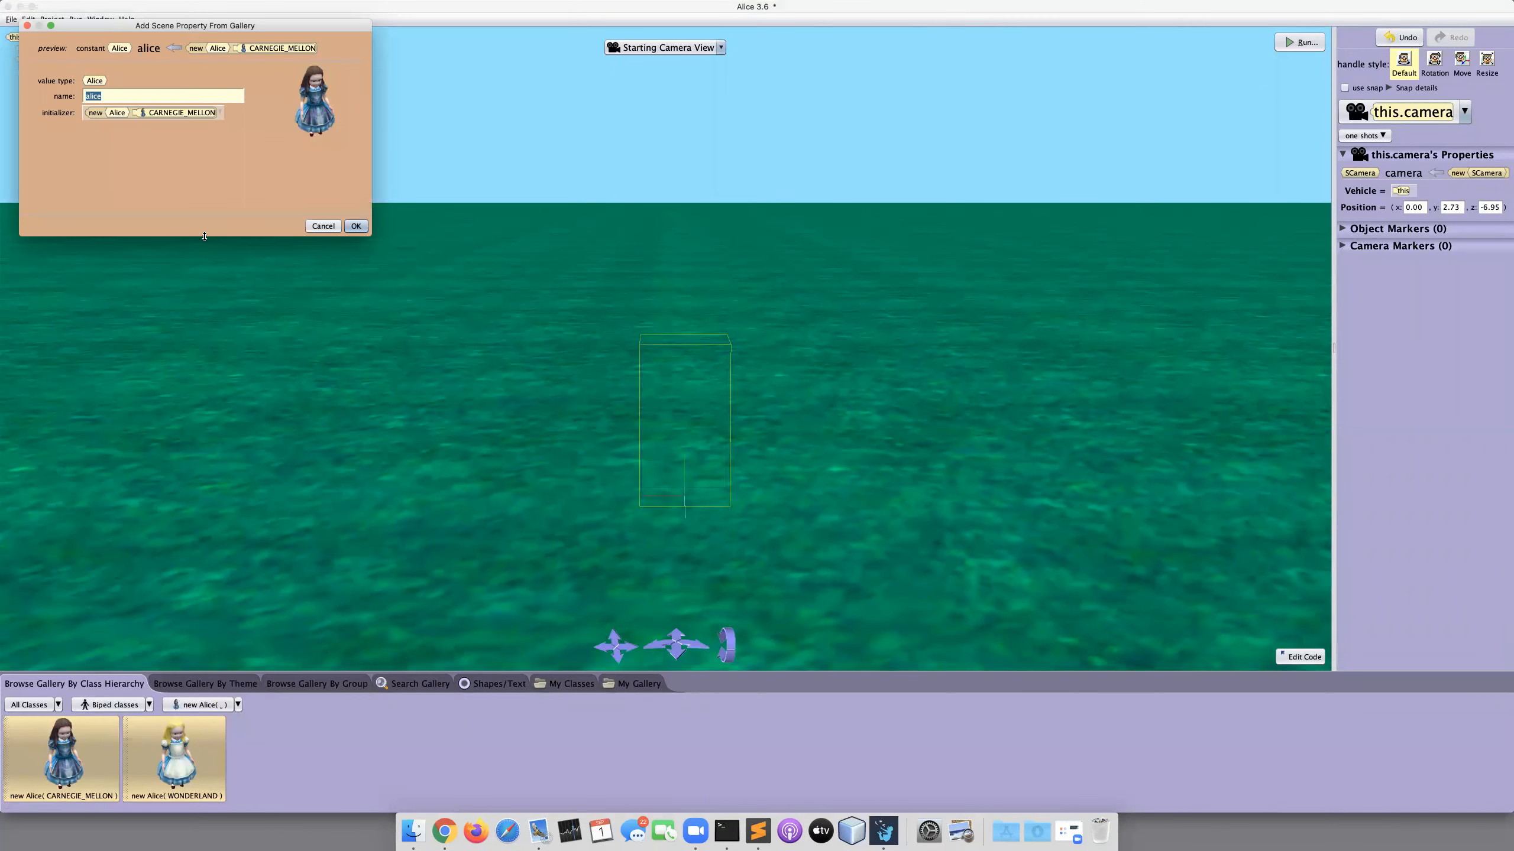
left_click(356, 226)
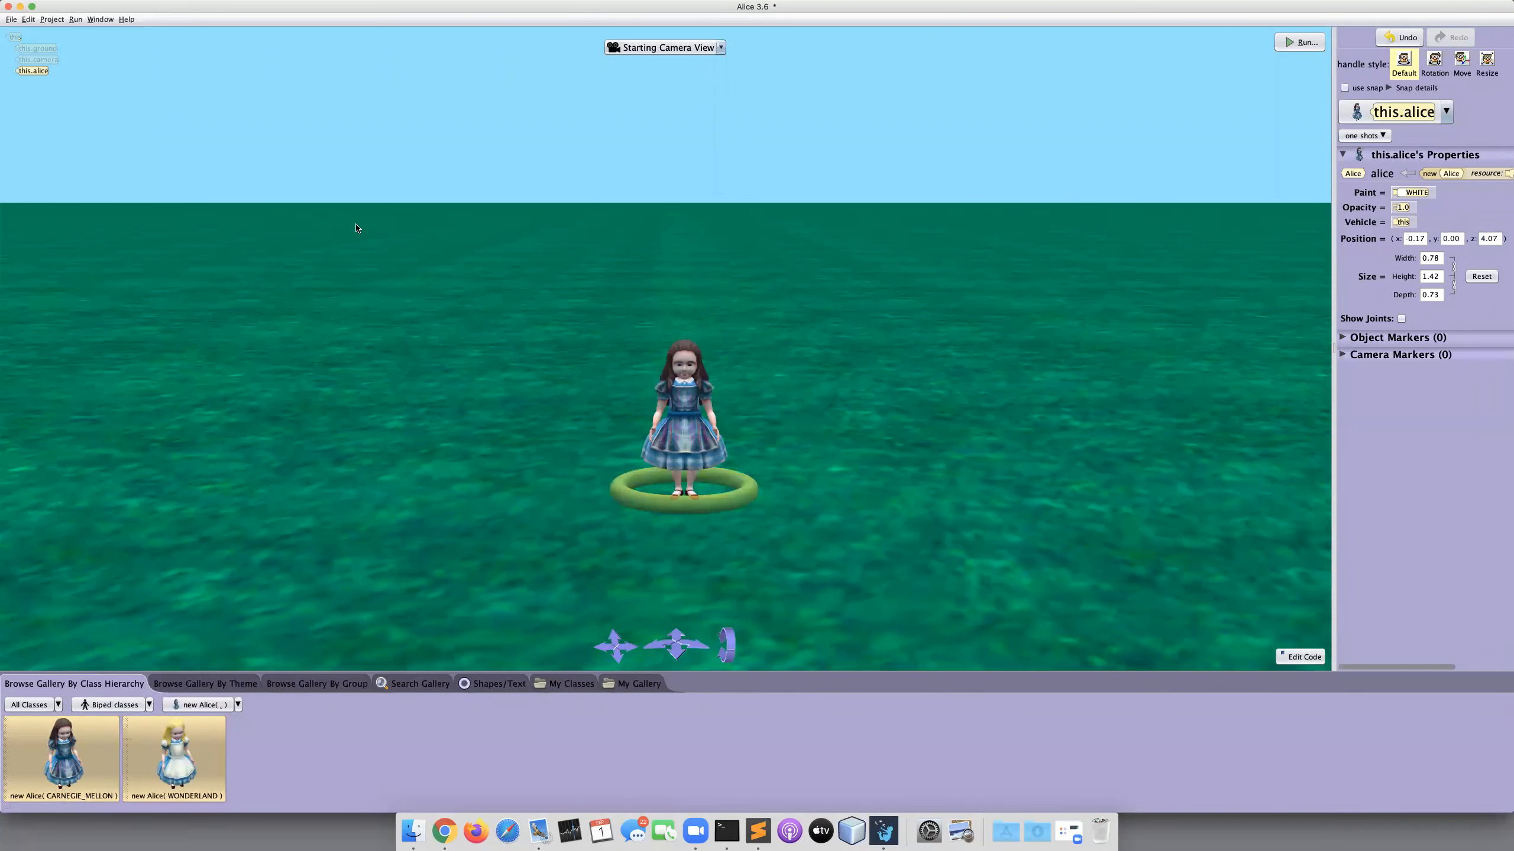
left_click_drag(613, 473, 668, 504)
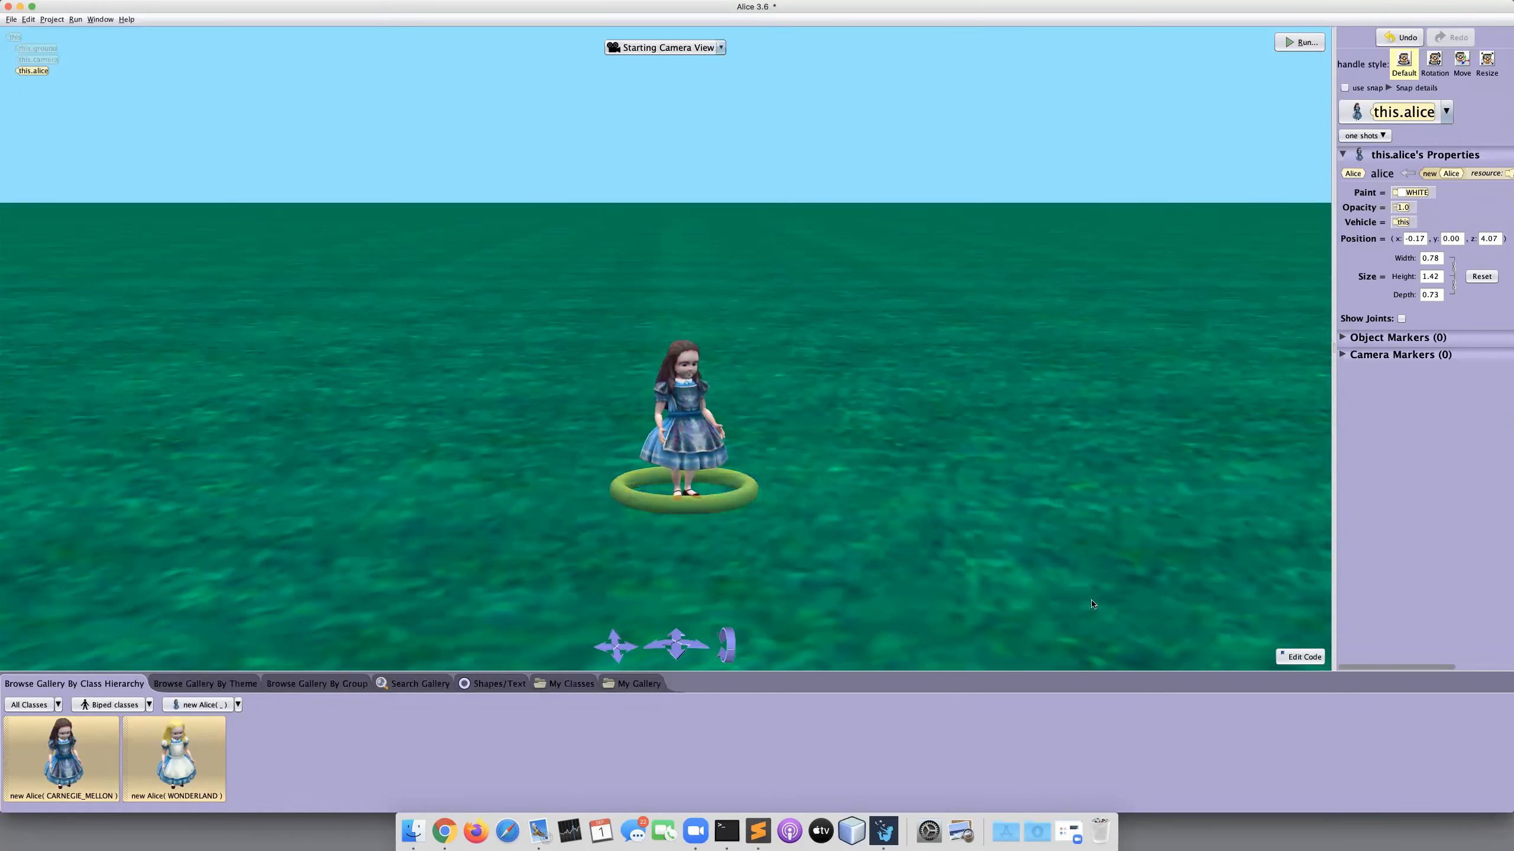
Add a say statement for this.alice with the custom text "Hola Mundo!" to myFirstMethod and run the program.
left_click(1305, 657)
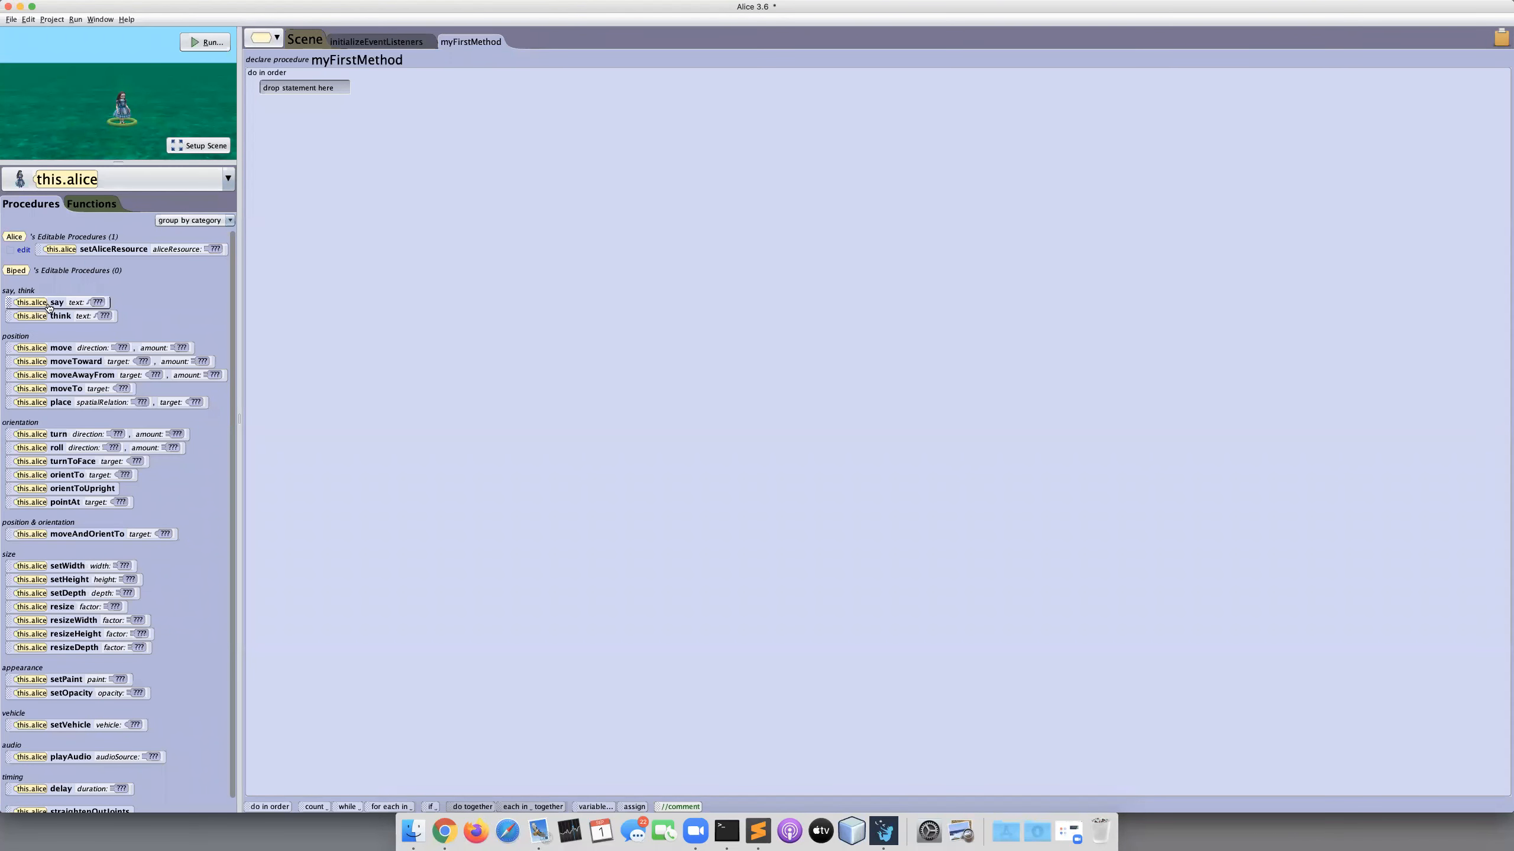
left_click_drag(55, 305, 395, 175)
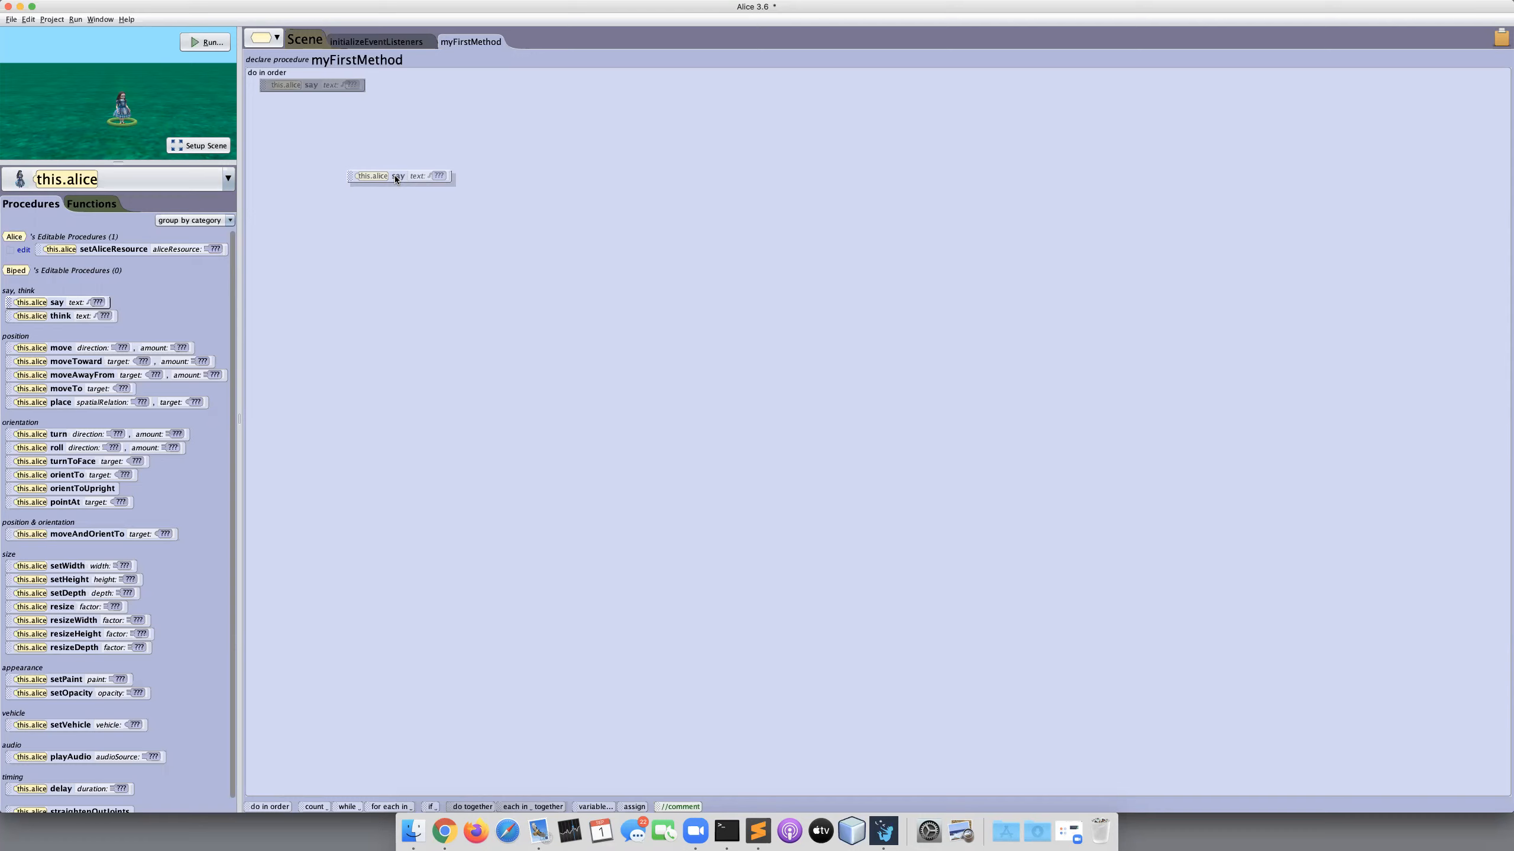
left_click_drag(395, 175, 395, 175)
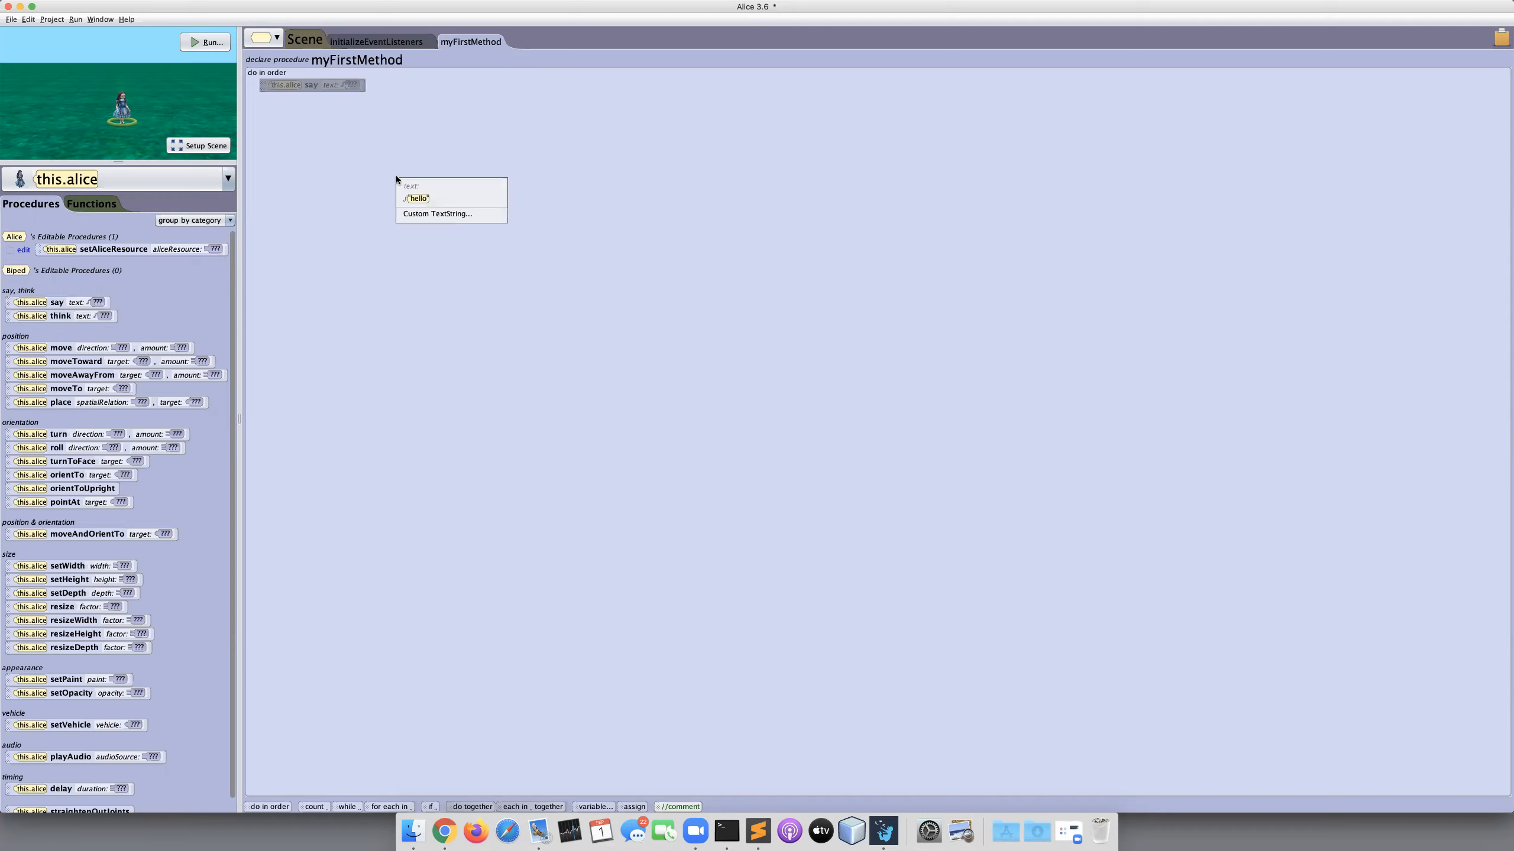
left_click(419, 214)
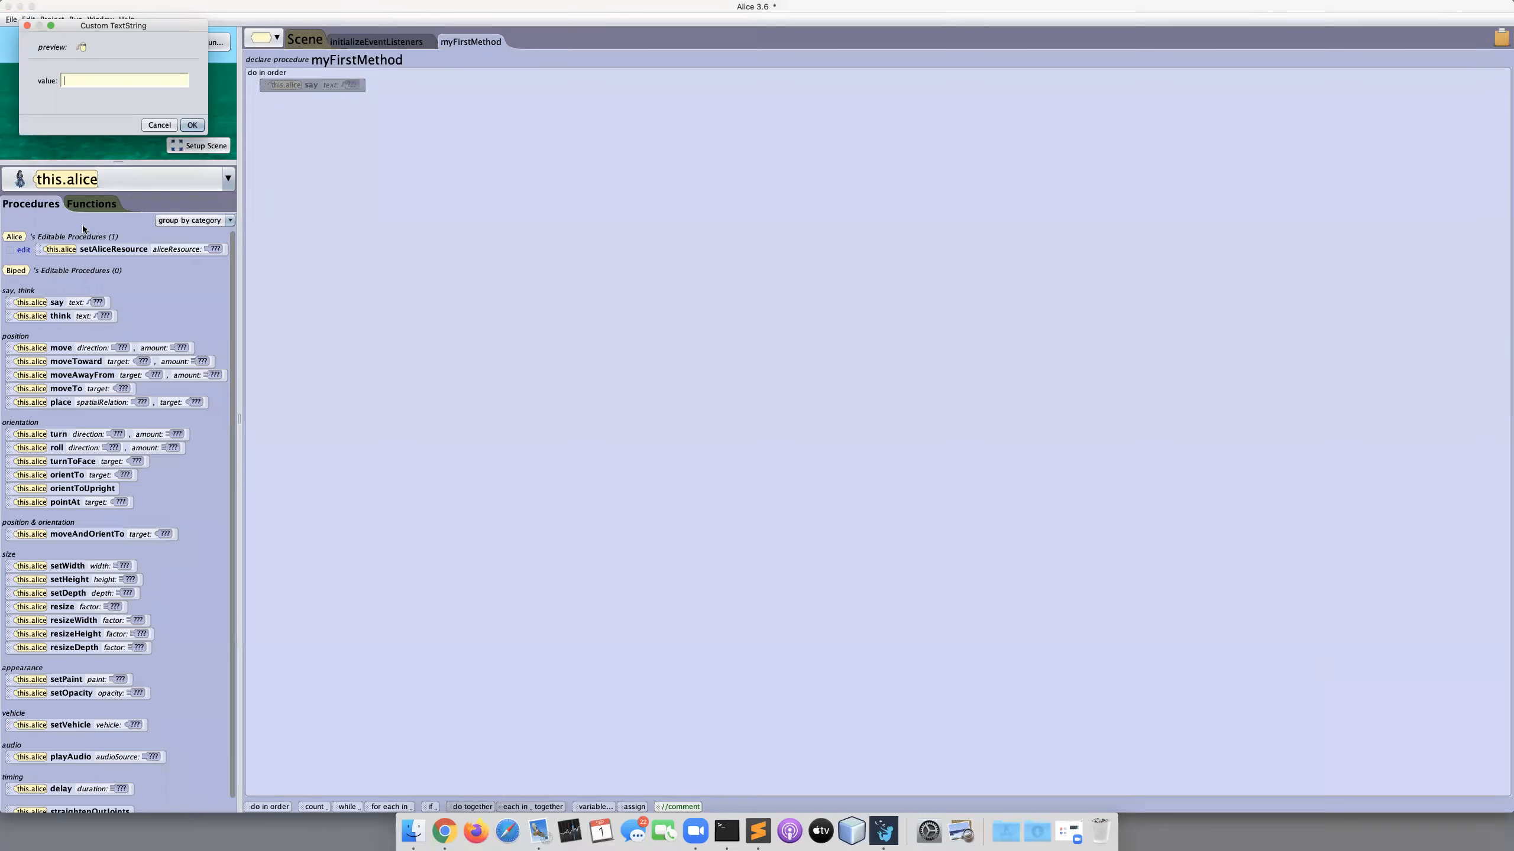
type("Hola Mundo!")
left_click(191, 127)
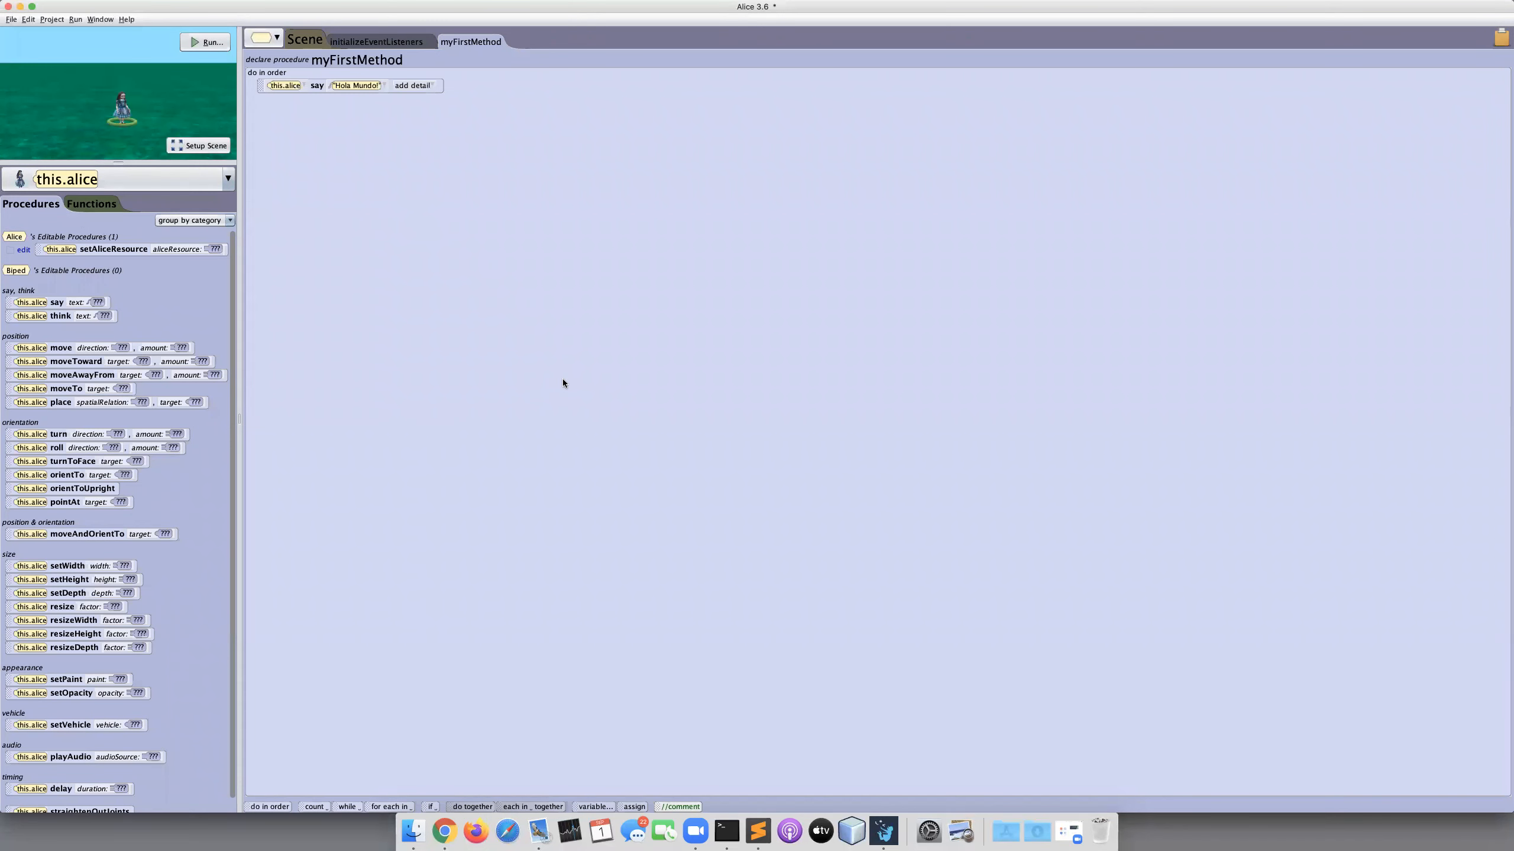
left_click(204, 43)
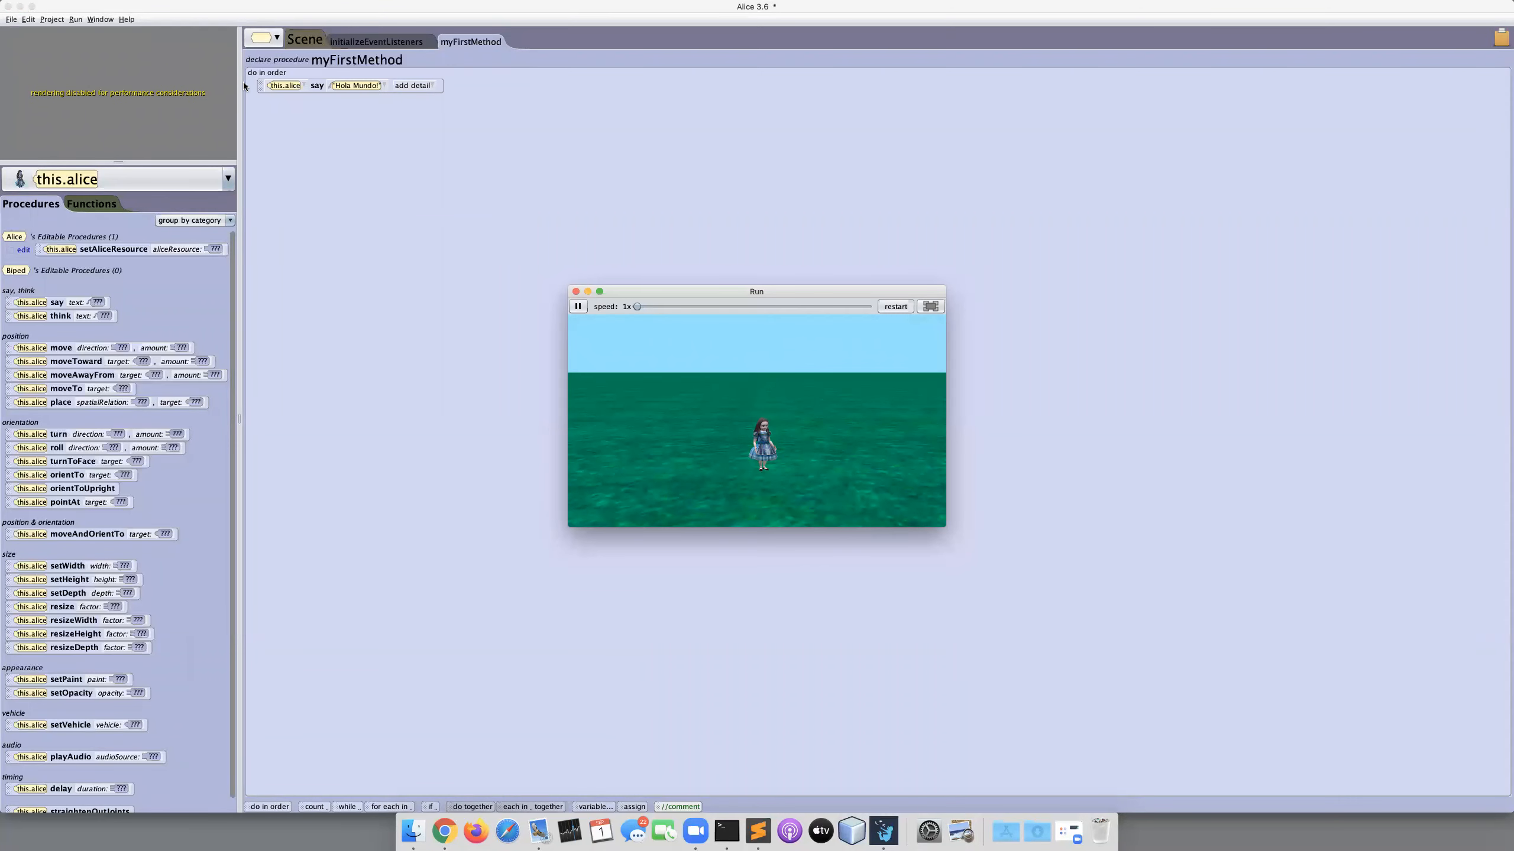
Close Alice and save the modified project as Hola in the MyProjects folder.
left_click(7, 7)
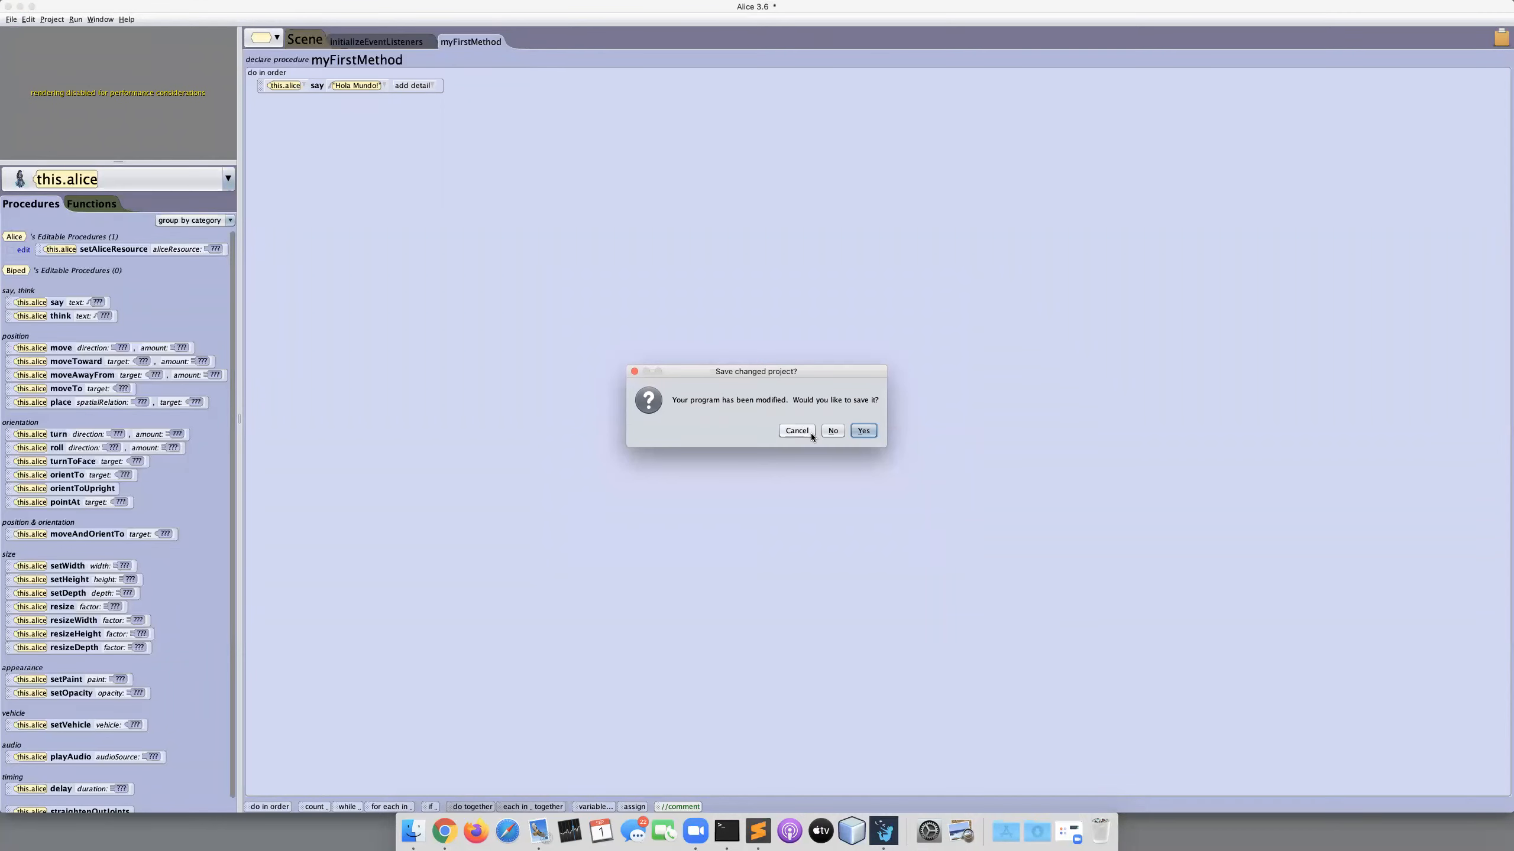
left_click(861, 430)
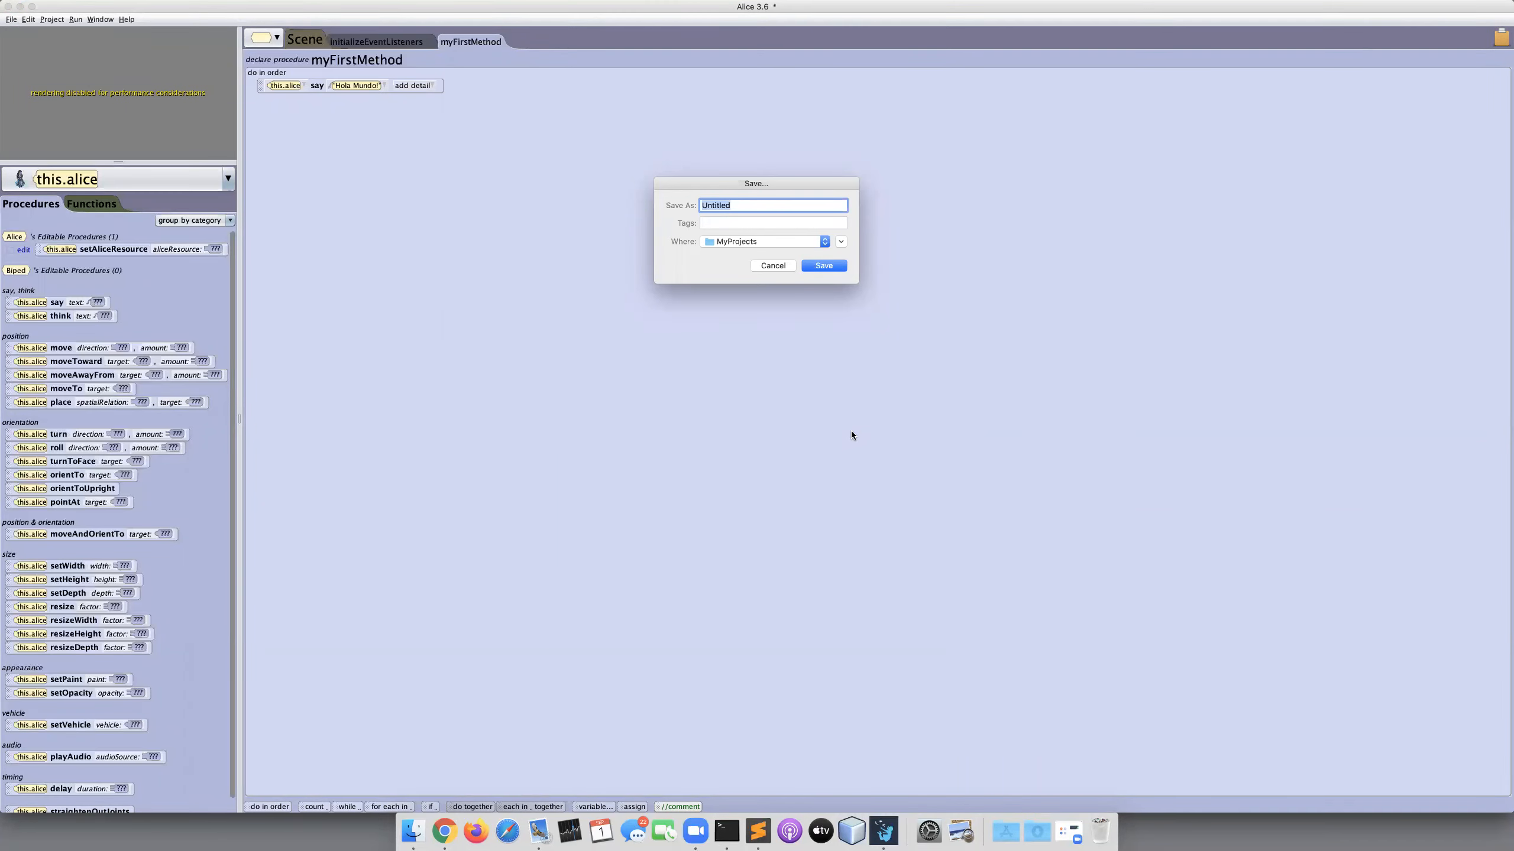
type("Hola")
left_click(832, 266)
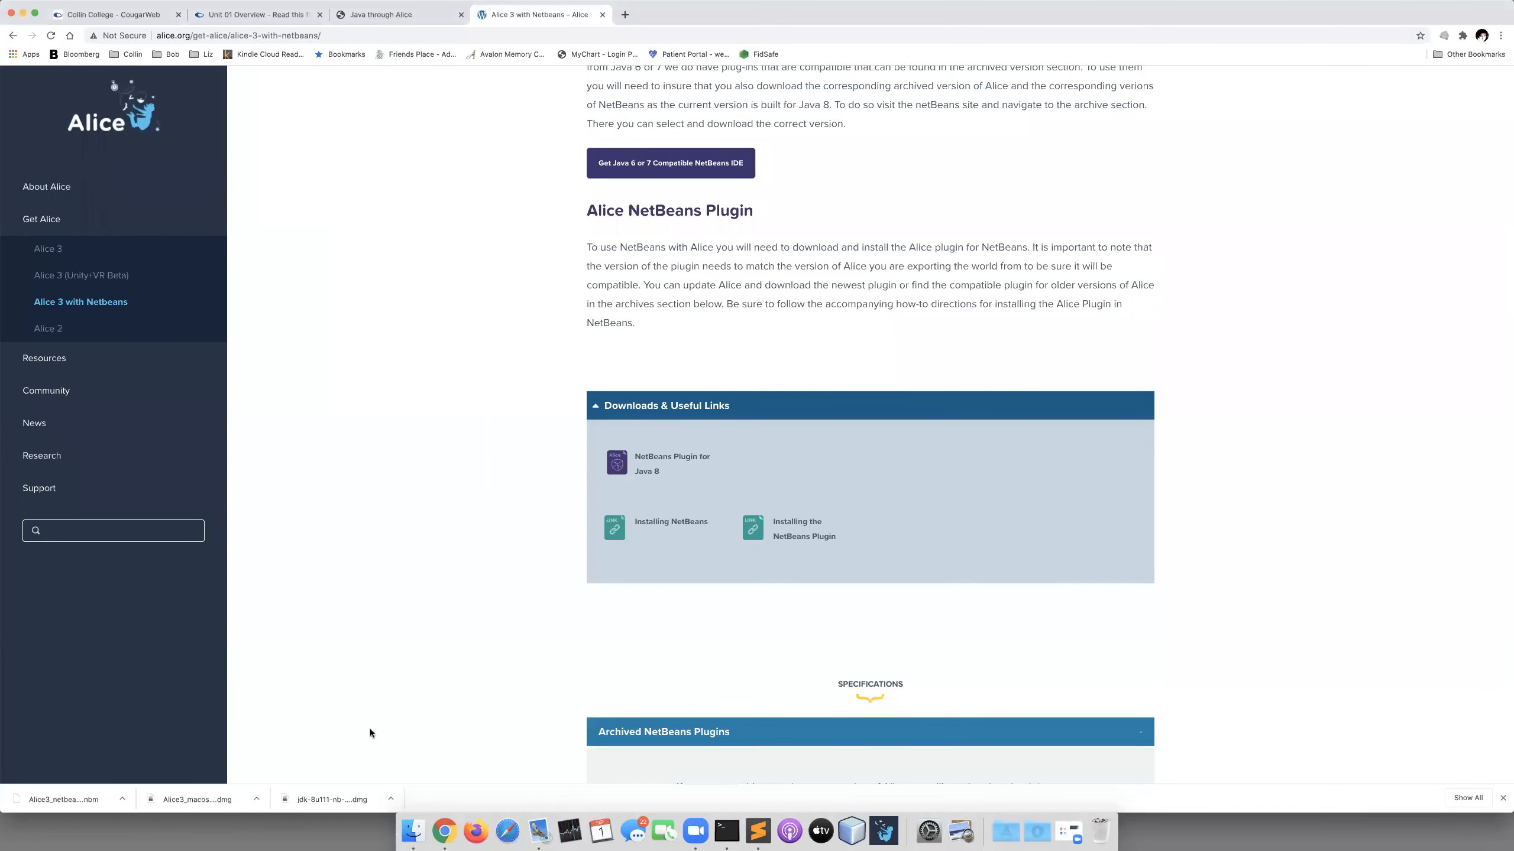
Launch NetBeans, open HelloWorld.java from the helloworld package for a look and close the HelloWorld project.
left_click(852, 837)
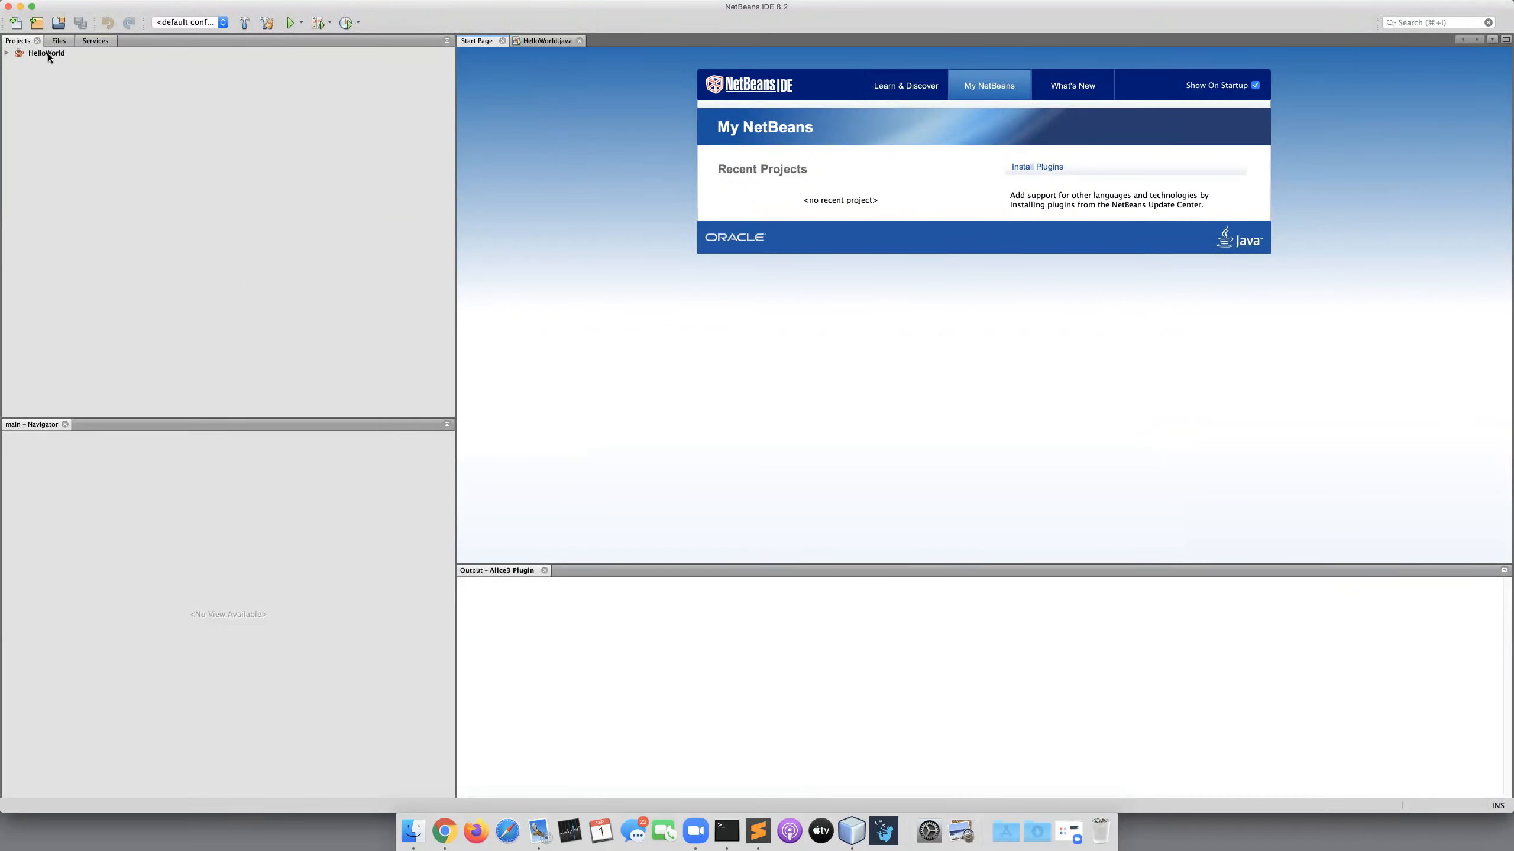
left_click(6, 54)
left_click(17, 64)
double_click(65, 76)
double_click(84, 86)
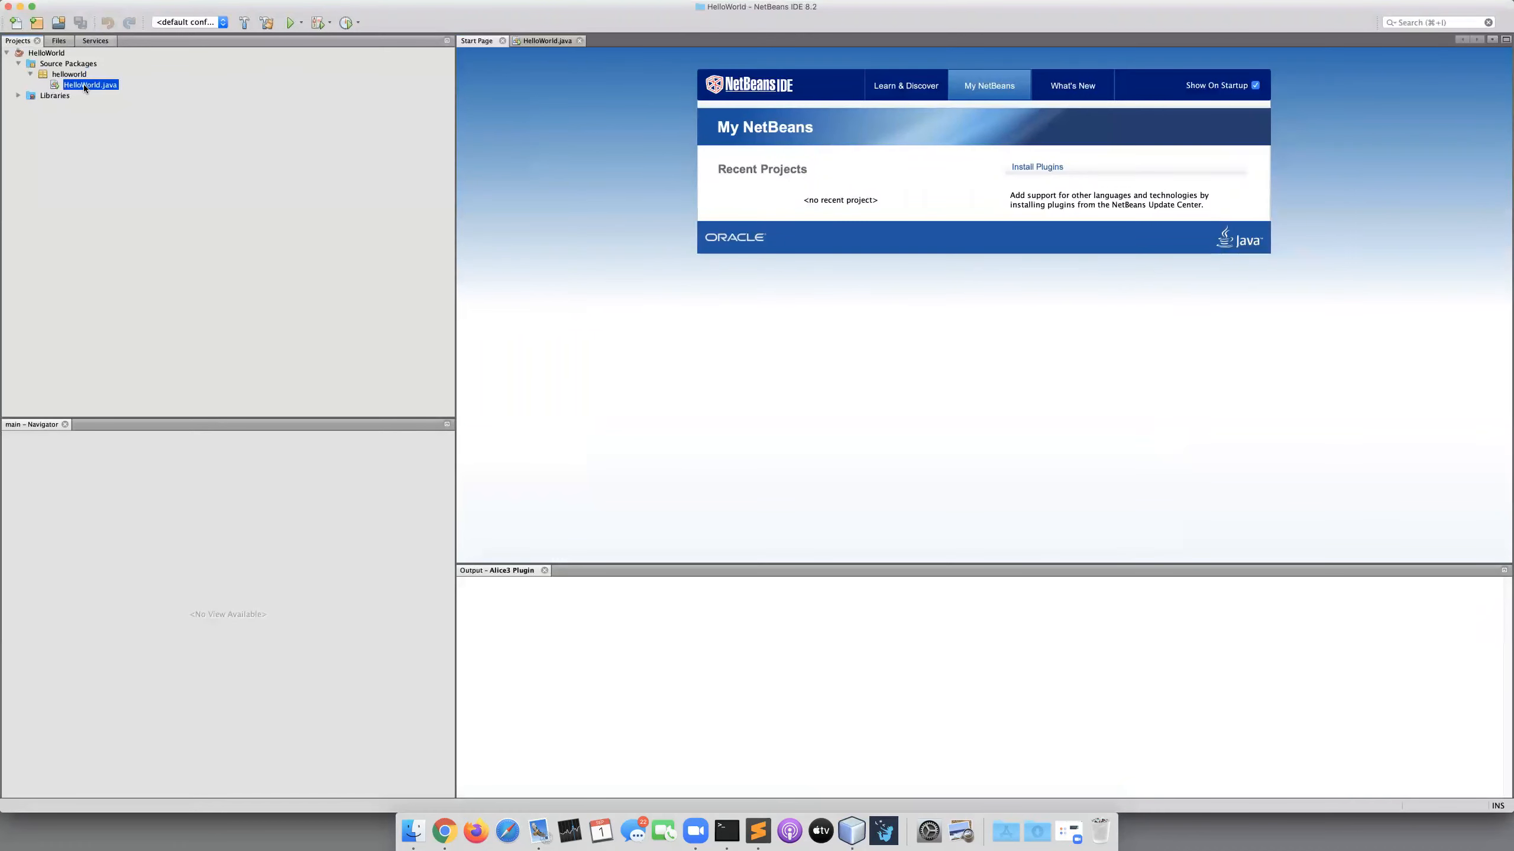
right_click(38, 54)
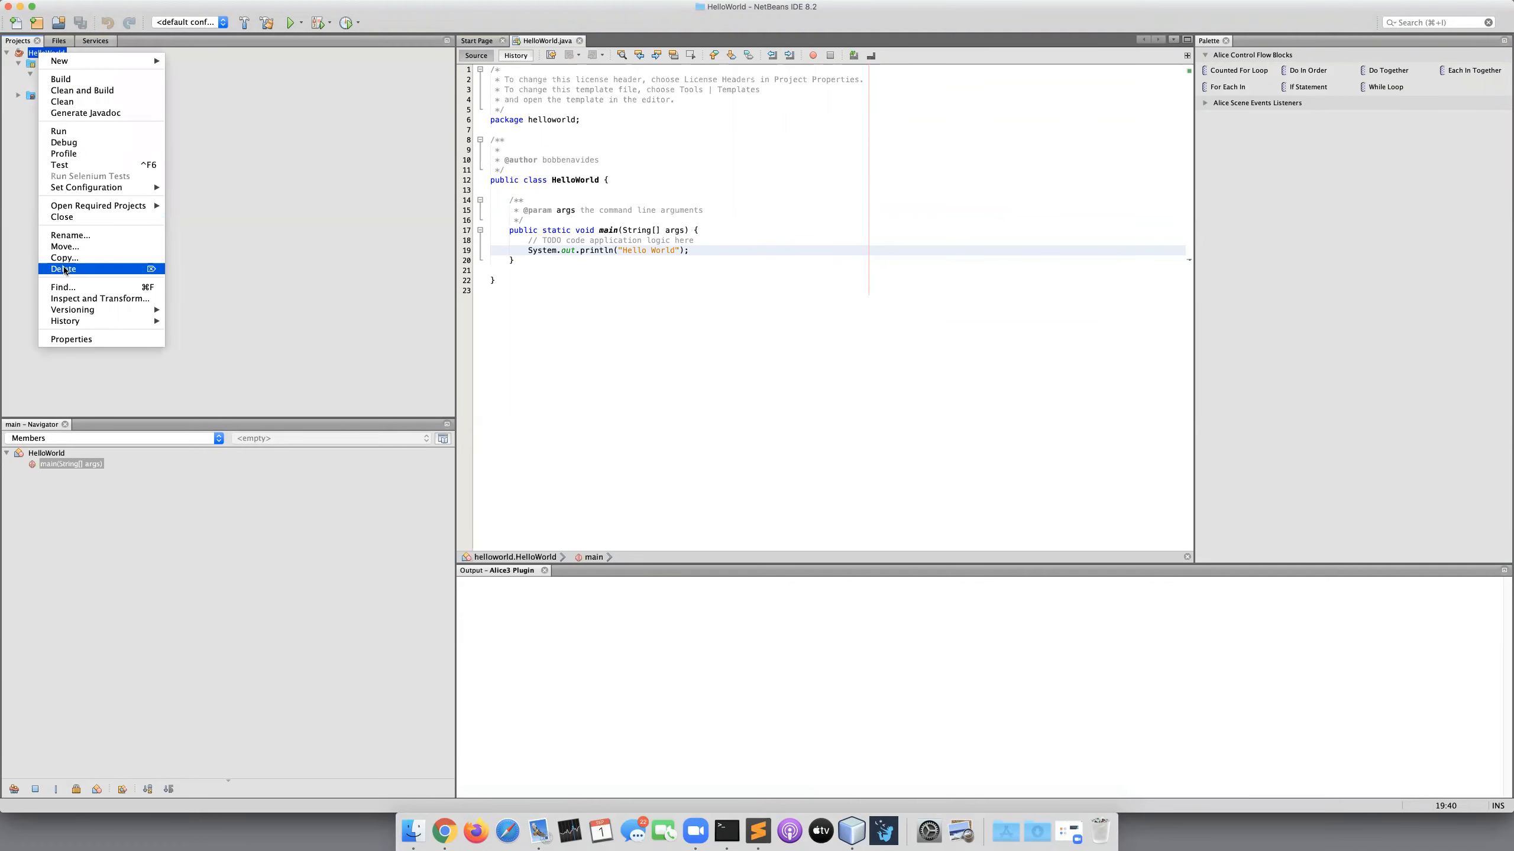
left_click(70, 218)
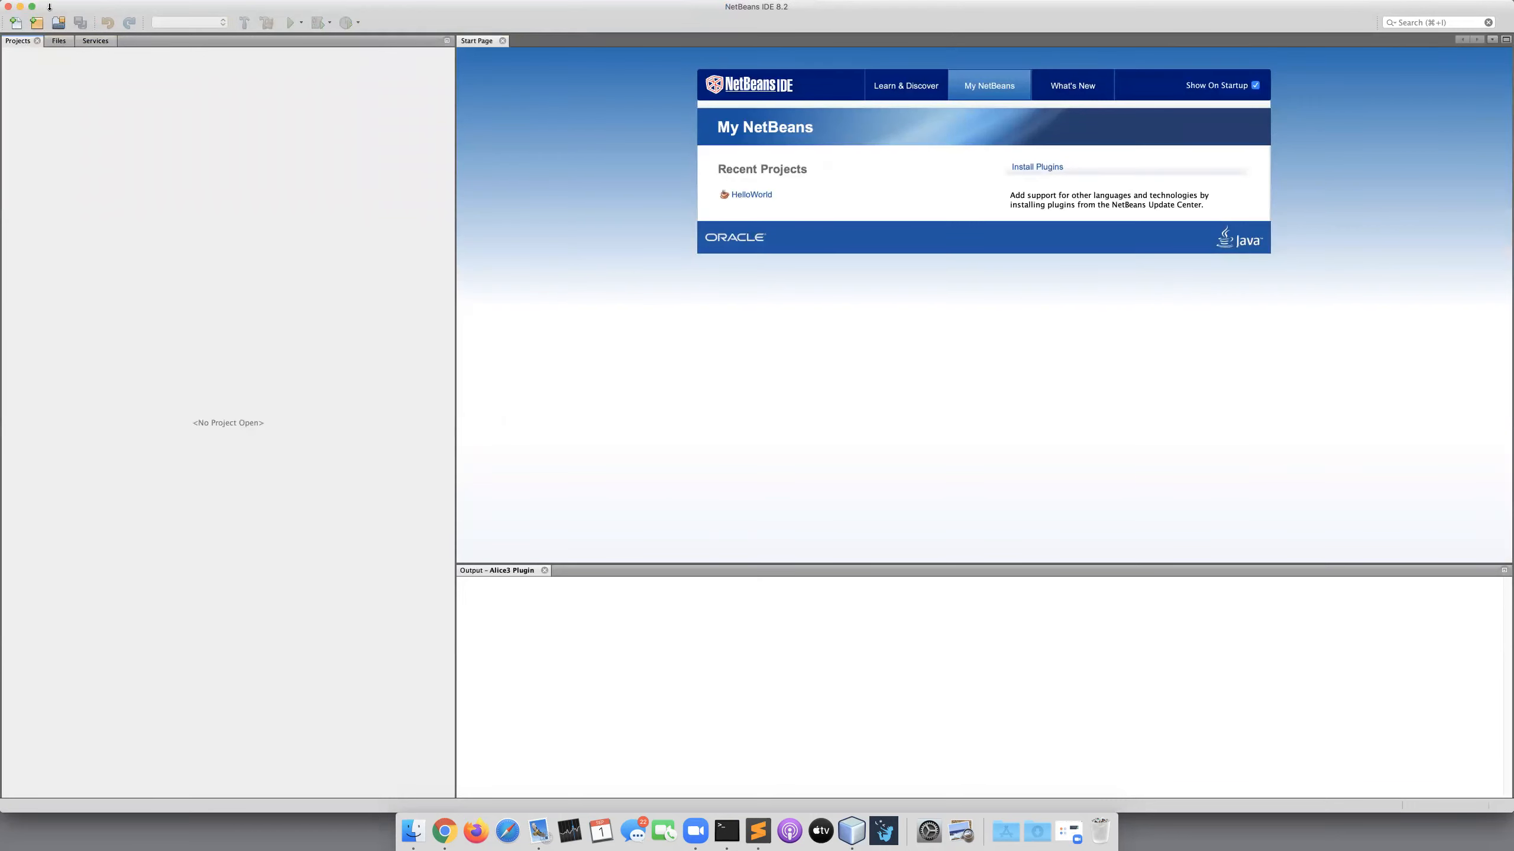
Create a Java project named Hola from the existing Alice project Hola.a3p, closing the Start Page for a clean slate.
left_click(88, 6)
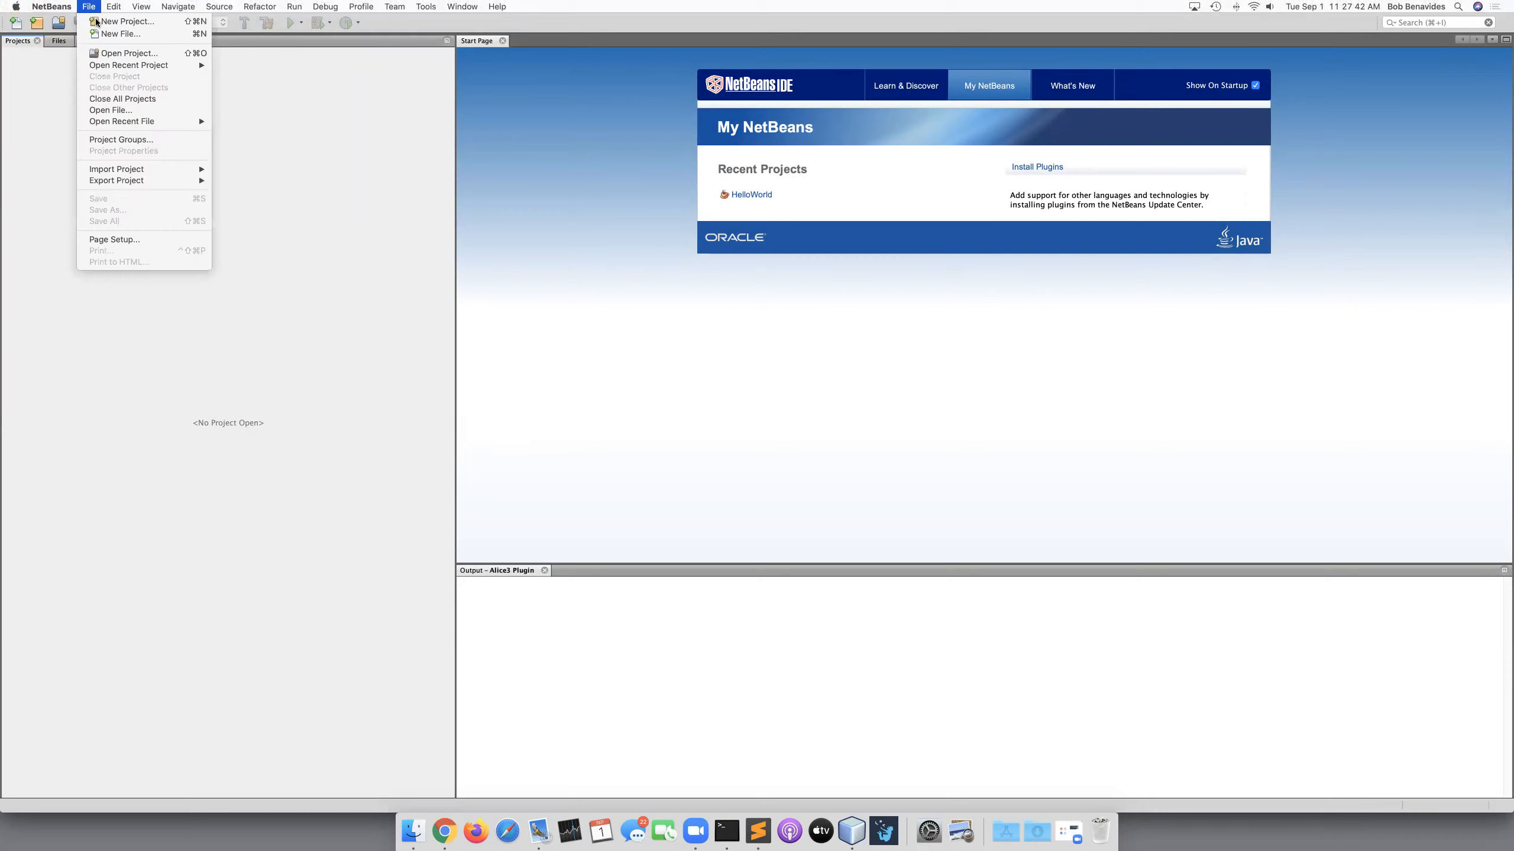
left_click(96, 22)
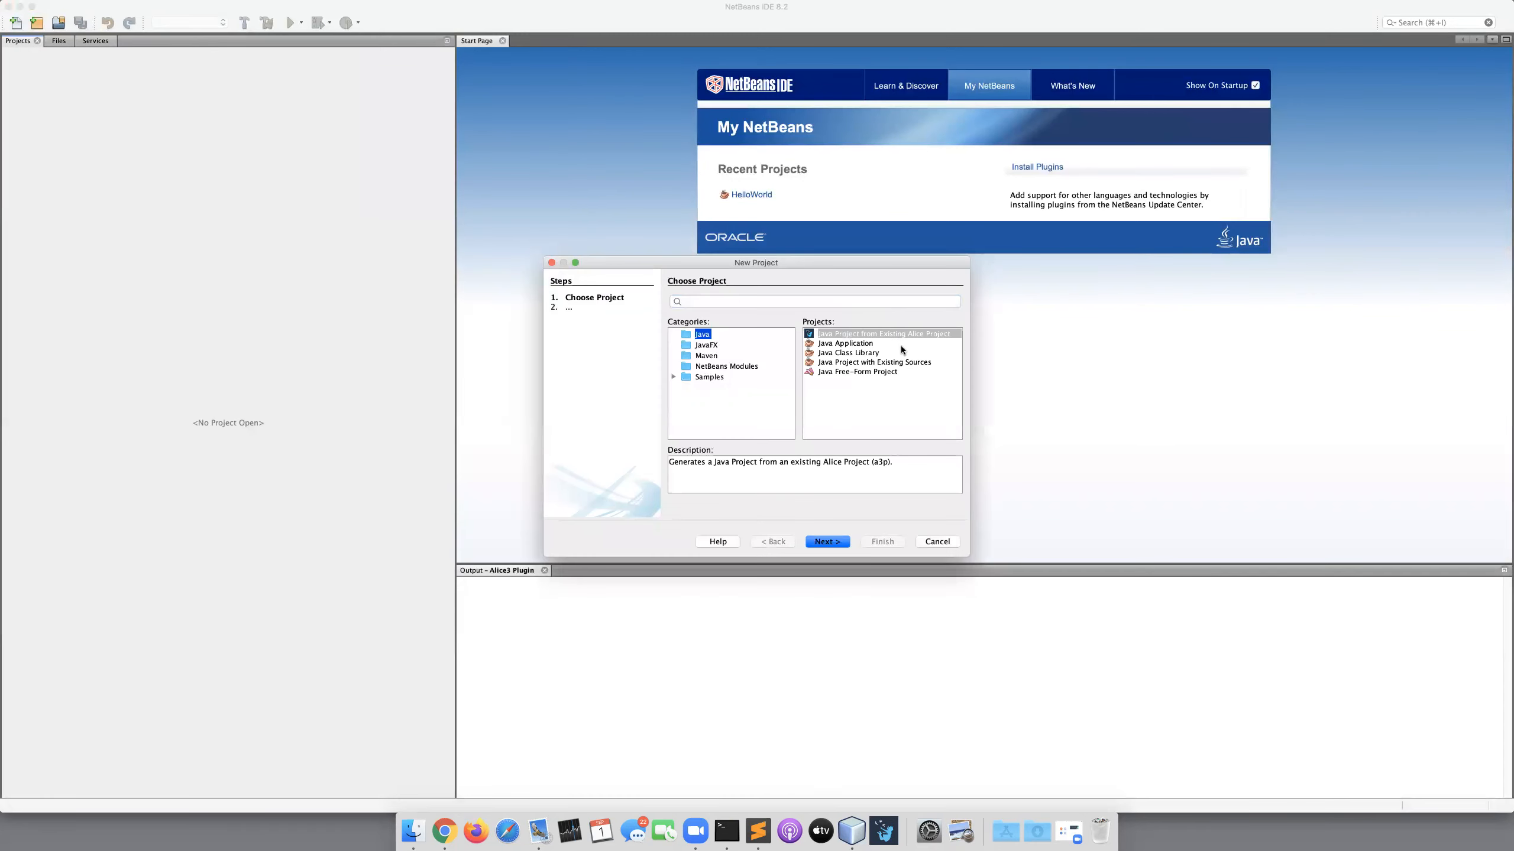
left_click(901, 336)
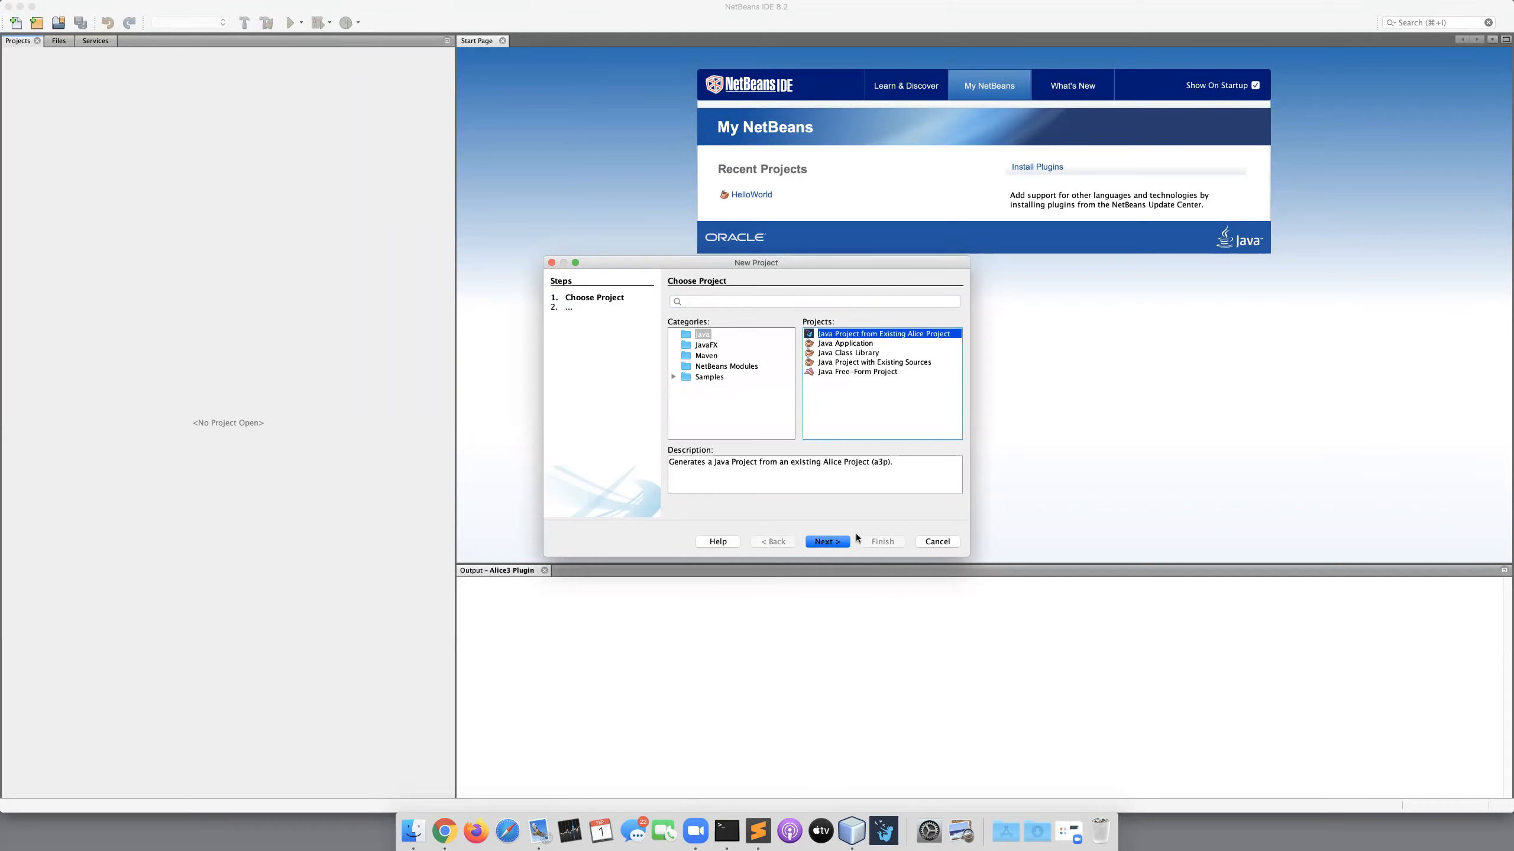
left_click(835, 544)
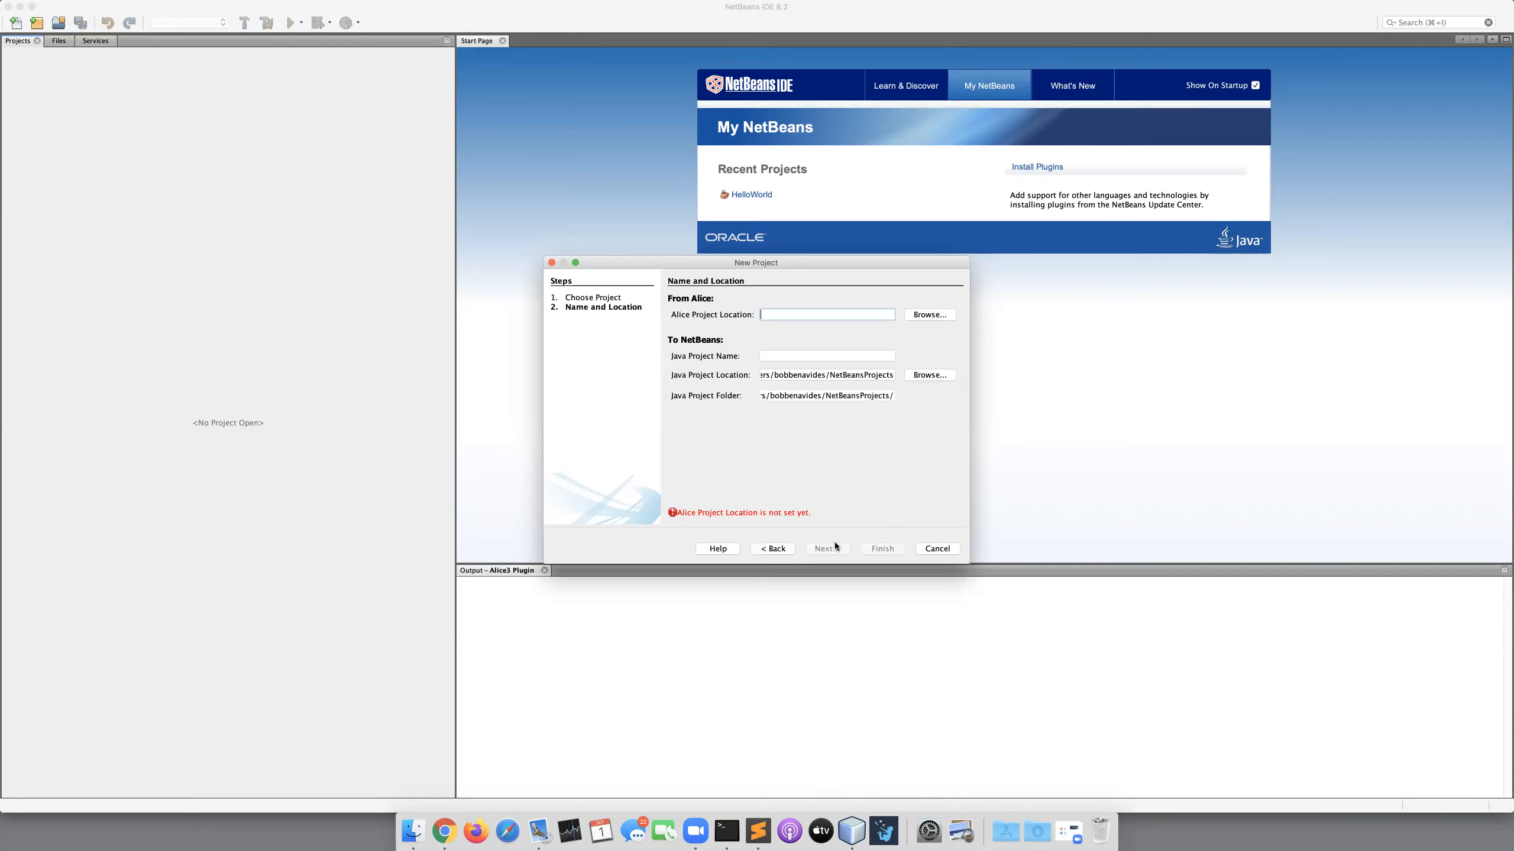
left_click(929, 315)
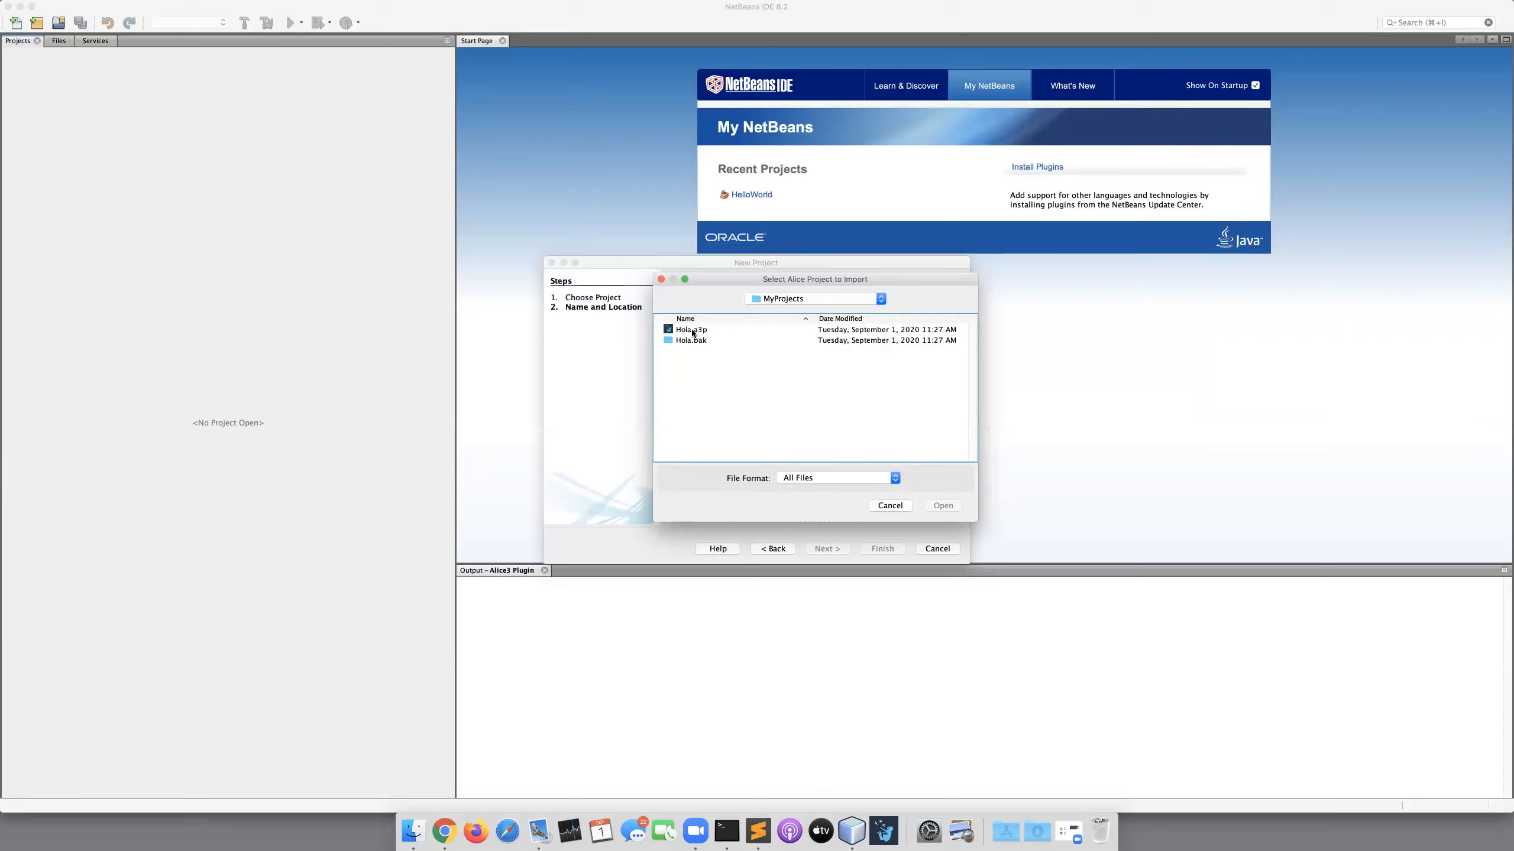
left_click(692, 333)
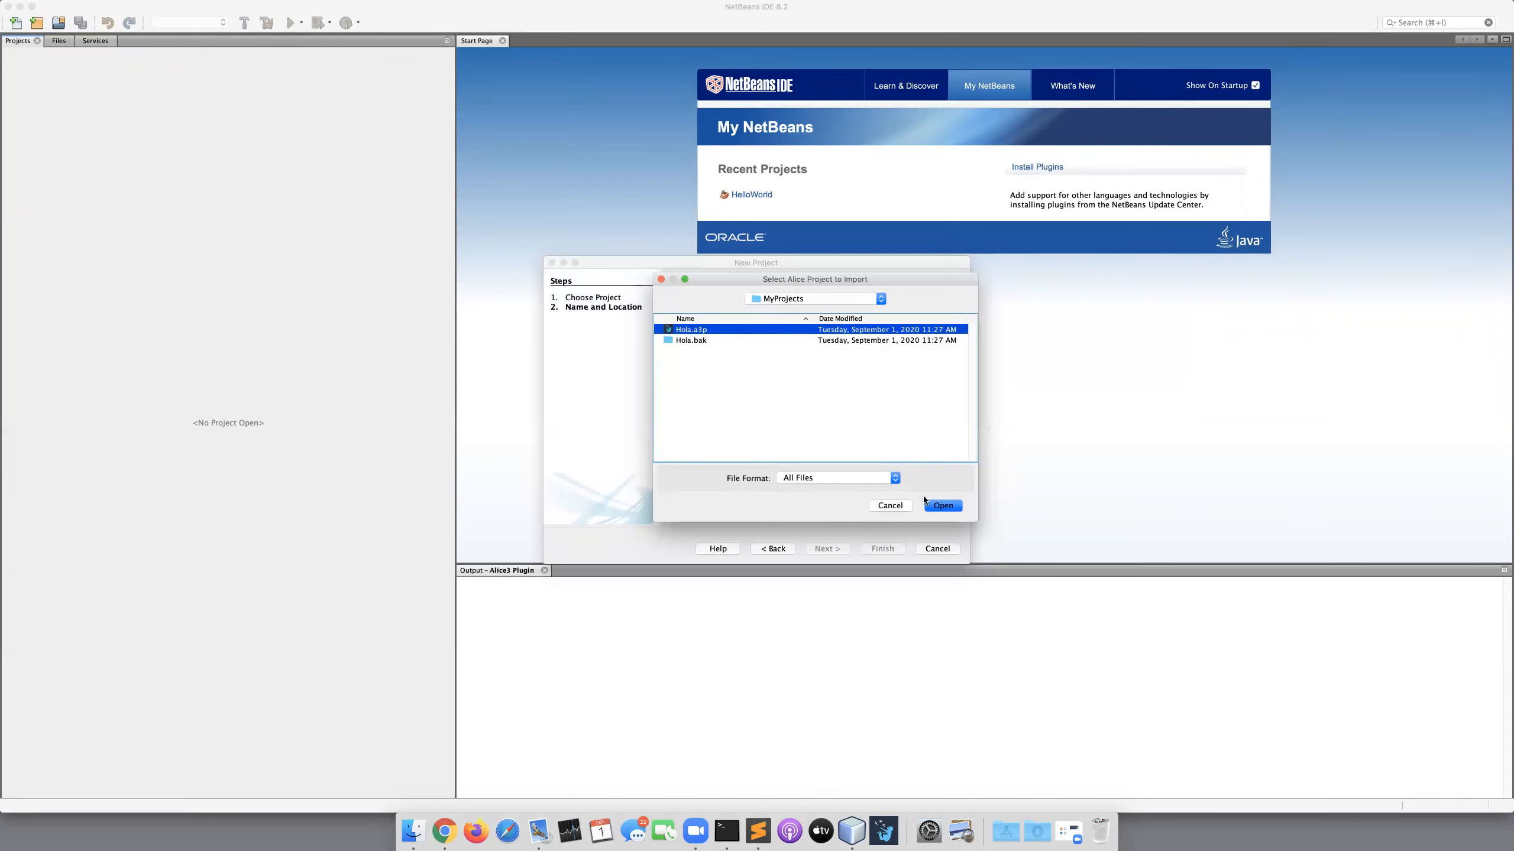
left_click(935, 507)
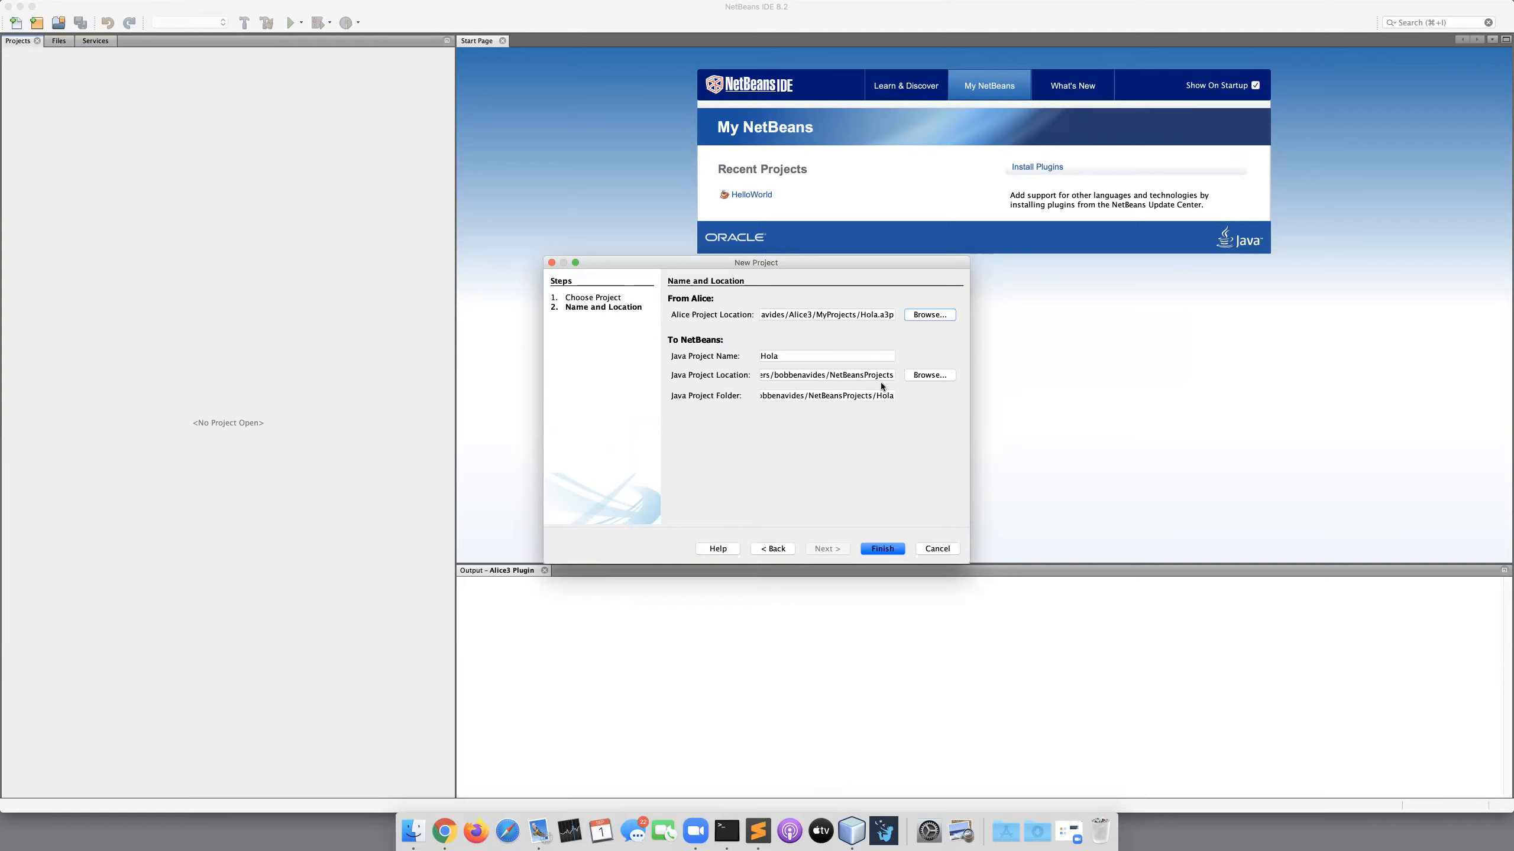
left_click(882, 548)
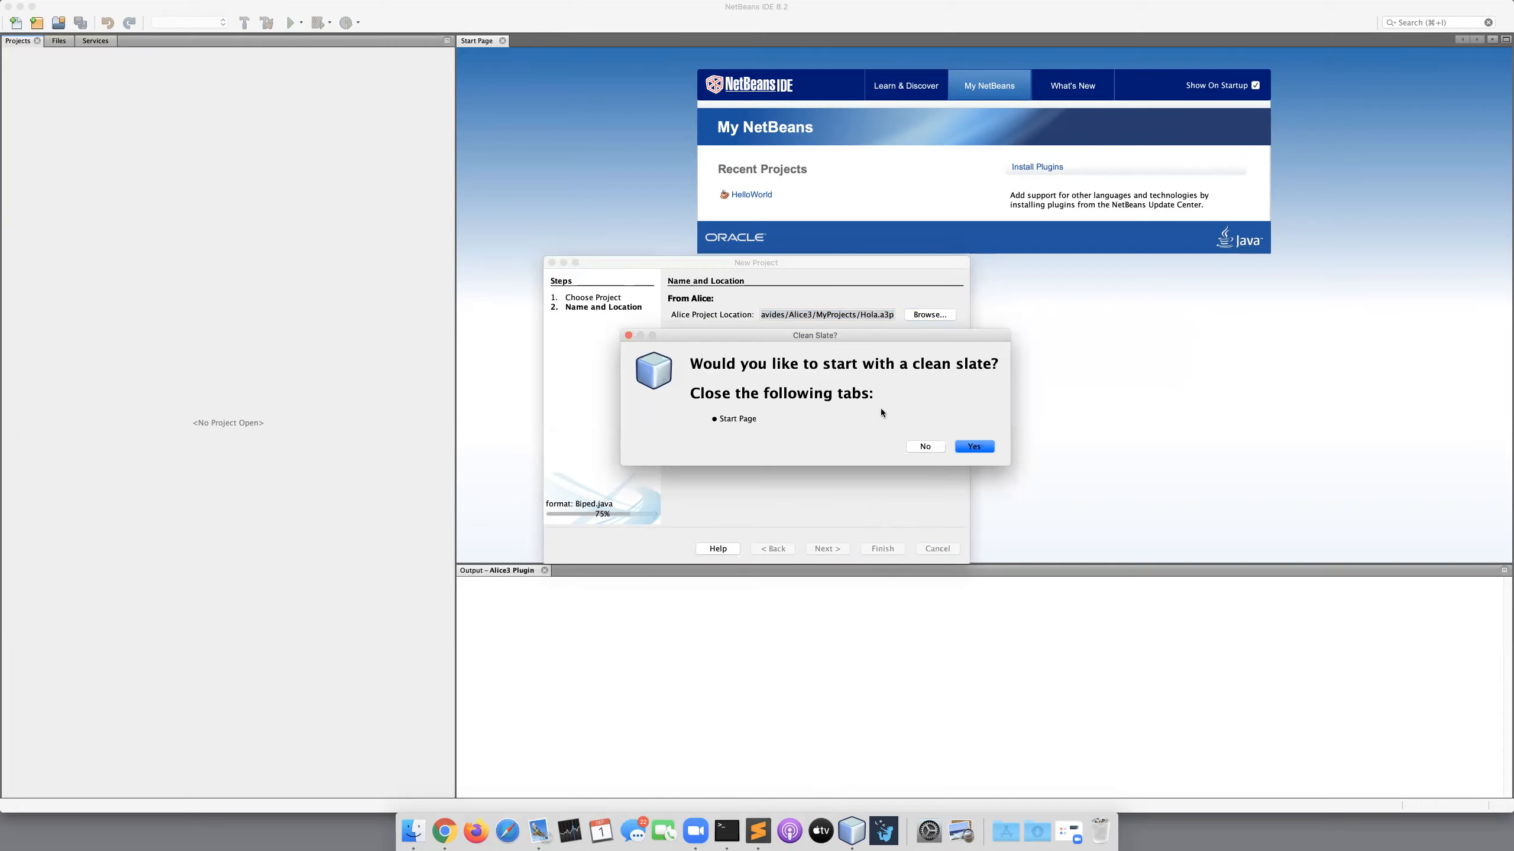
left_click(974, 447)
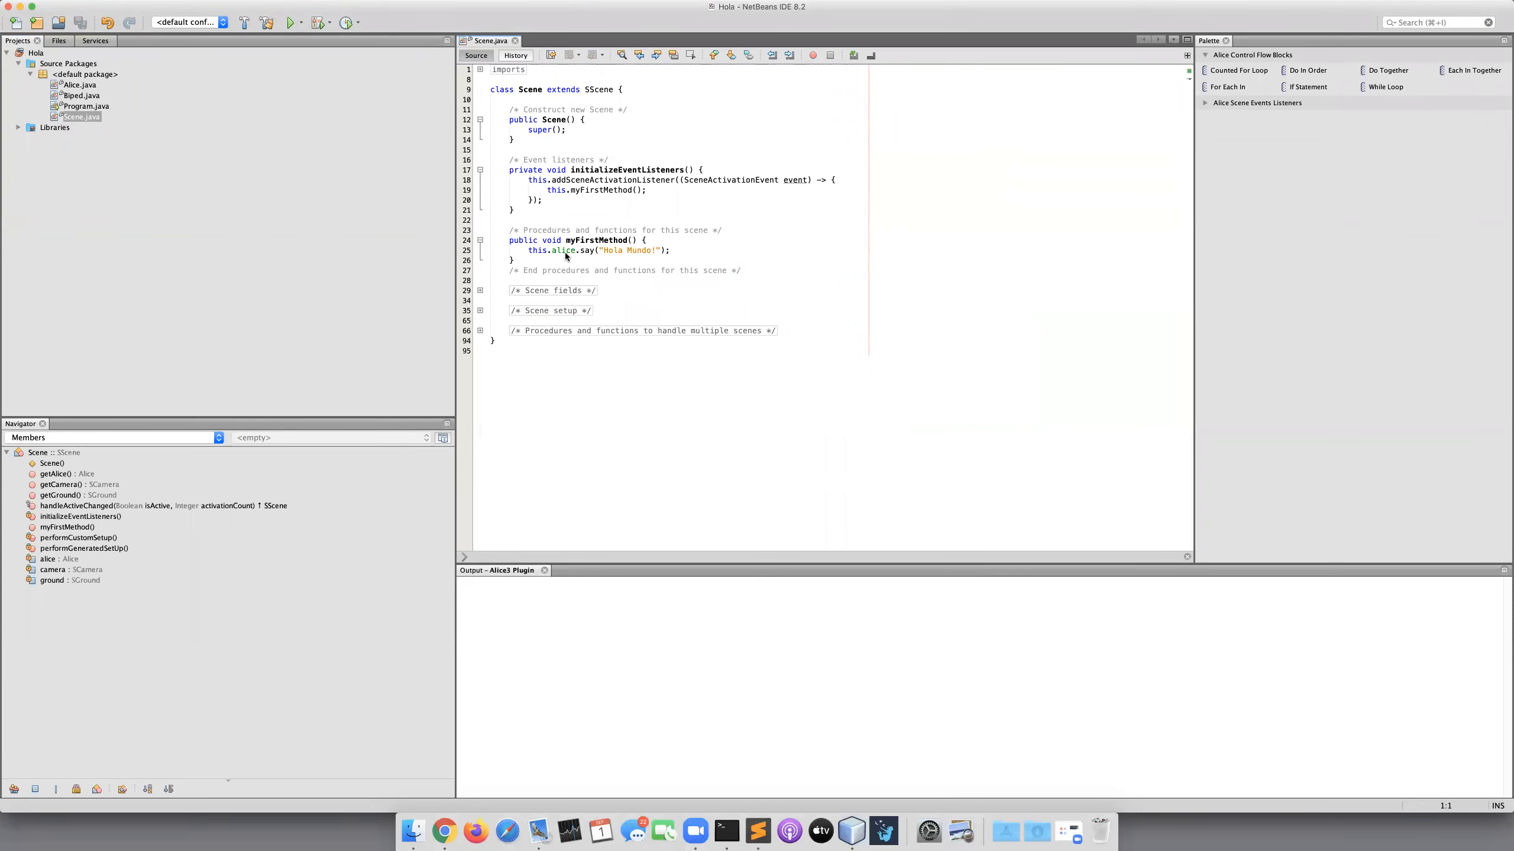
Insert a this.alice.say call with the text "HI !!!!!!!!" below the "Hola Mundo!" line in myFirstMethod.
left_click(681, 250)
key("Return")
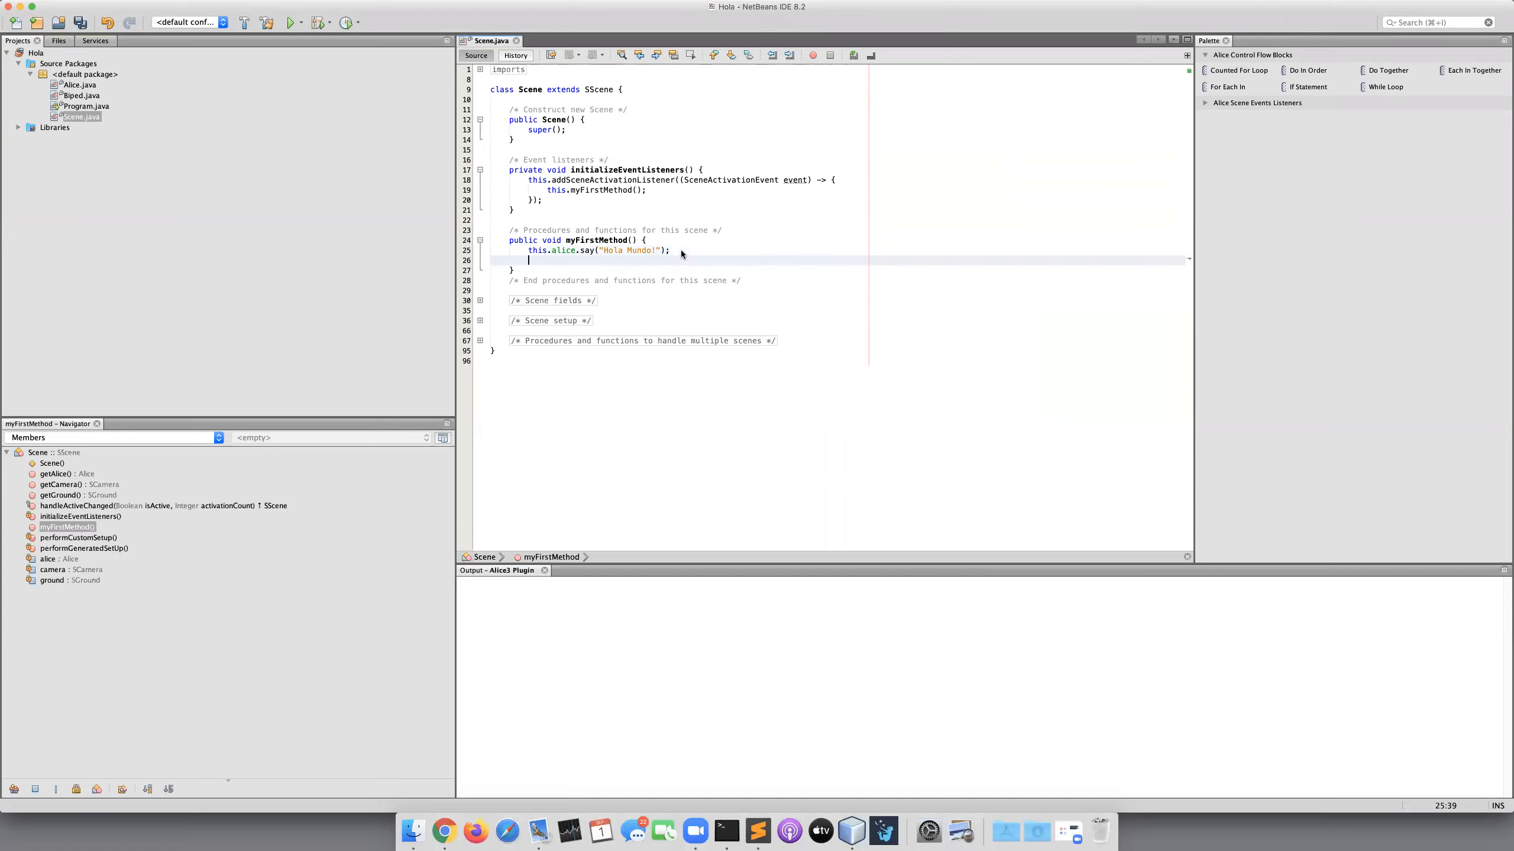
type("this.alice.say")
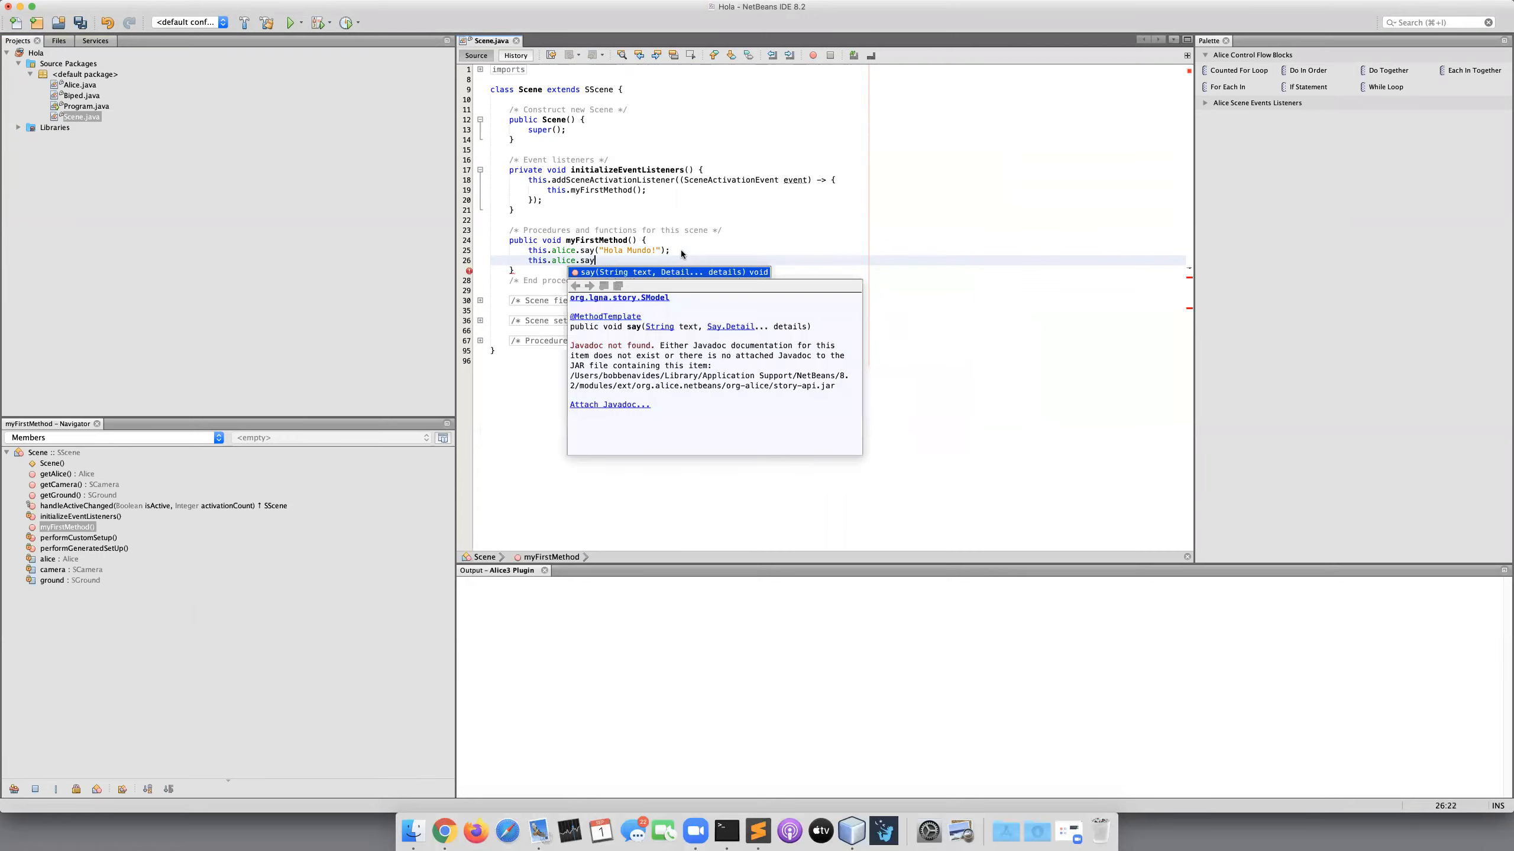
key("Return")
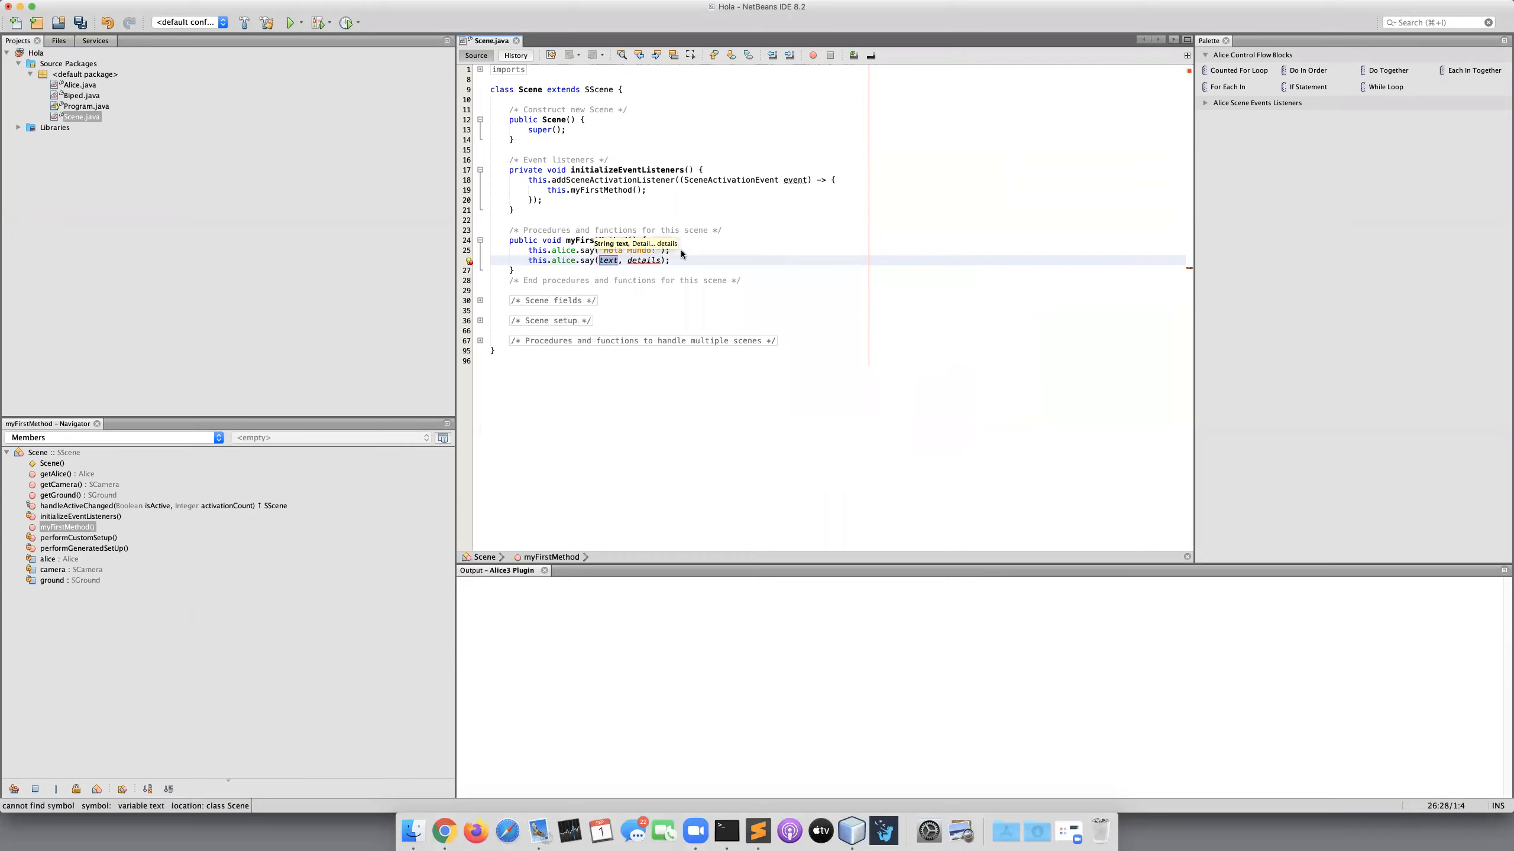
type("\"")
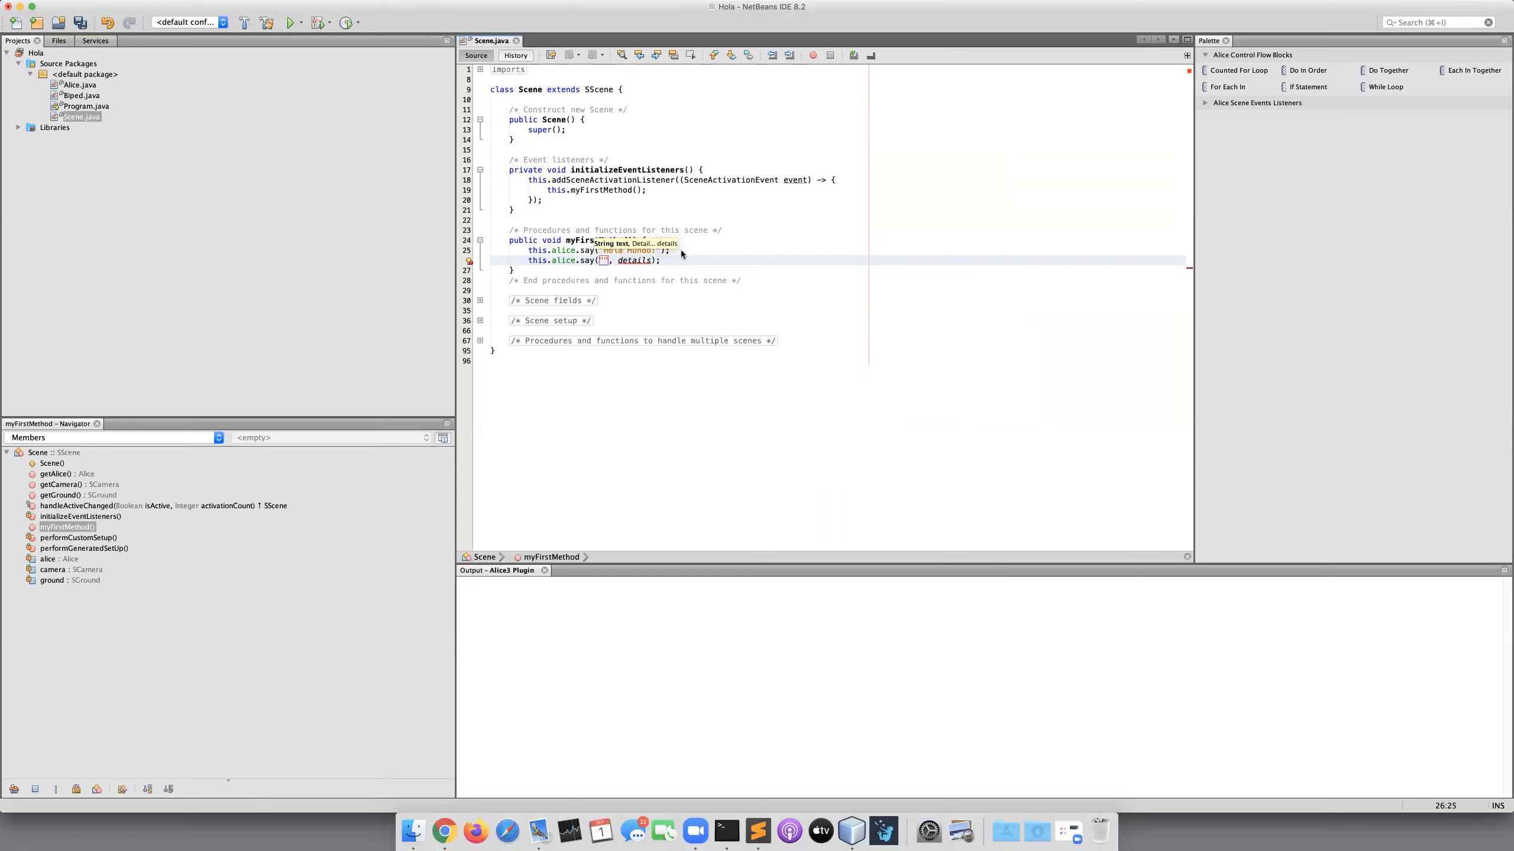
type("HI !!!!!!!!")
key("Tab")
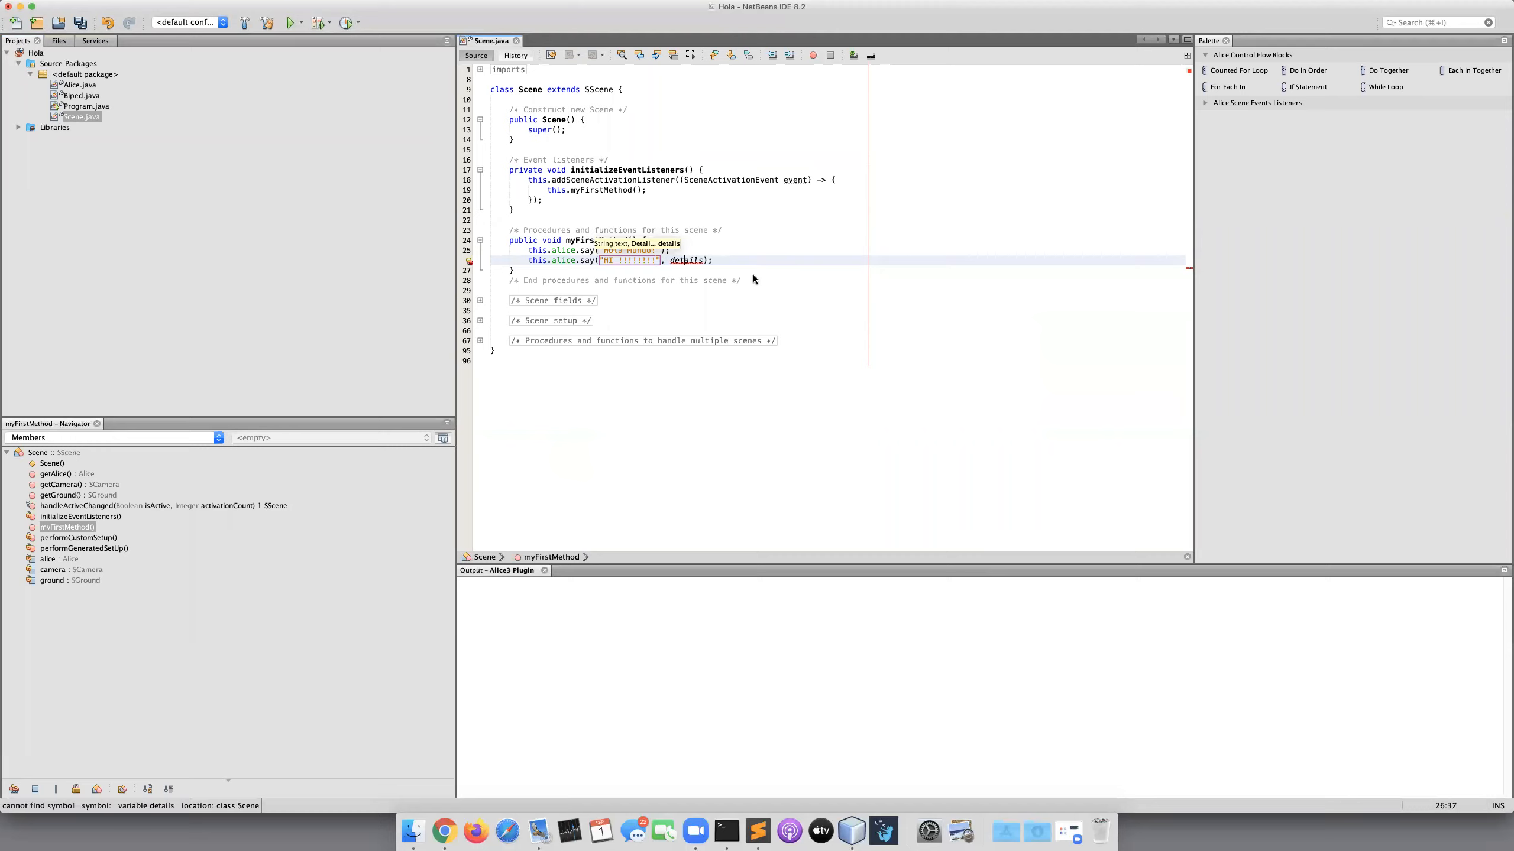
Remove the details argument and its comma so the new line reads this.alice.say("HI !!!!!!!!");.
key("BackSpace")
key("BackSpace")
key("BackSpace")
key("BackSpace")
key("BackSpace")
key("BackSpace")
key("BackSpace")
key("BackSpace")
key("BackSpace")
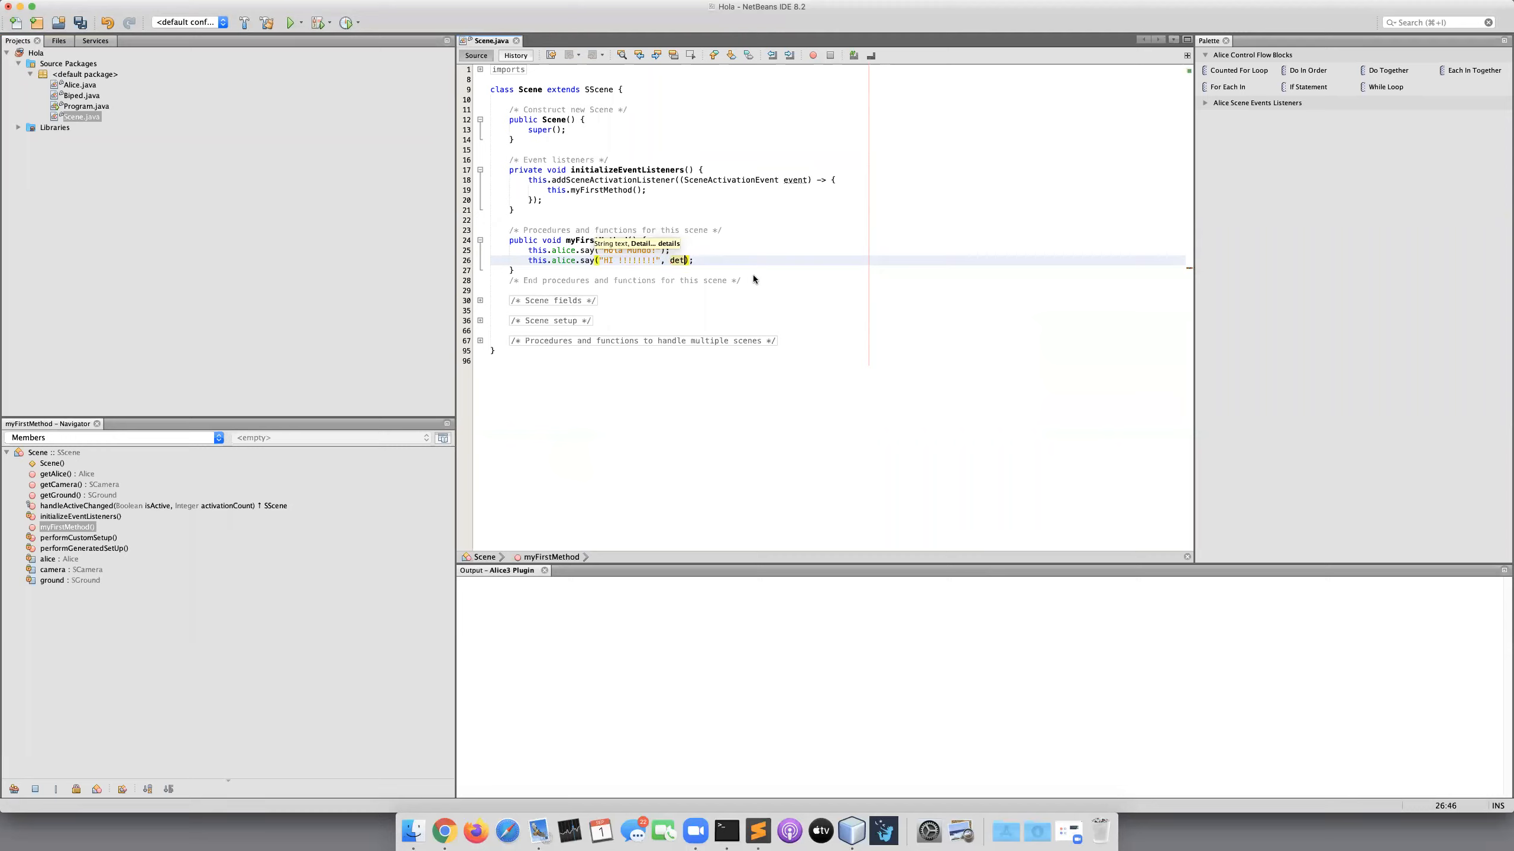
left_click(823, 269)
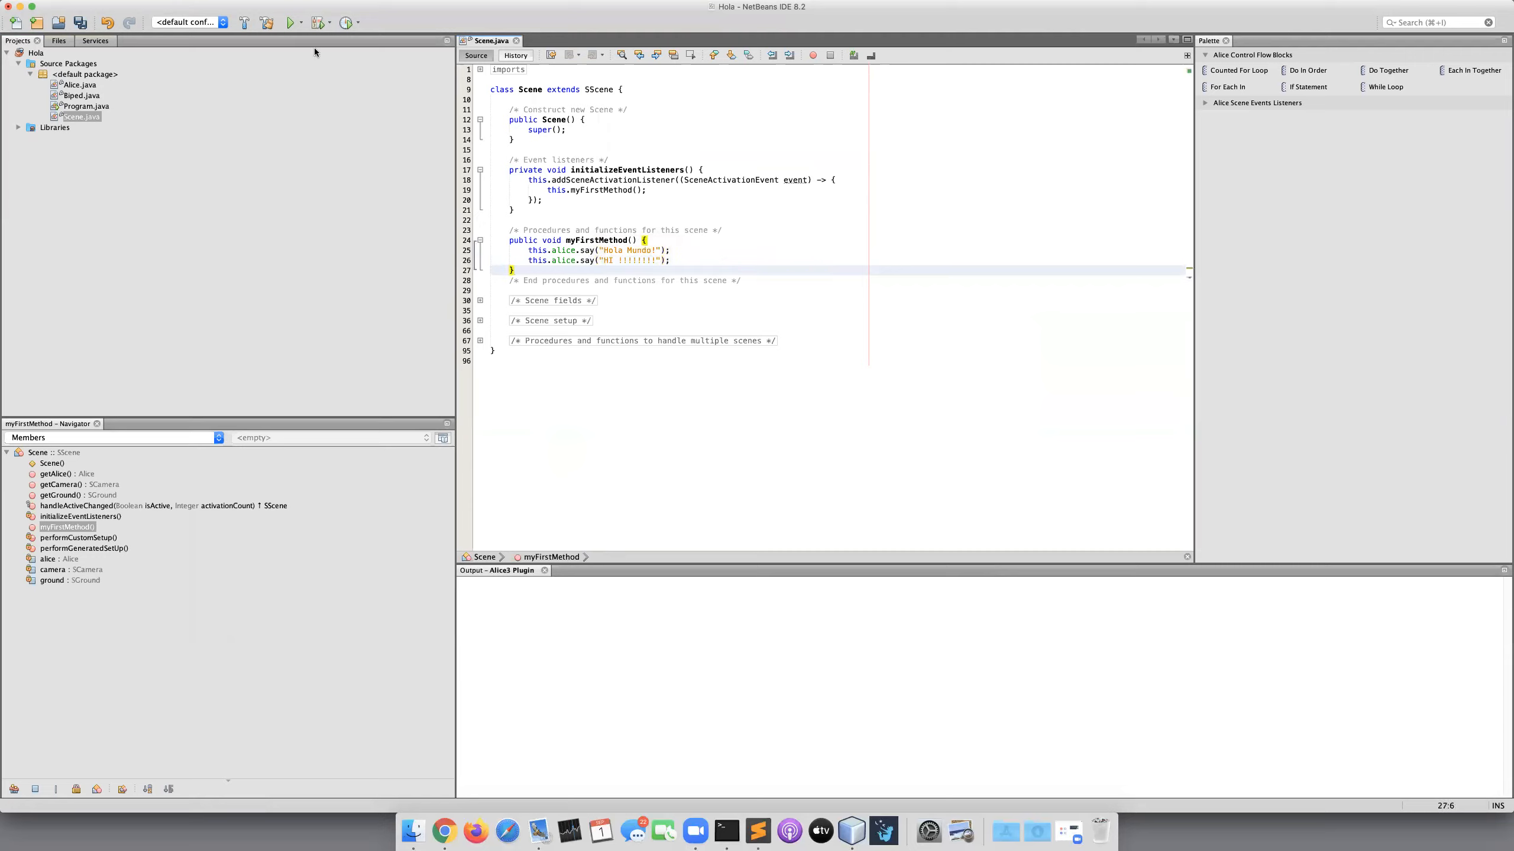
Run the Hola project, move its animation window toward the middle of the screen and close it.
left_click(289, 22)
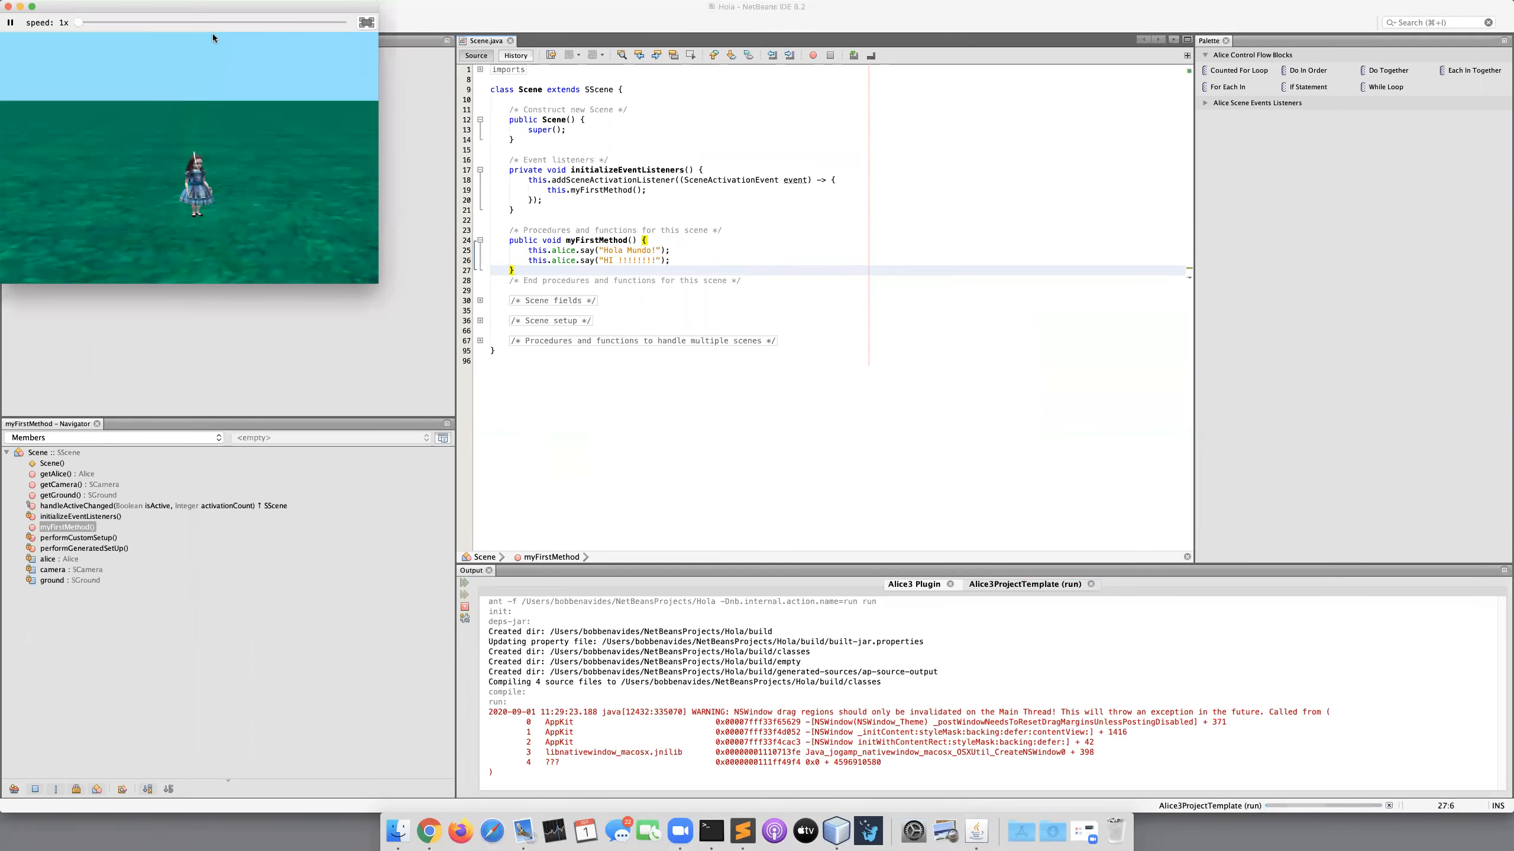
left_click_drag(215, 11, 636, 207)
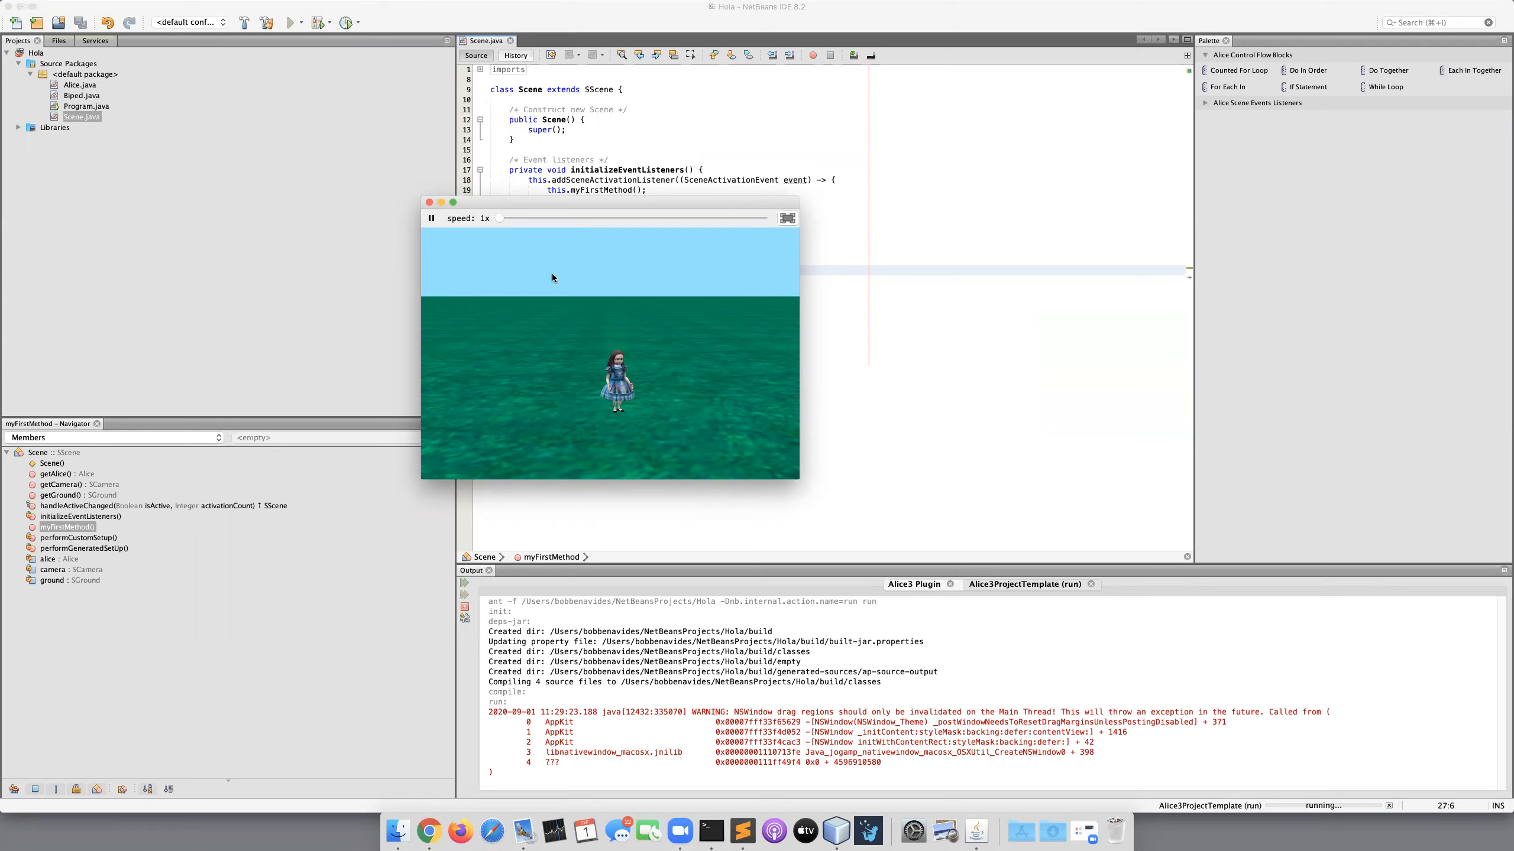
left_click(428, 203)
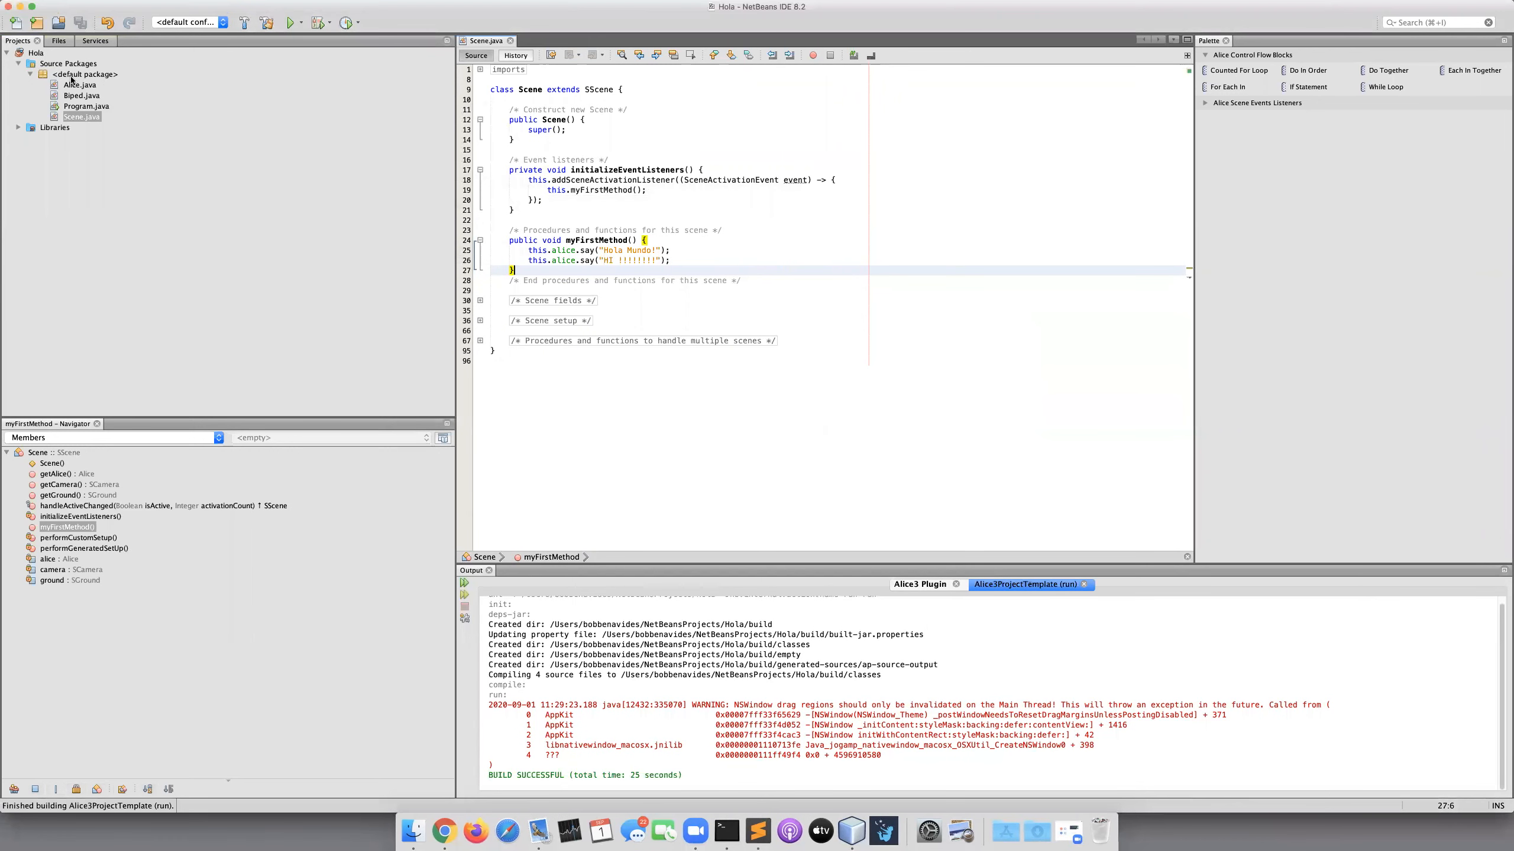
Close NetBeans and minimize the browser window to show the desktop.
left_click(7, 7)
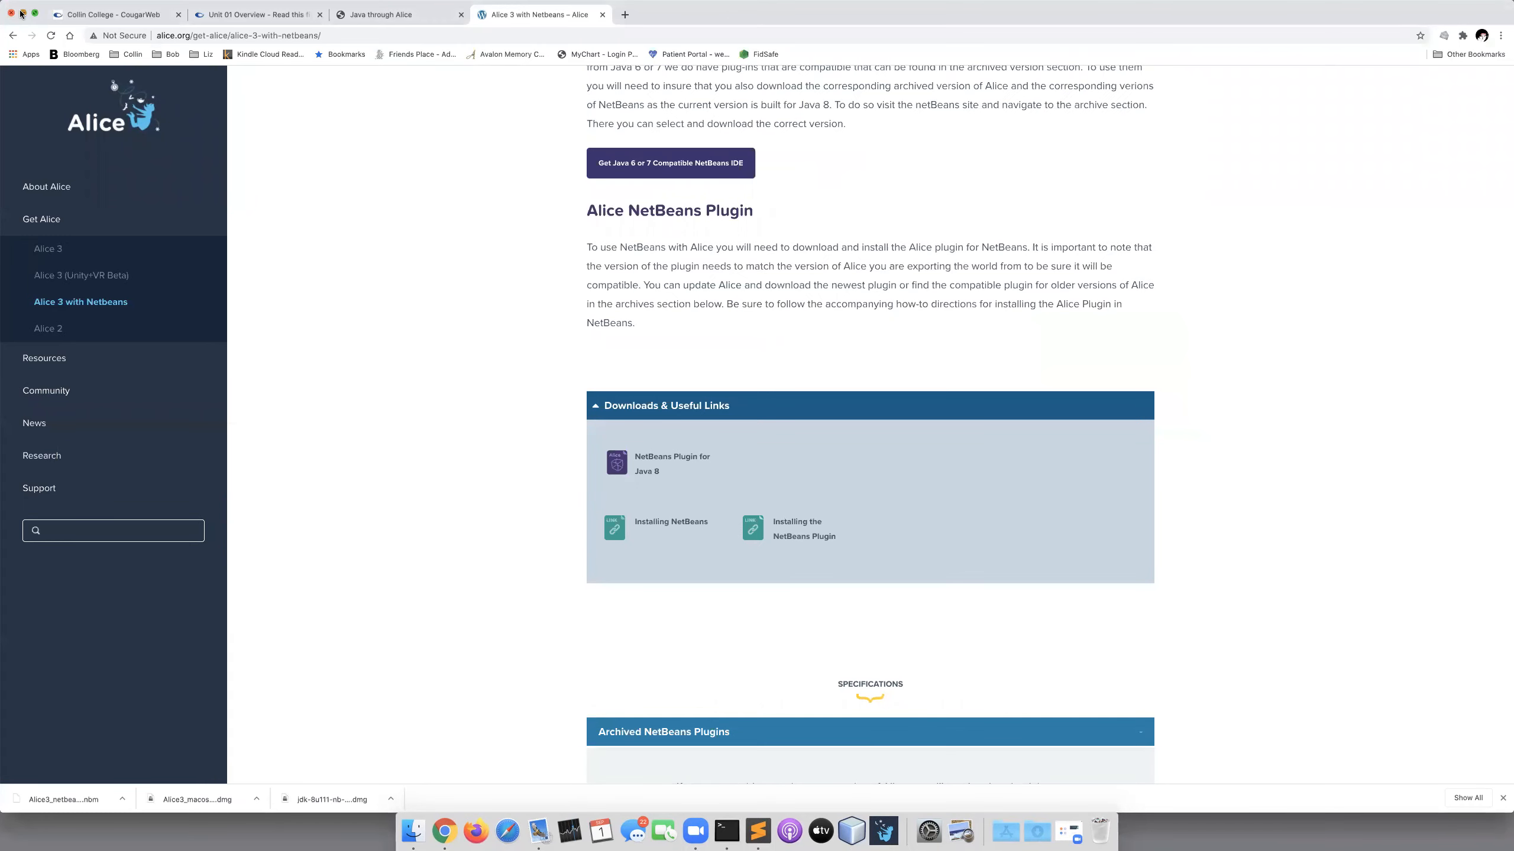
key("super+m")
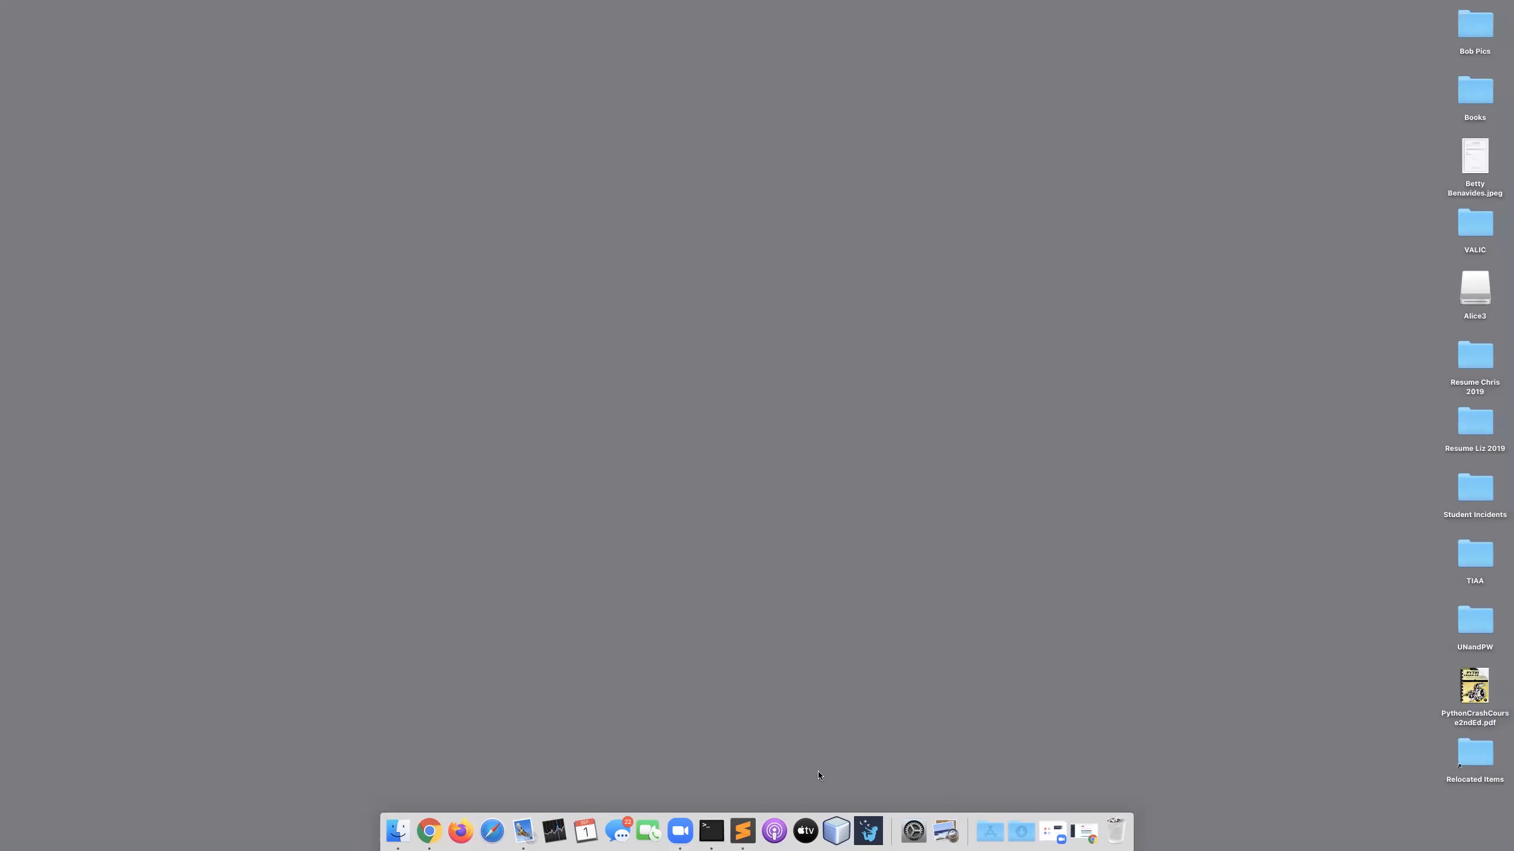